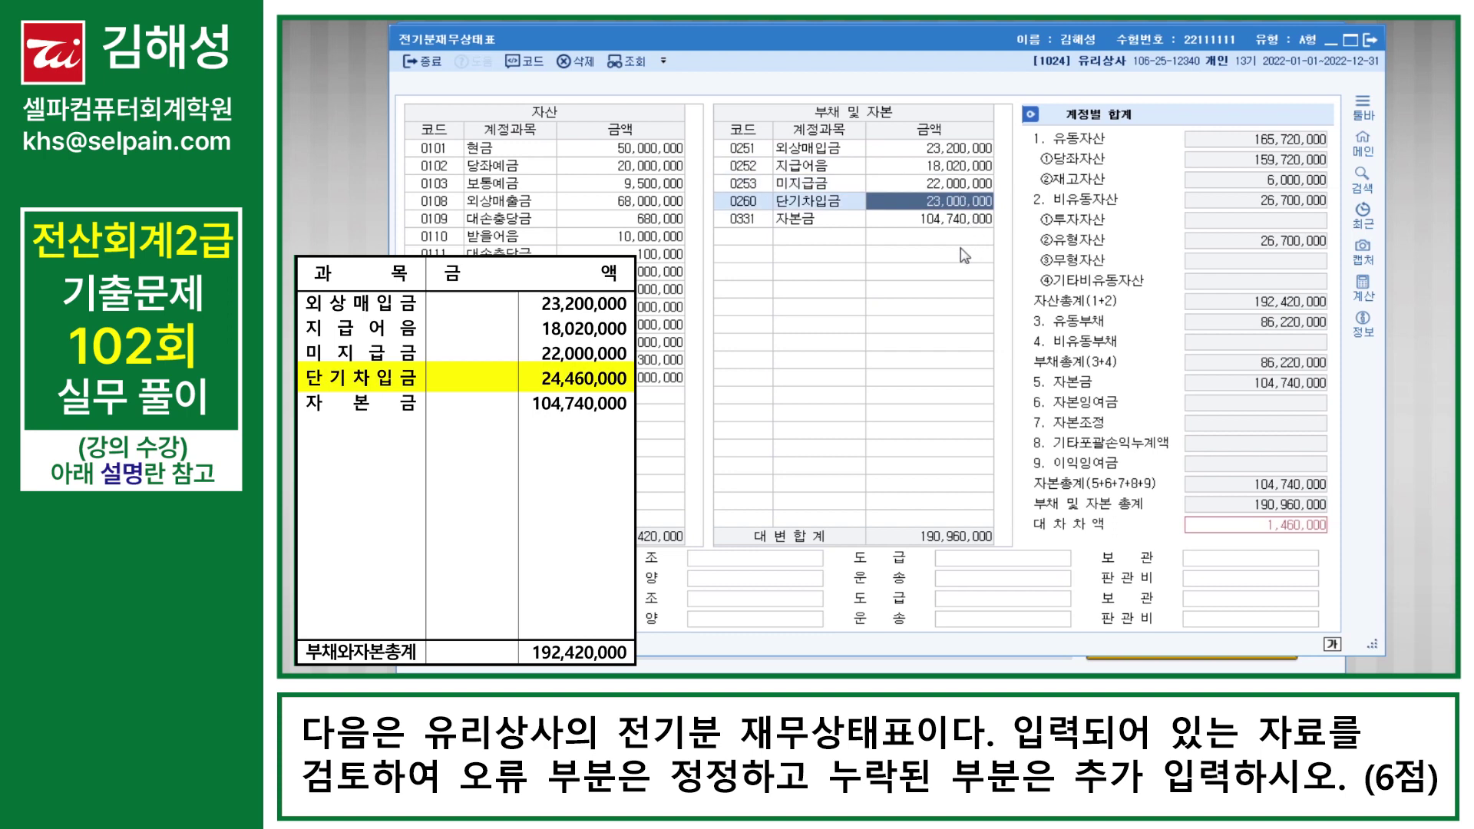
Set the 단기차입금 amount on the liabilities side to 24,460,000 and close 전기분재무상태표
text(24460000)
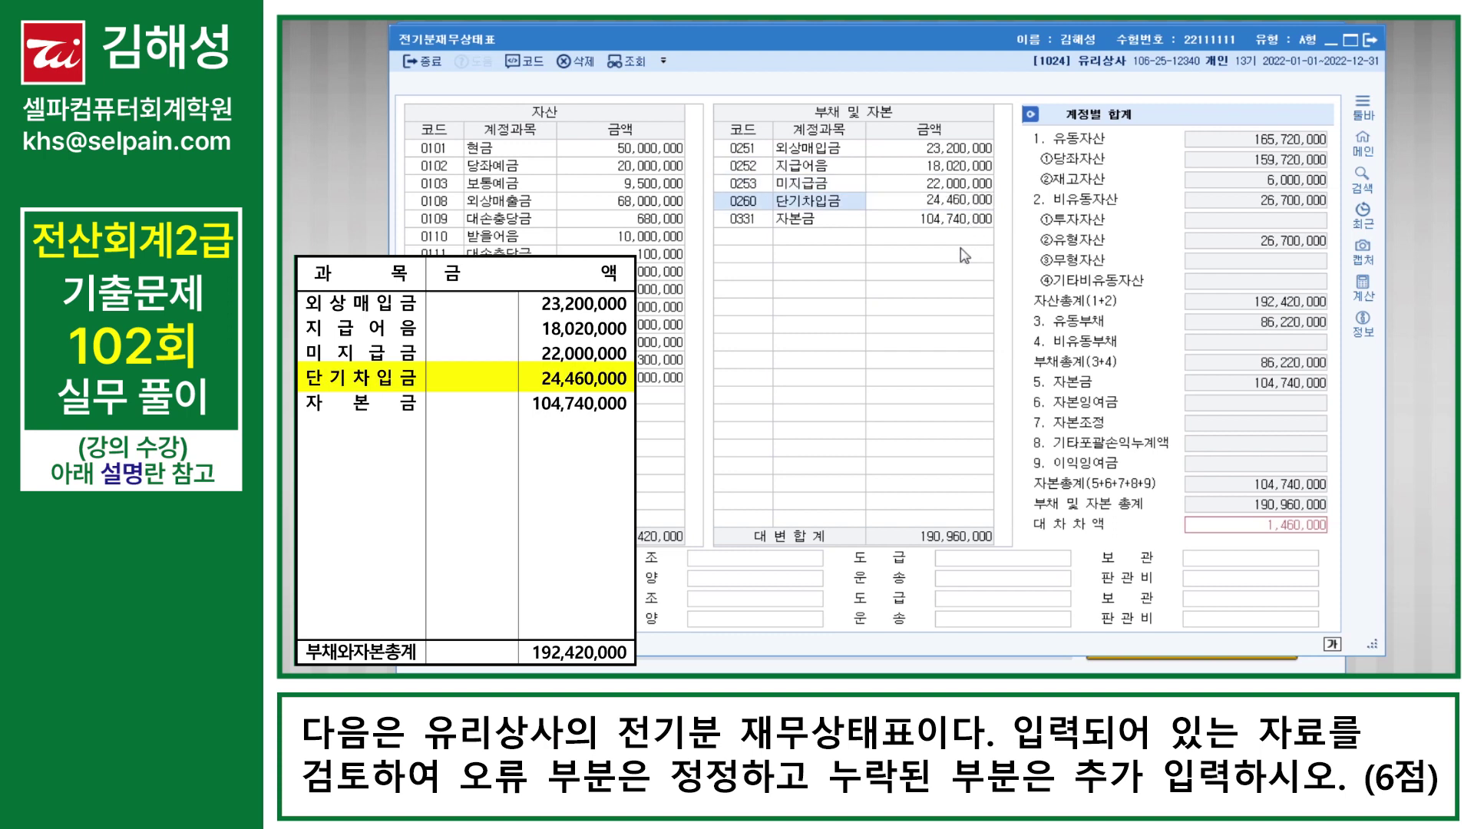
key(Return)
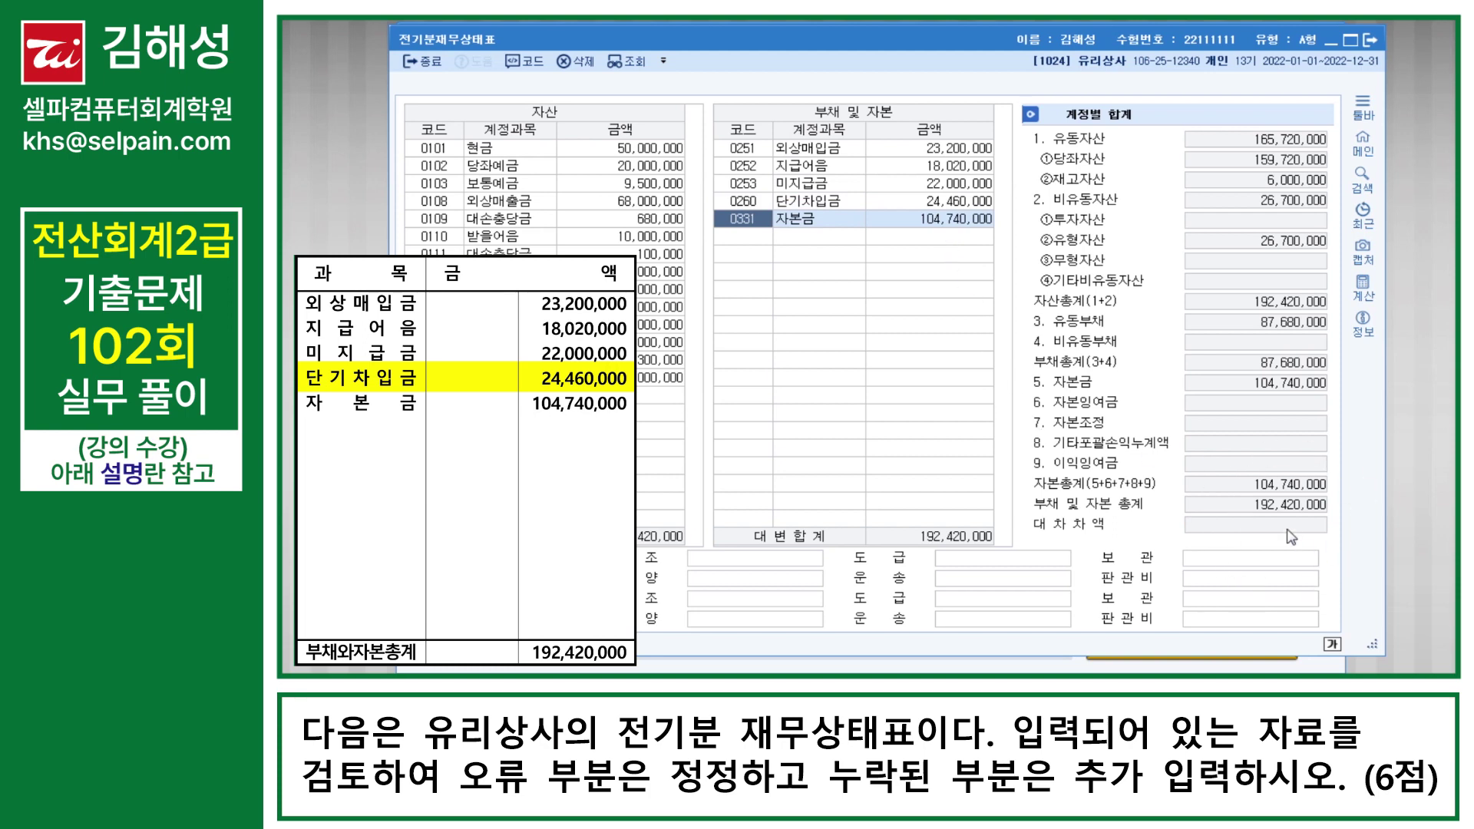
click(945, 405)
click(756, 242)
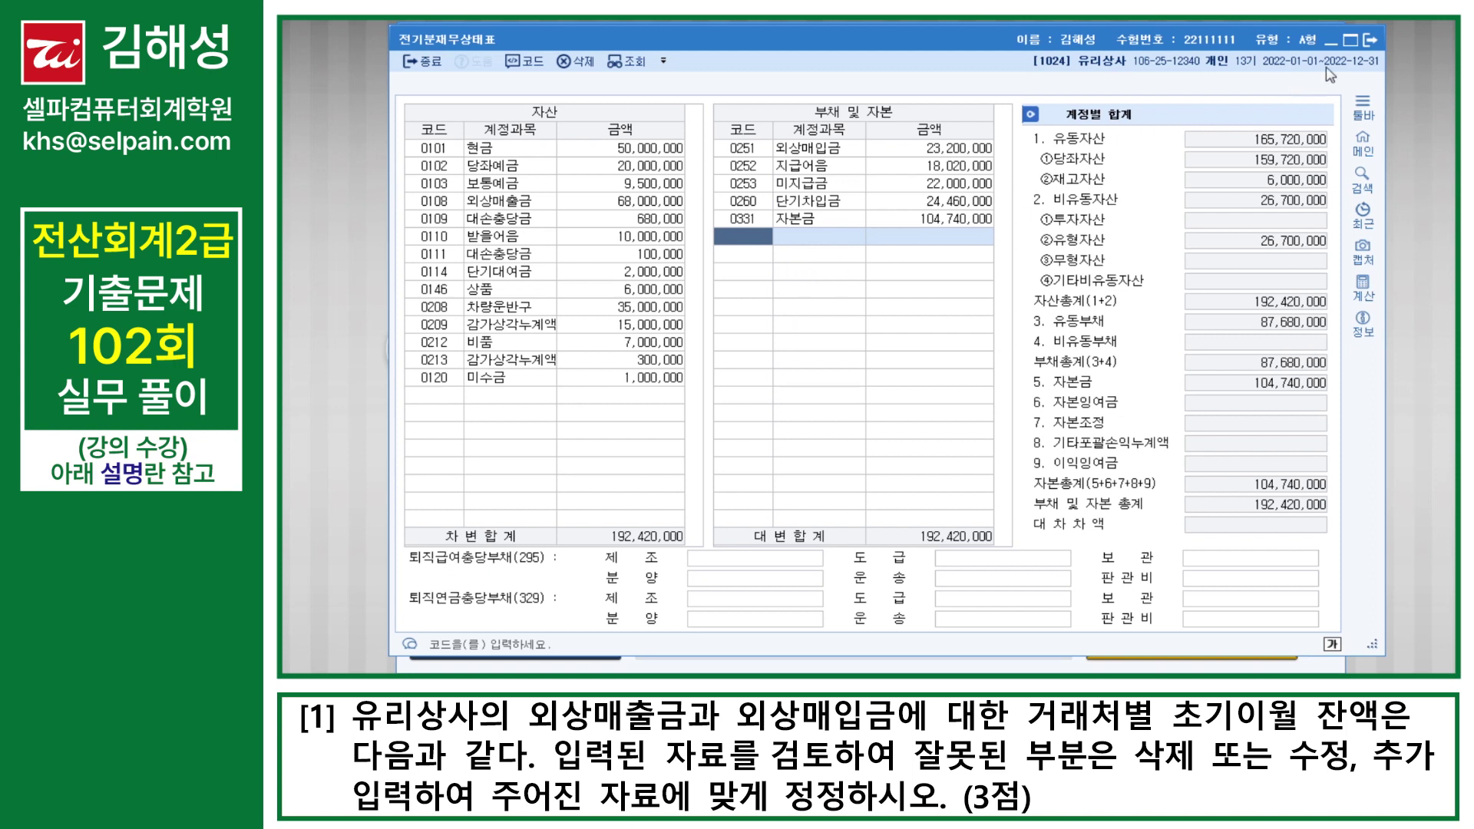
click(1370, 42)
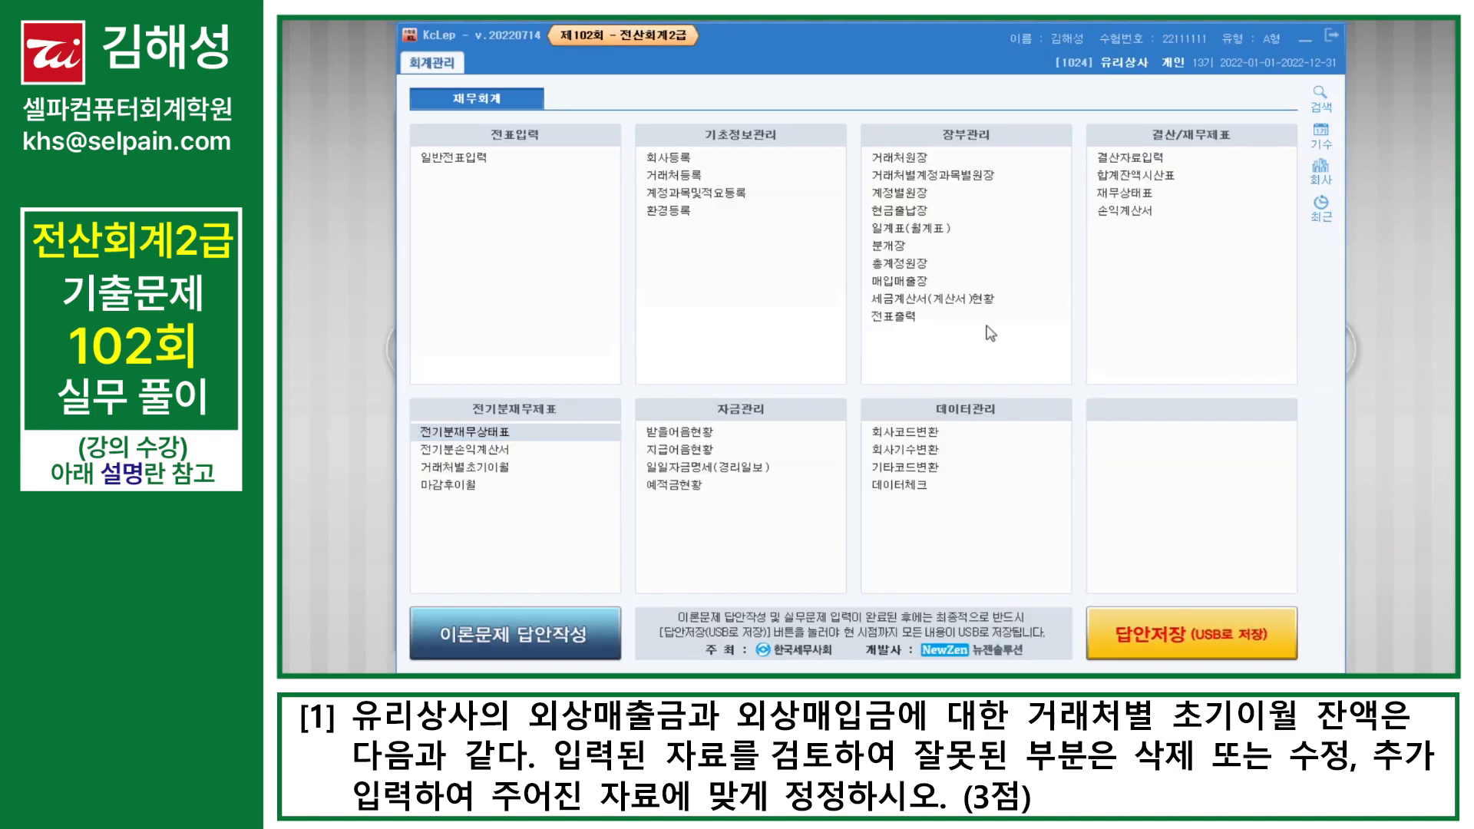
Open 거래처별초기이월 and set the 참푸른상사 balance under 외상매출금 to 15,000,000
click(484, 468)
click(539, 236)
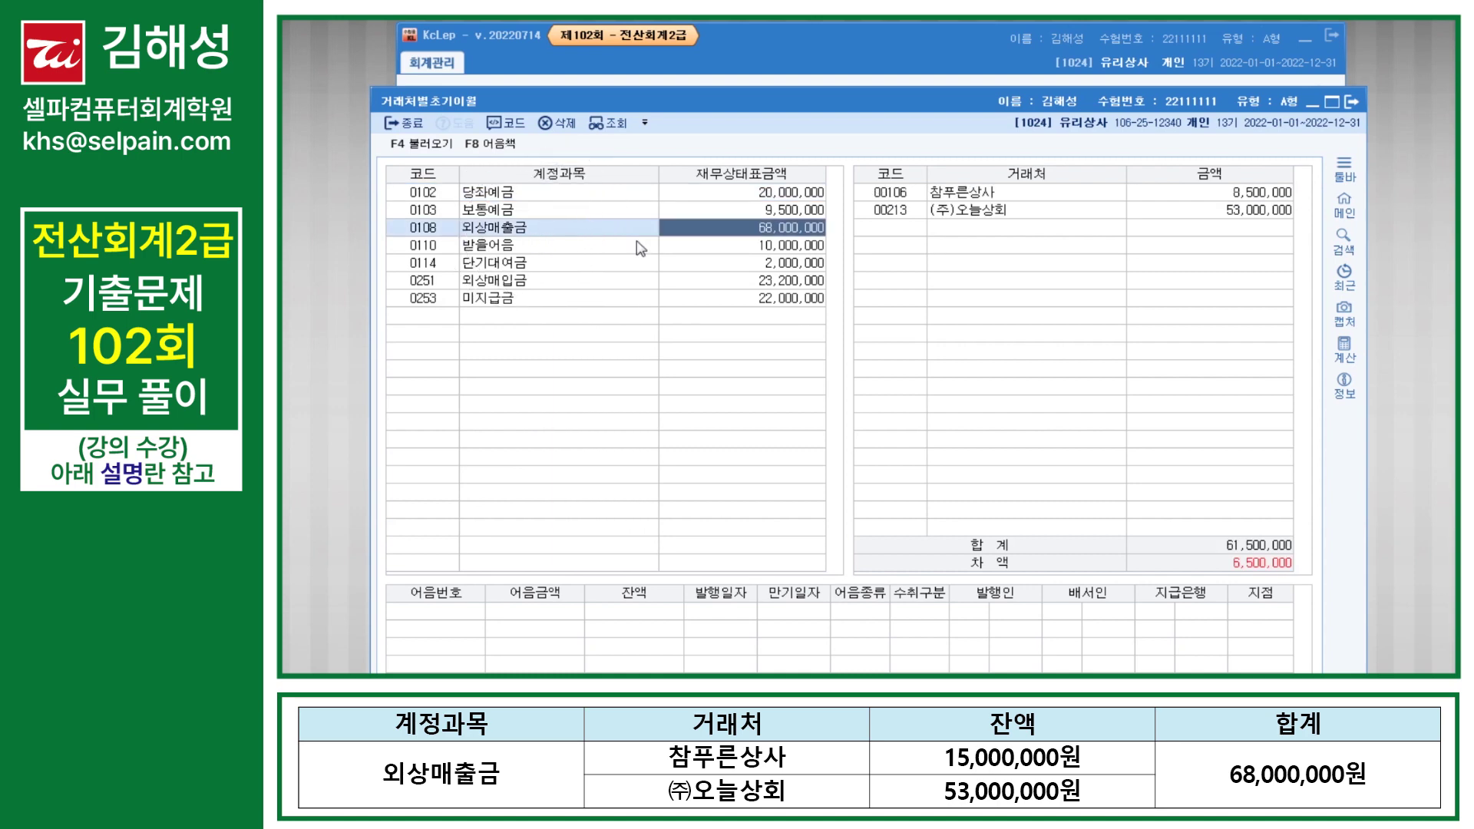
click(1226, 193)
text(15,000,000)
key(Return)
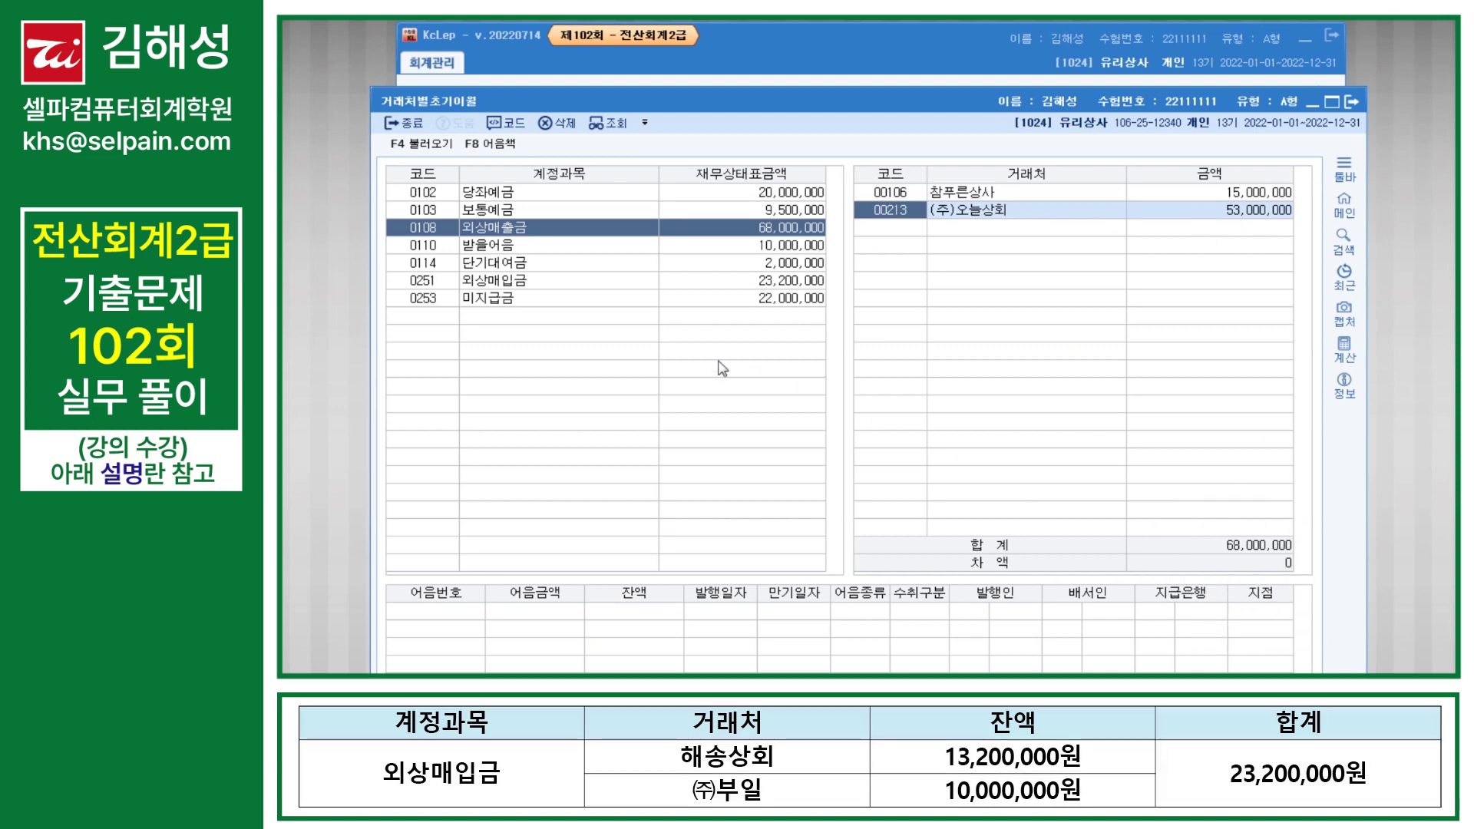
Set the (주)부일 balance under 외상매입금 to 10,000,000 and close 거래처별초기이월
click(507, 279)
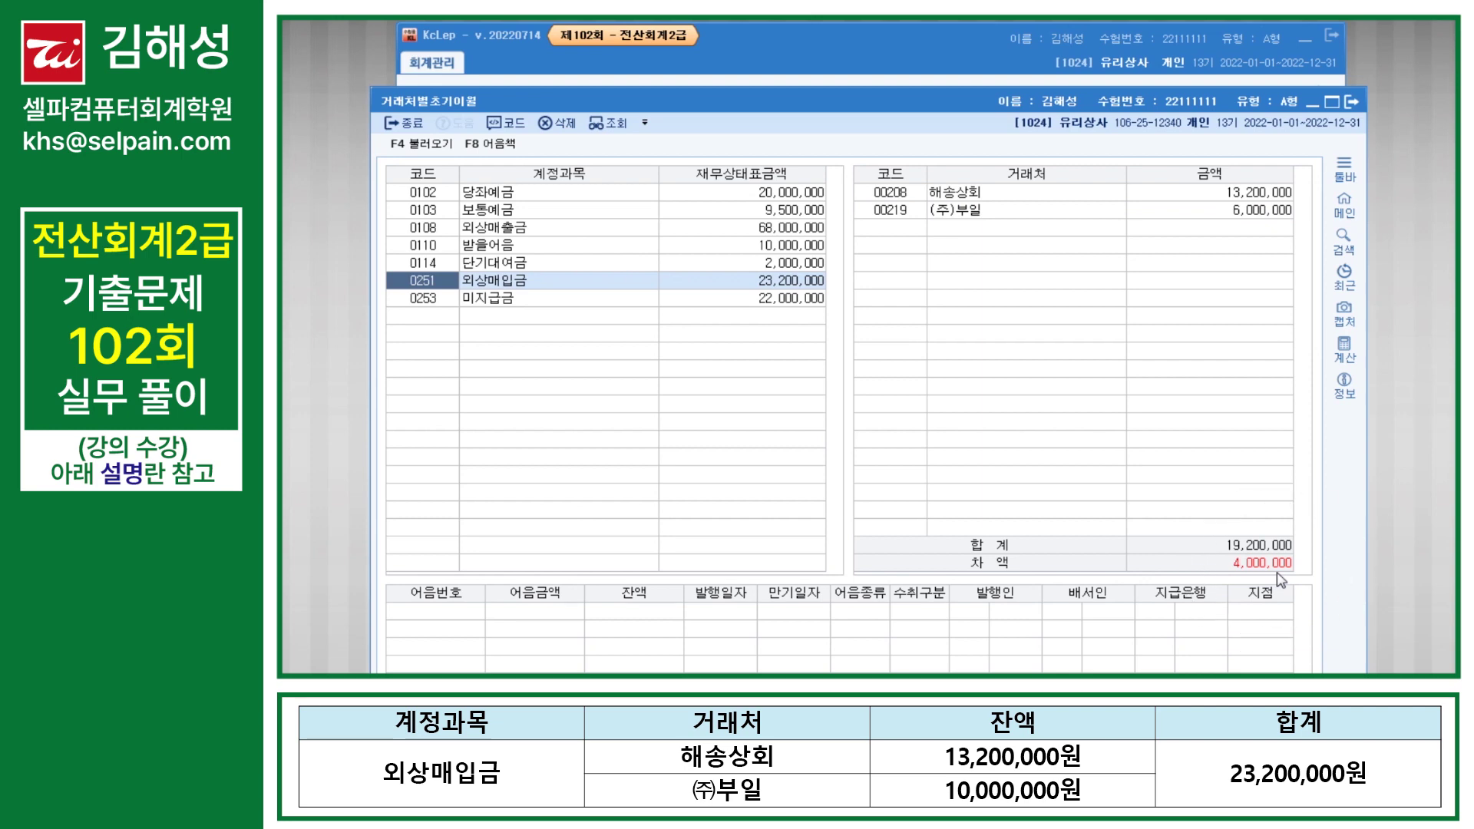
click(1262, 212)
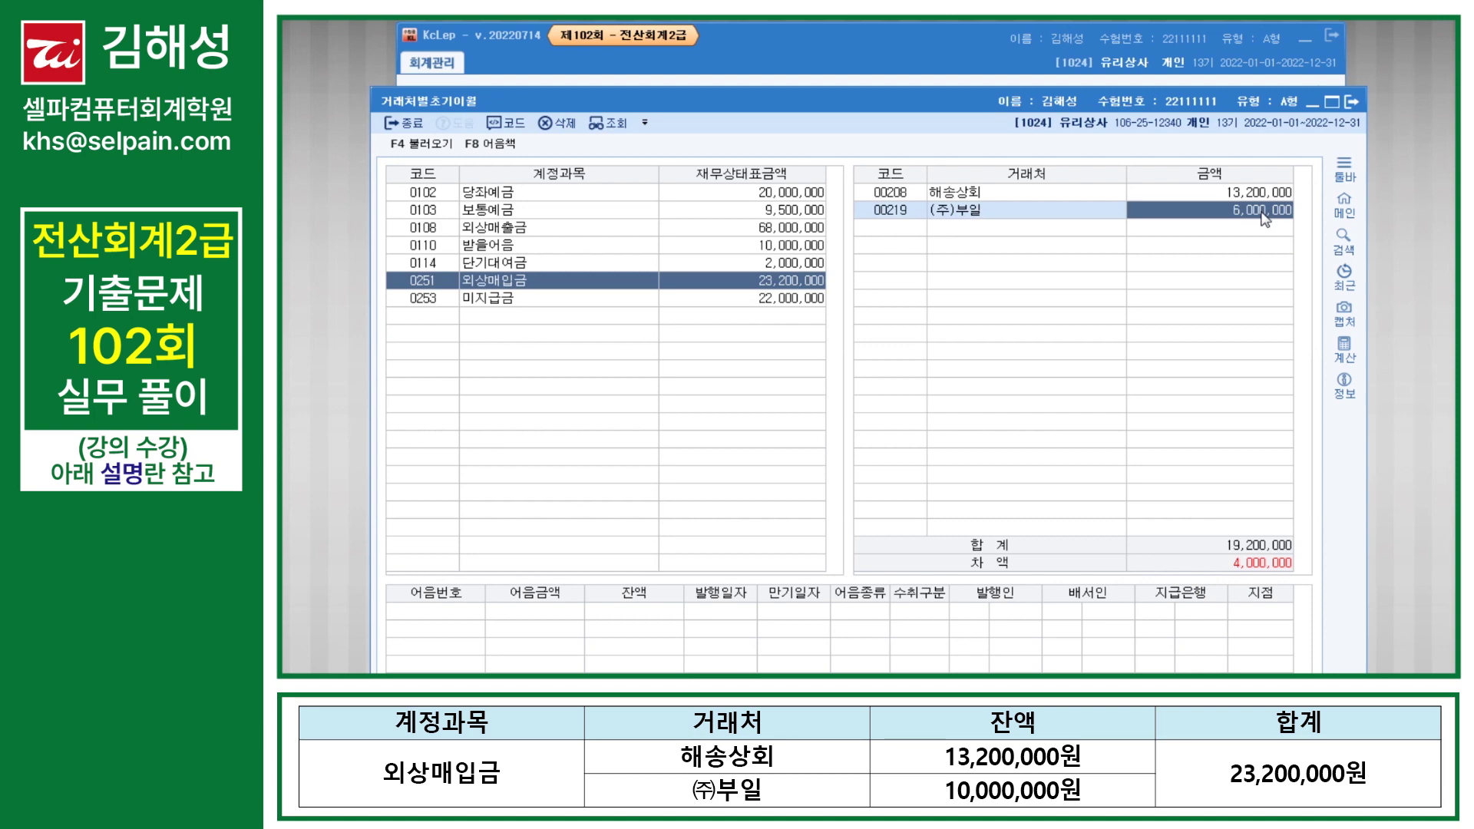
text(10000000)
key(Return)
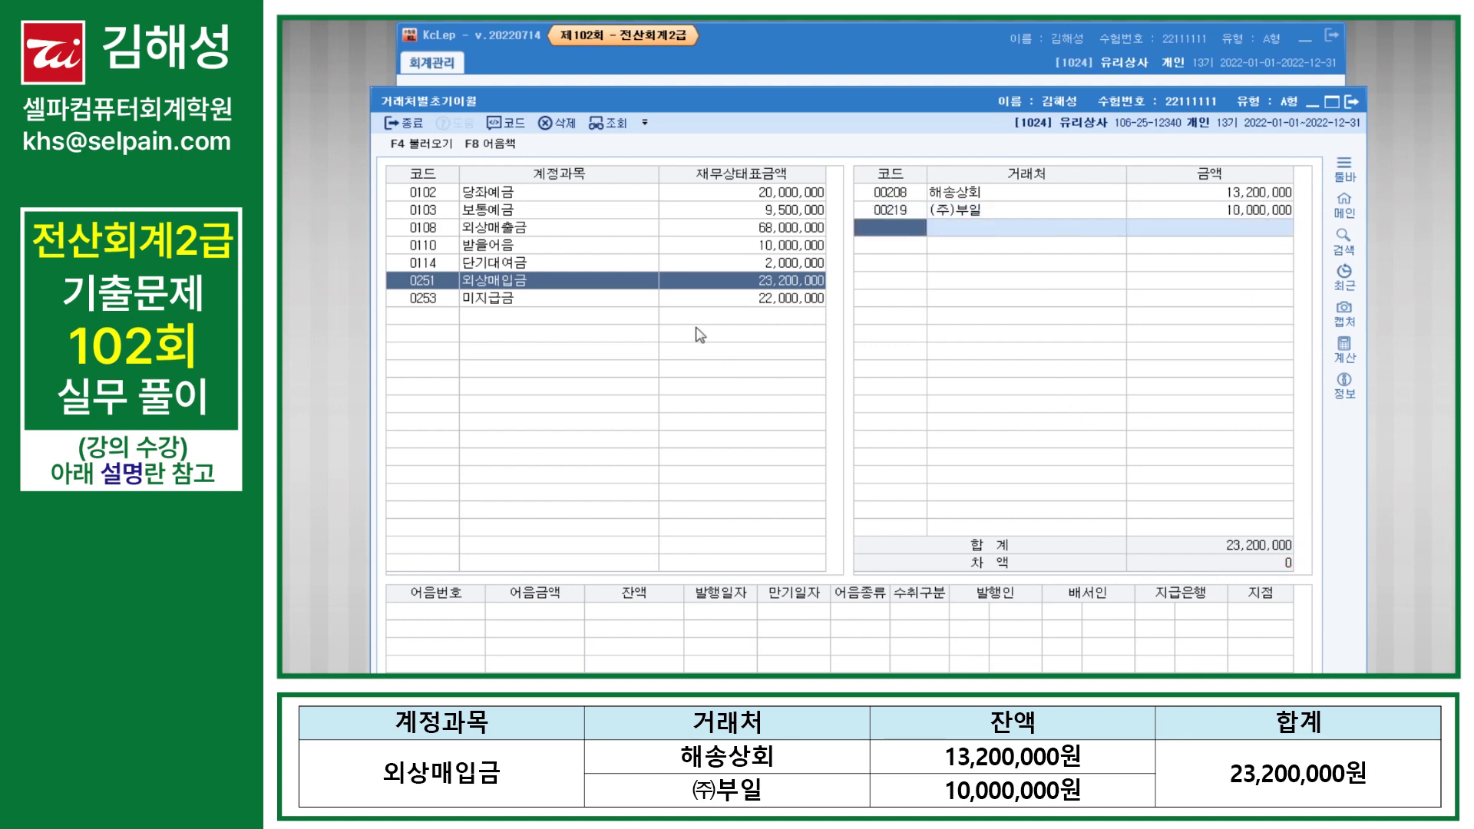
click(1352, 102)
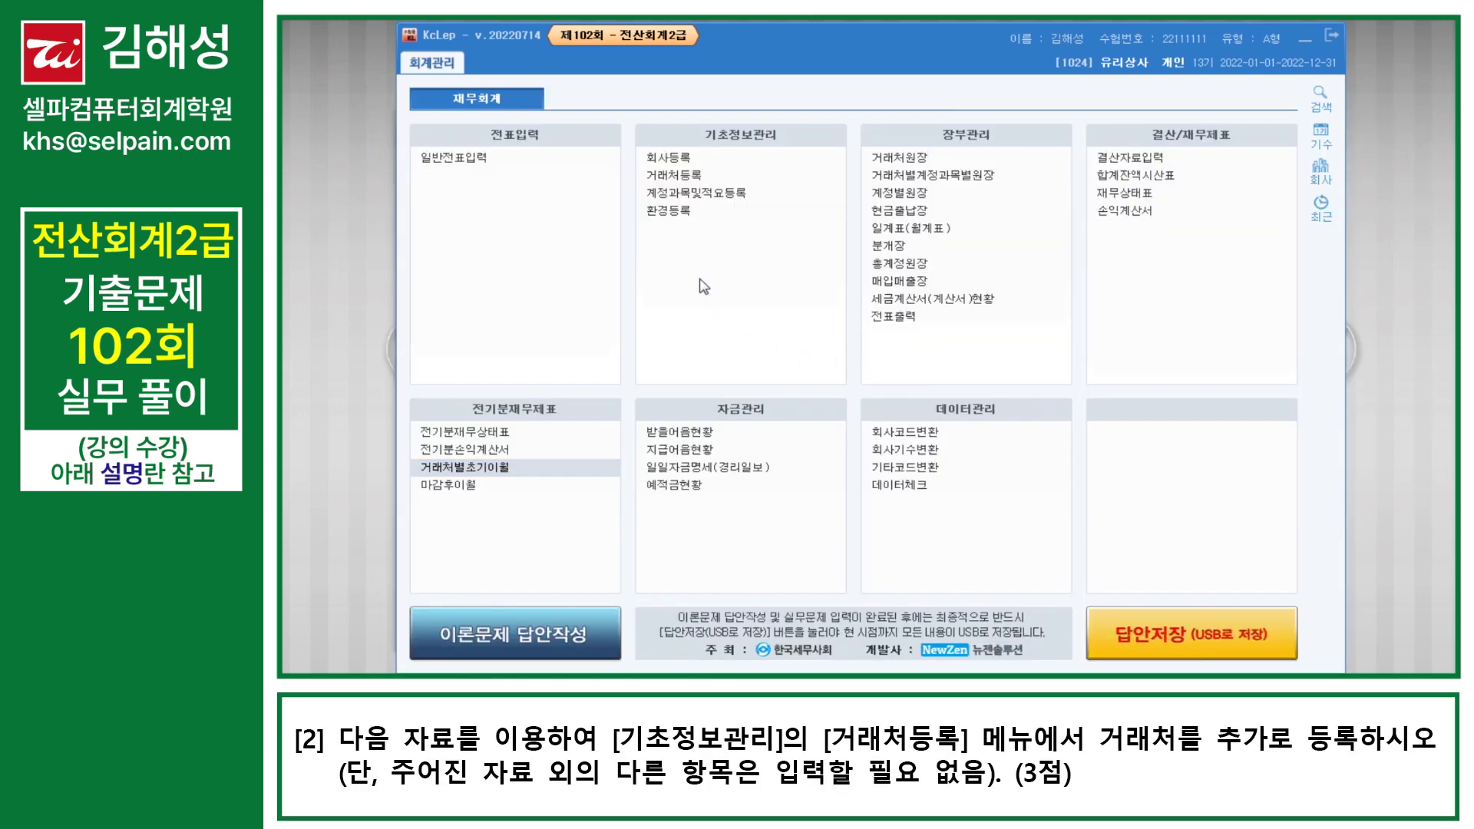
Open 거래처등록 and add a general vendor with code 01000, name 잘먹고잘살자 and type 매입
click(687, 178)
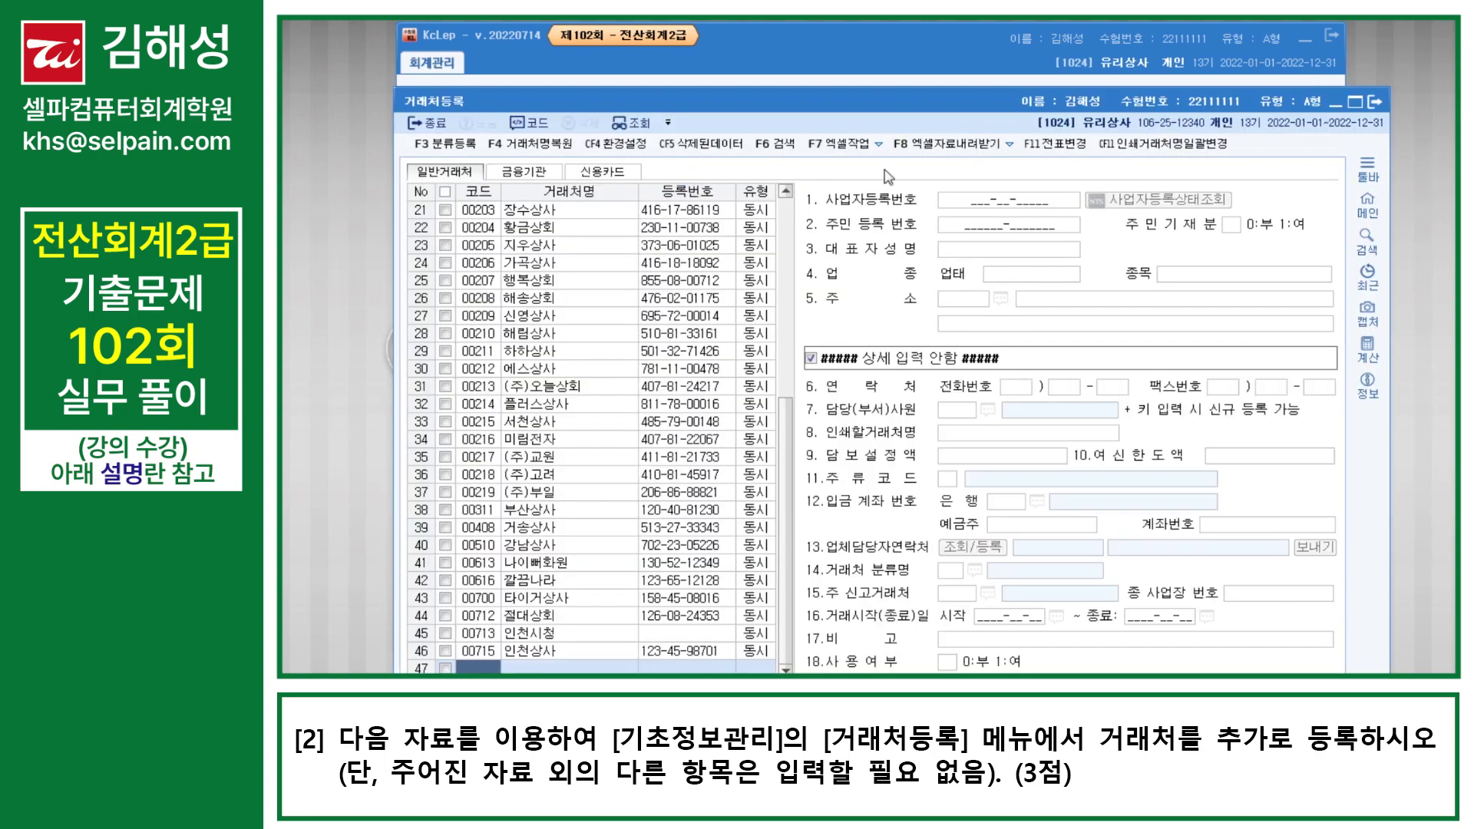
drag(958, 110, 960, 52)
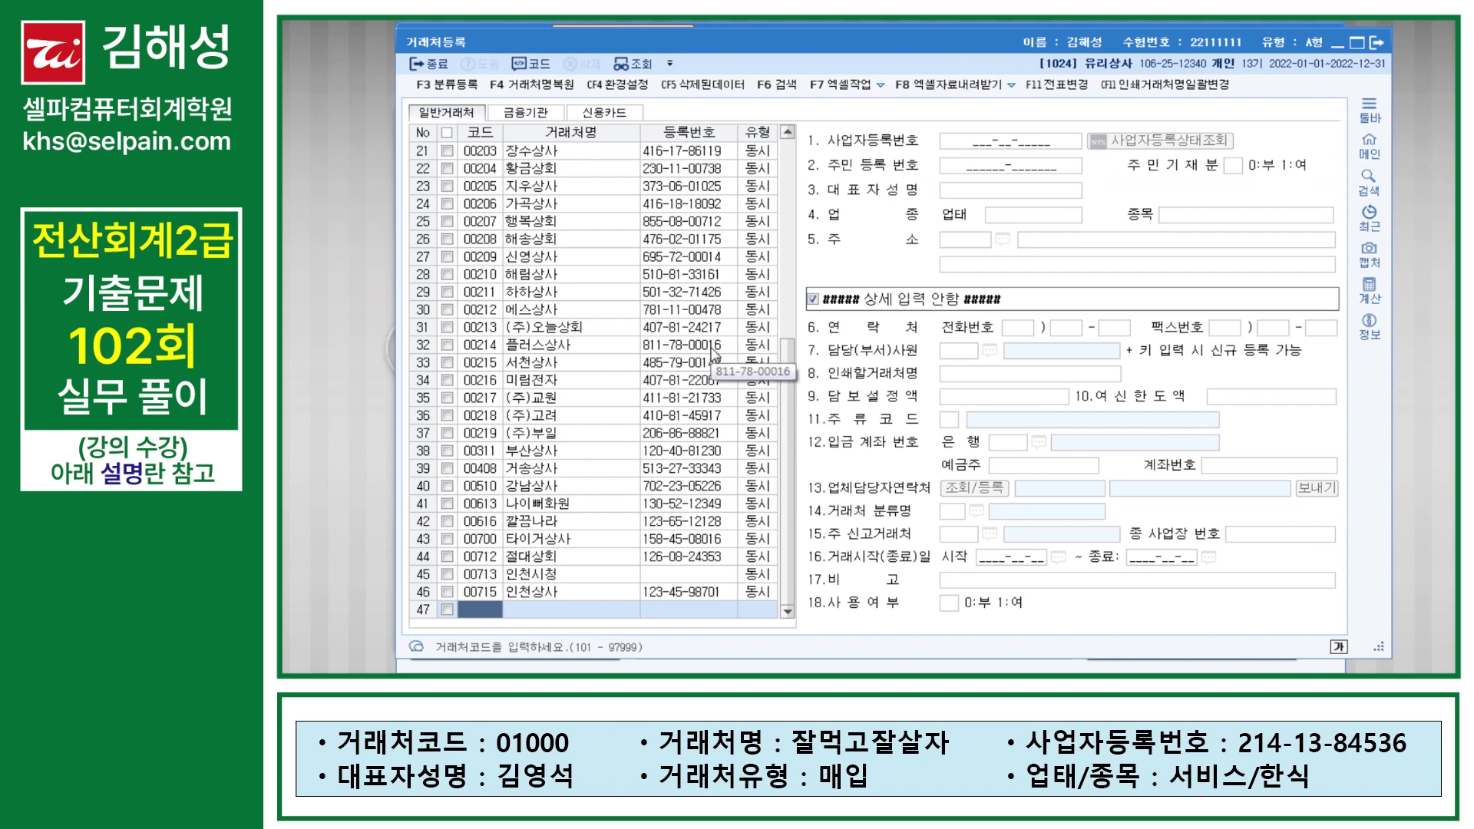
text(1000)
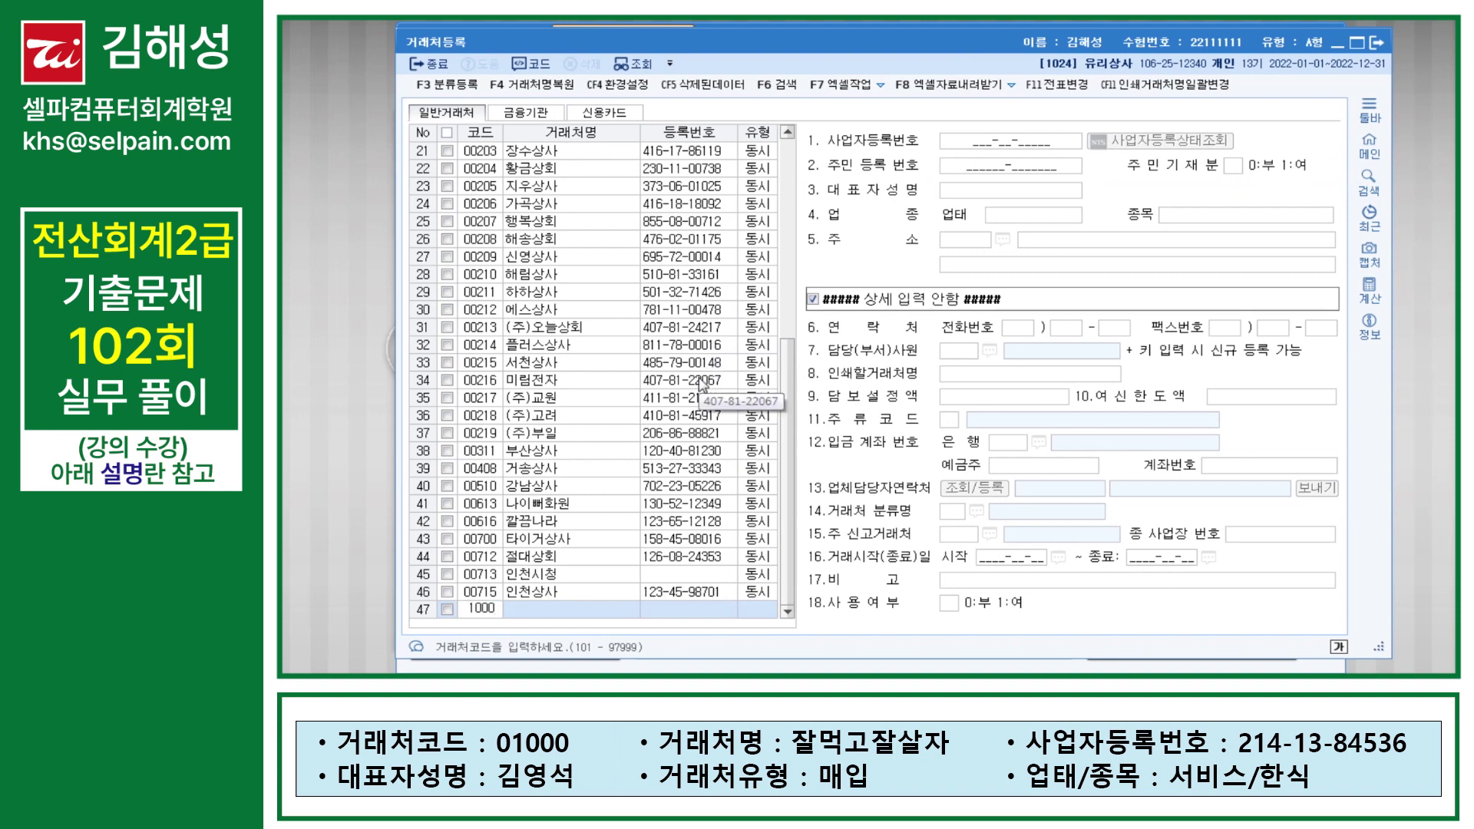
key(Return)
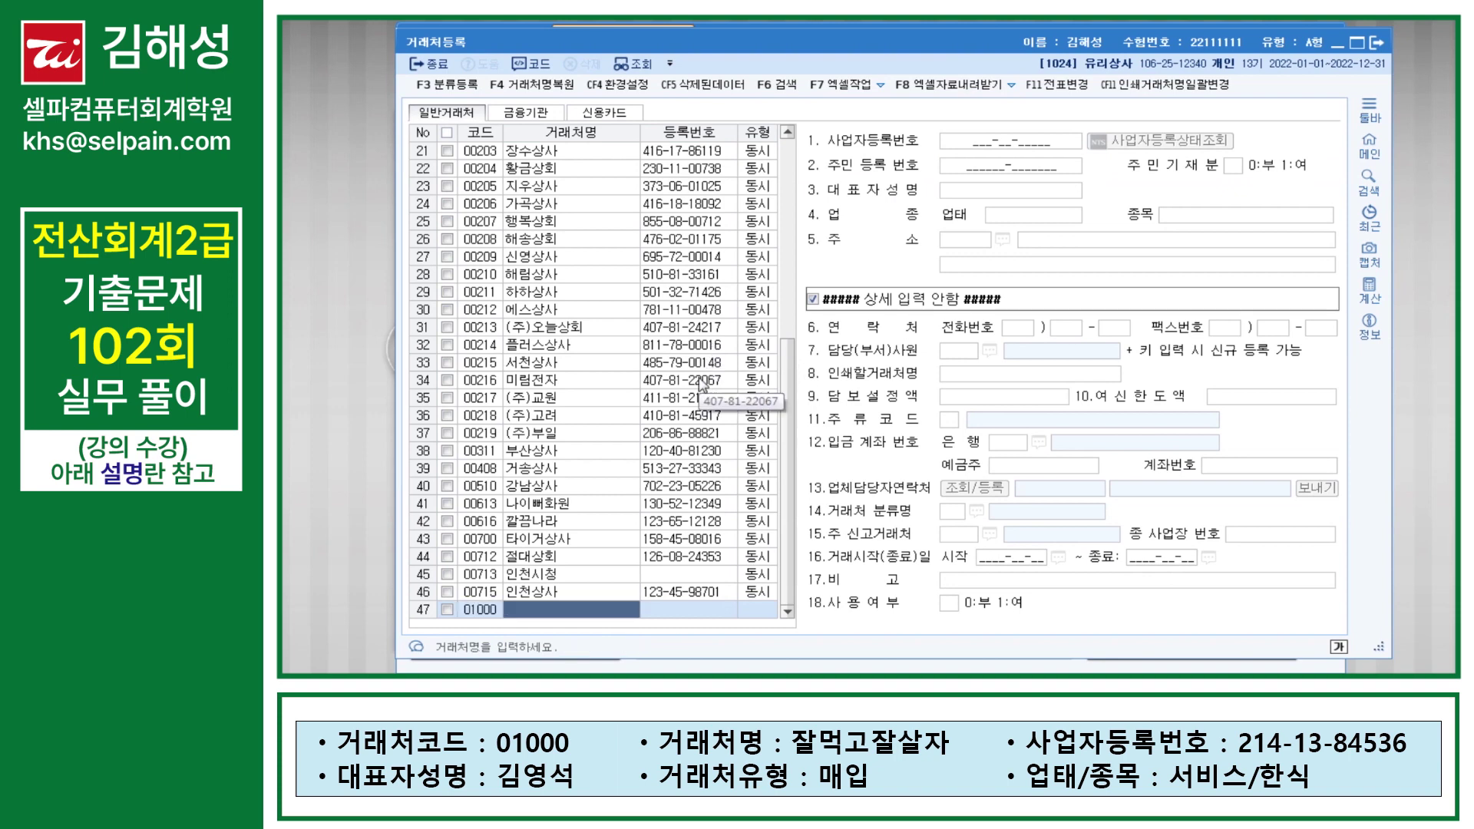
text(잘먹고잘살자)
key(Return)
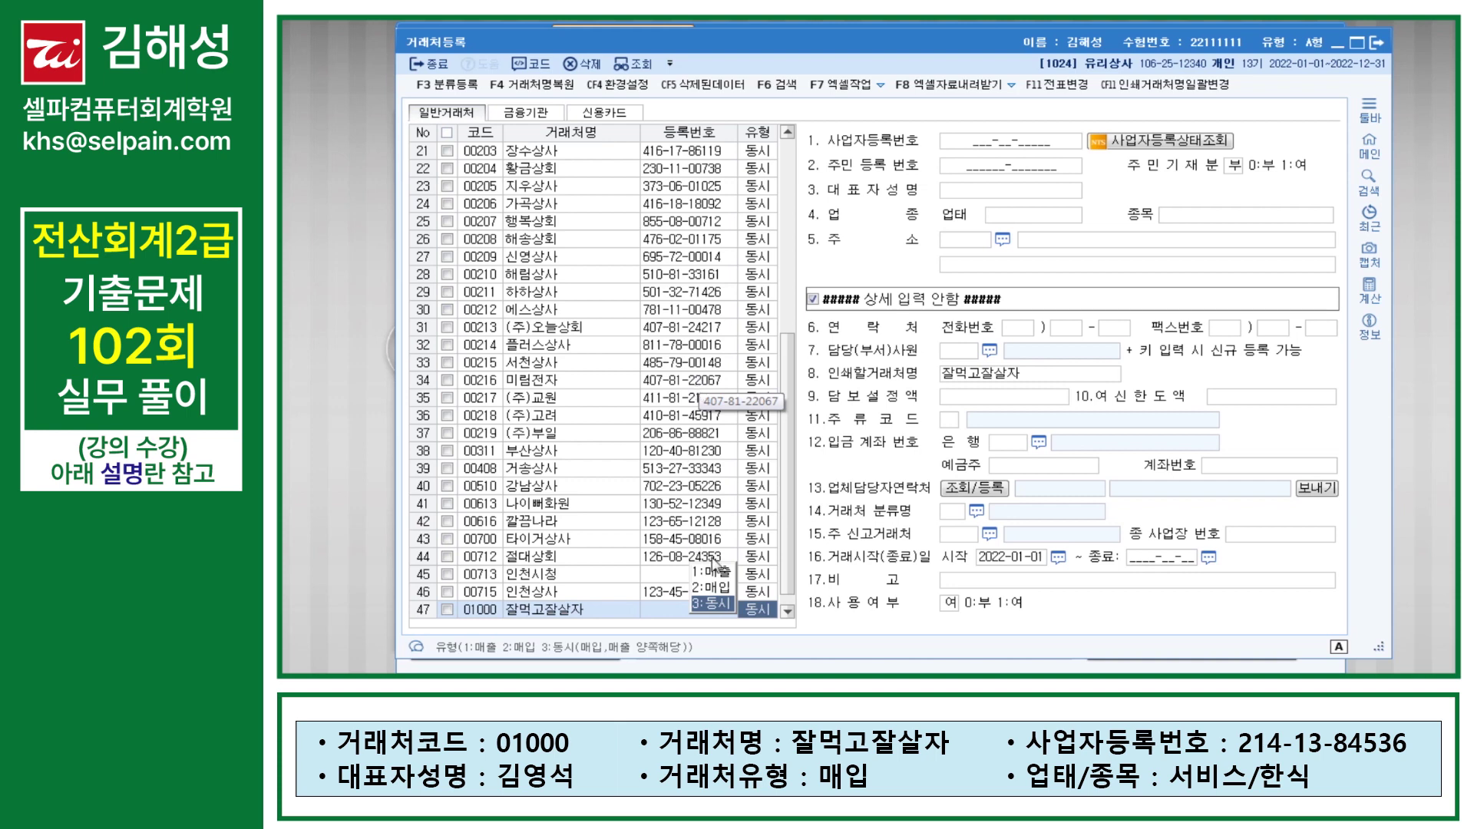
key(2)
key(Return)
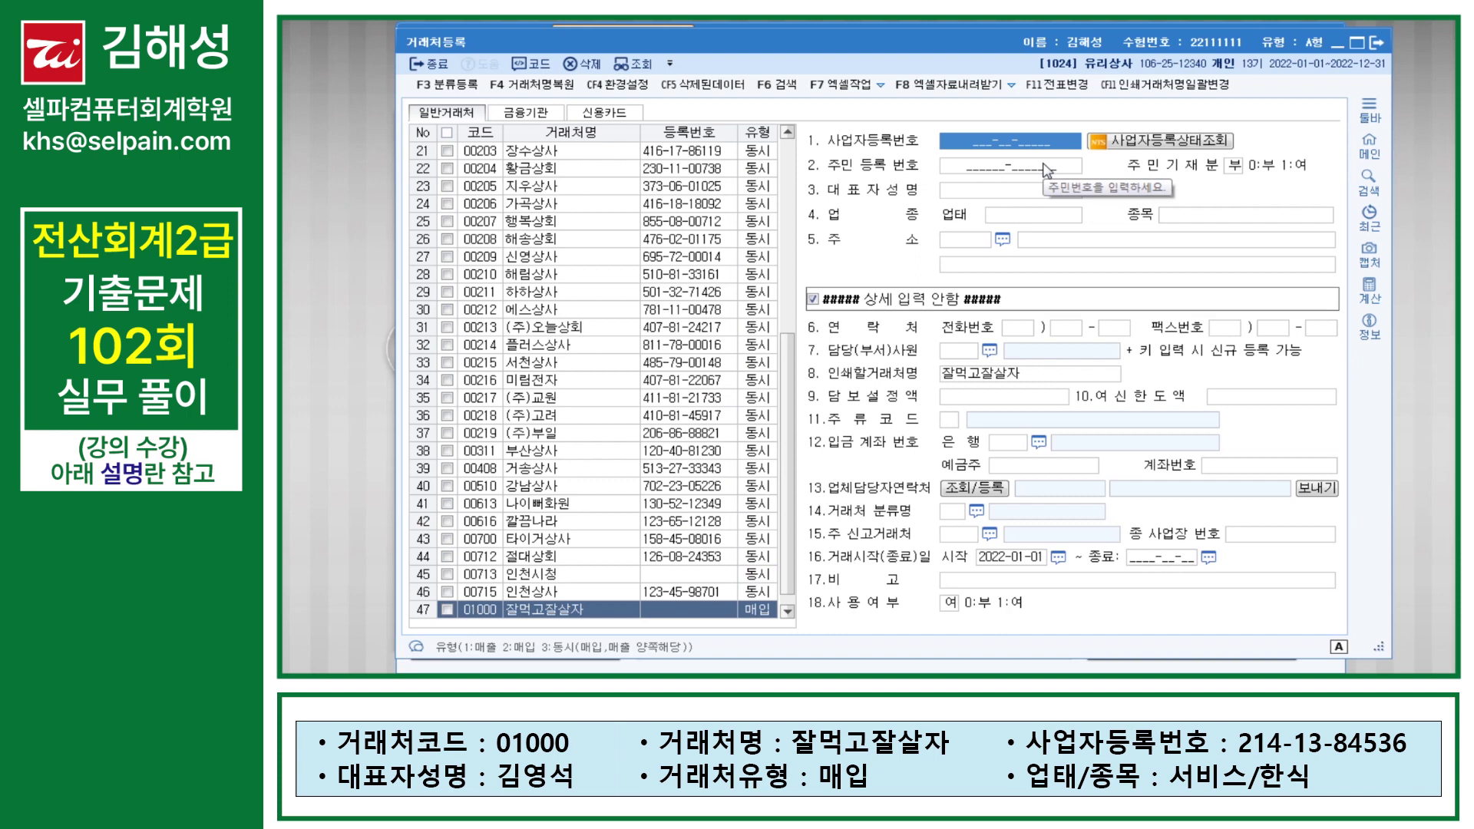
Enter the business registration number and the representative's full name for vendor 잘먹고잘살자
text(21413845)
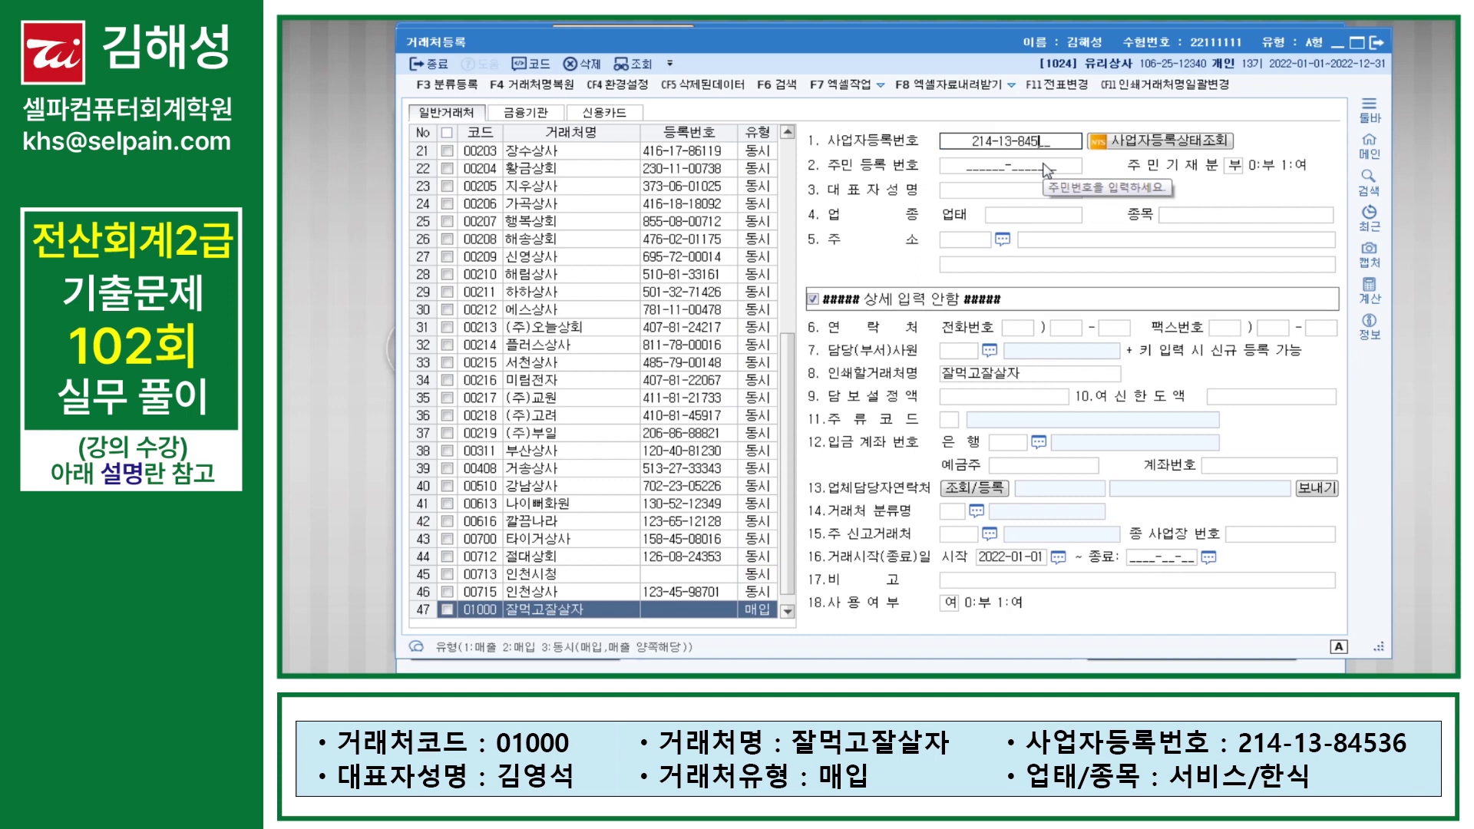
text(36)
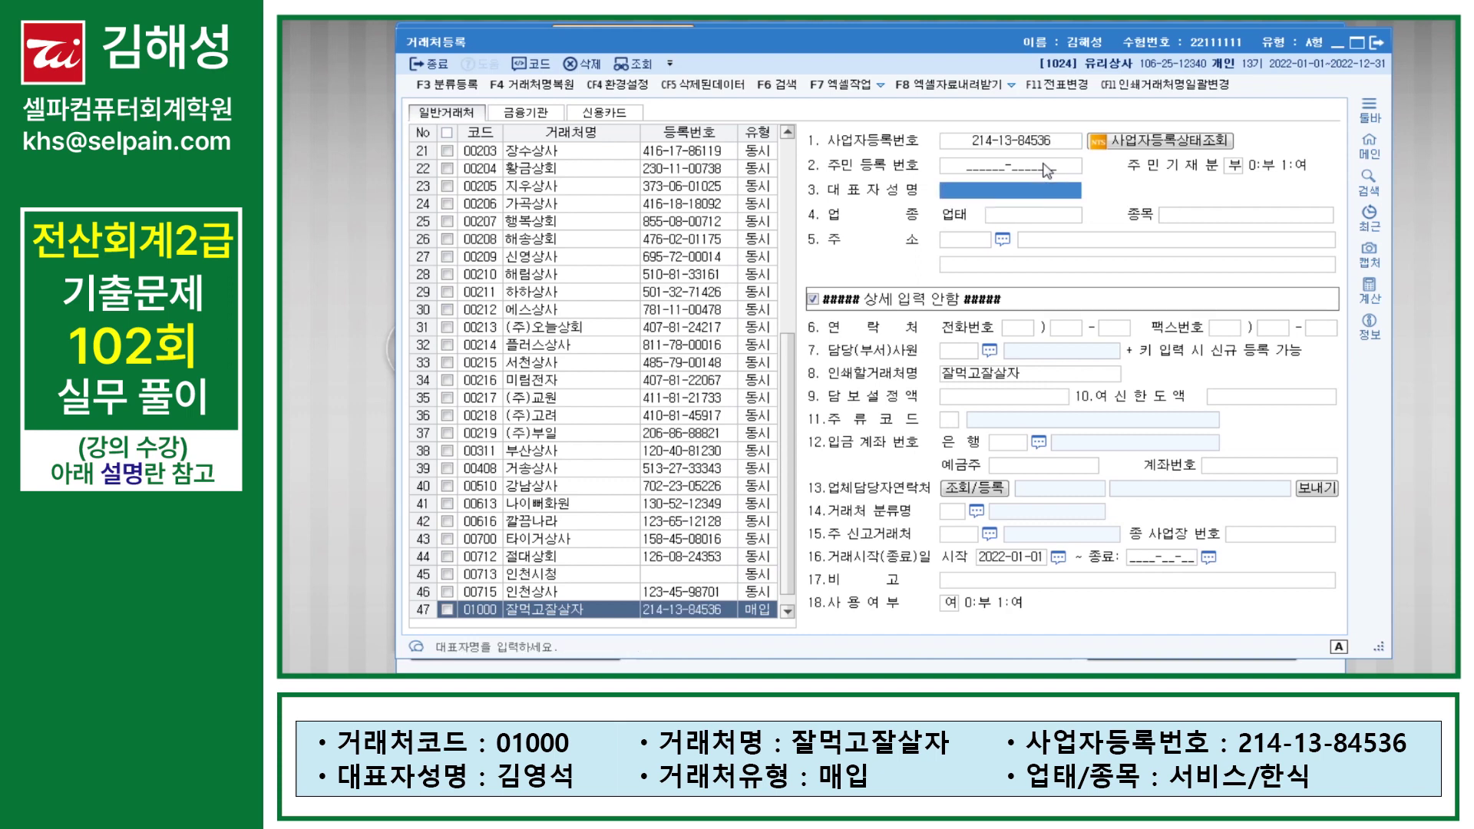
text(김영석)
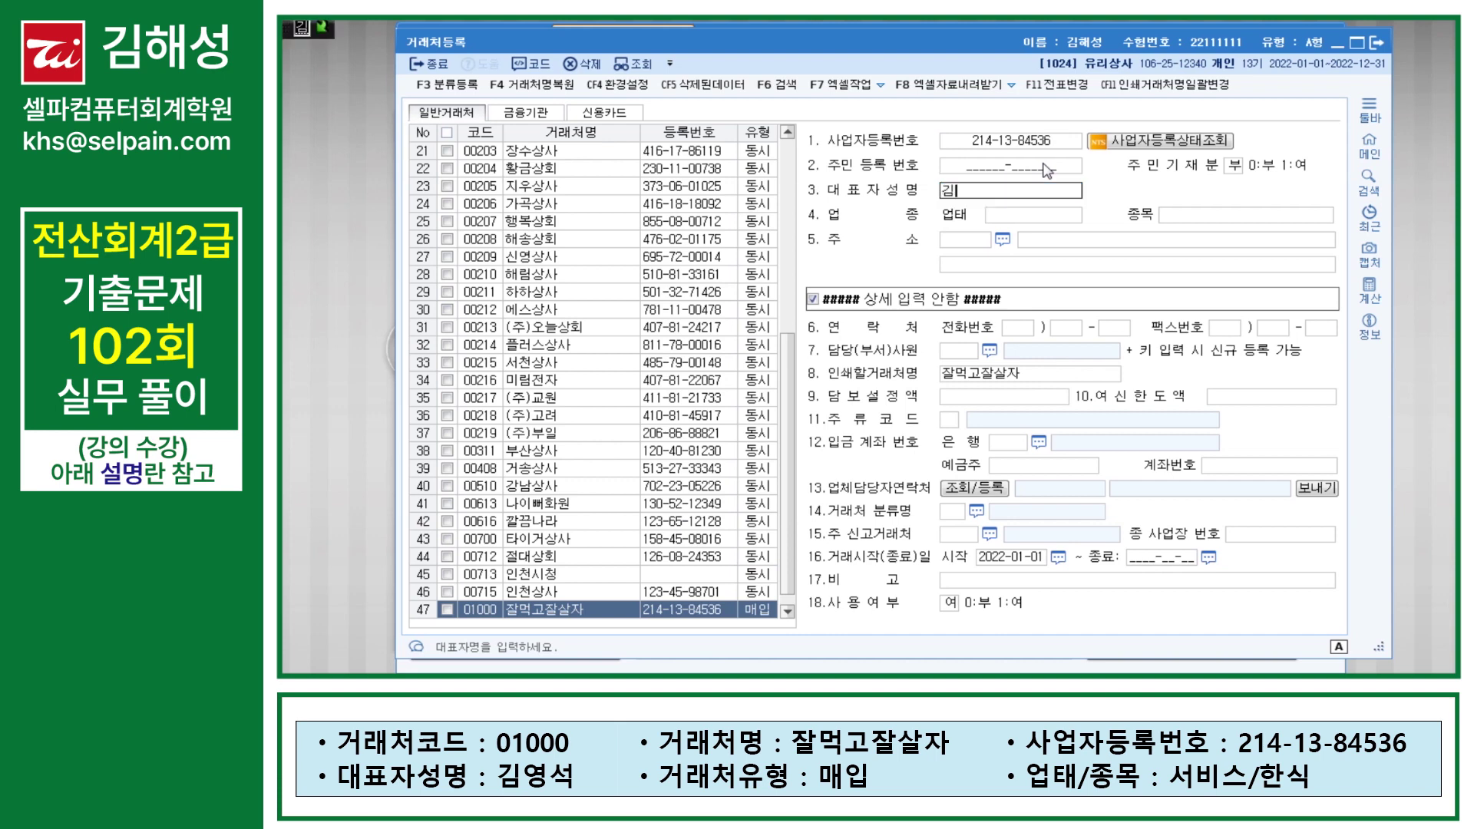
key(Return)
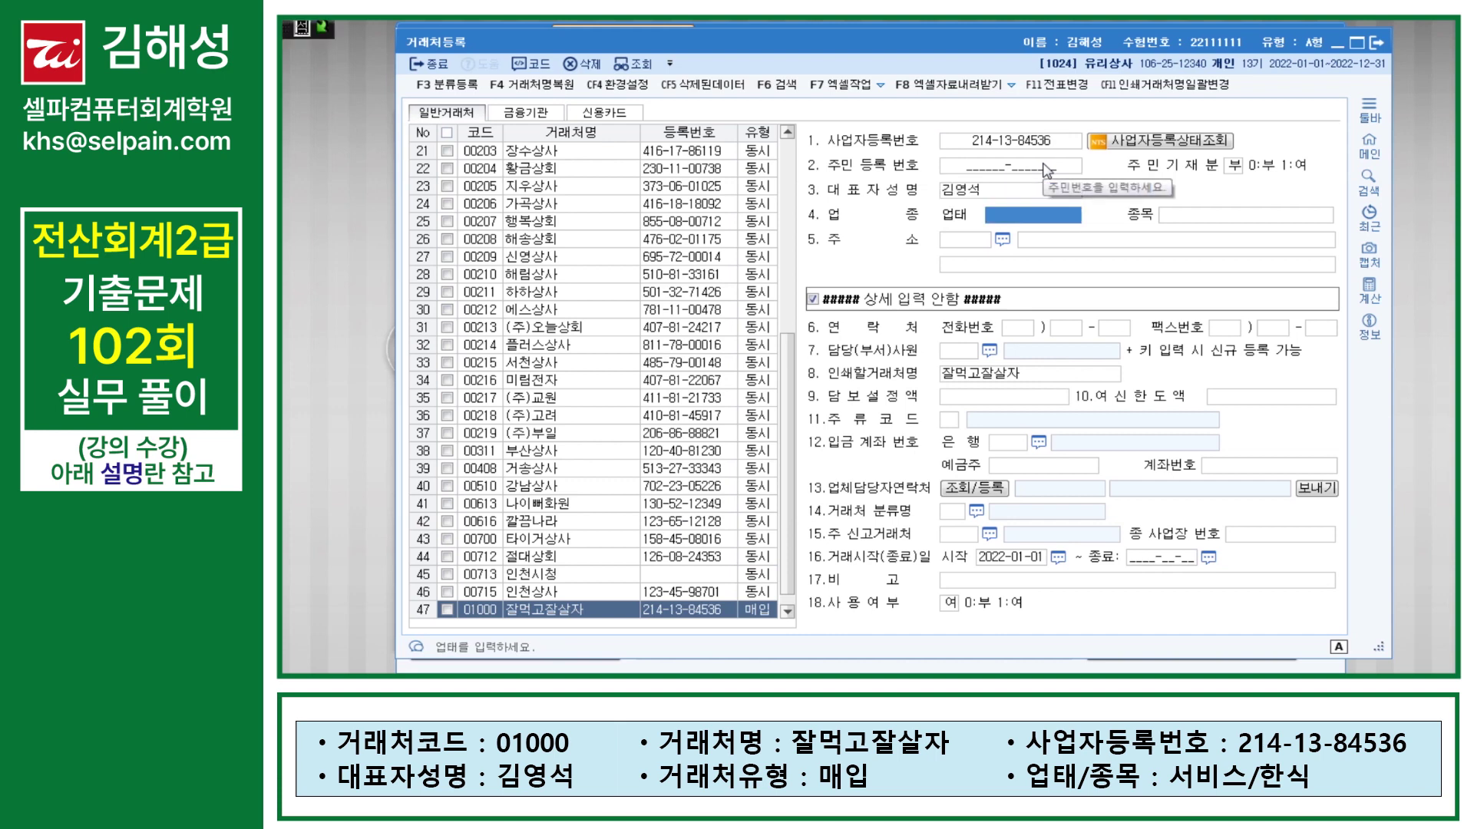
Fill in 업태 서비스 and 종목 한식 for the new vendor, complete the record and close 거래처등록
text(서비스)
key(Return)
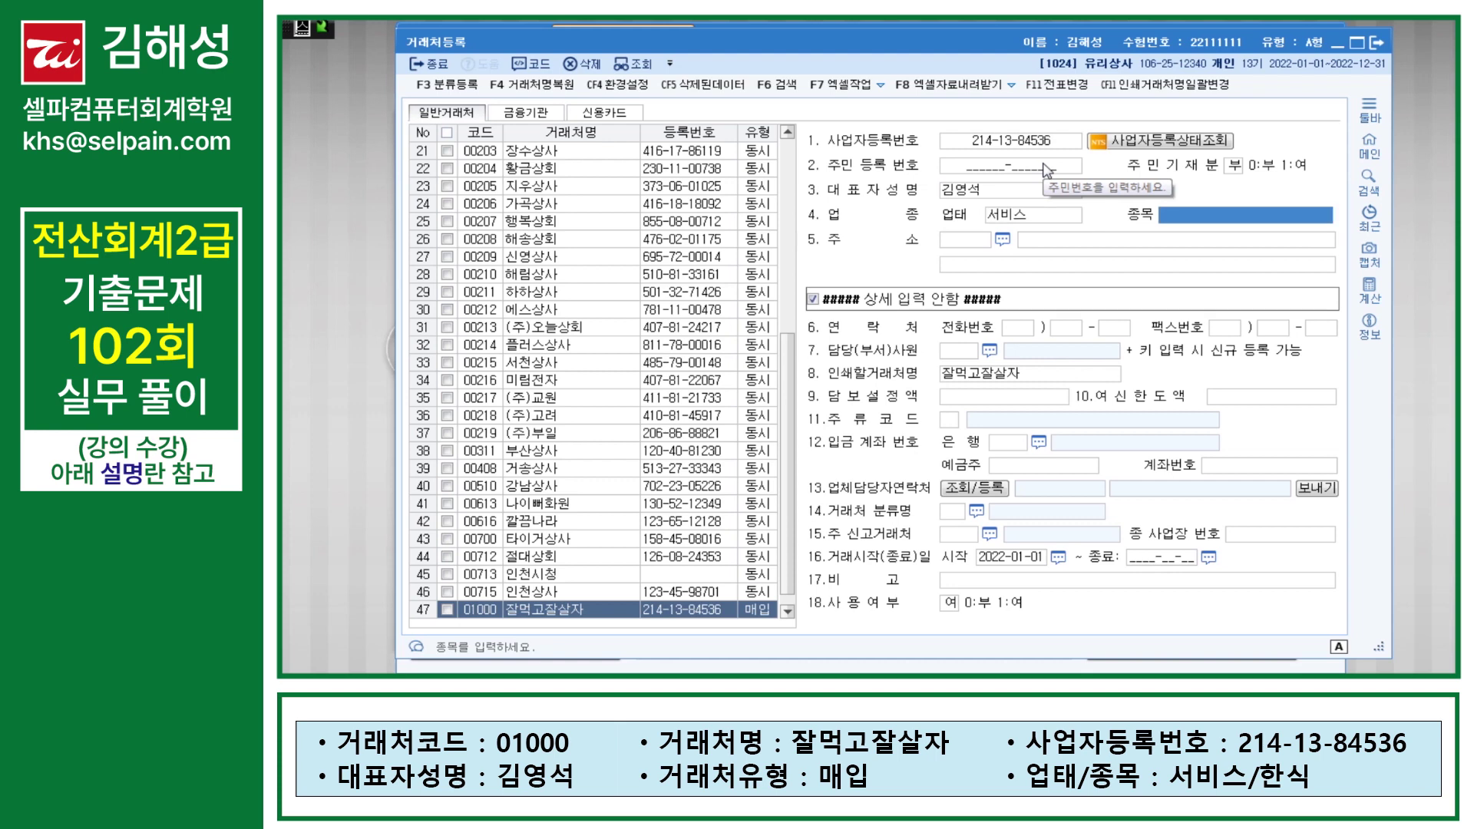
text(ㅎ)
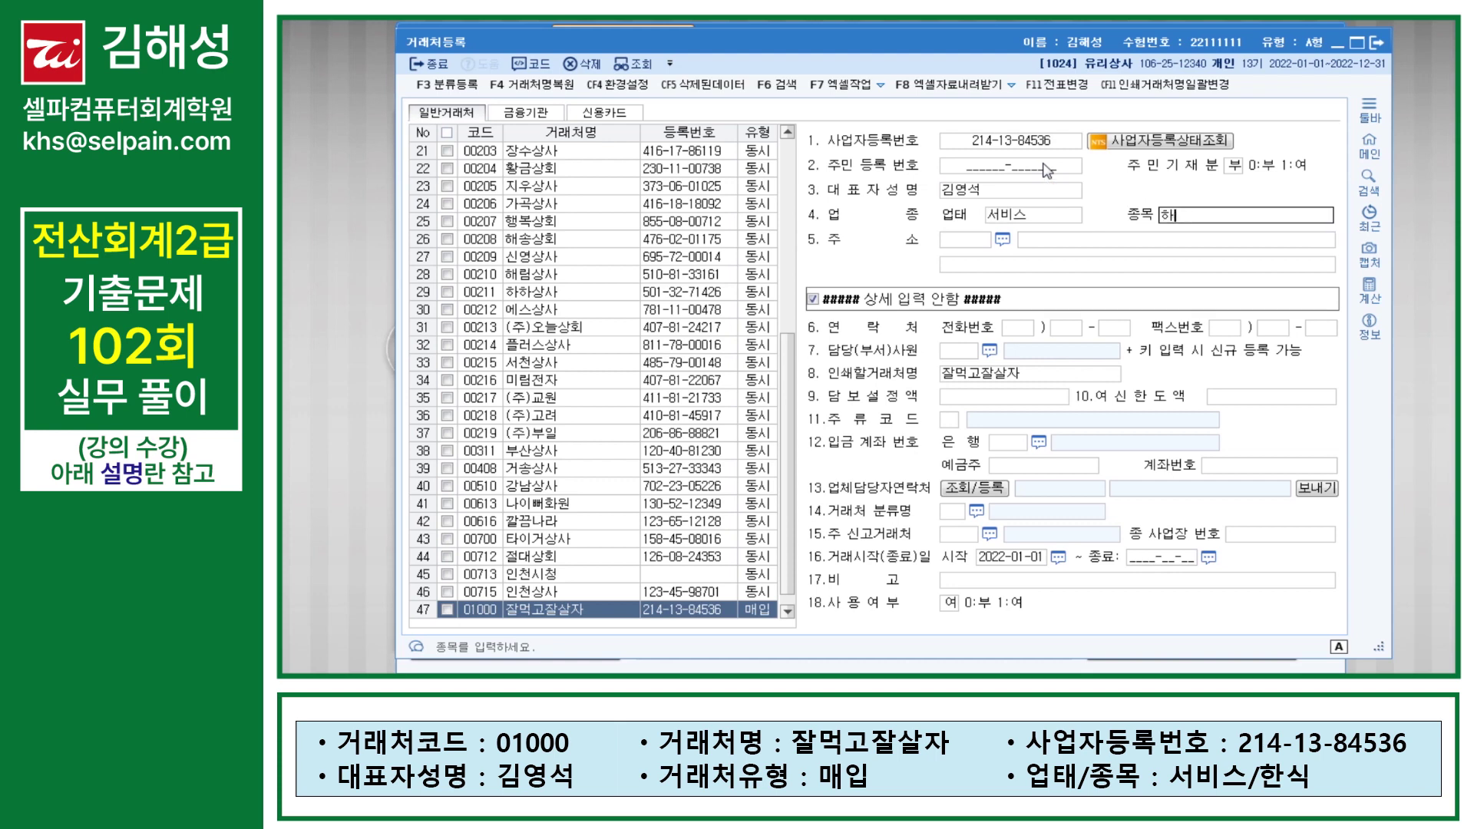
text(한식)
key(Return)
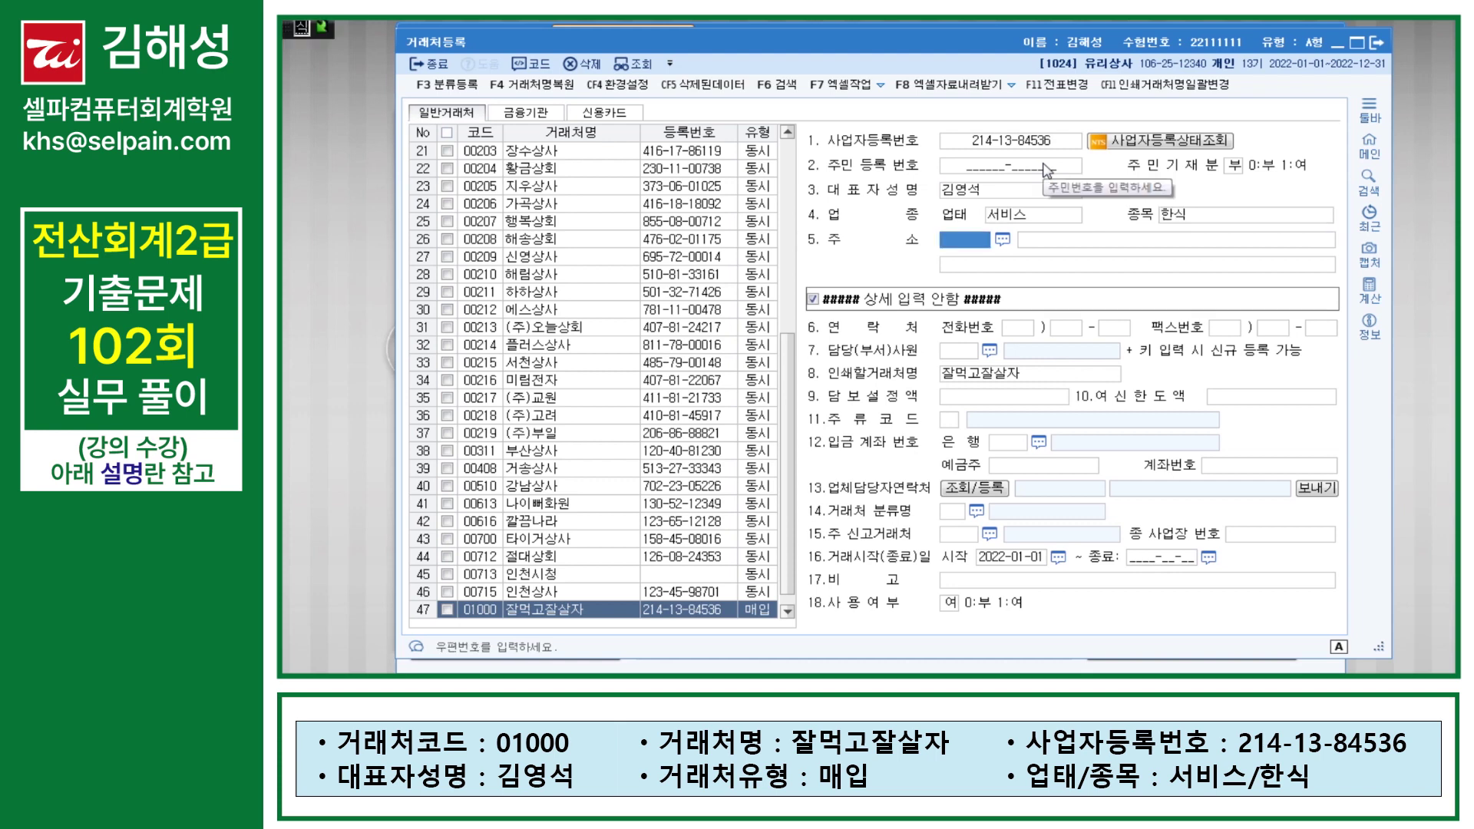
key(Return)
key(Return)
key(Return)
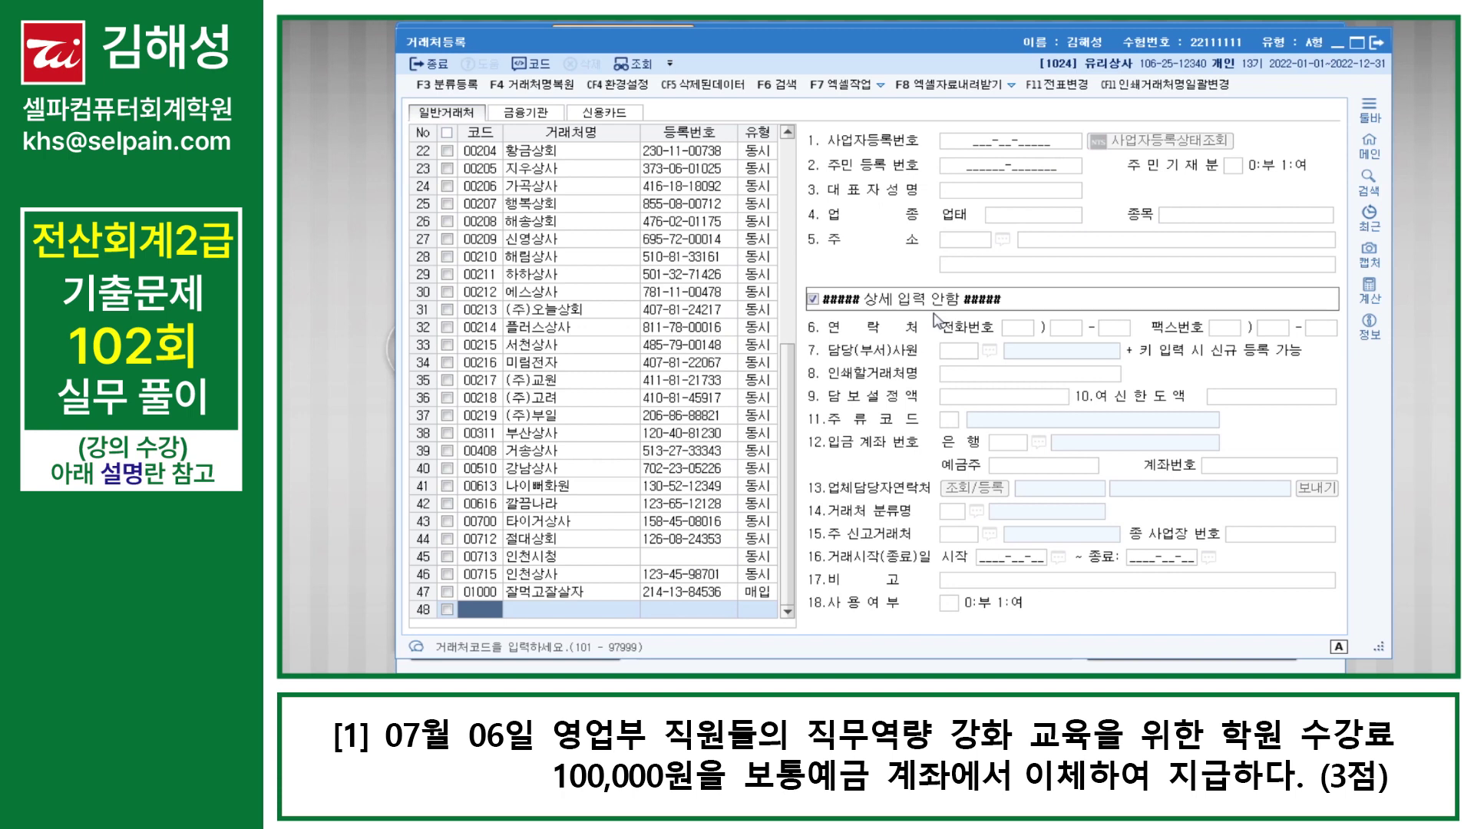
key(Escape)
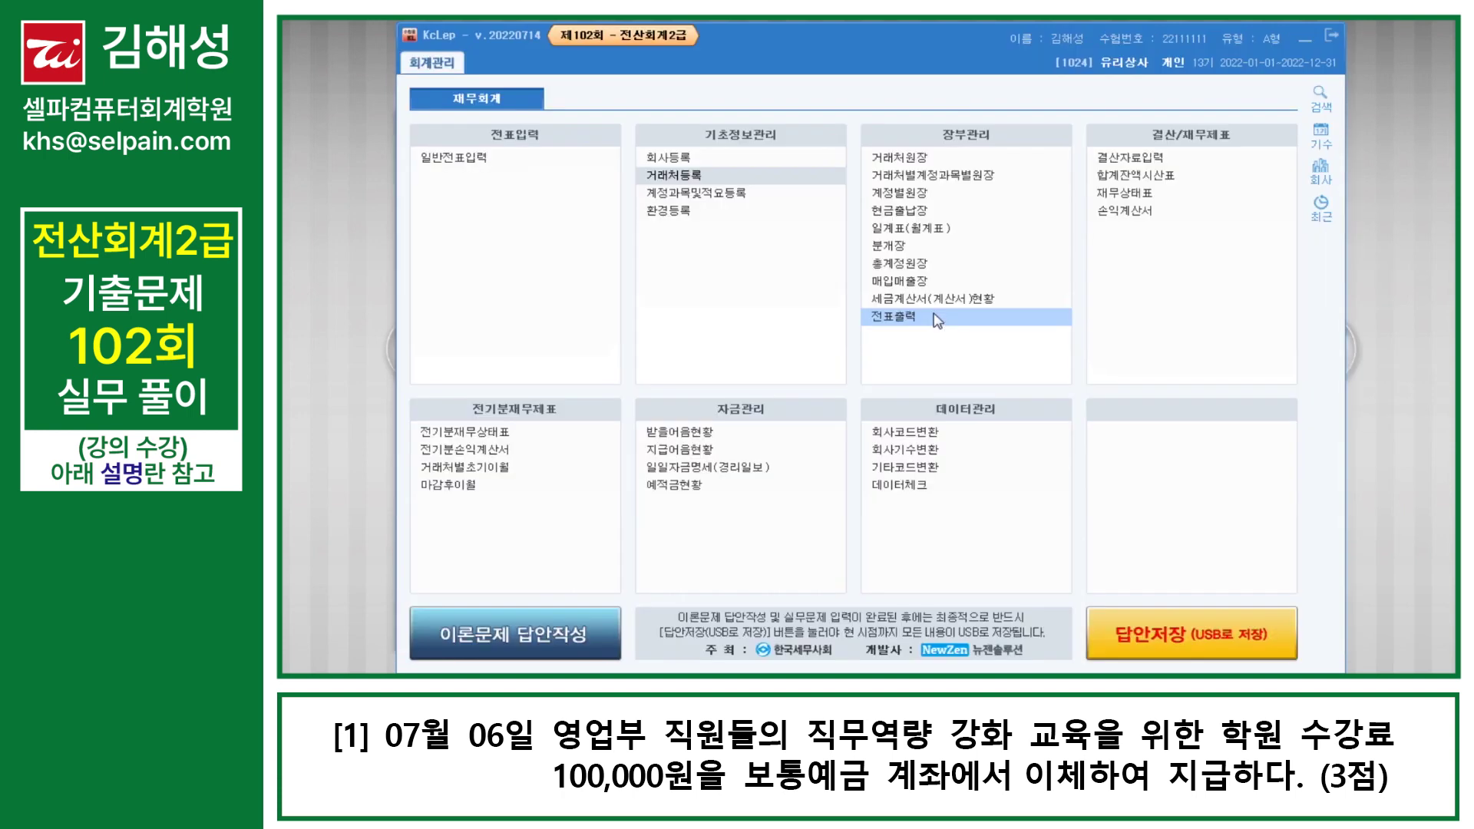
Open 일반전표입력 and set the voucher date to month 07, day 6
click(495, 170)
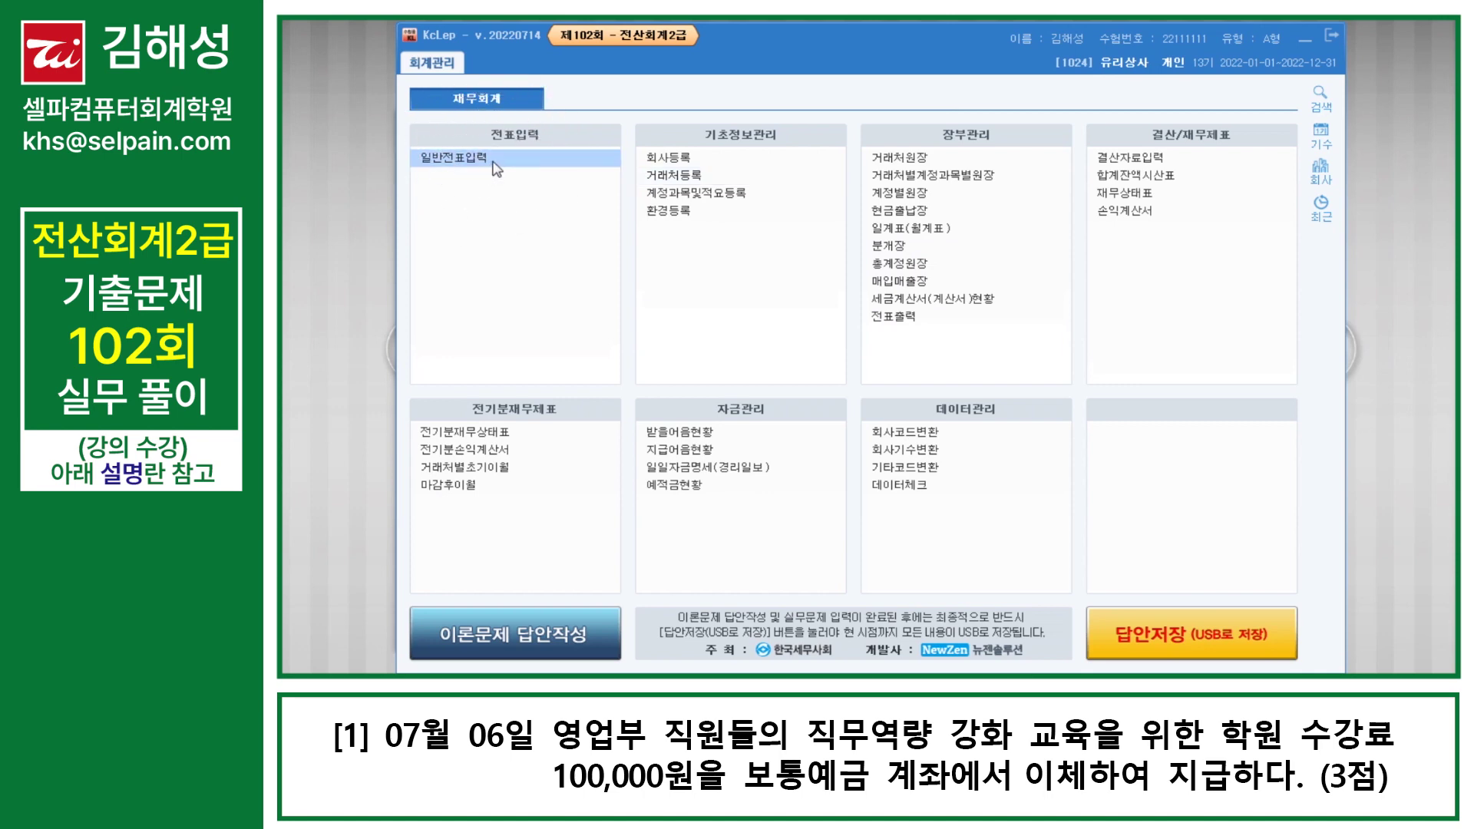
text(07)
key(Return)
text(06)
key(Return)
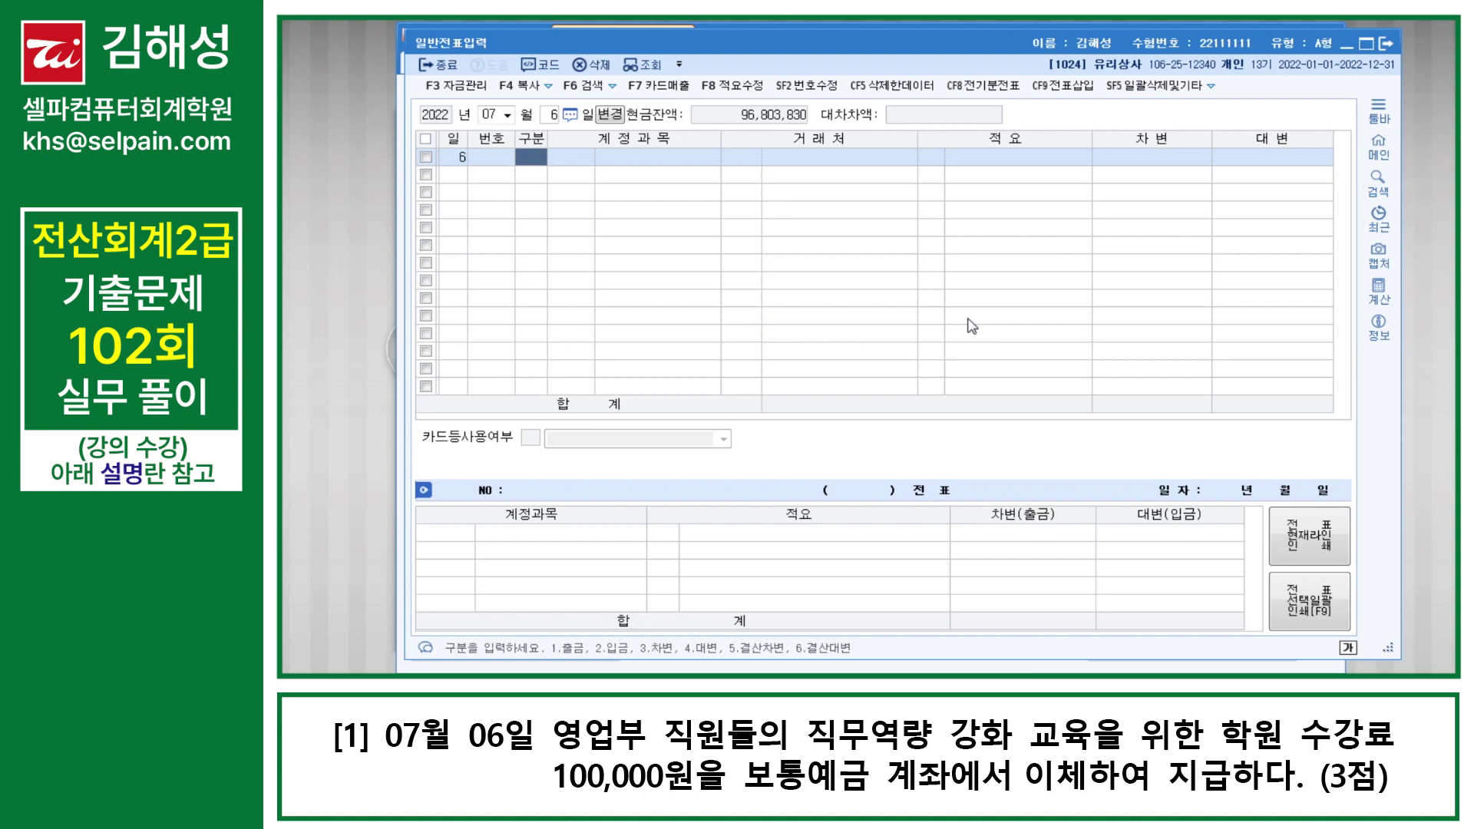
Enter a credit line (대변) for account 0103 보통예금 of 100,000 without a vendor
text(4)
key(Return)
text(103)
key(Return)
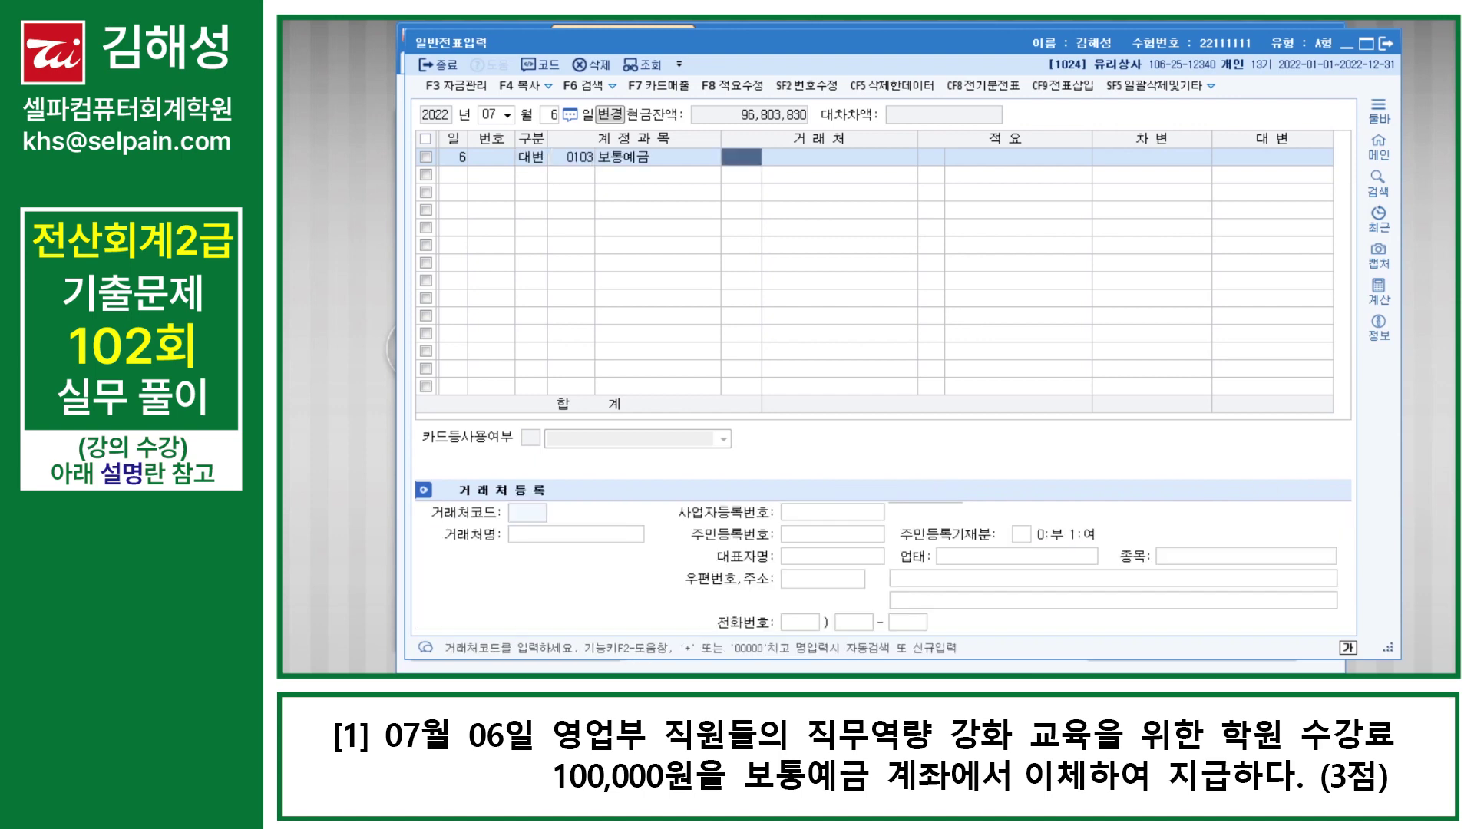
key(Return)
key(Return)
text(1000000)
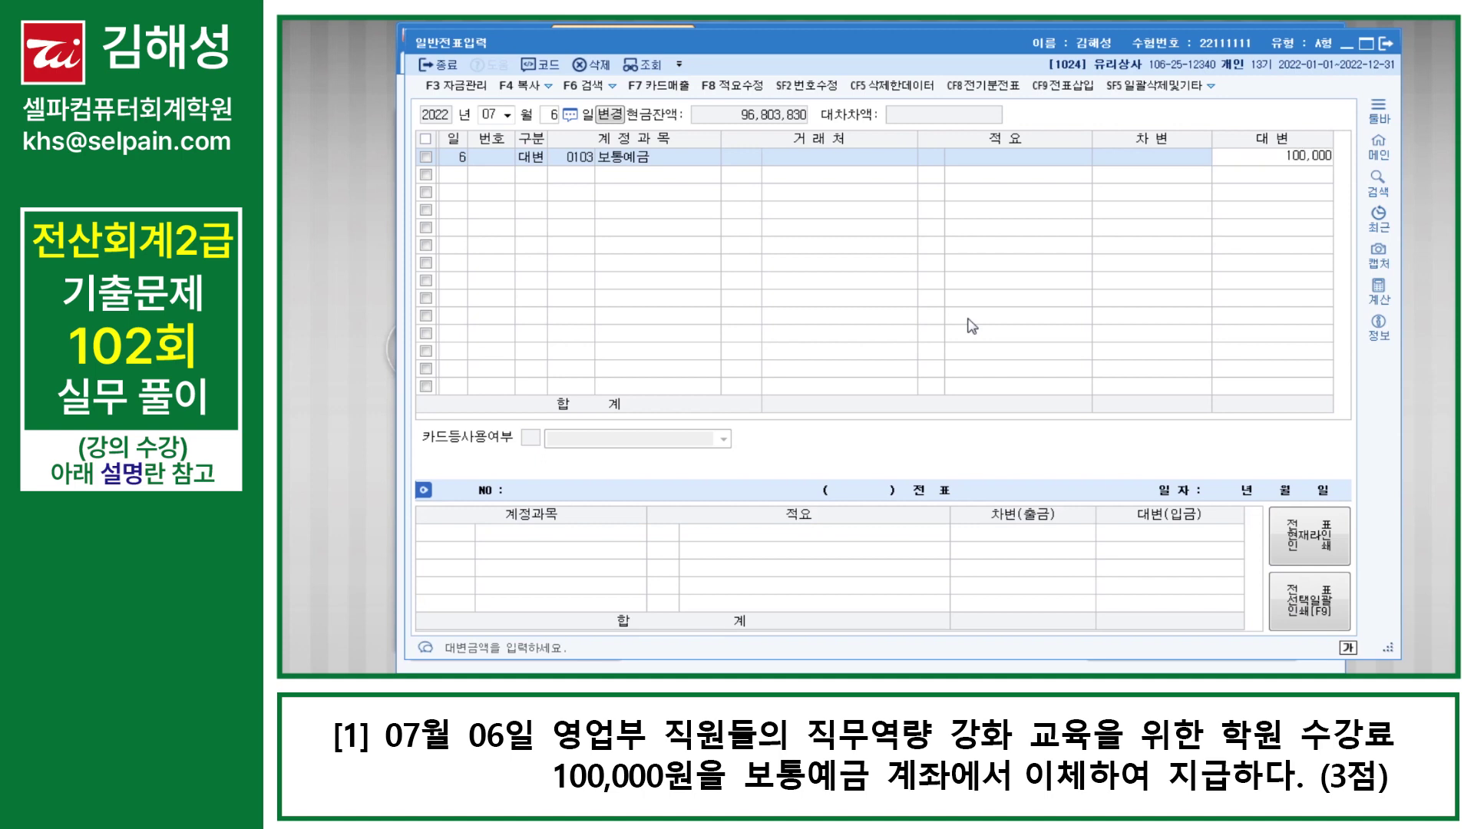
key(Return)
Add a debit line (차변) of 100,000 to 0825 교육훈련비 (판매관리비), looking up the account by 교육
text(3)
key(Return)
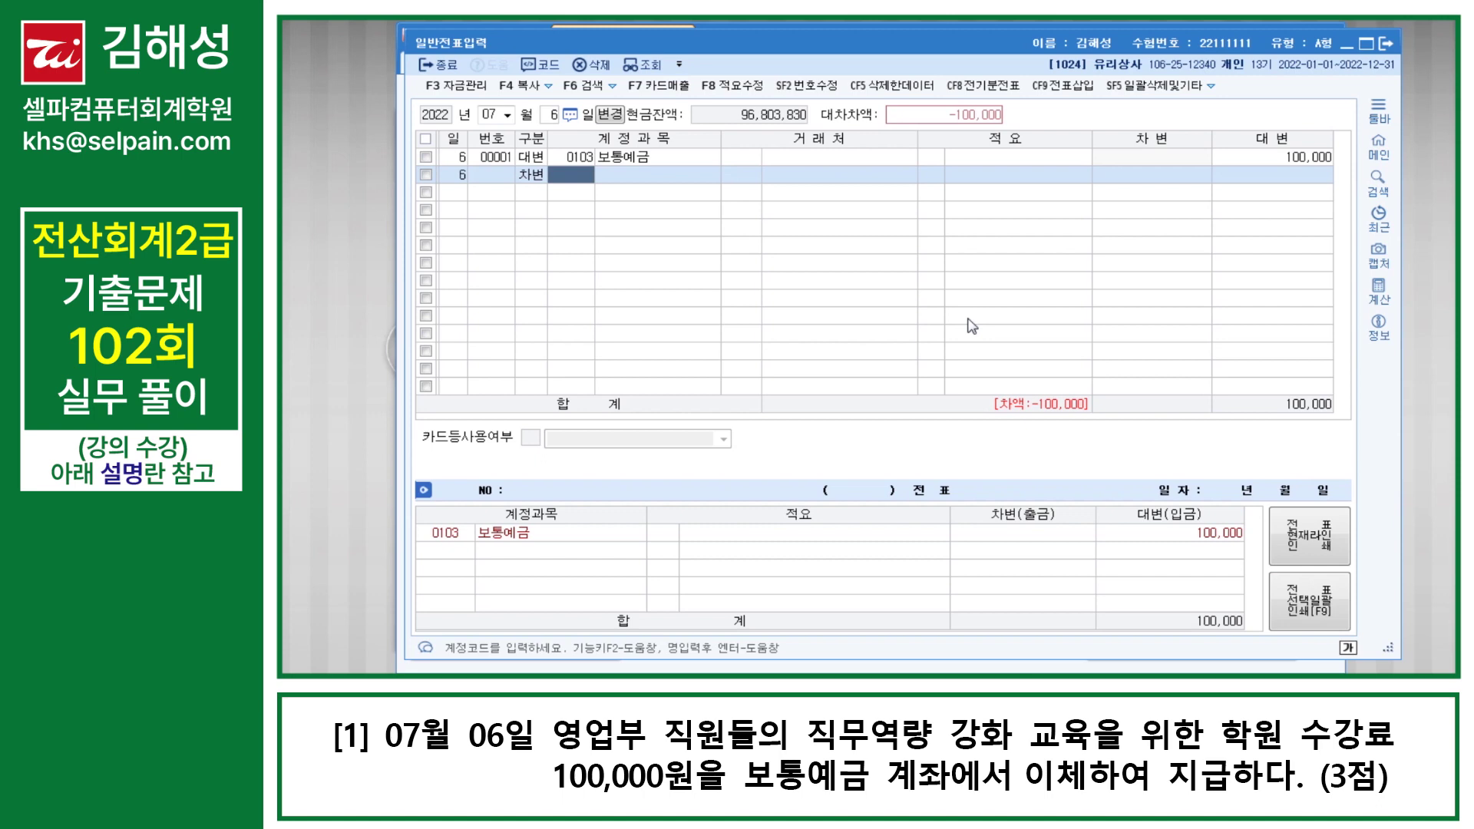
text(교육)
key(Return)
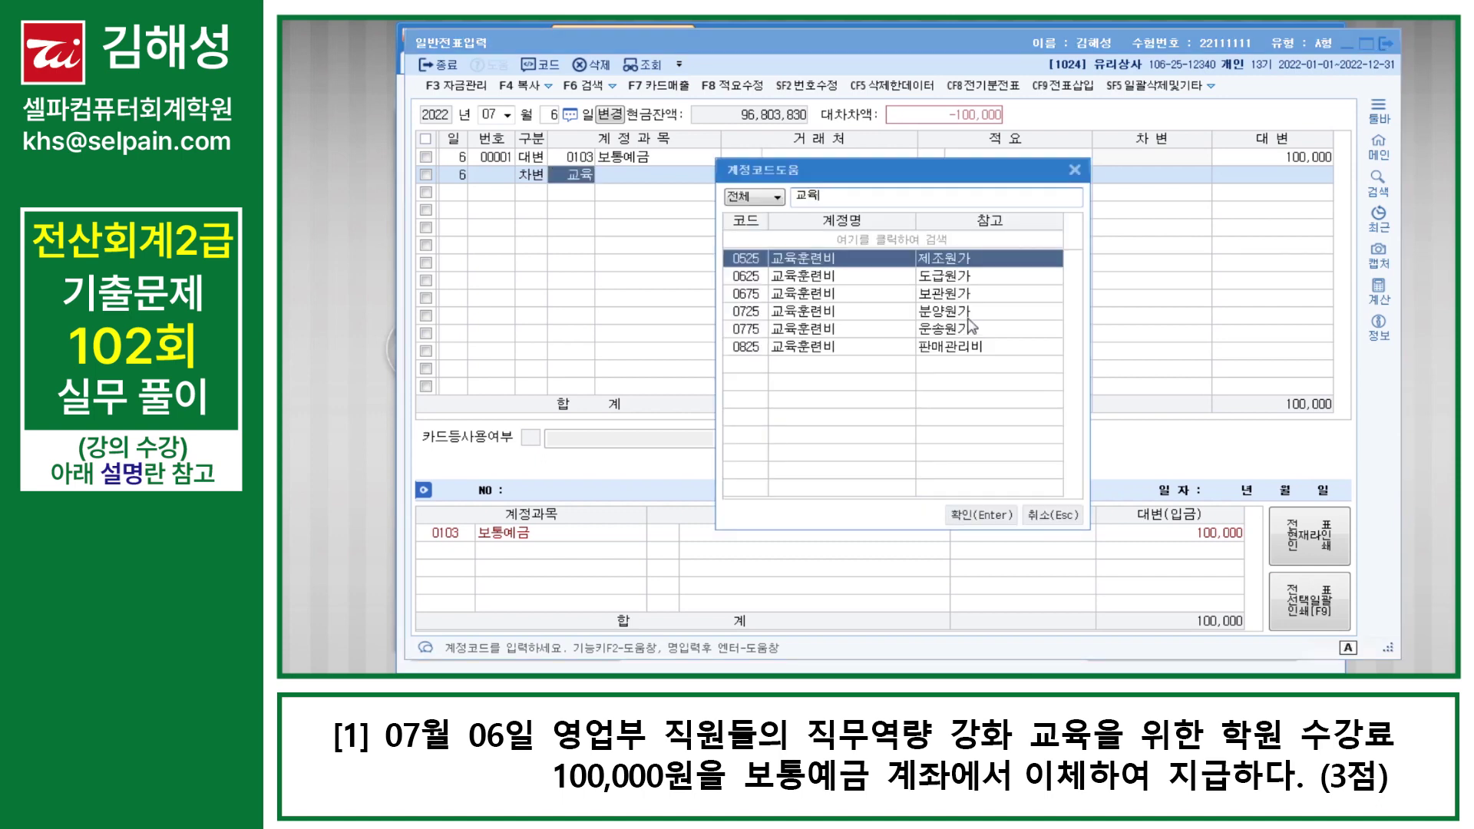
key(Down)
key(Down)
key(Down)
key(Down)
key(Down)
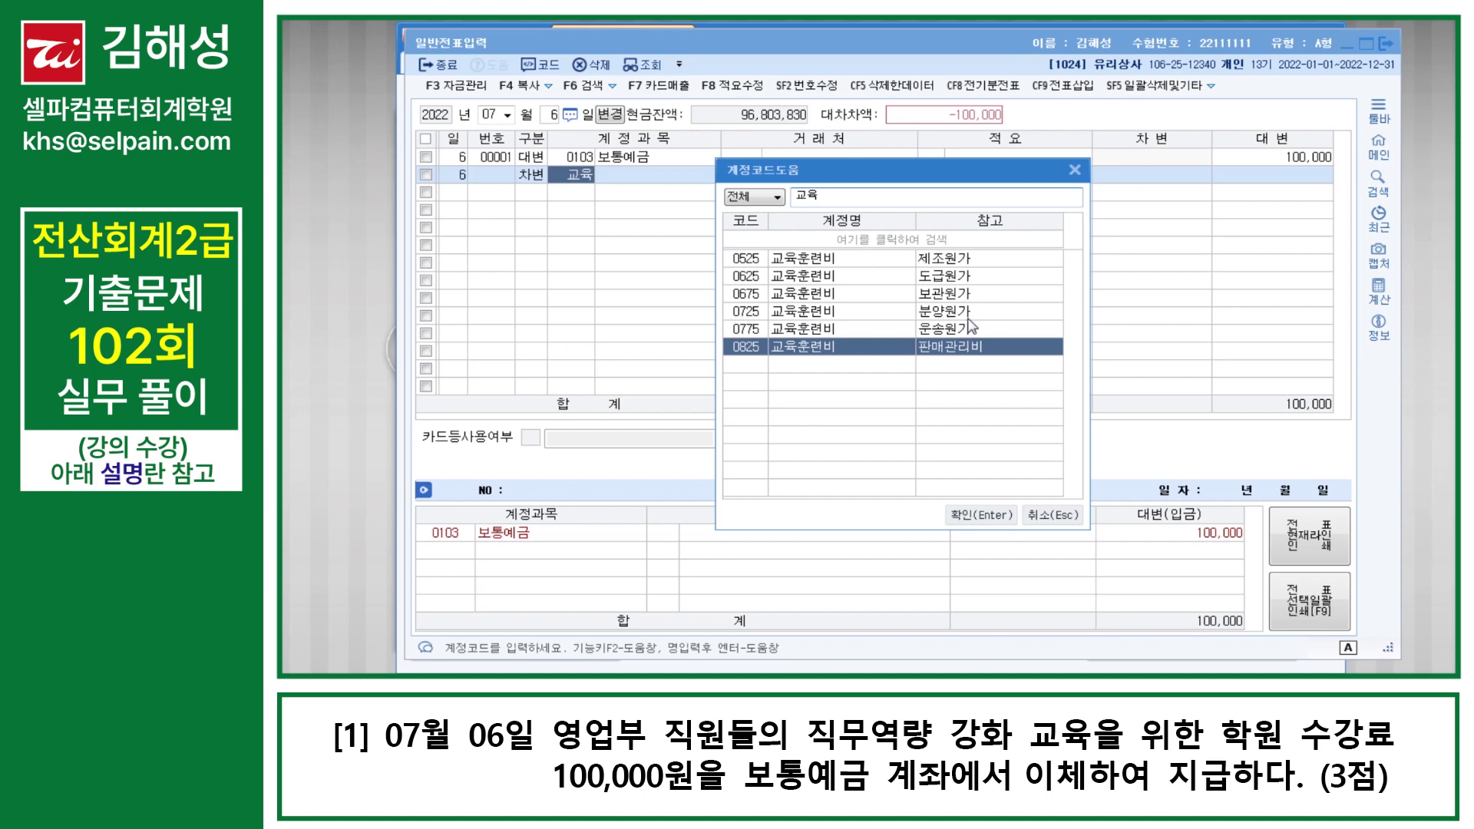
key(Return)
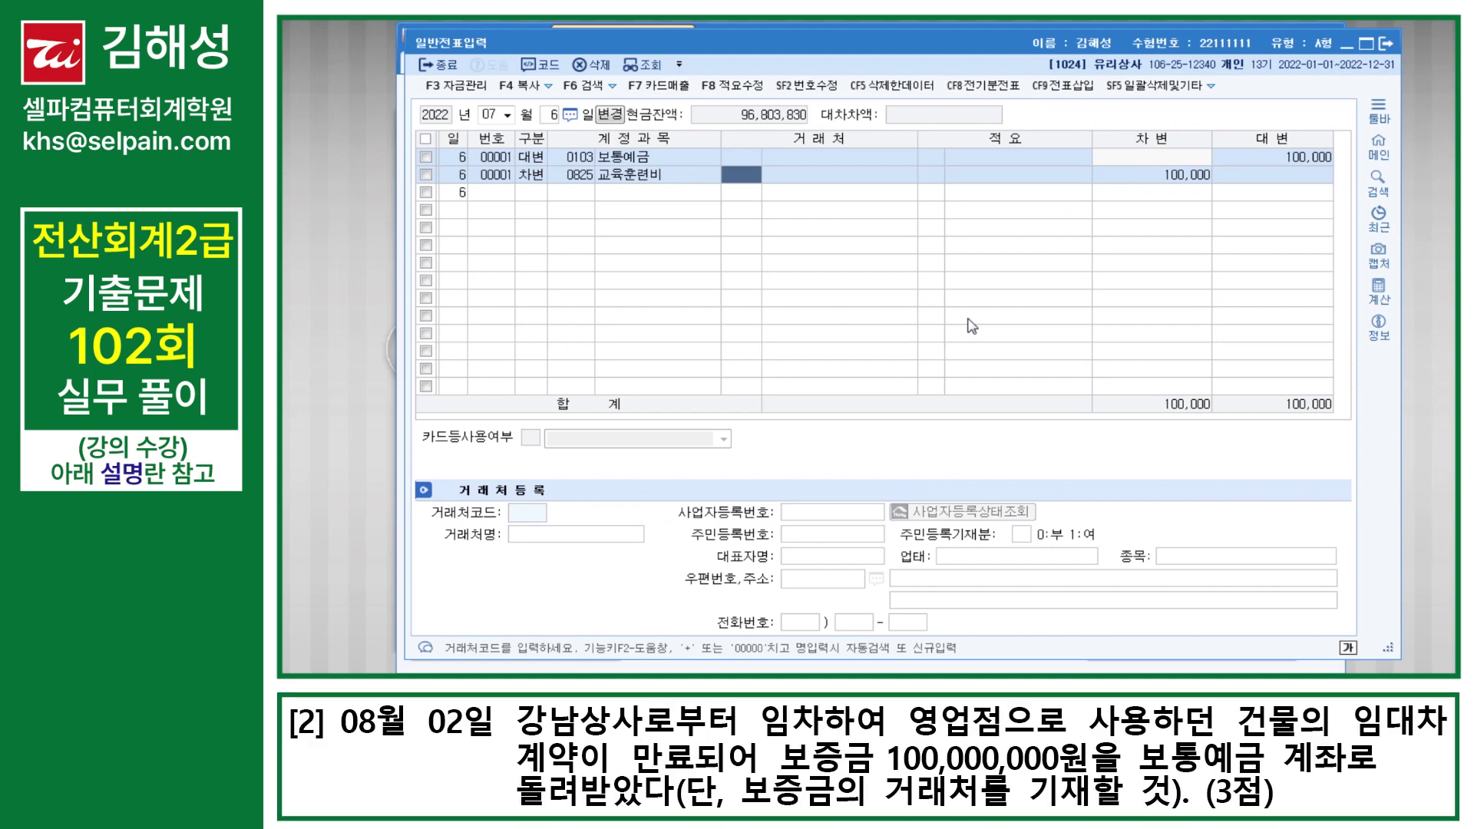
Set the voucher date to month 08, day 2
text(08)
key(Return)
text(2)
key(Return)
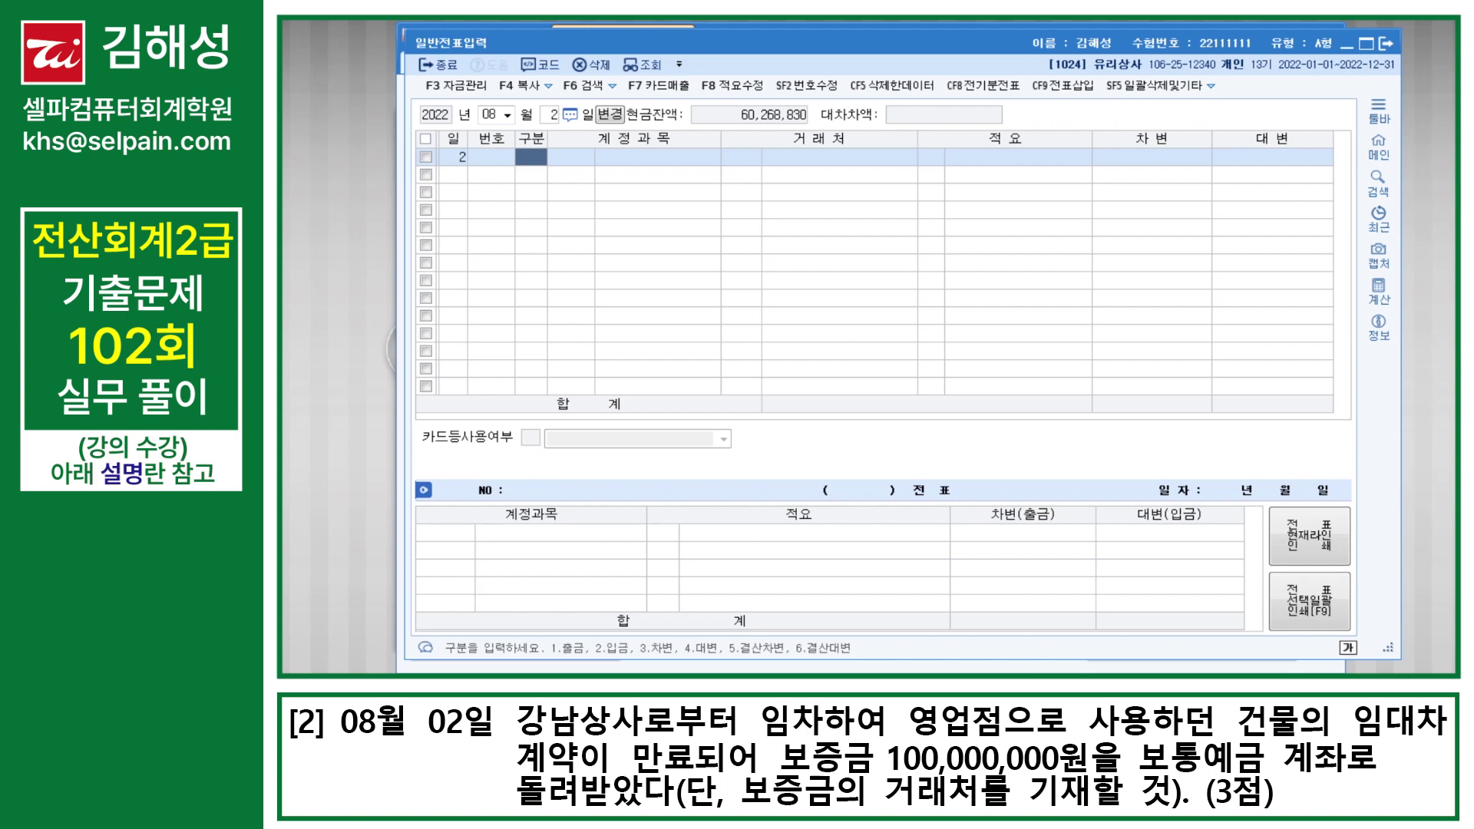
Enter a debit line (차변) for account 0103 보통예금 of 100,000,000 without a vendor
text(3)
key(Return)
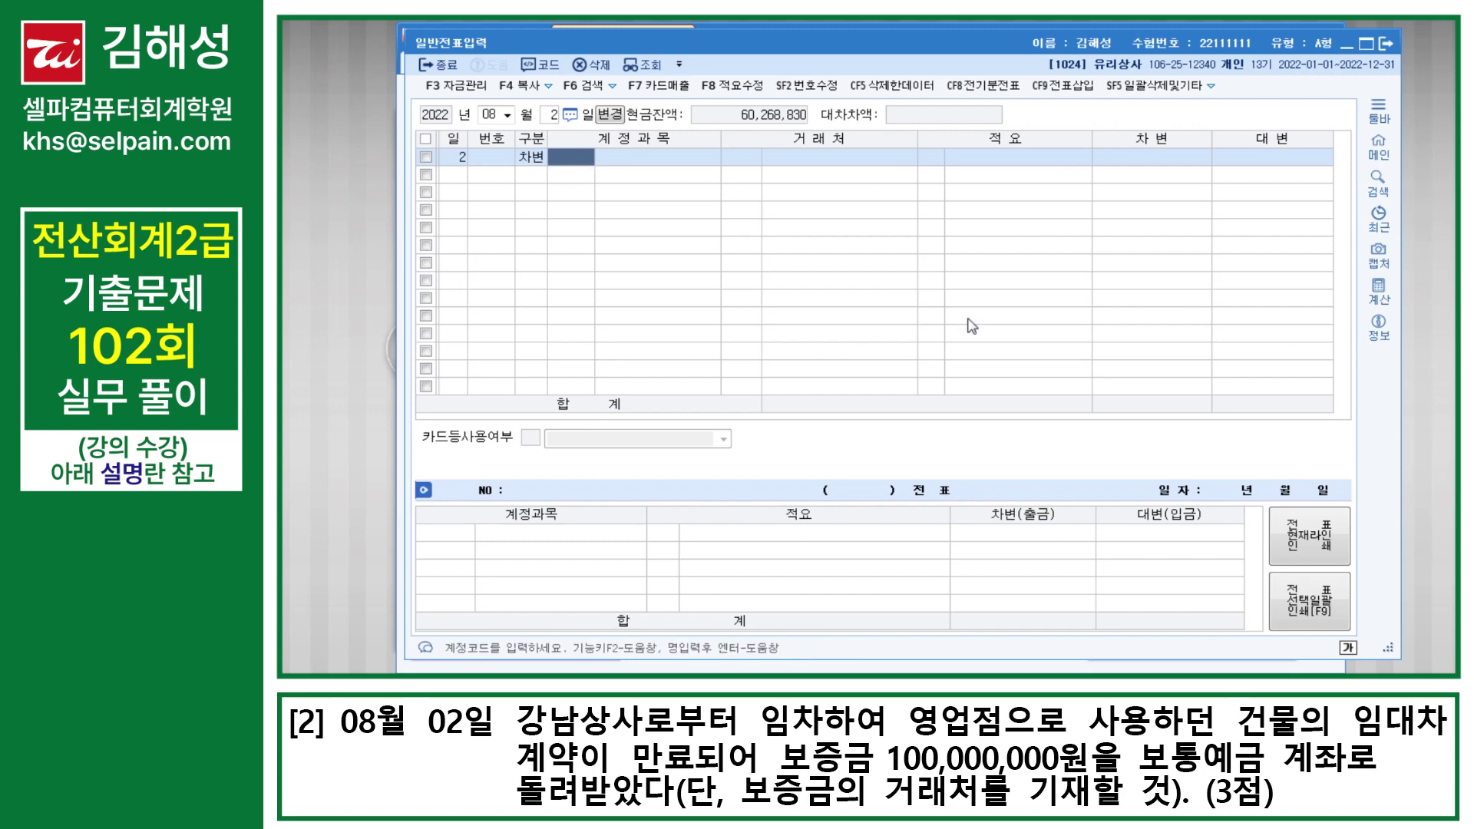
text(103)
key(Return)
key(Return)
key(Return)
text(100++)
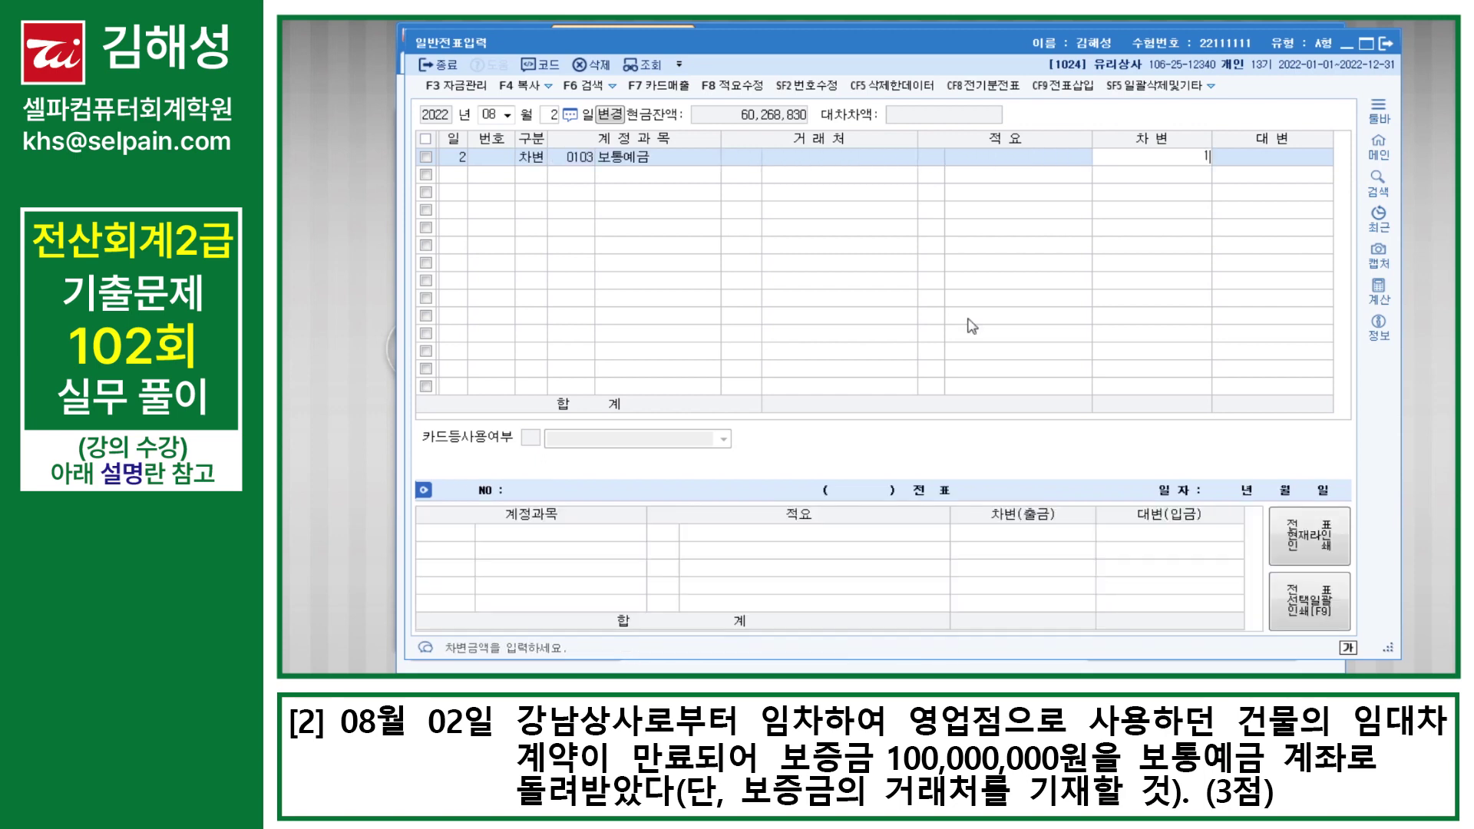
key(Return)
Add a credit line (대변) of 100,000,000 to 0232 임차보증금, looked up by 임차, with vendor 강남상사 and no 적요
text(4)
key(Return)
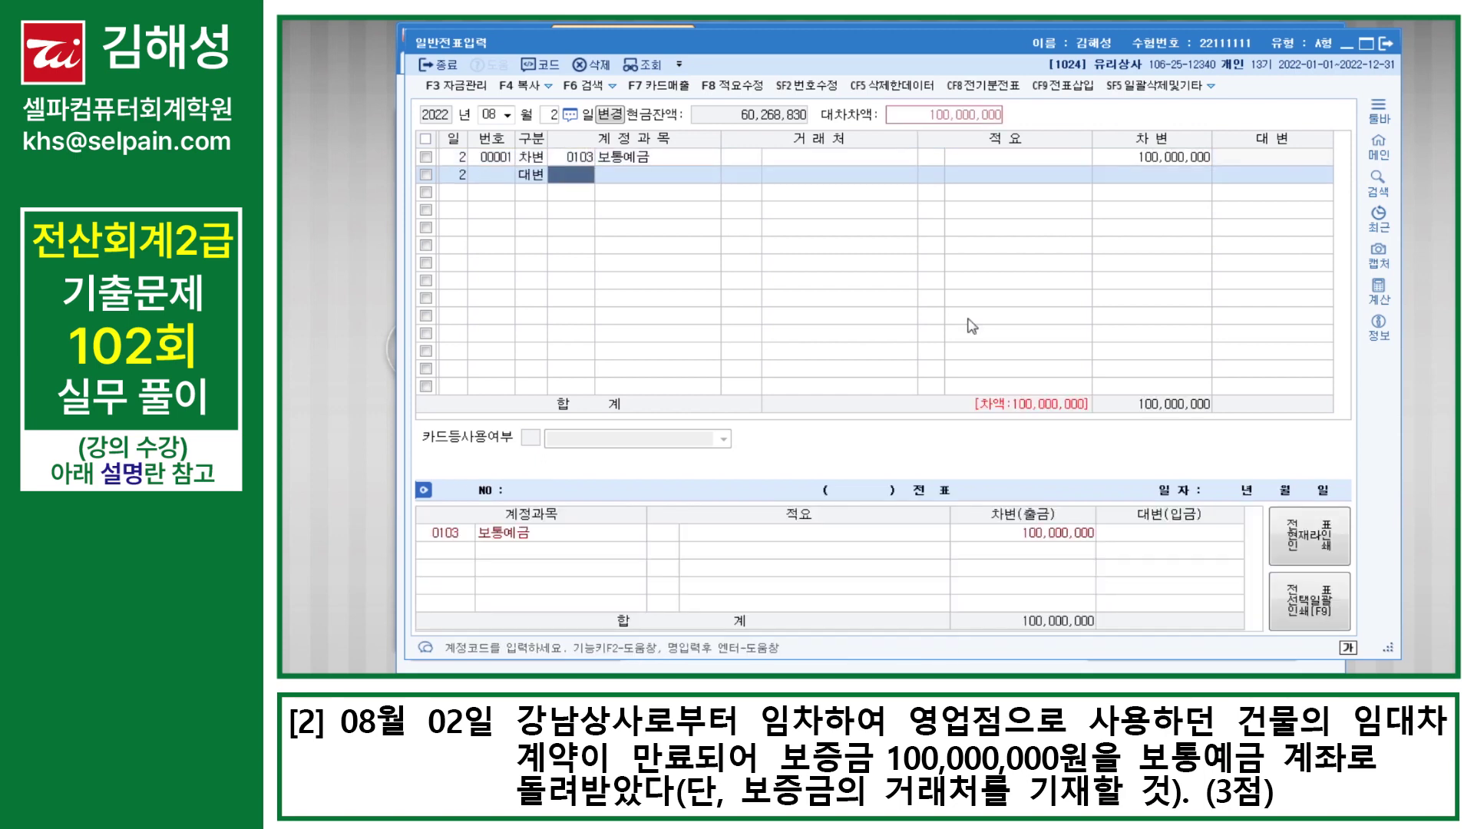
text(임차)
key(Return)
key(Return)
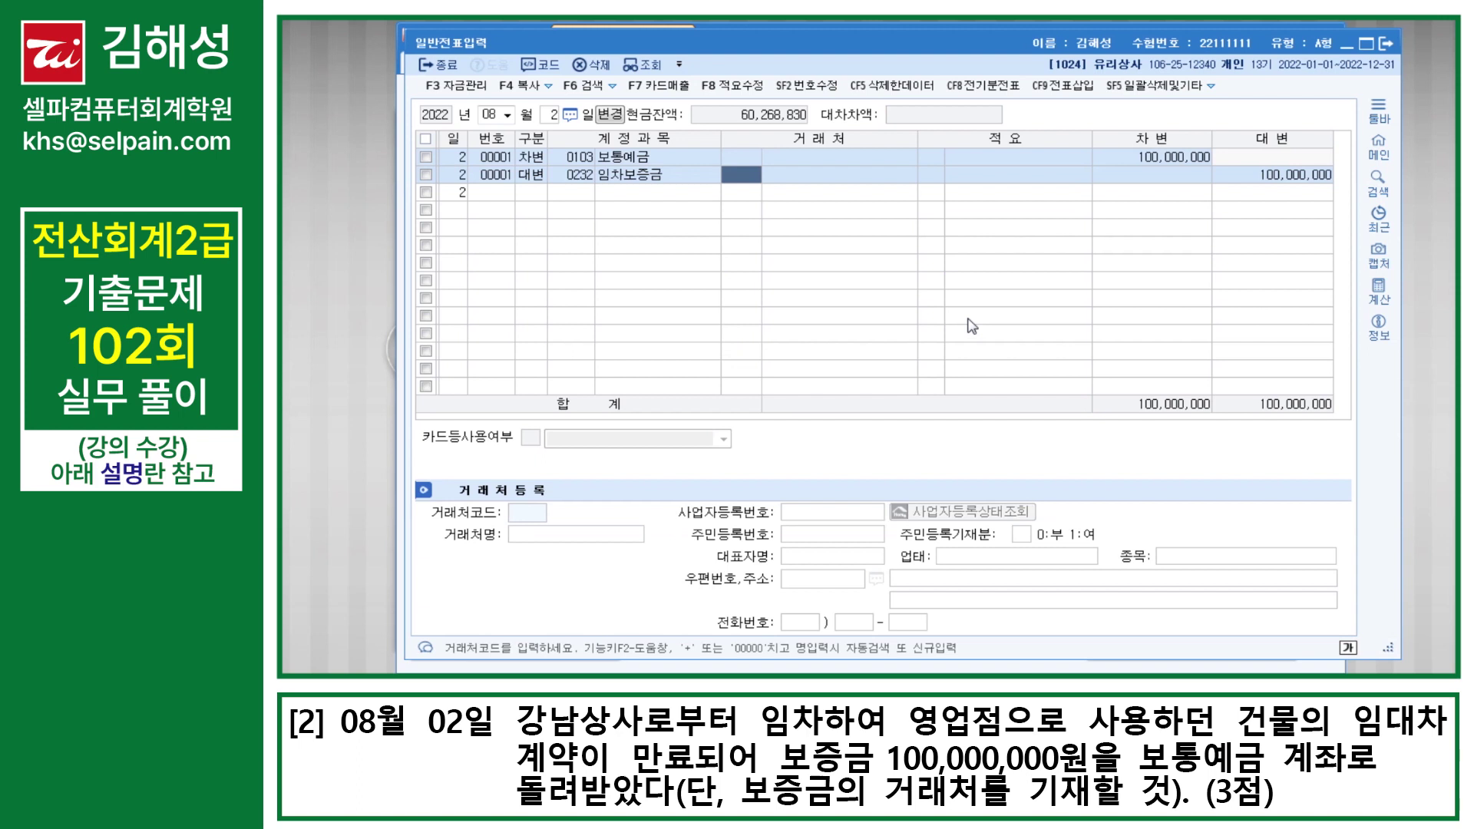
text(강남)
key(Return)
key(Return)
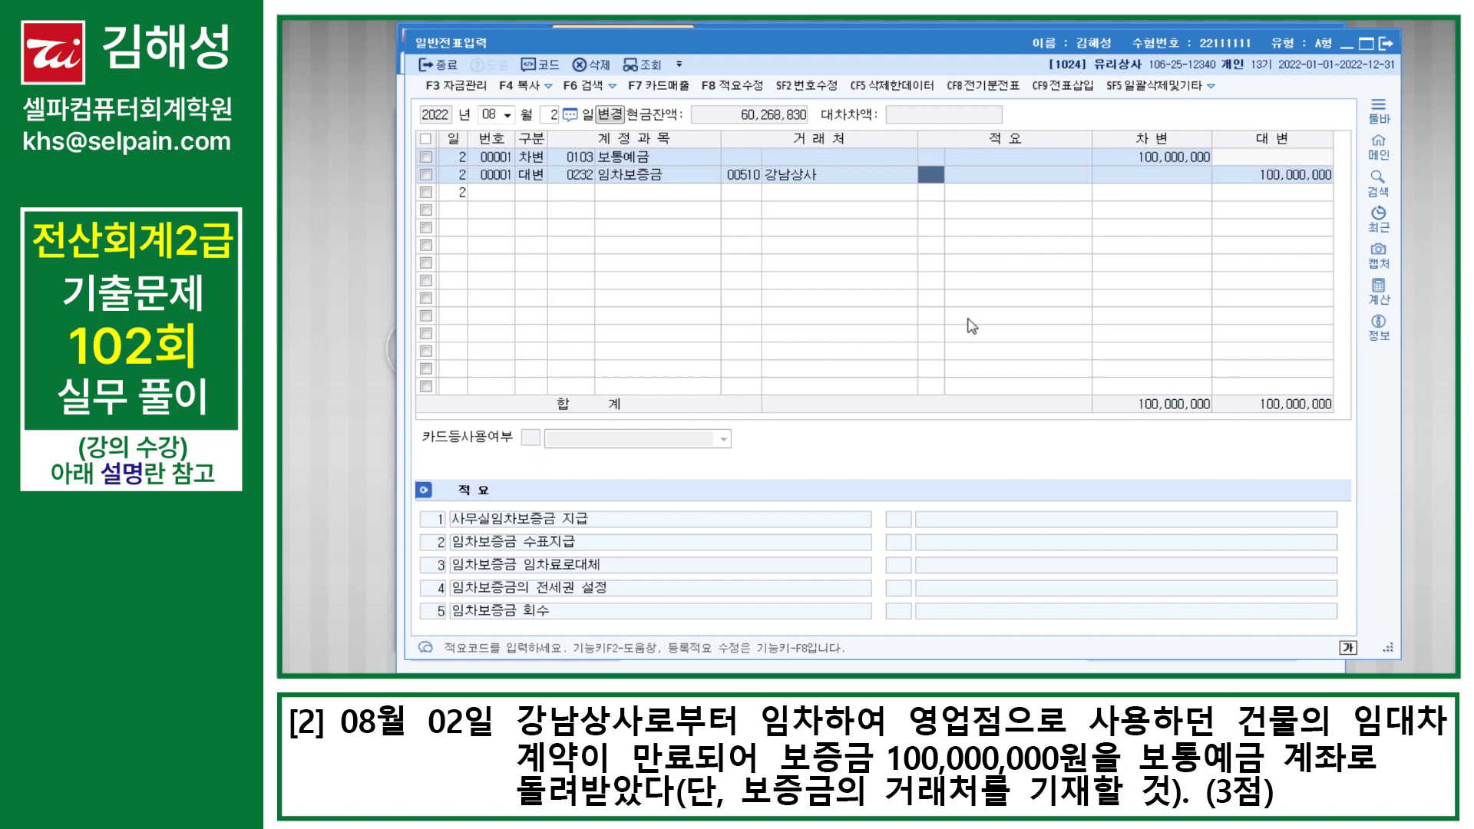
key(Return)
key(Return)
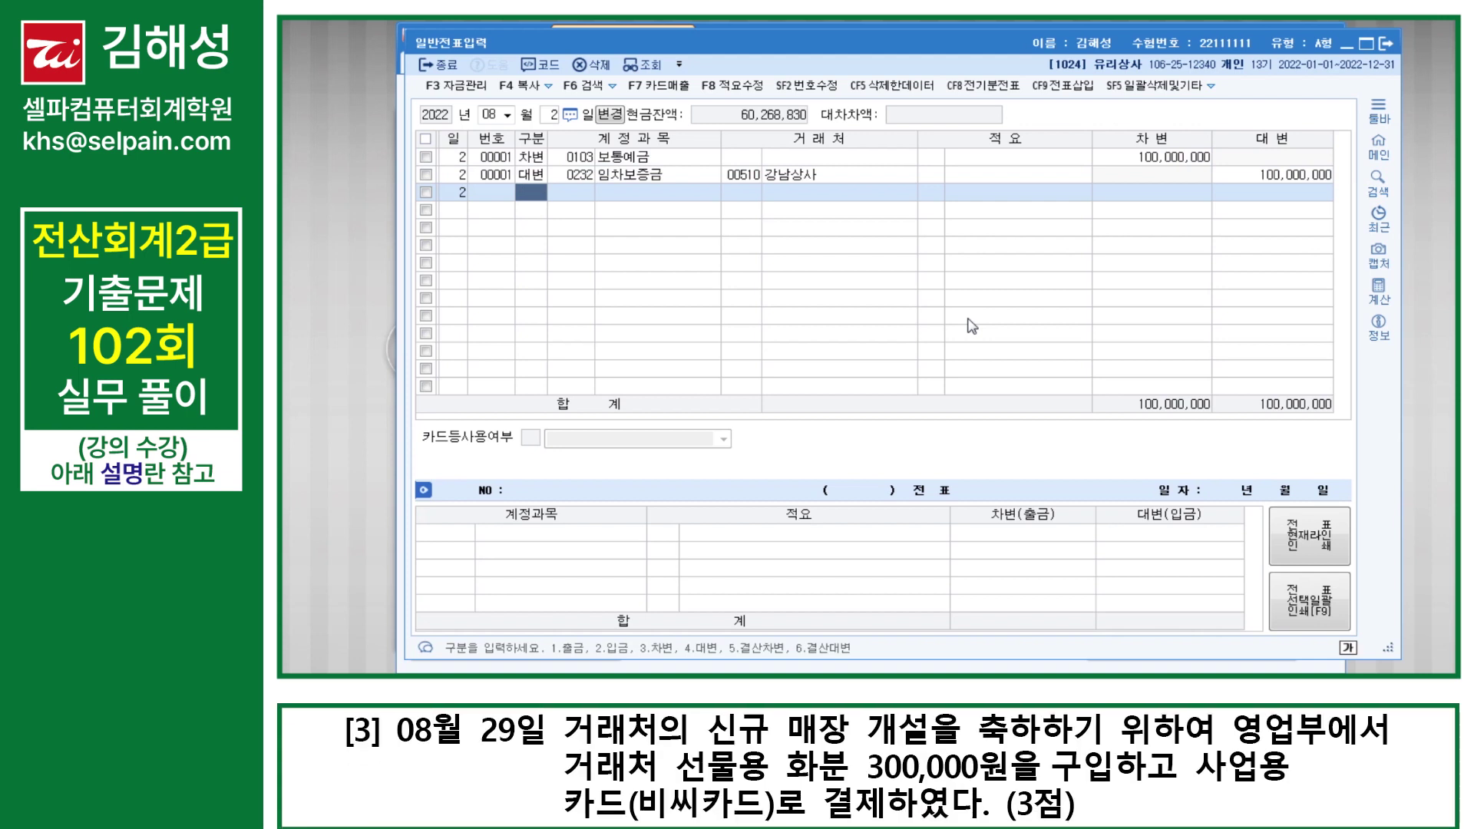
Change the voucher day to 29, keeping month 08
key(shift+Tab)
text(29)
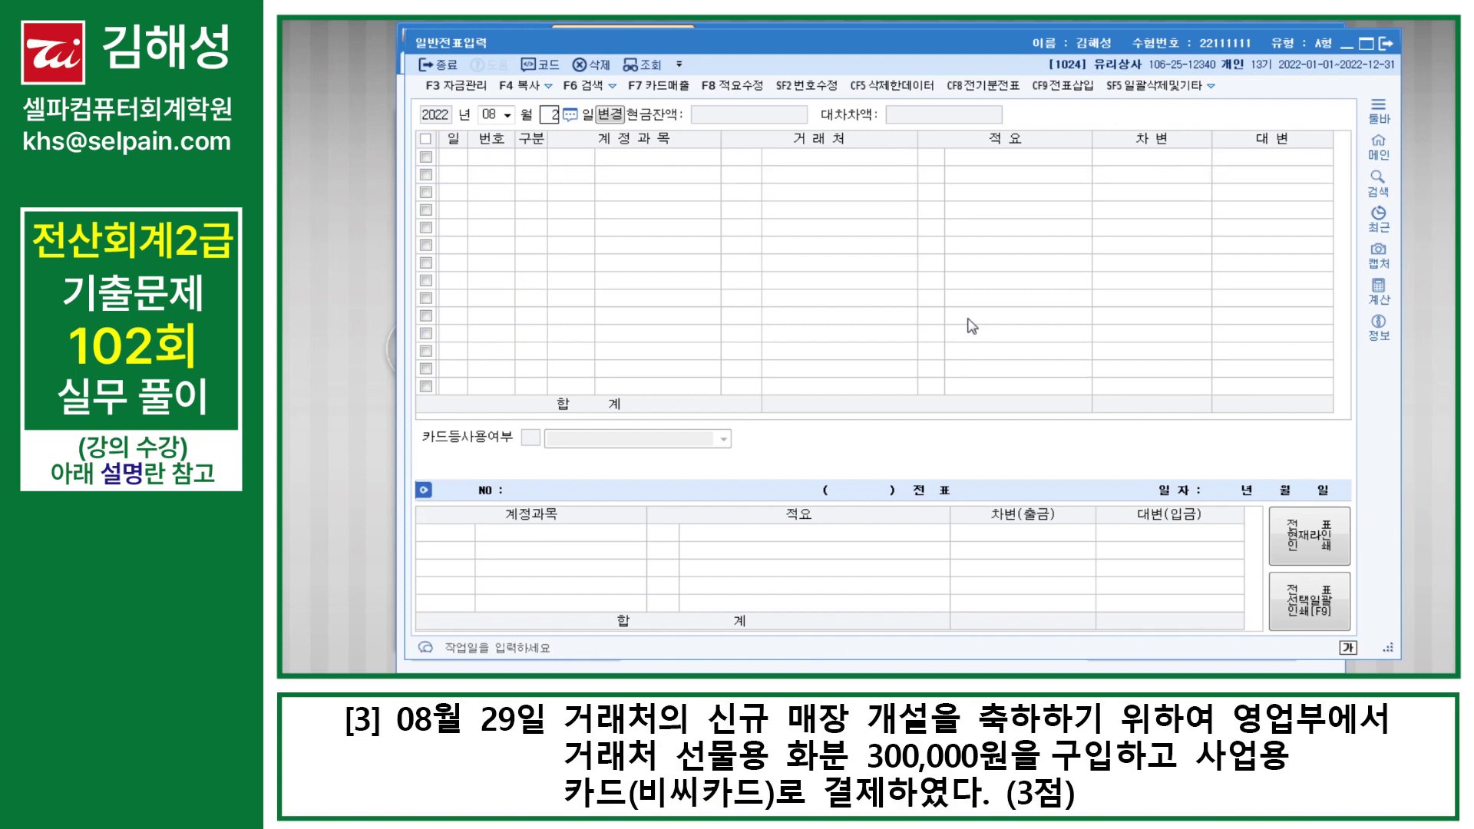
key(Return)
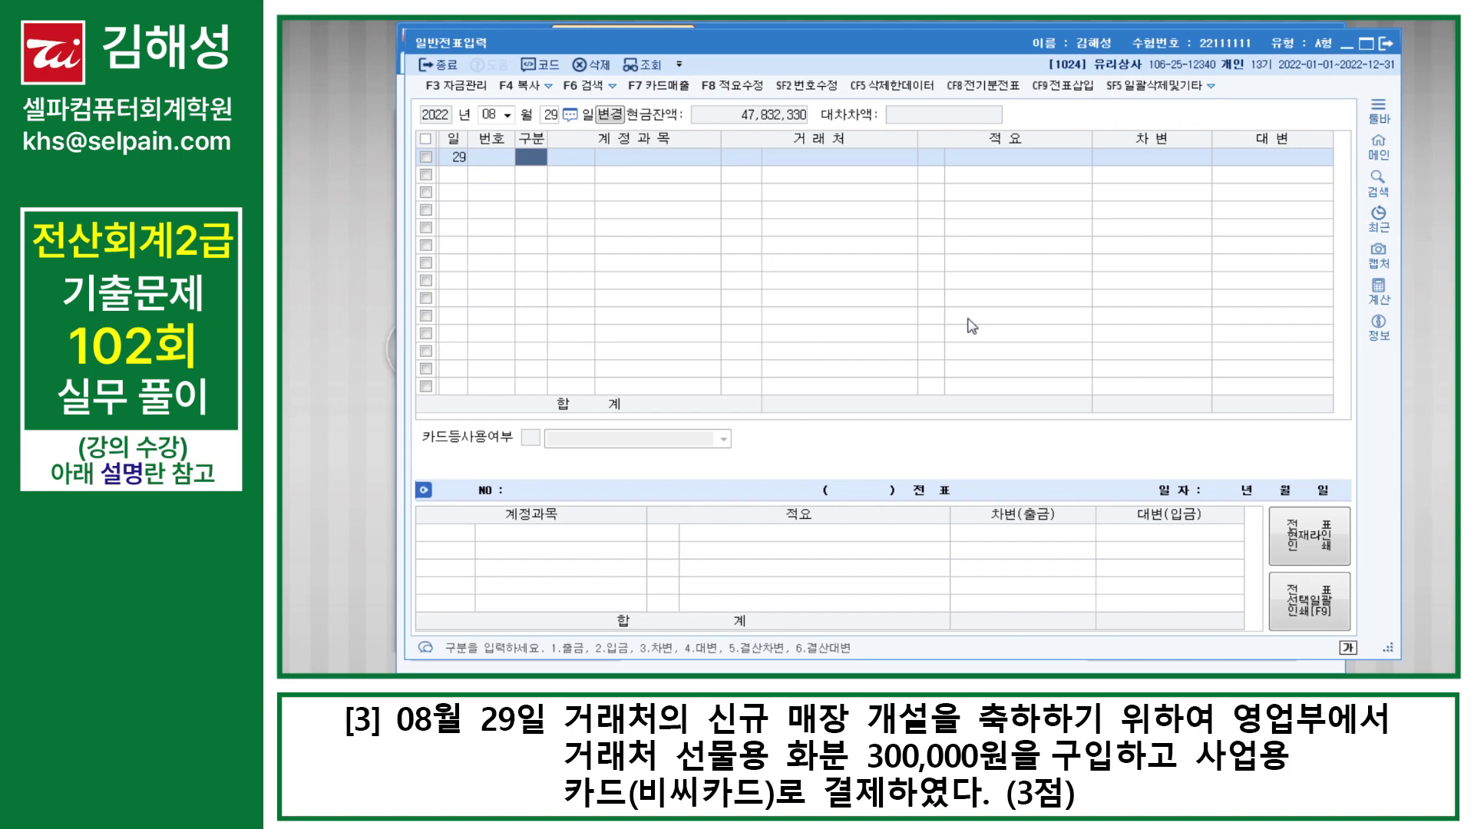
Enter a debit line (차변) of 300,000 for 0813 접대비 (판매관리비), looking up the account by 접대비
text(3)
key(Return)
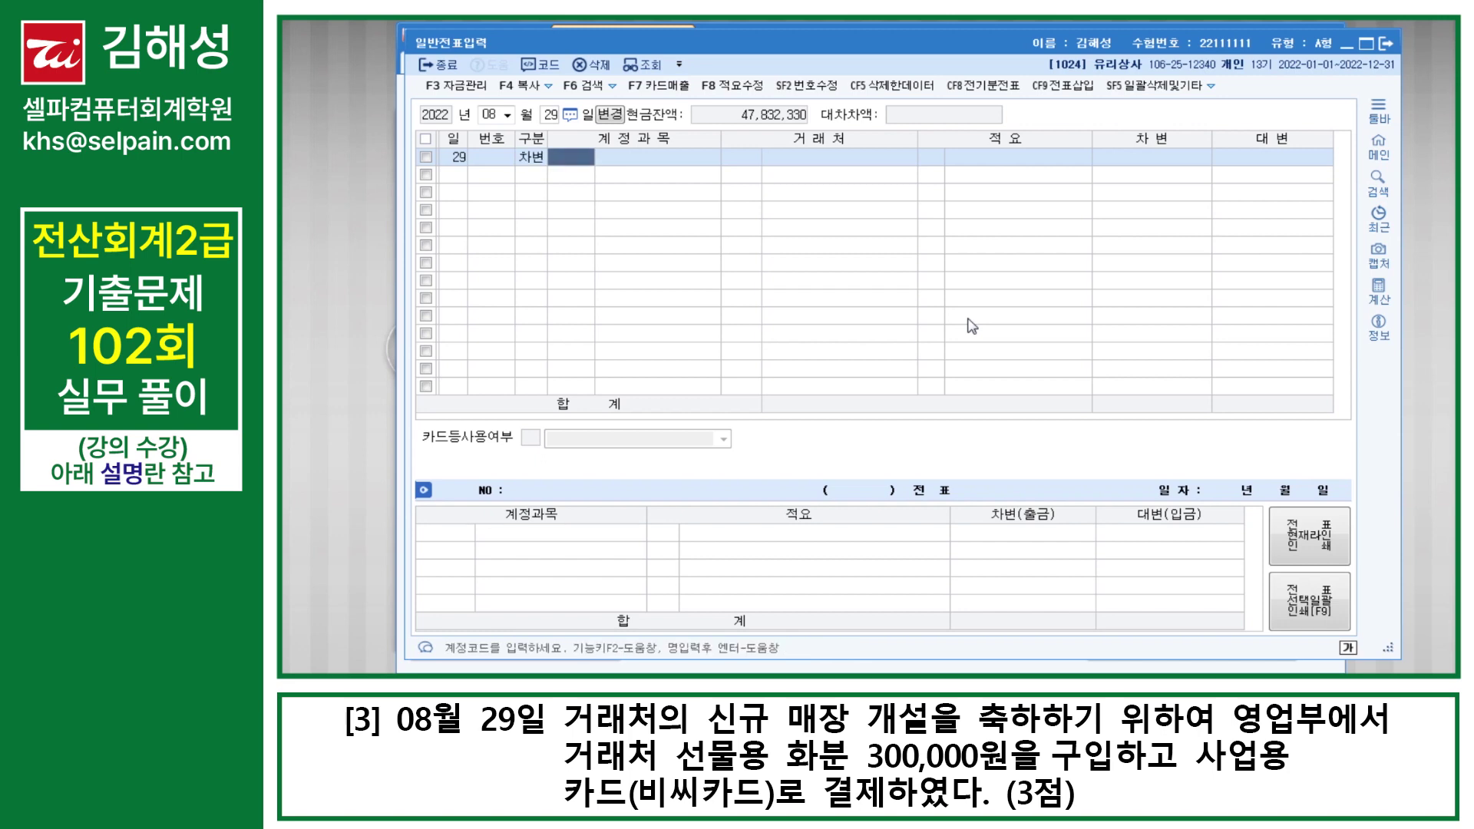
text(접대비)
key(Return)
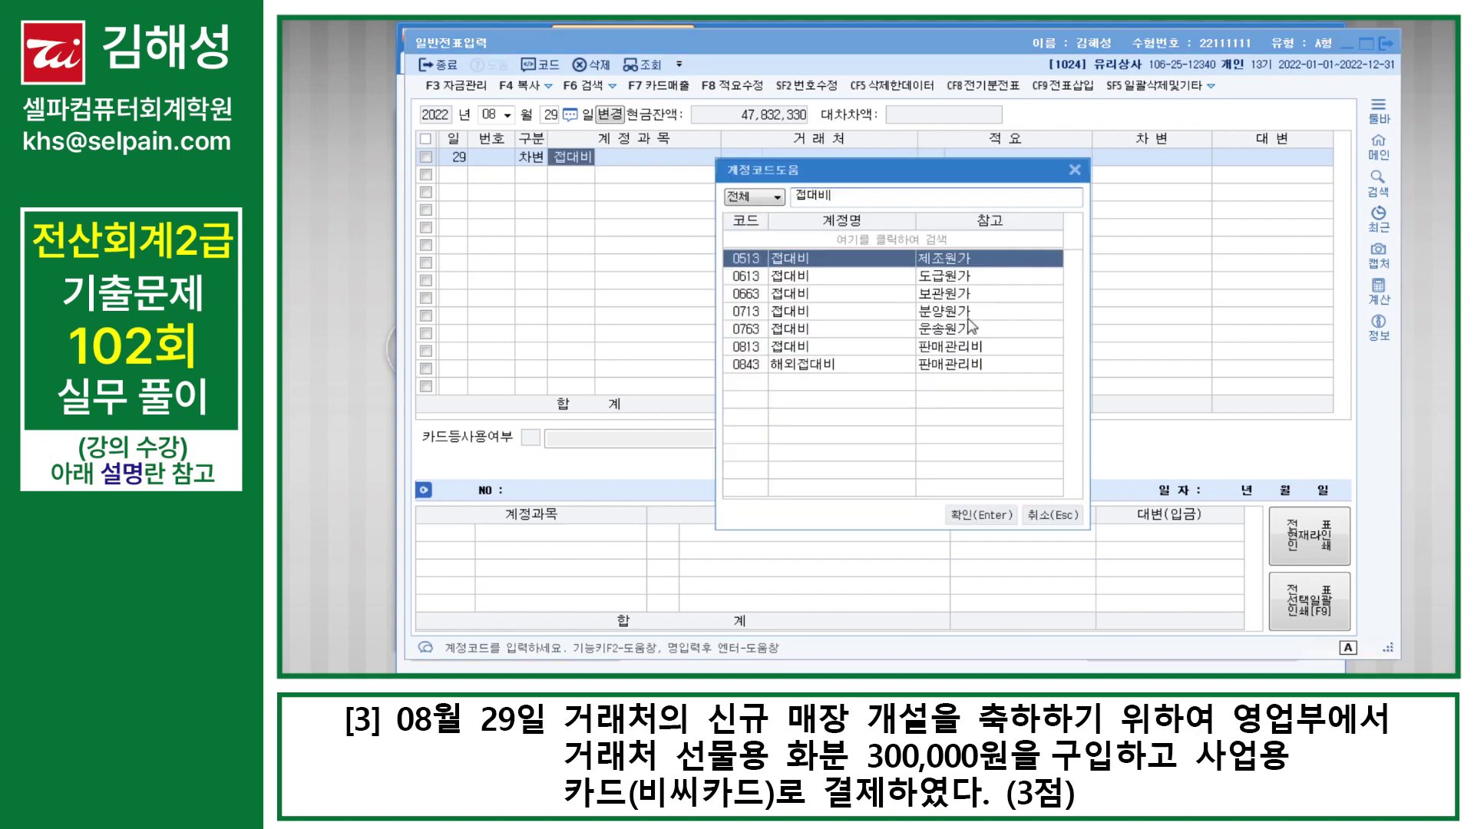
key(Down)
key(Down)
key(Down)
key(Down)
key(Down)
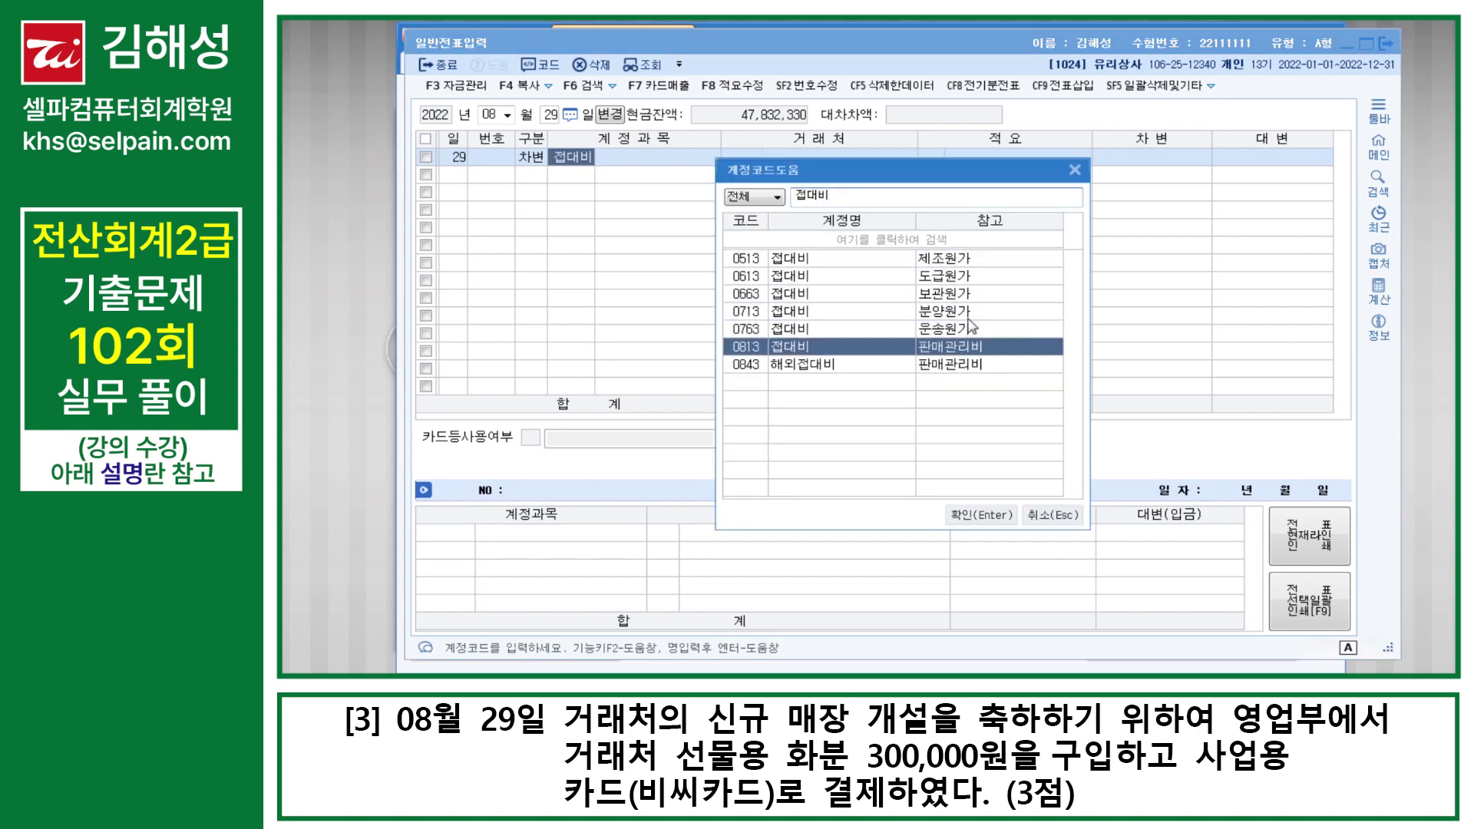
key(Return)
key(Return)
key(Return)
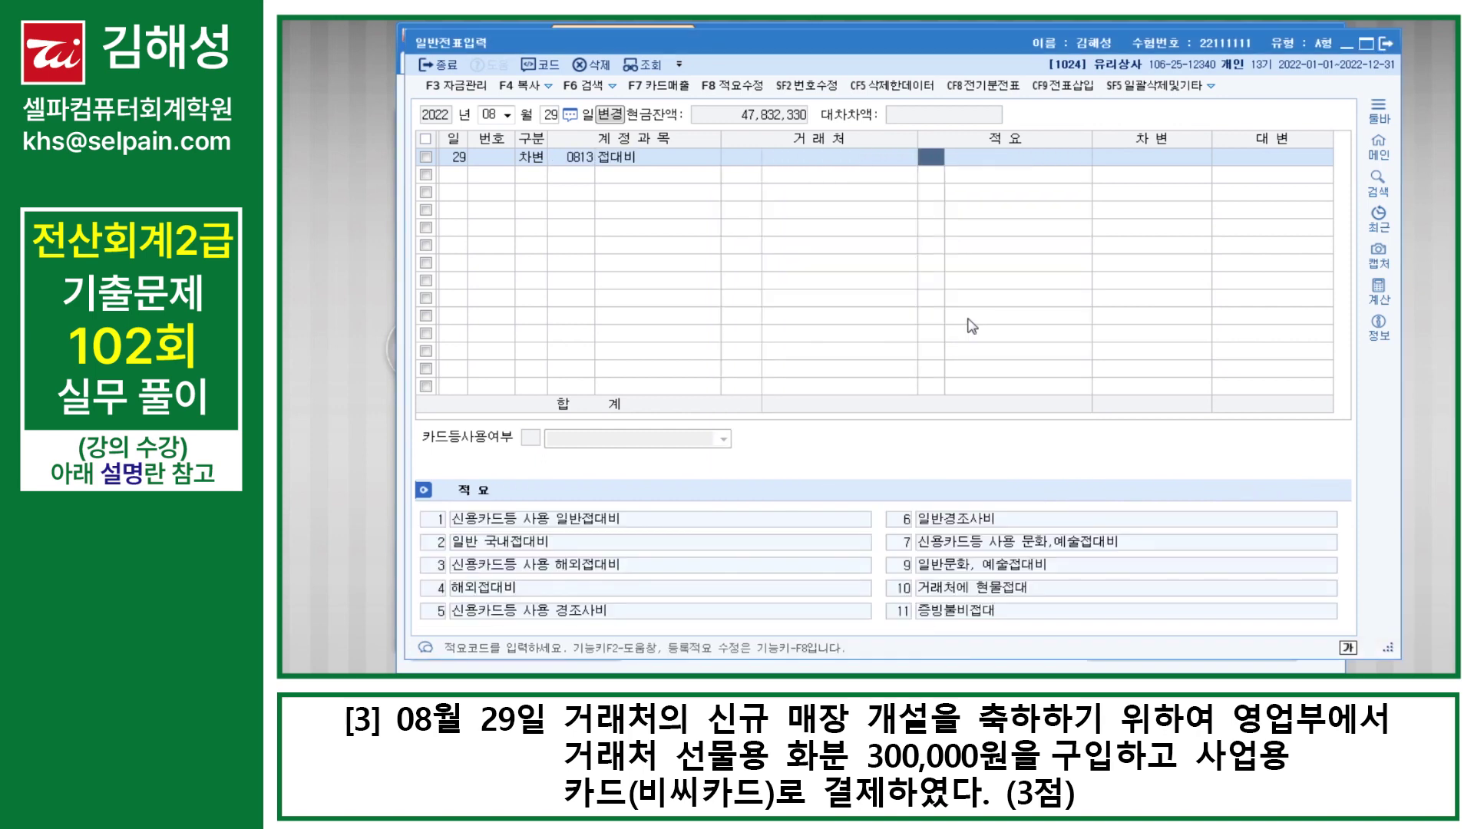
text(300000)
key(Return)
Add a credit line (대변) of 300,000 to 0253 미지급금 with vendor 비씨카드 and no 적요
text(4)
key(Return)
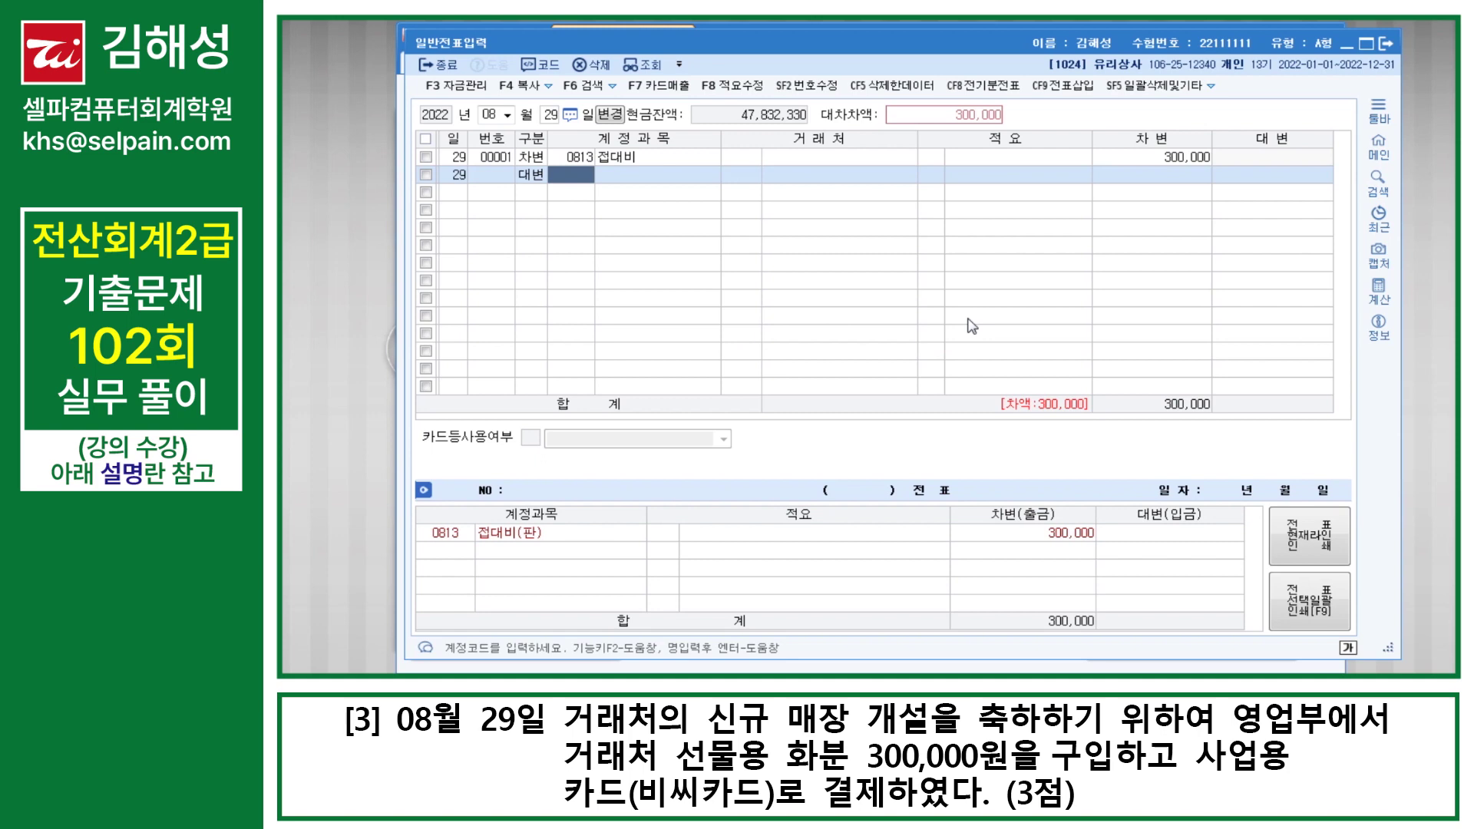
text(253)
key(Return)
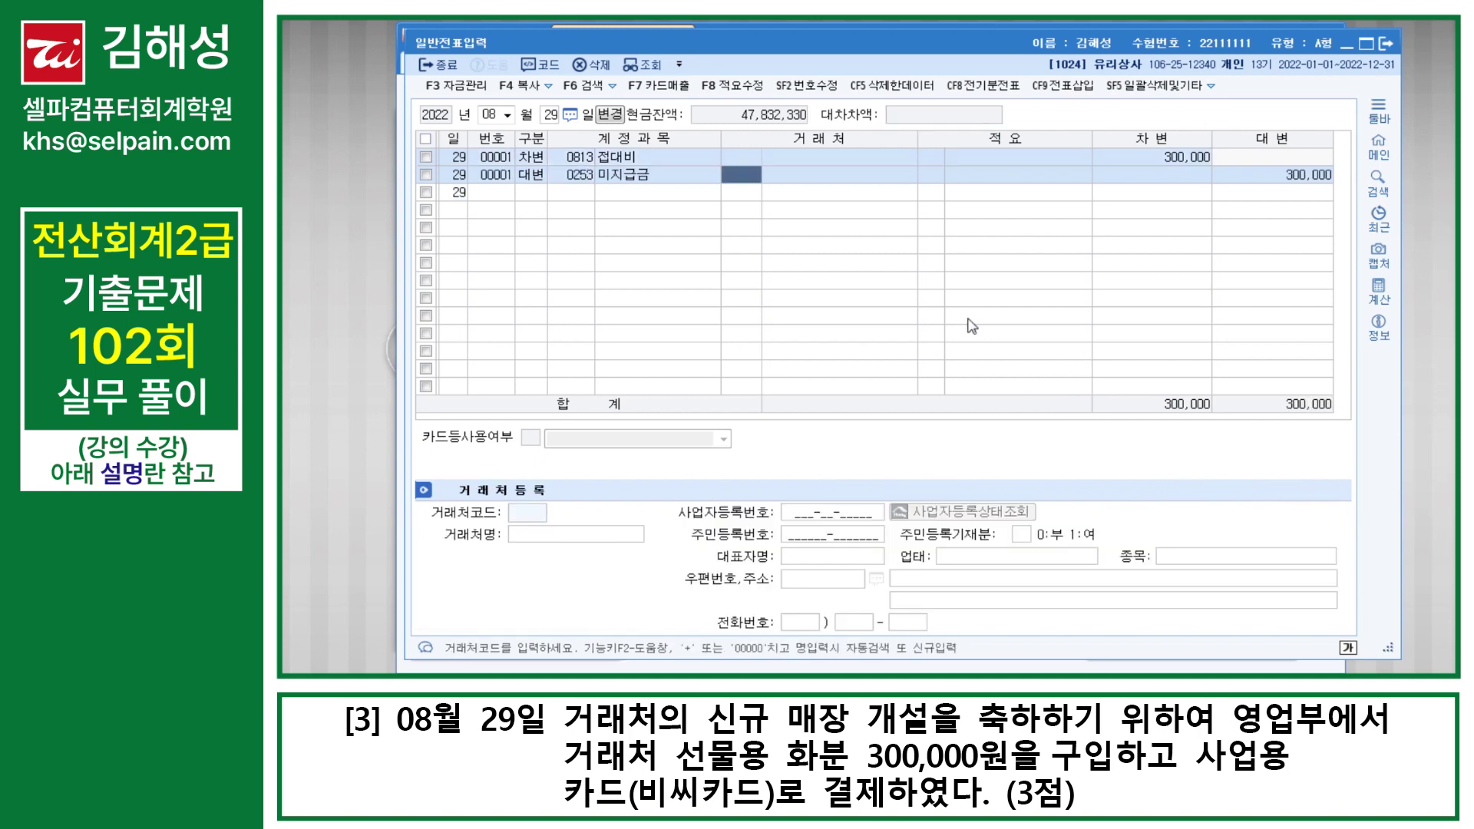
text(비)
key(Return)
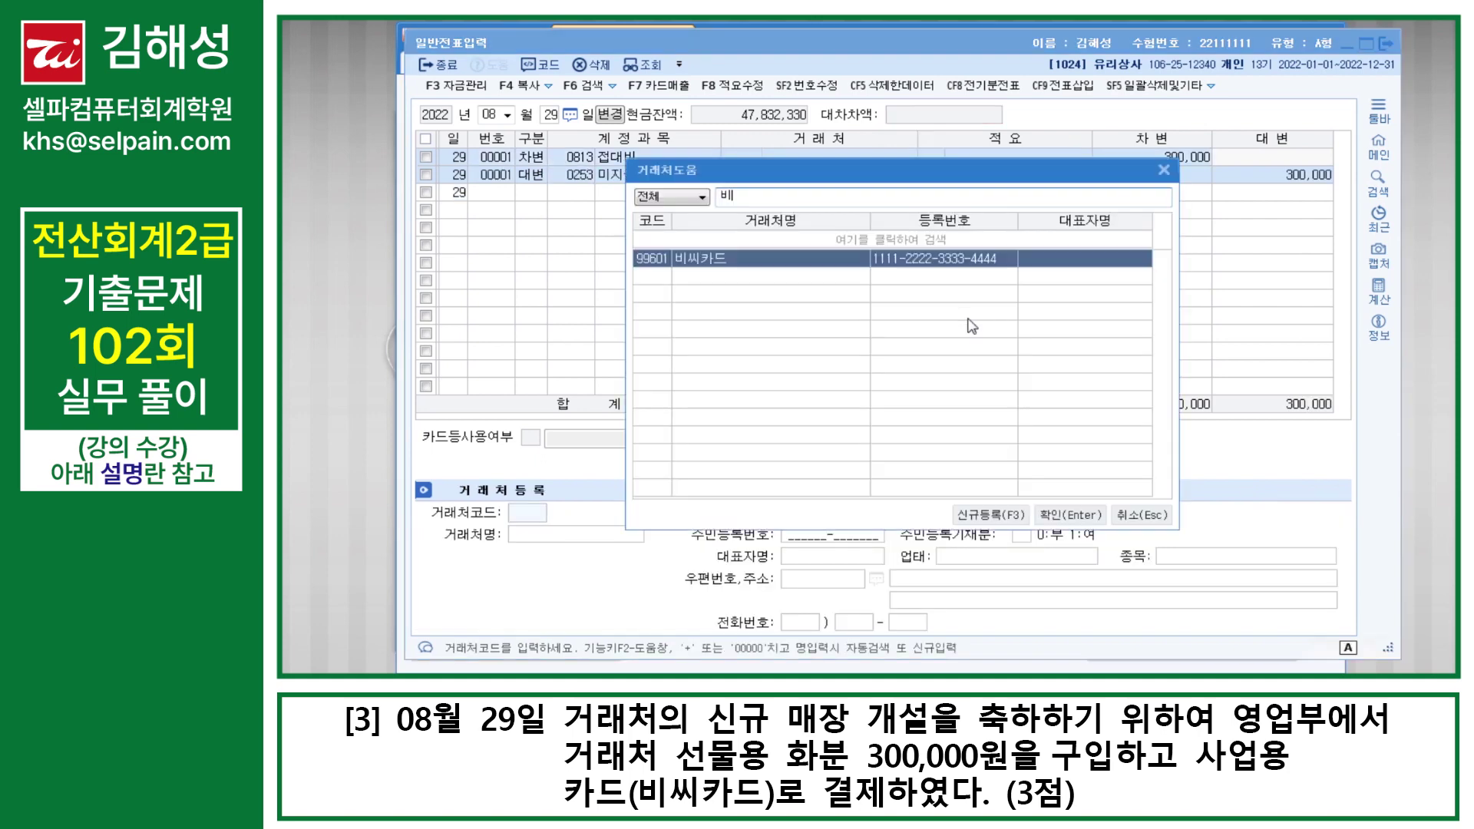
key(Return)
key(Return)
key(Return)
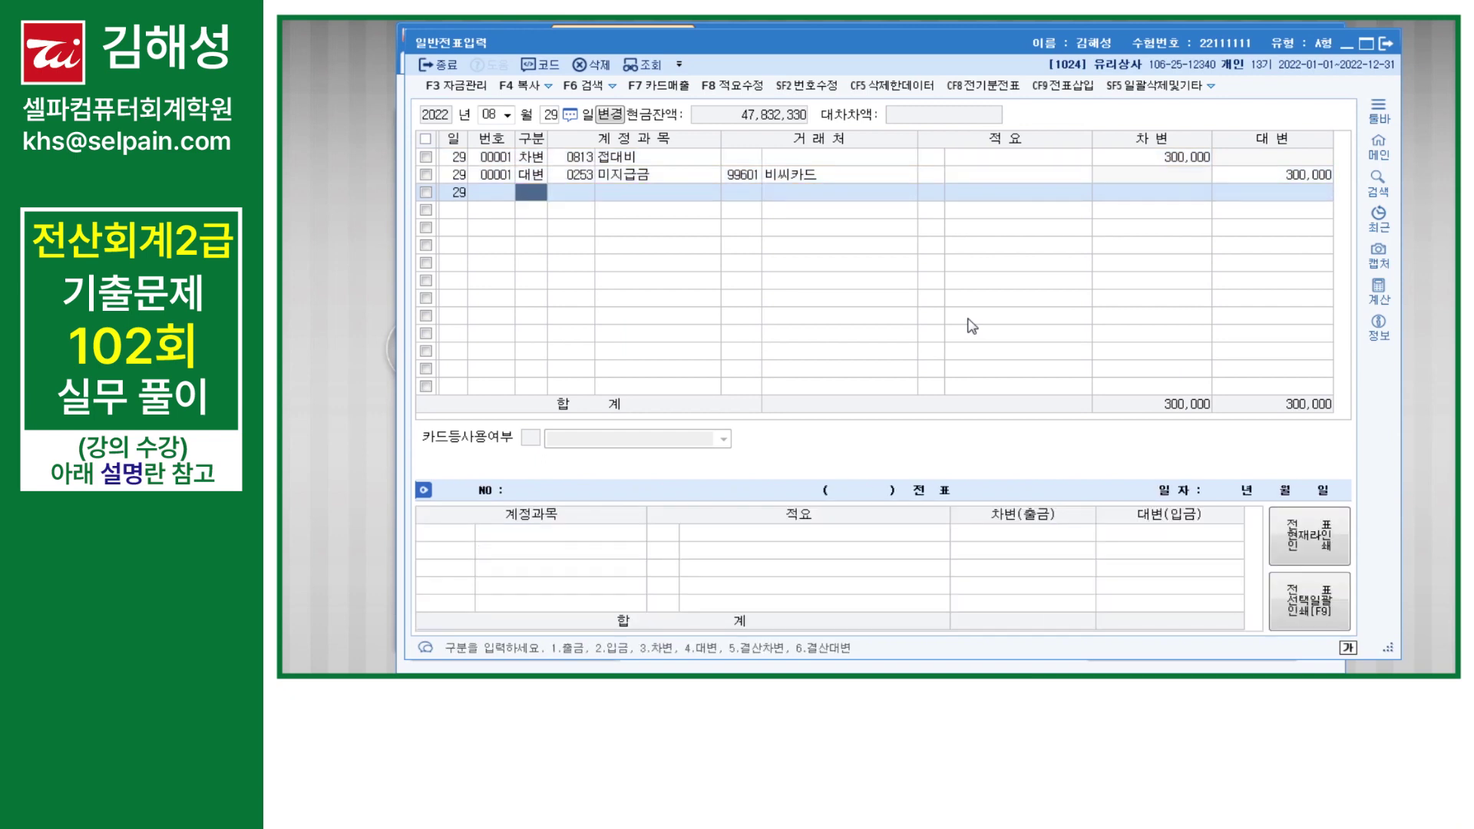
Set the voucher date to month 09, day 6
key(Escape)
key(Escape)
text(090)
text(6)
key(Return)
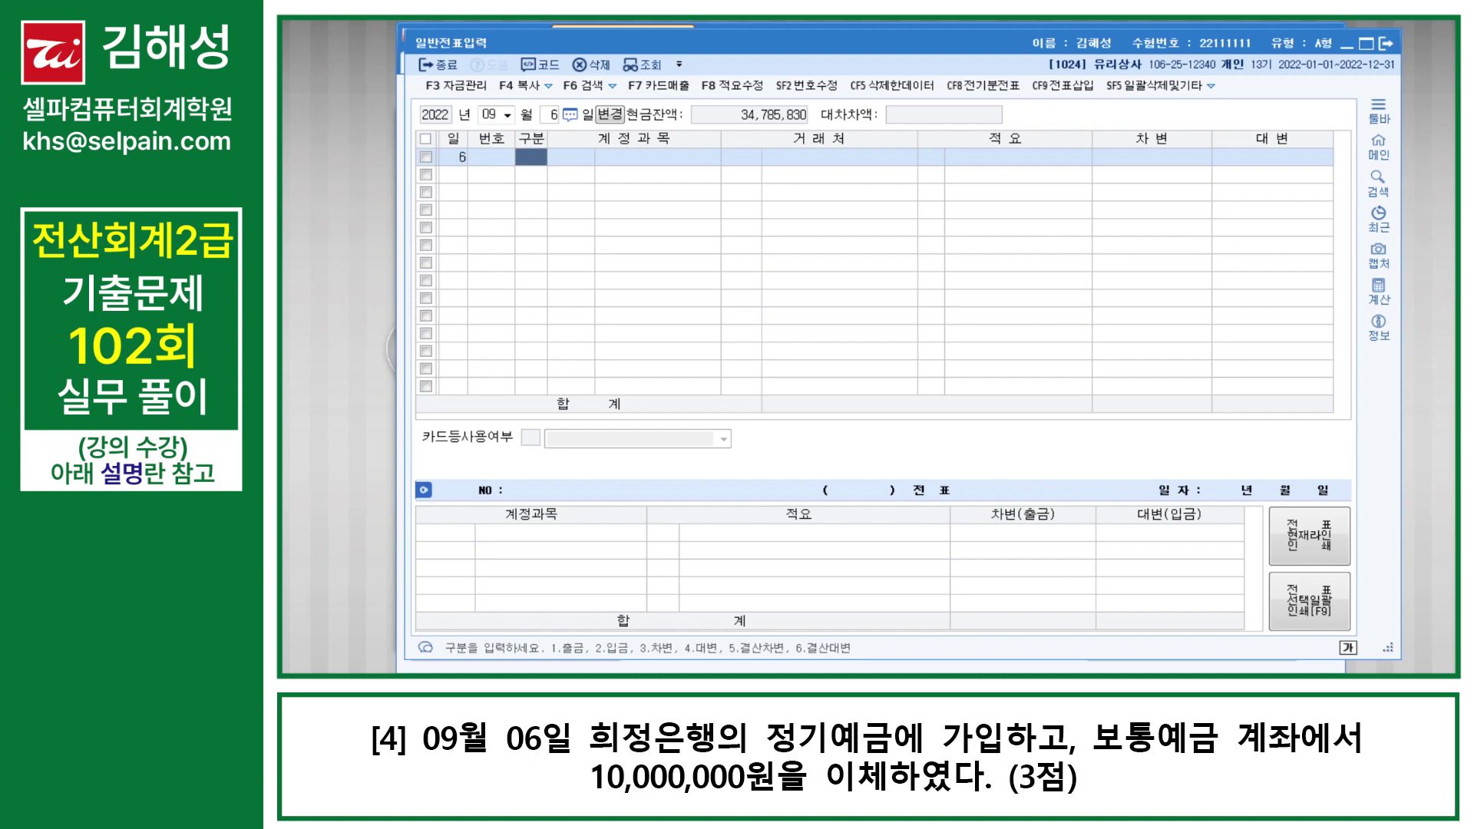
Enter a credit line (대변) for account 0103 보통예금 of 10,000,000 without a vendor
text(4)
key(Return)
text(103)
key(Return)
key(Return)
key(Return)
text(10000000)
key(Return)
Add a debit line (차변) of 10,000,000 to 0105 정기예금, looking up the account by 정기
key(Return)
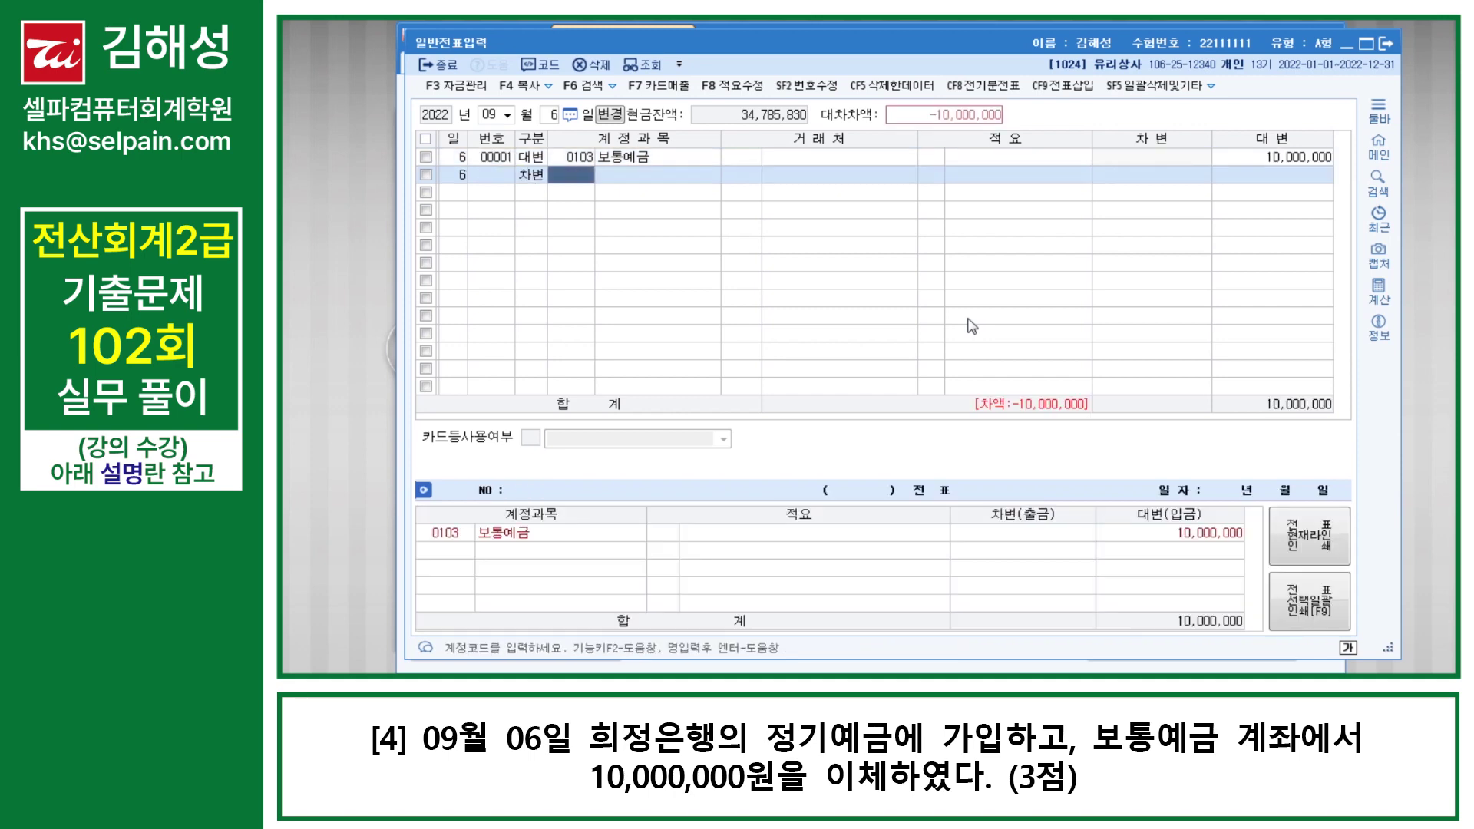
text(정기)
key(Return)
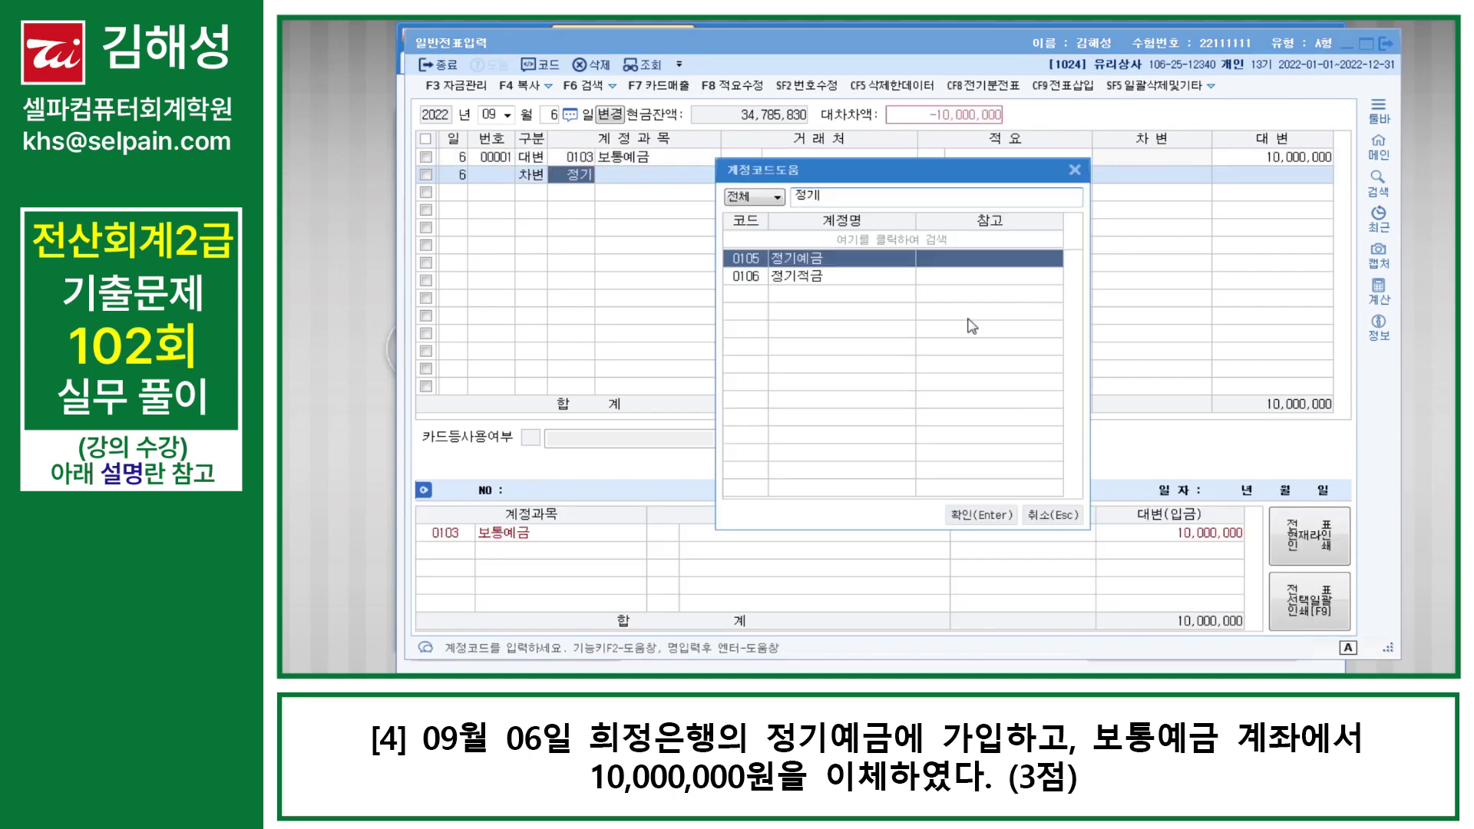
key(Return)
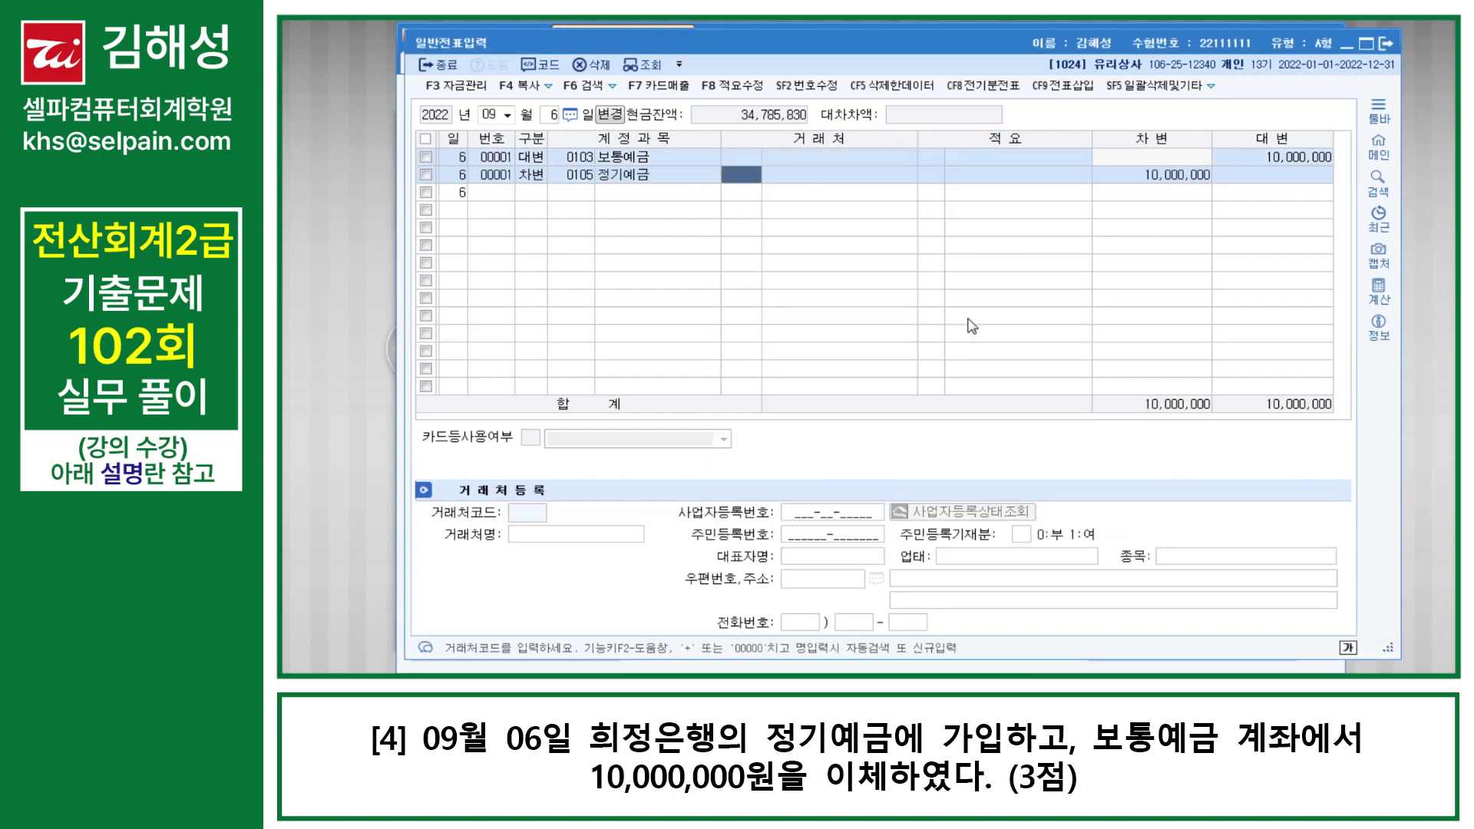
Try to assign the vendor looked up by 희정 to the 0105 정기예금 debit line
text(희정)
key(Return)
key(Return)
key(Left)
key(Delete)
Complete the 0105 정기예금 debit line, leaving its vendor and 적요 blank
key(Return)
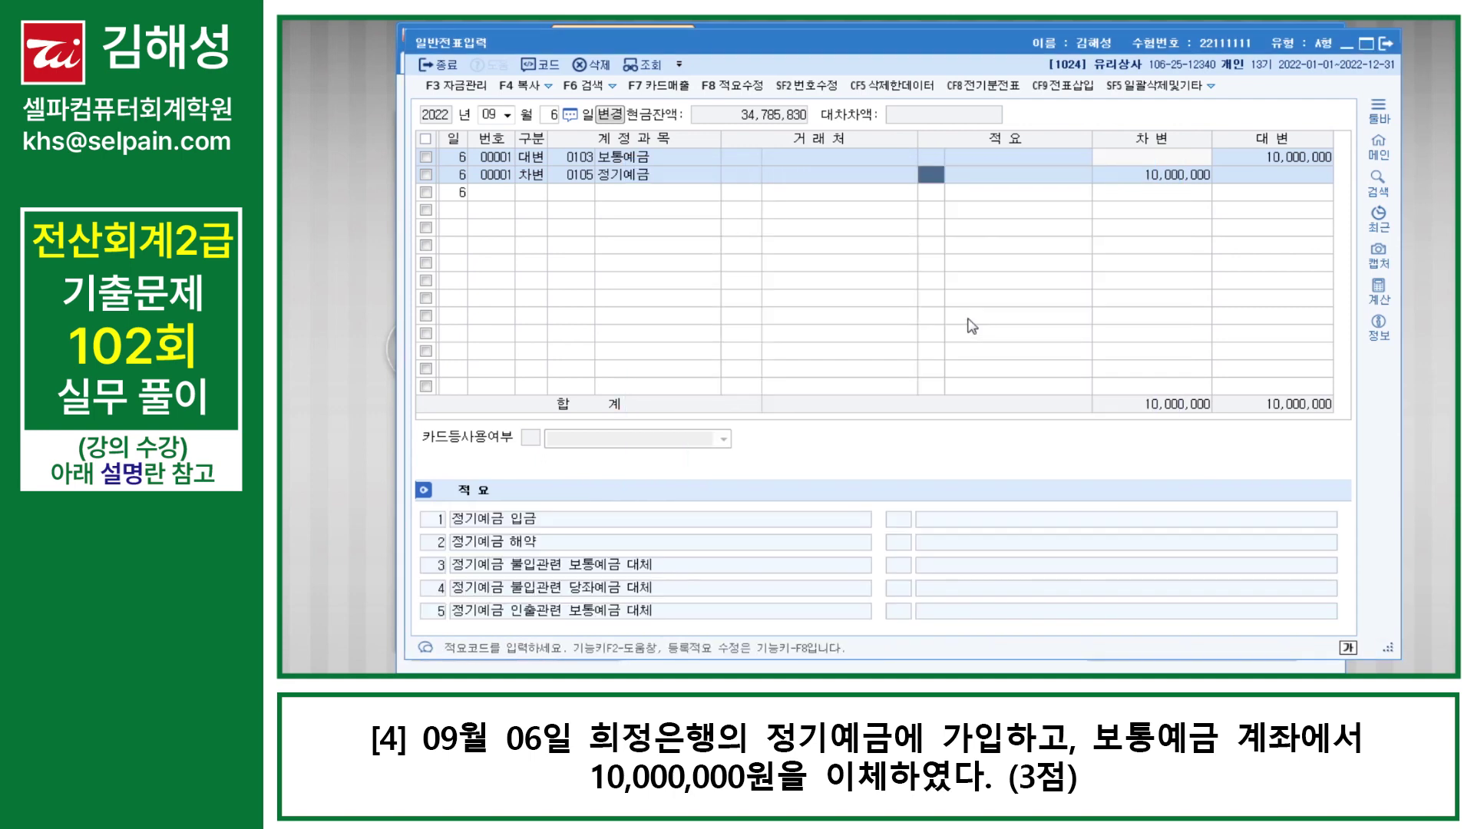
key(Return)
key(Return)
key(Return)
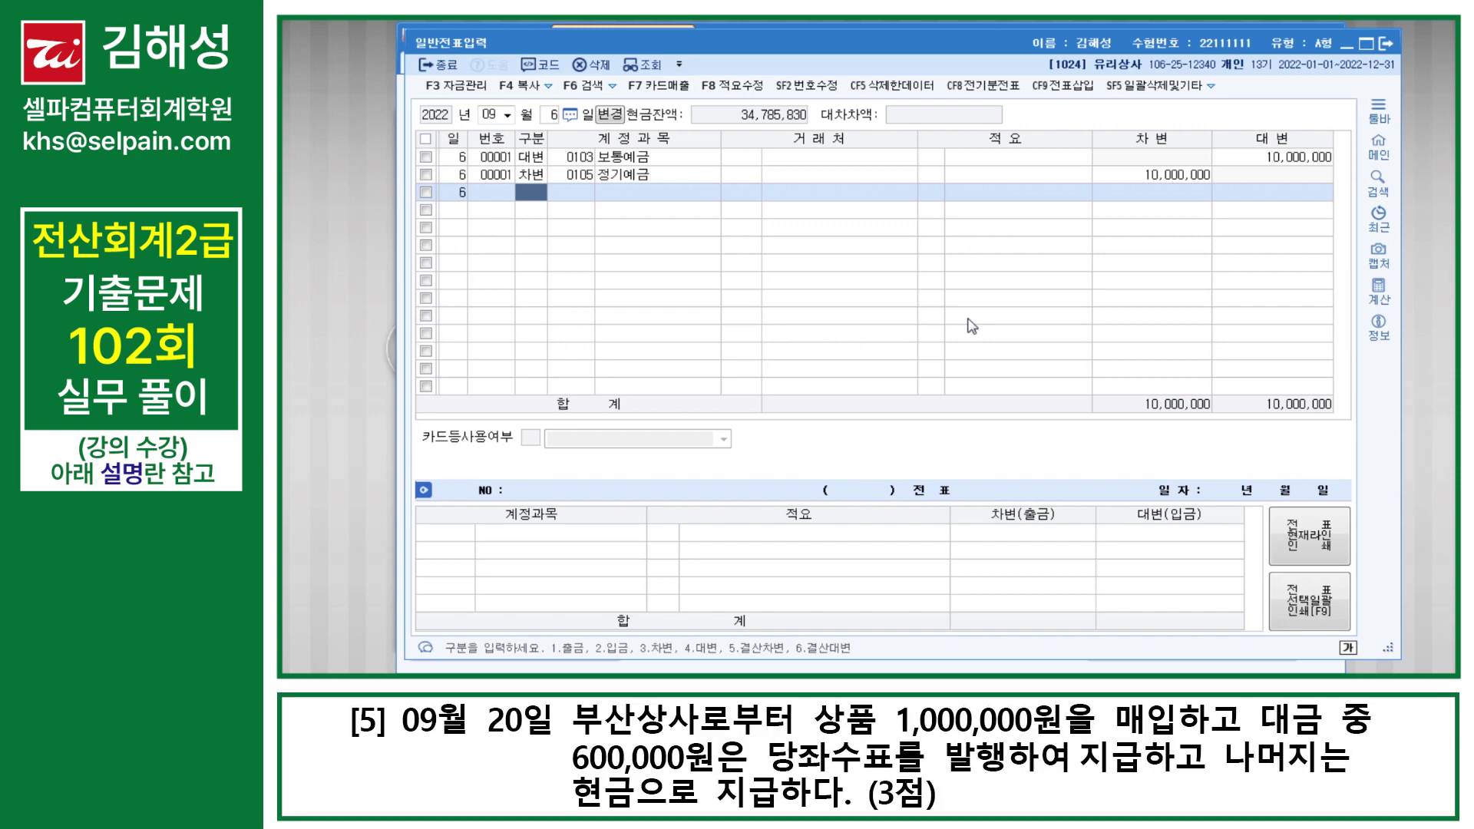
Set the voucher day to 20 and enter a debit line (차변) for 0146 상품 of 1,000,000 without a vendor
text(20)
key(Return)
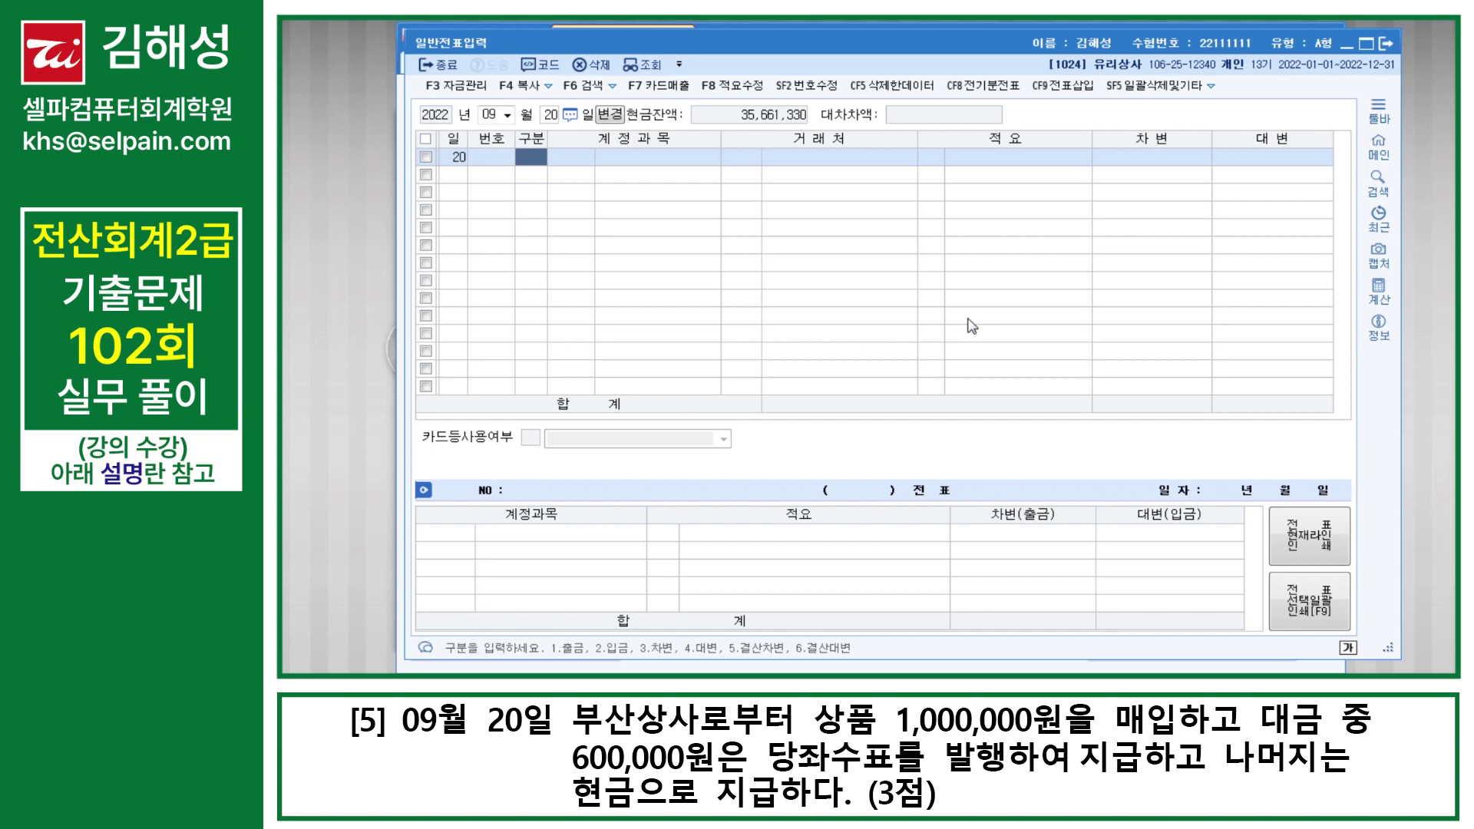
text(3)
key(Return)
text(146)
key(Return)
key(Return)
key(Return)
text(1000000)
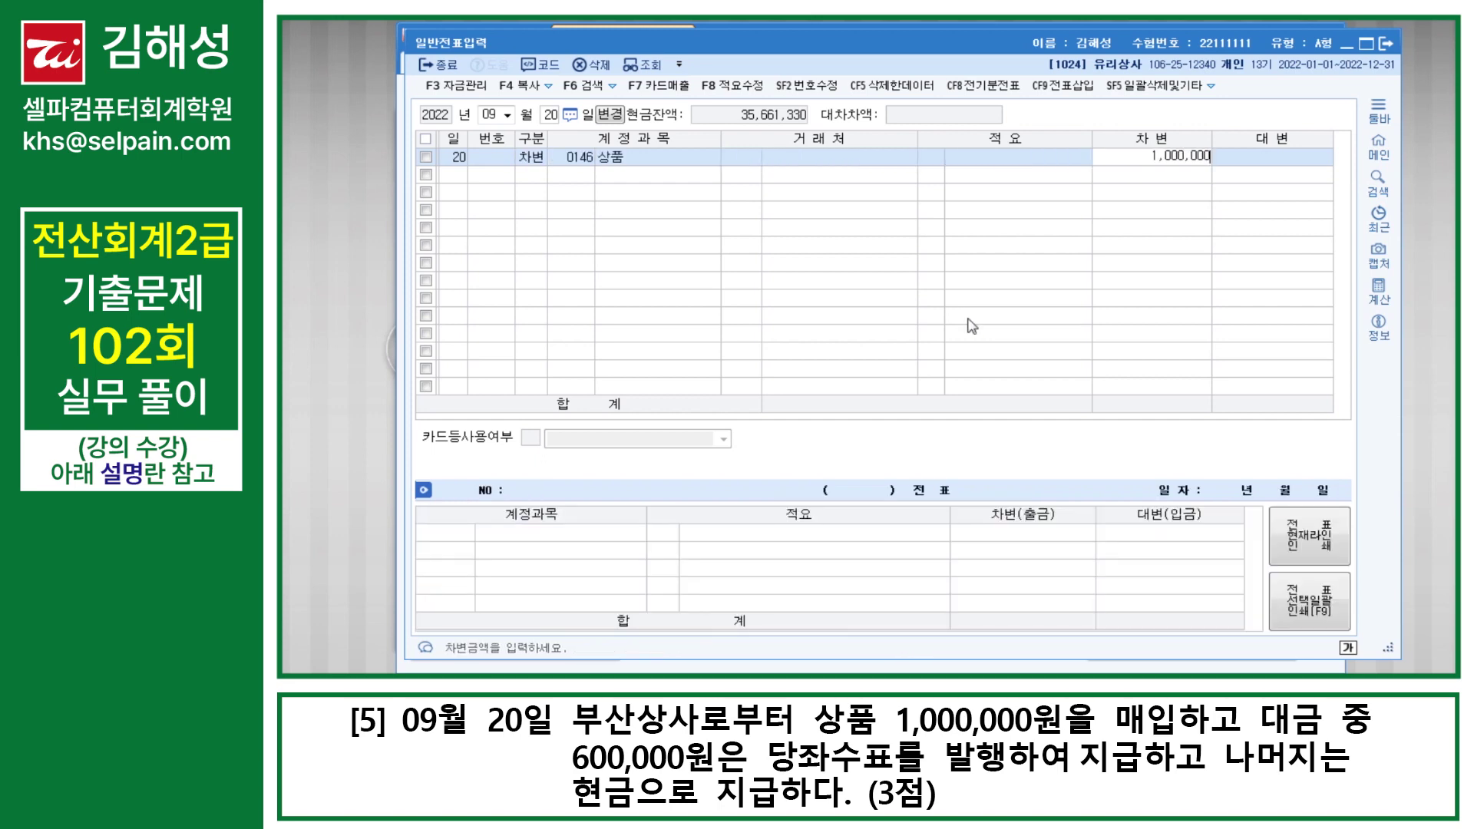
key(Return)
Add a credit line (대변) for 0102 당좌예금 without a vendor and set its amount to 600,000
text(4)
key(Return)
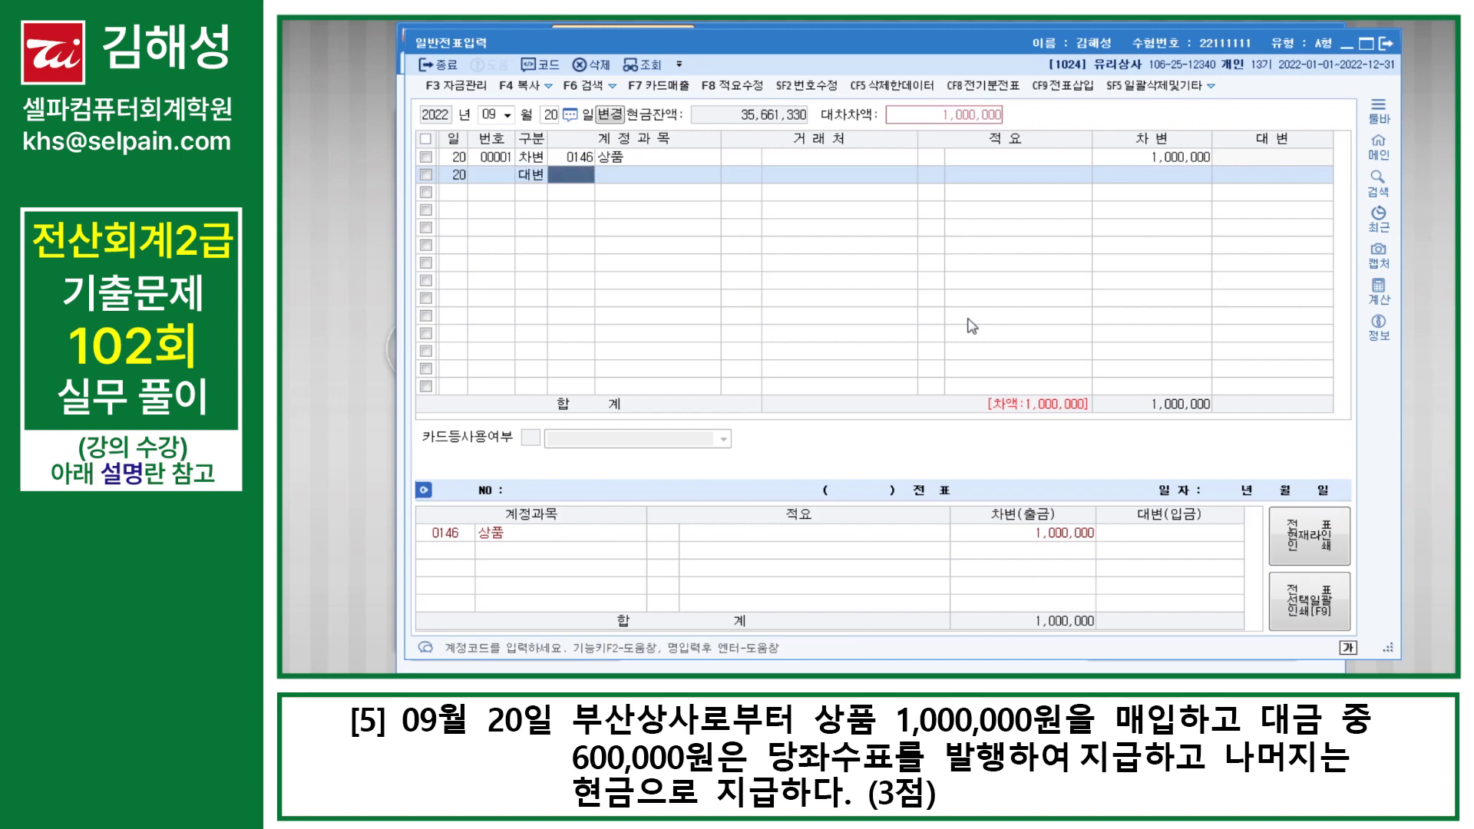
text(102)
key(Return)
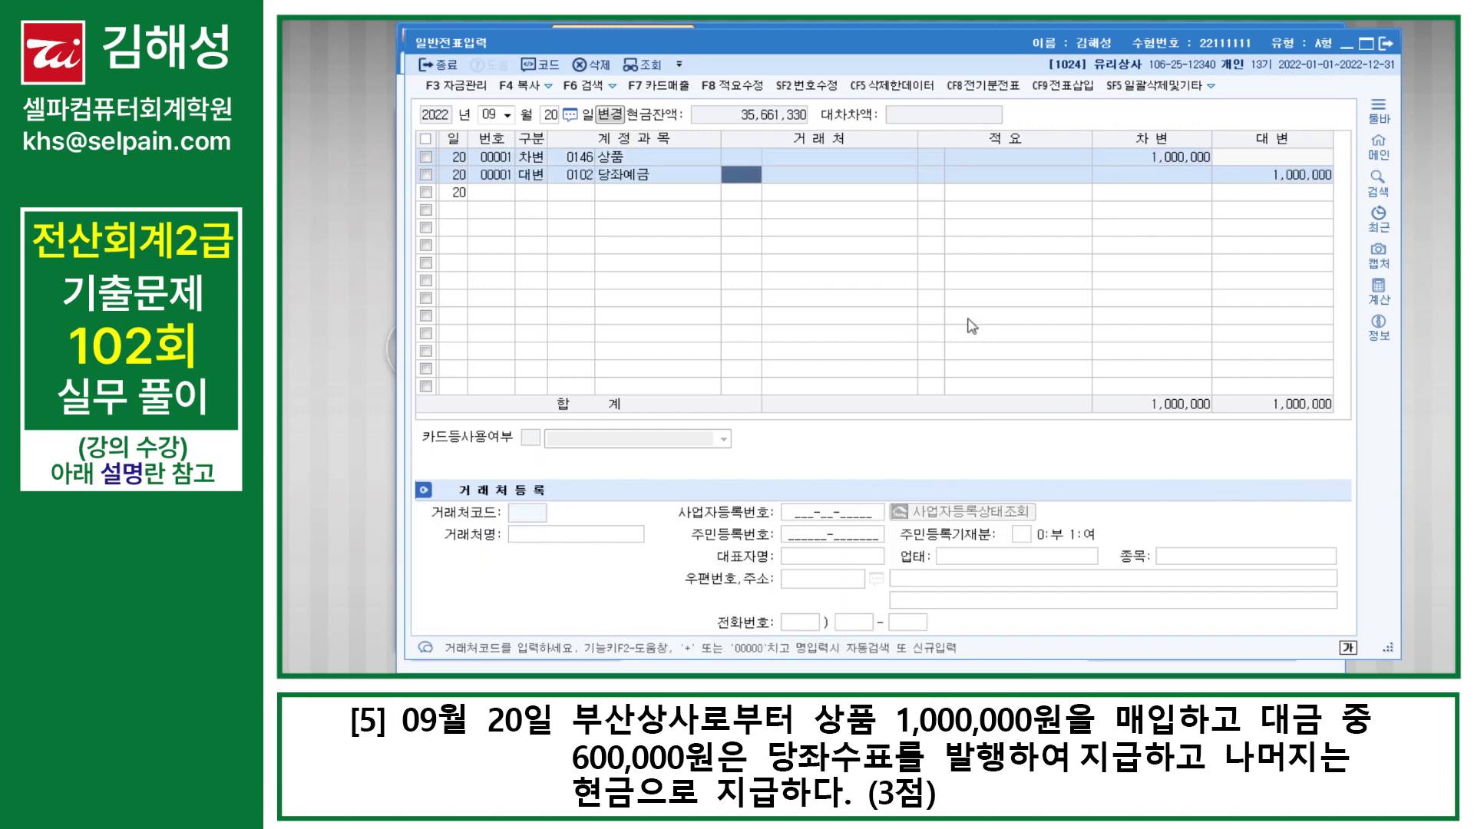
key(Return)
key(Return)
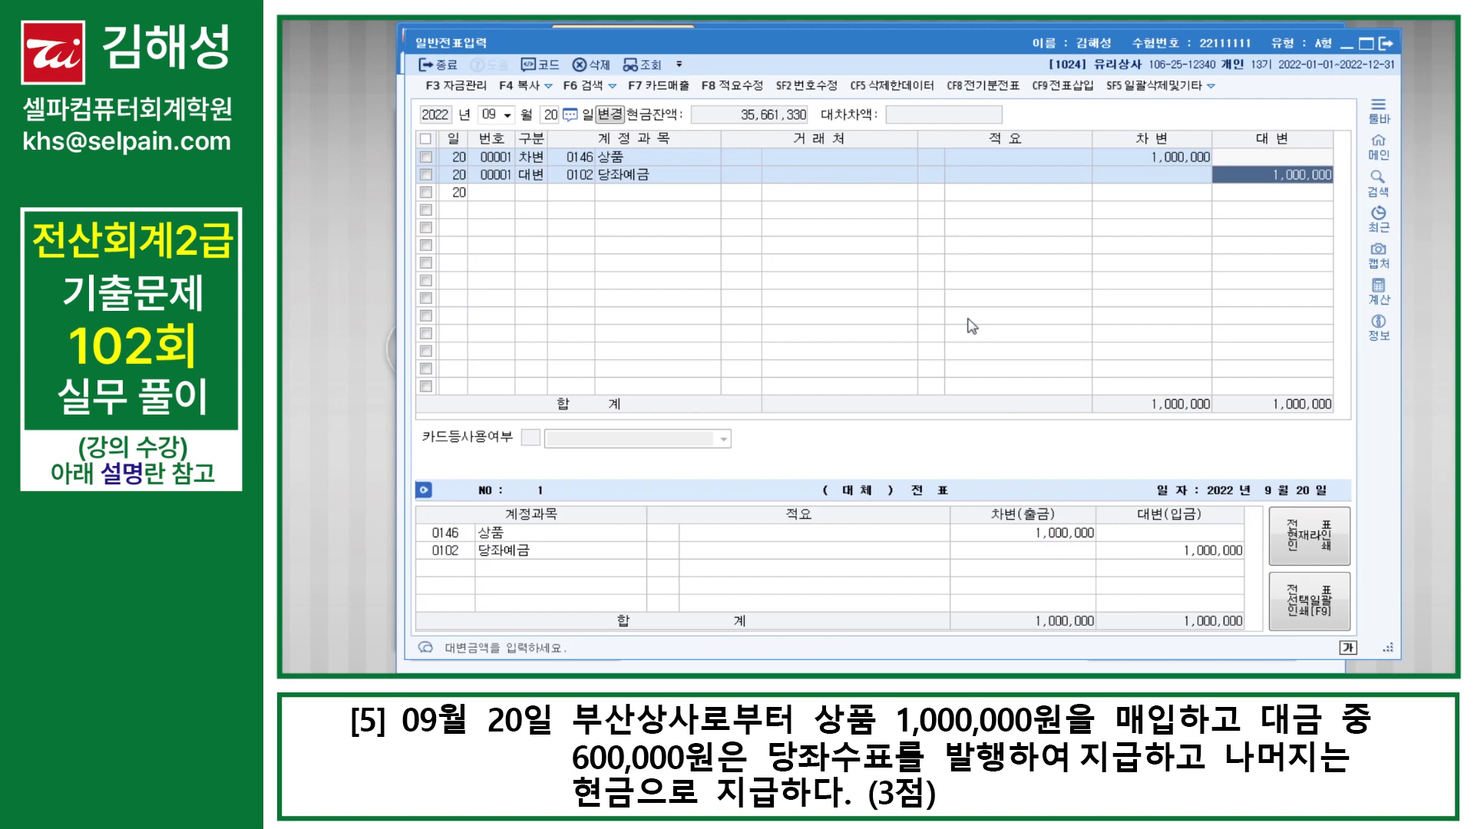
text(600000)
key(Return)
Add a credit line (대변) of 400,000 to 0101 현금, leaving vendor and 적요 blank
text(4)
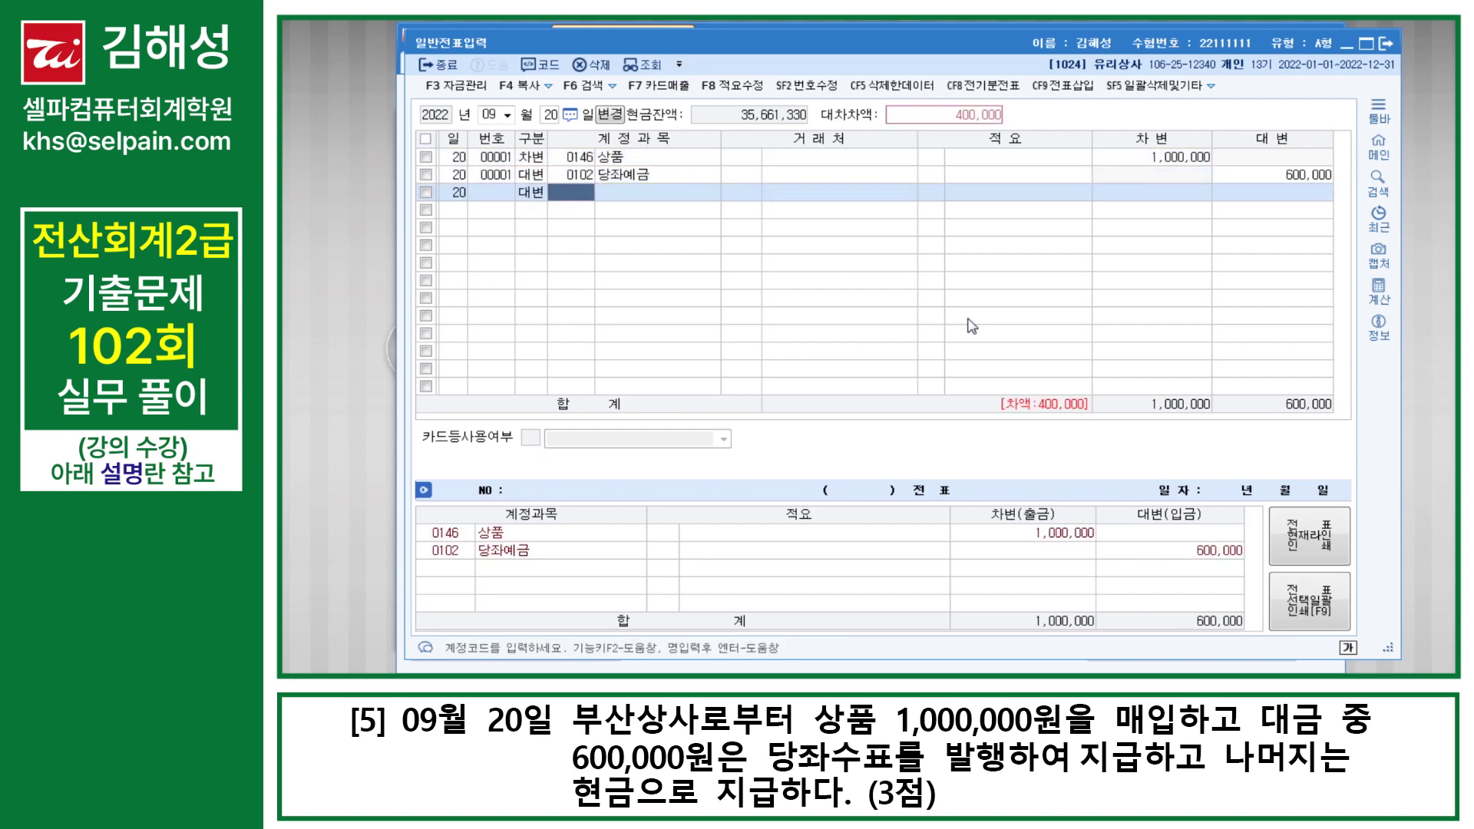
text(101)
key(Return)
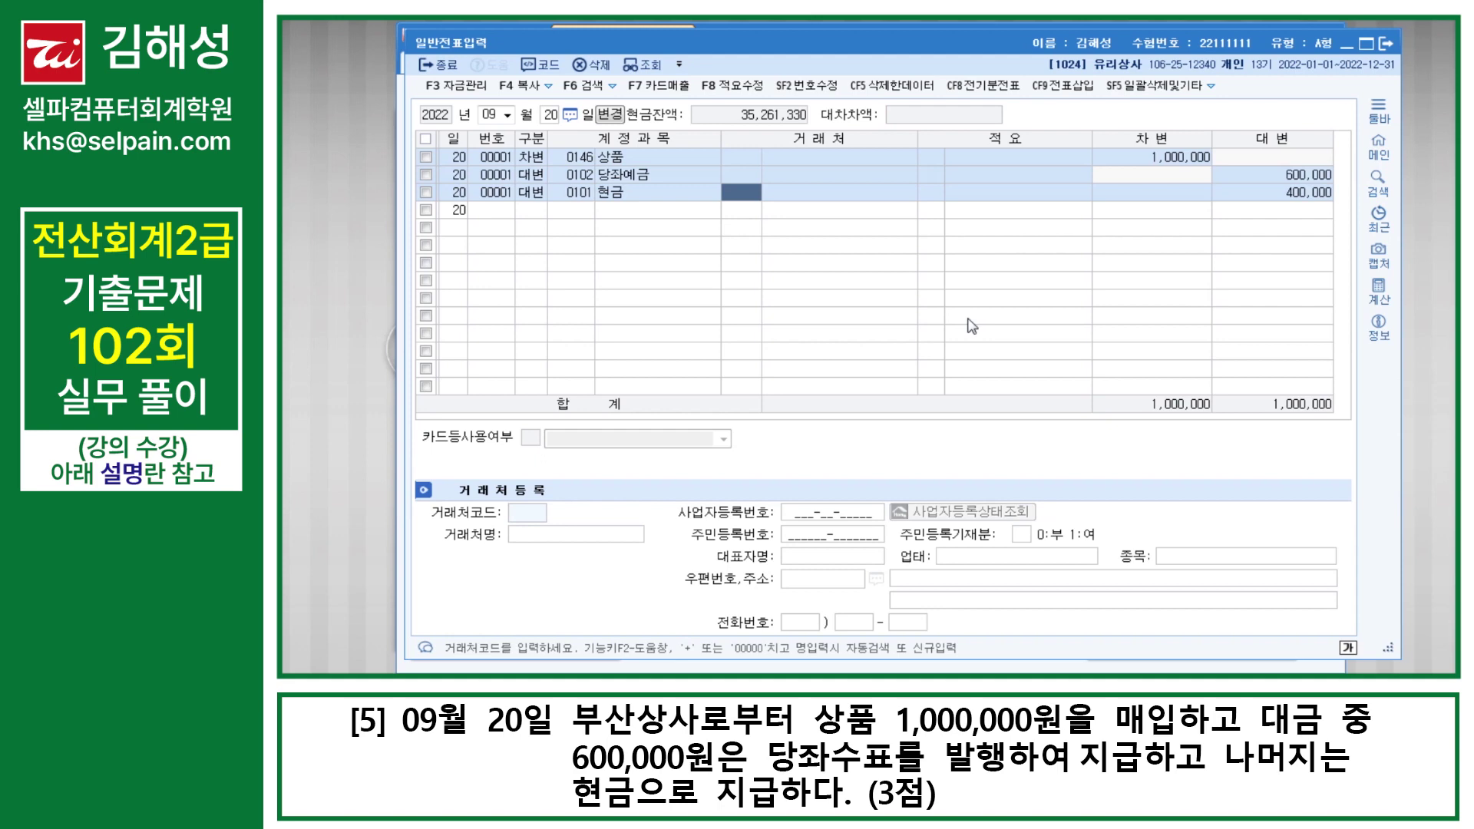
key(Return)
key(Return)
key(Return)
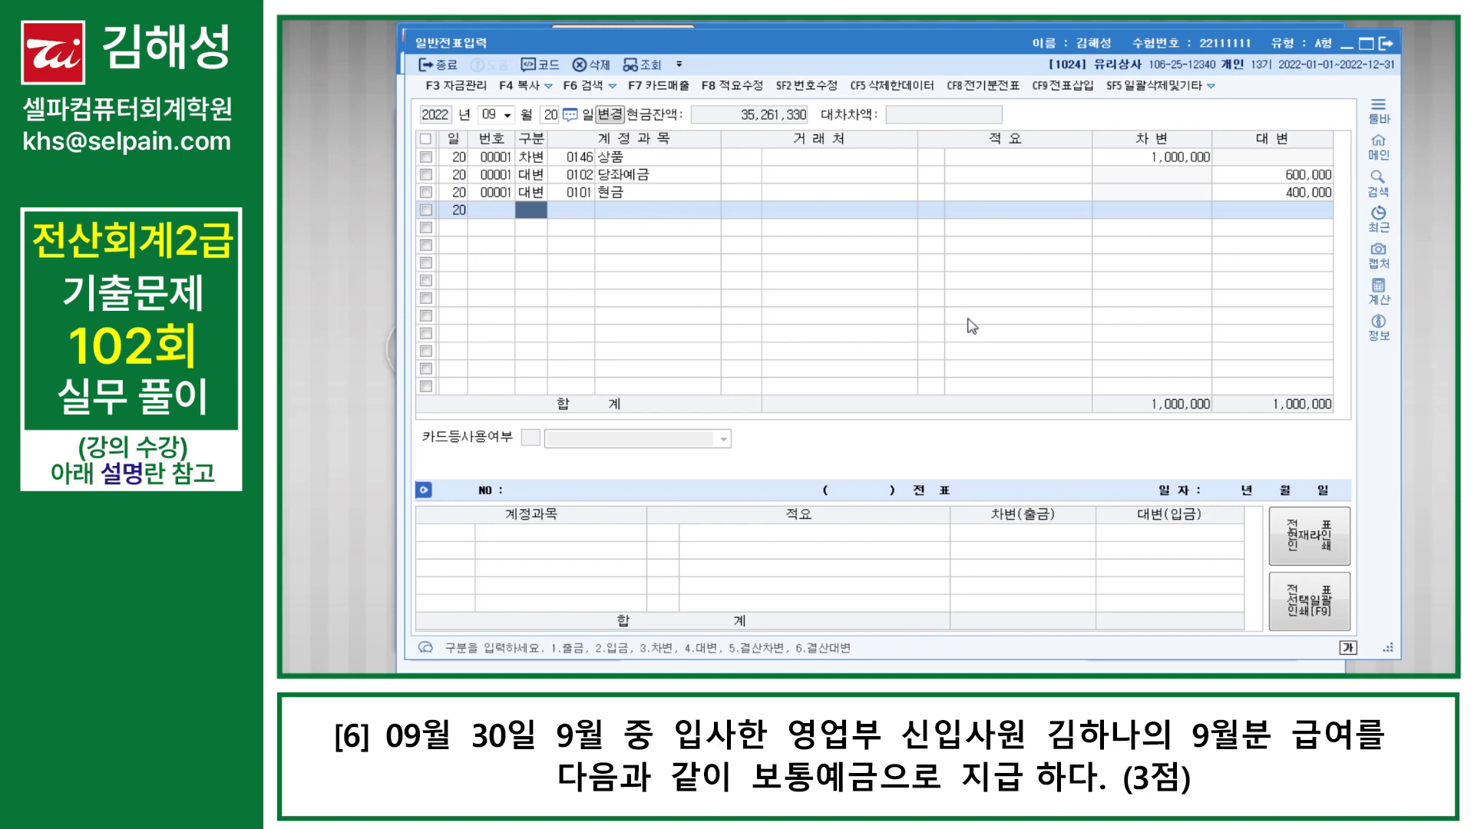
Change the voucher day to 30, keeping month 09
key(Escape)
text(30)
key(Return)
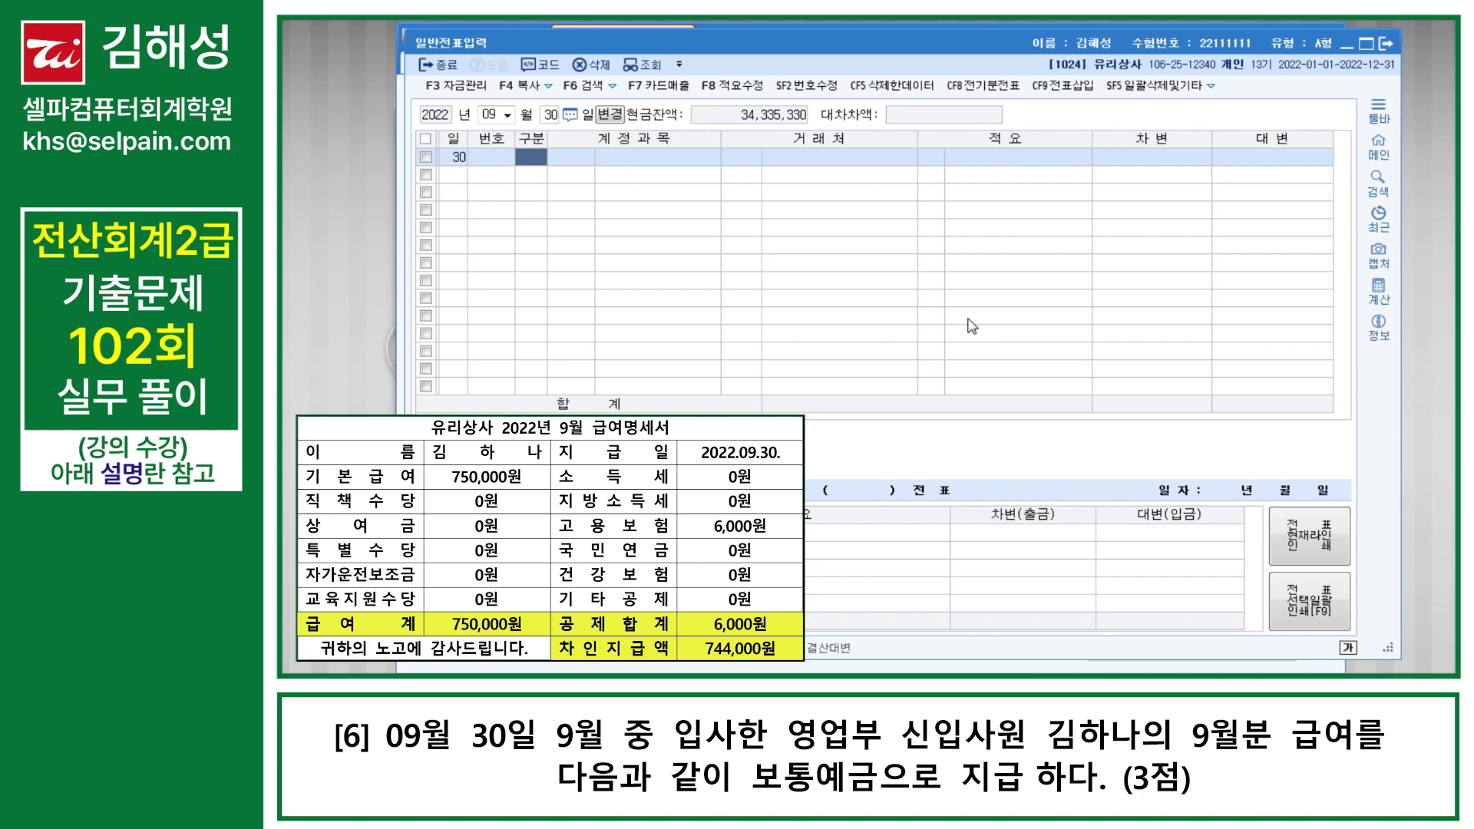
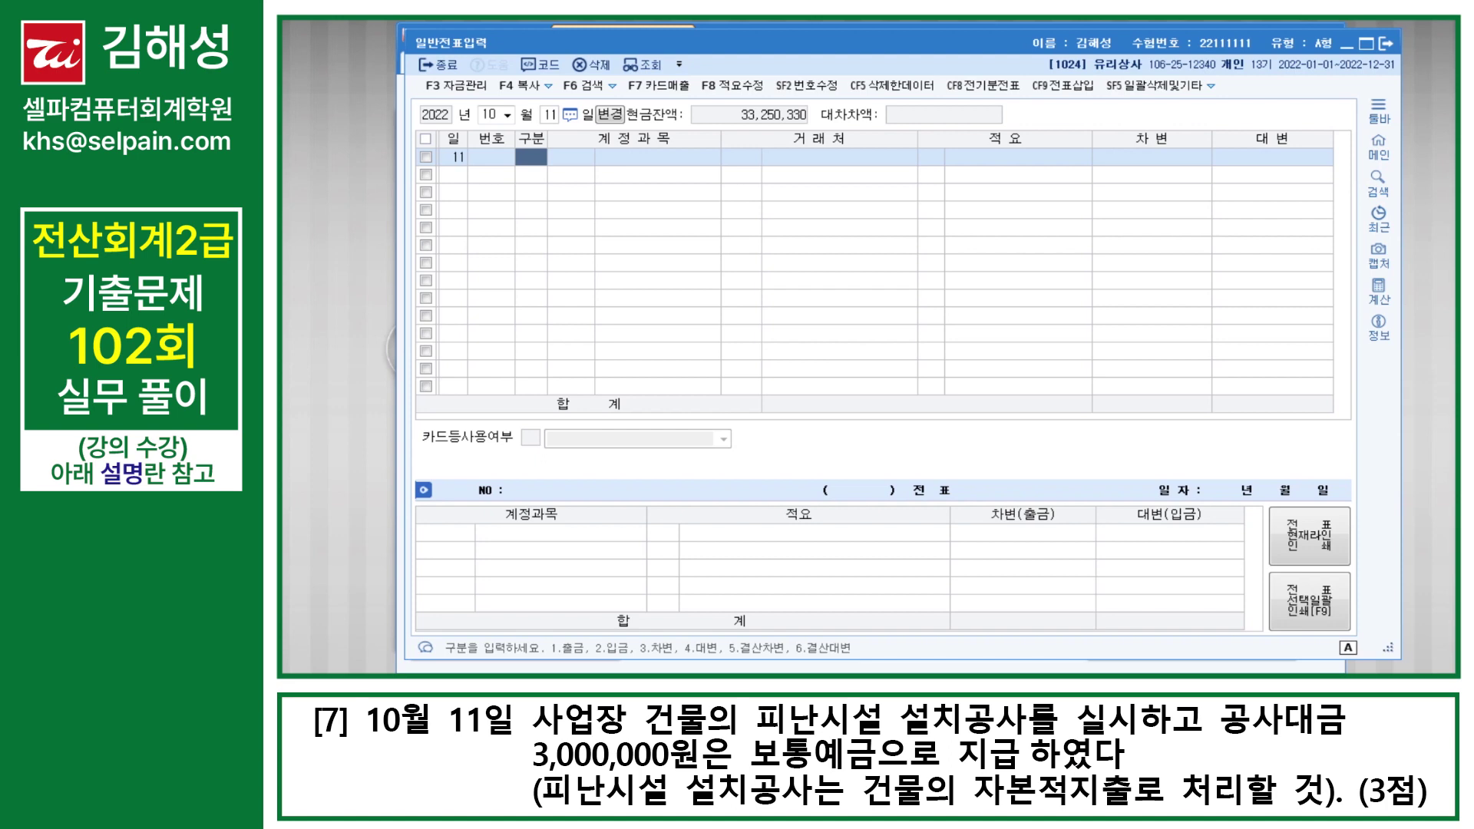
Enter a credit line (대변) for account 0103 보통예금 of 3,000,000 without a vendor
text(4)
key(Return)
text(103)
key(Return)
key(Return)
key(Return)
text(3000000)
key(Return)
Add a debit line (차변) of 3,000,000 to account 0202 건물
text(3,000,000)
key(Return)
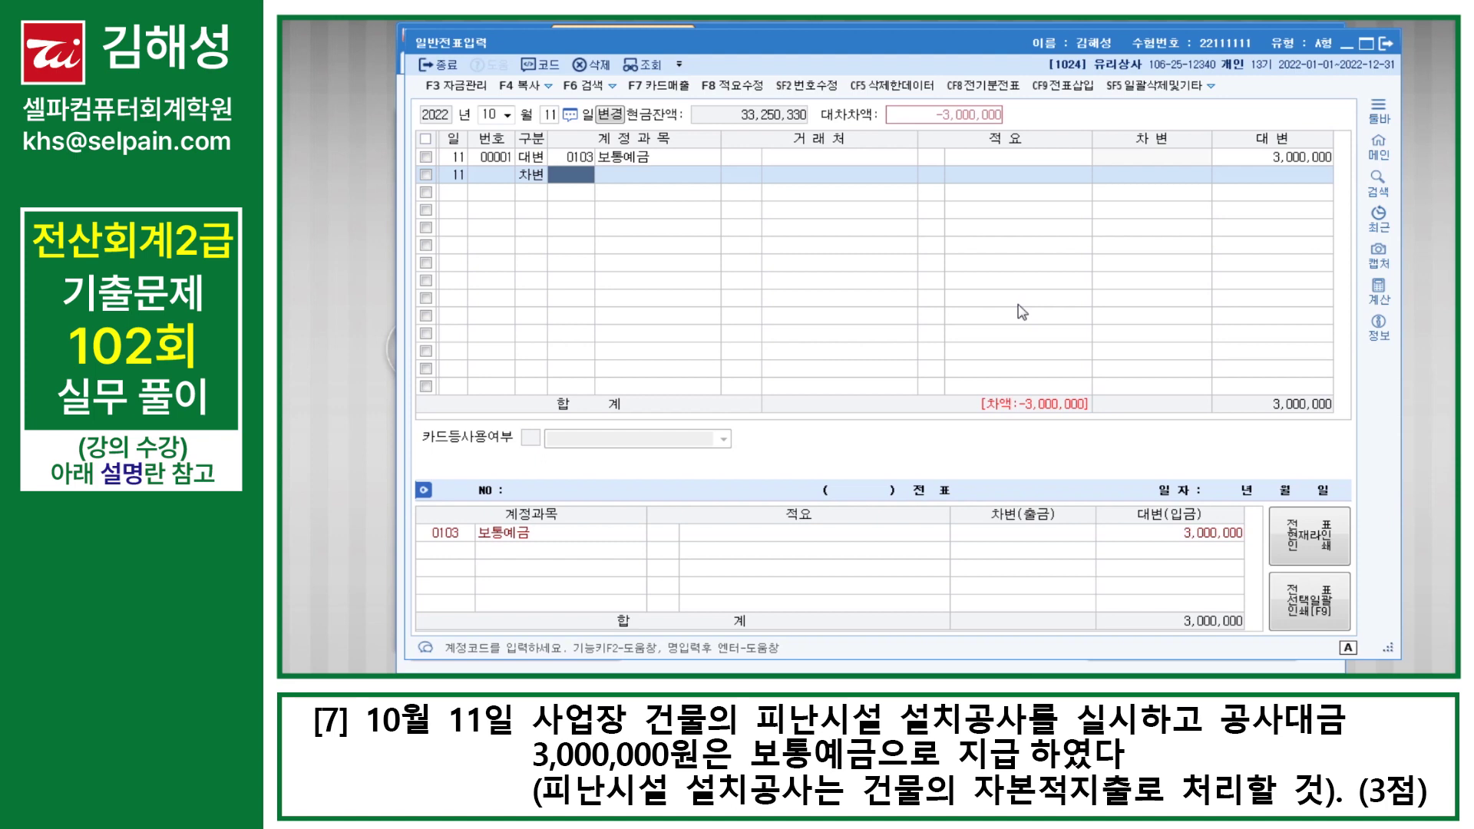
text(202)
key(Return)
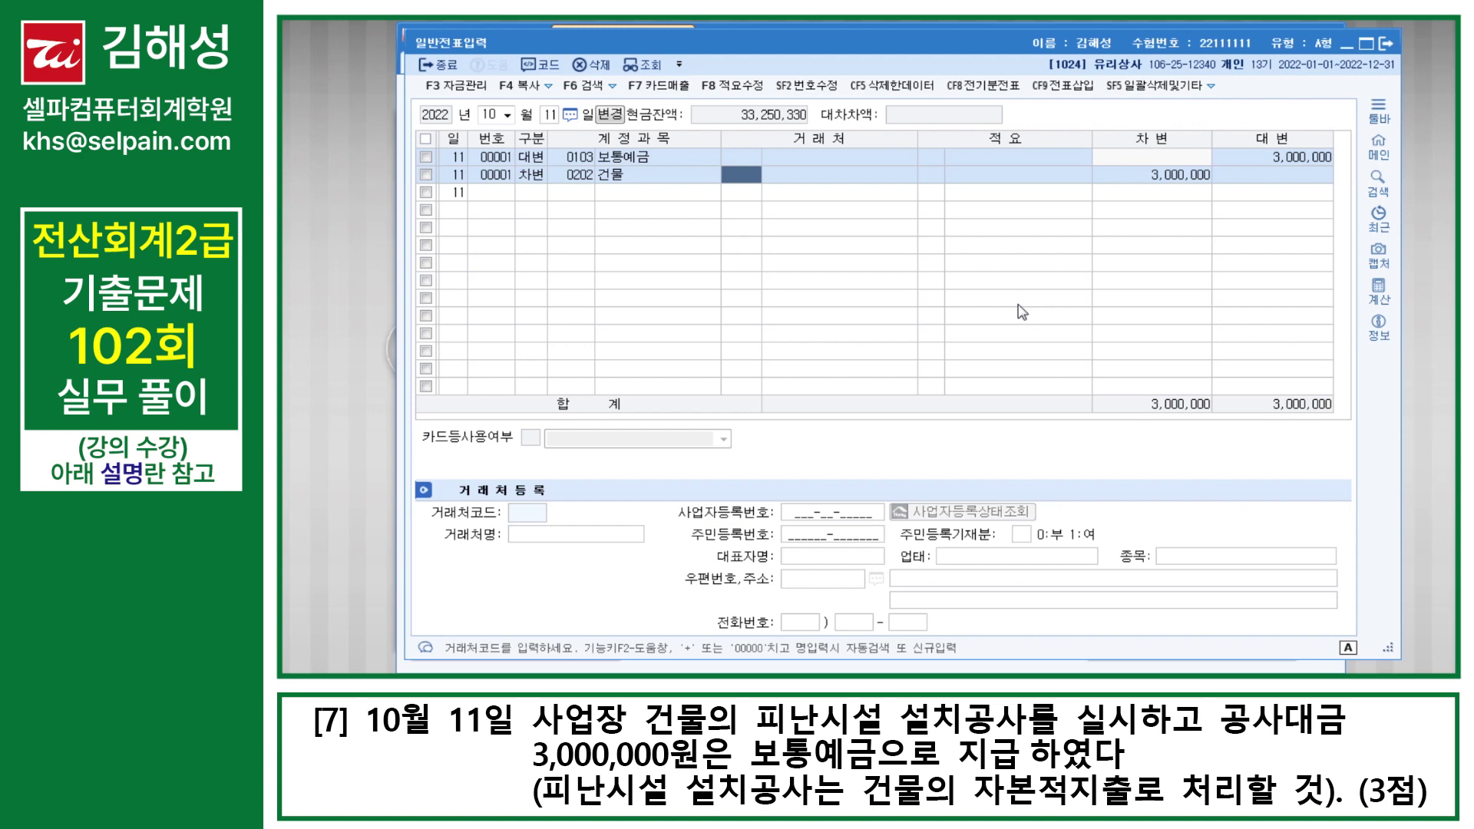
Complete the 건물 debit line with vendor and 적요 blank, and change the voucher day to 13
key(Return)
key(Return)
key(Return)
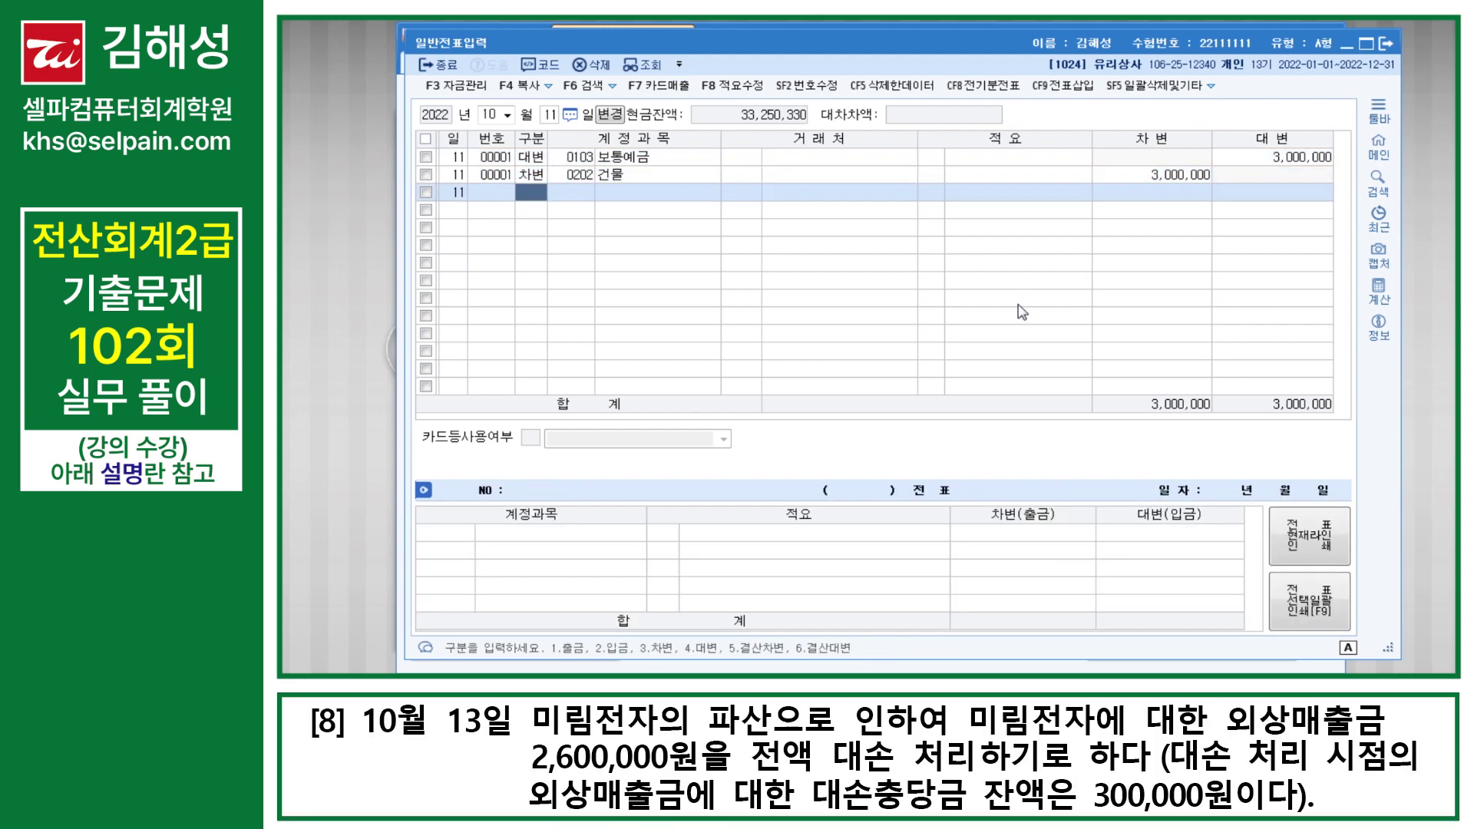
key(Escape)
text(13)
key(Return)
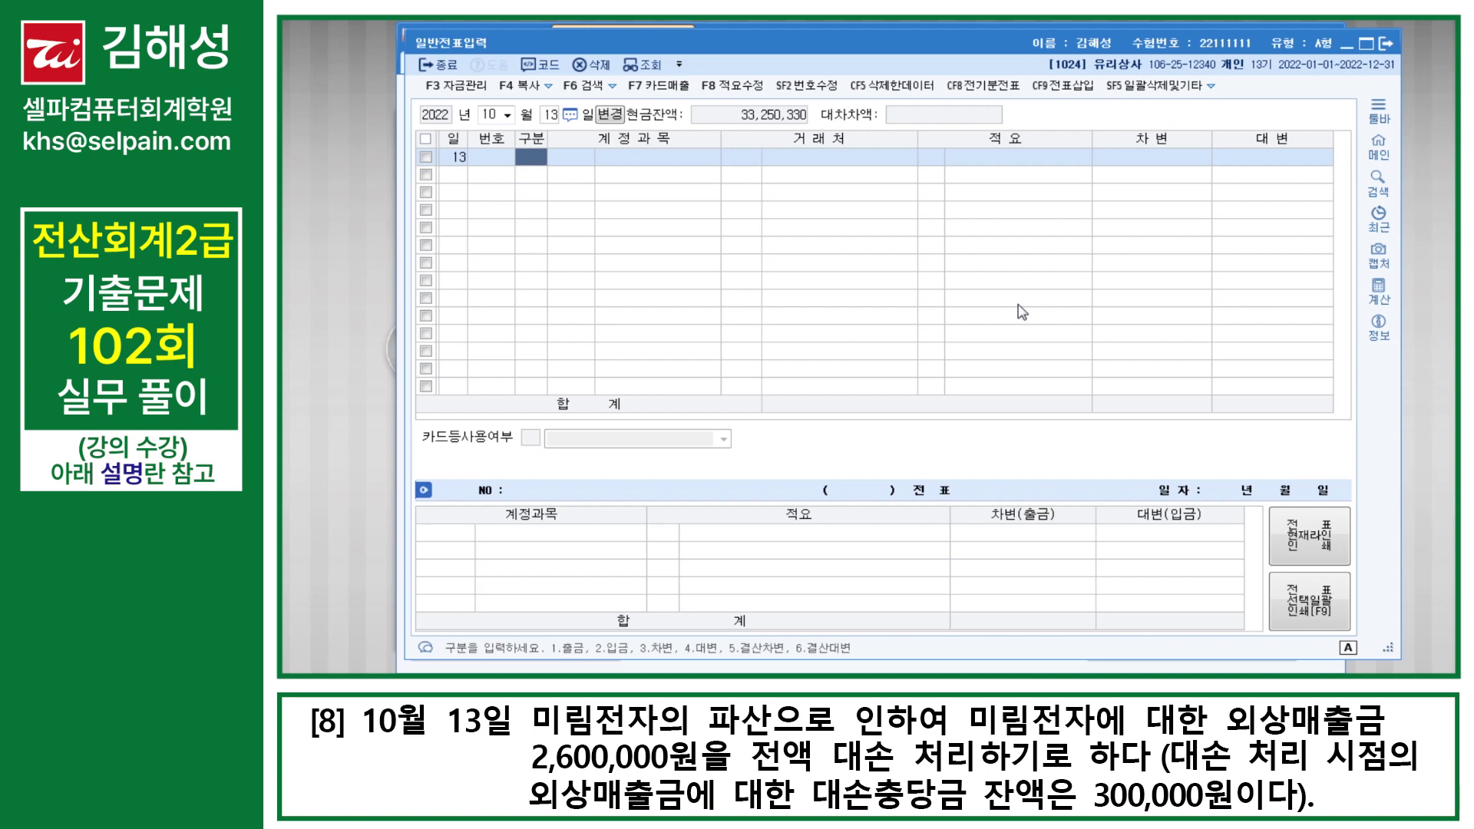
Enter a credit line (대변) of 2,600,000 to 0108 외상매출금 with vendor 미림전자, leaving 적요 blank
text(4)
key(Return)
text(108 외상매출금)
key(Return)
text(미림)
key(Return)
key(Return)
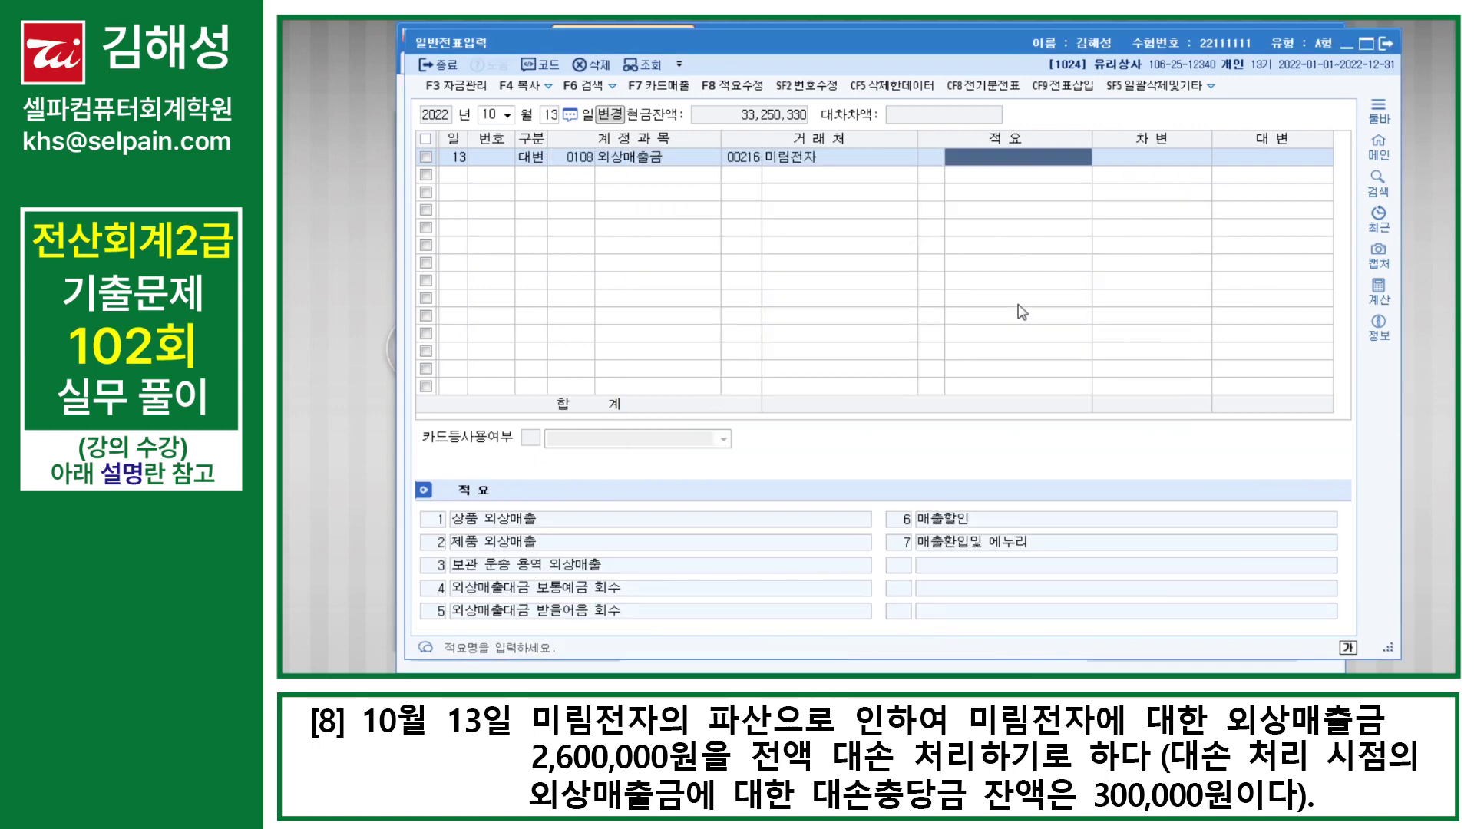
key(Return)
text(2600000)
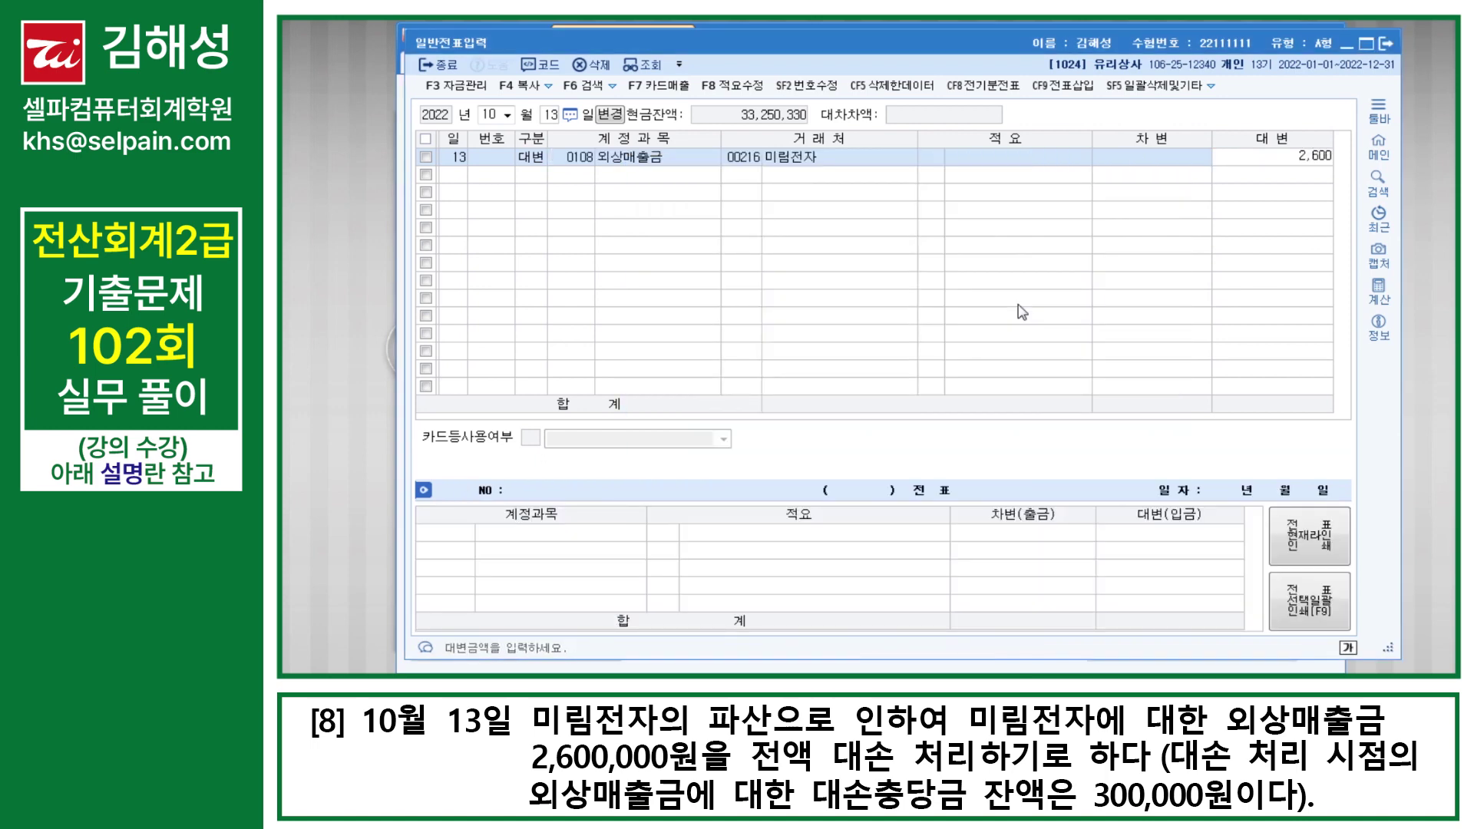
key(Return)
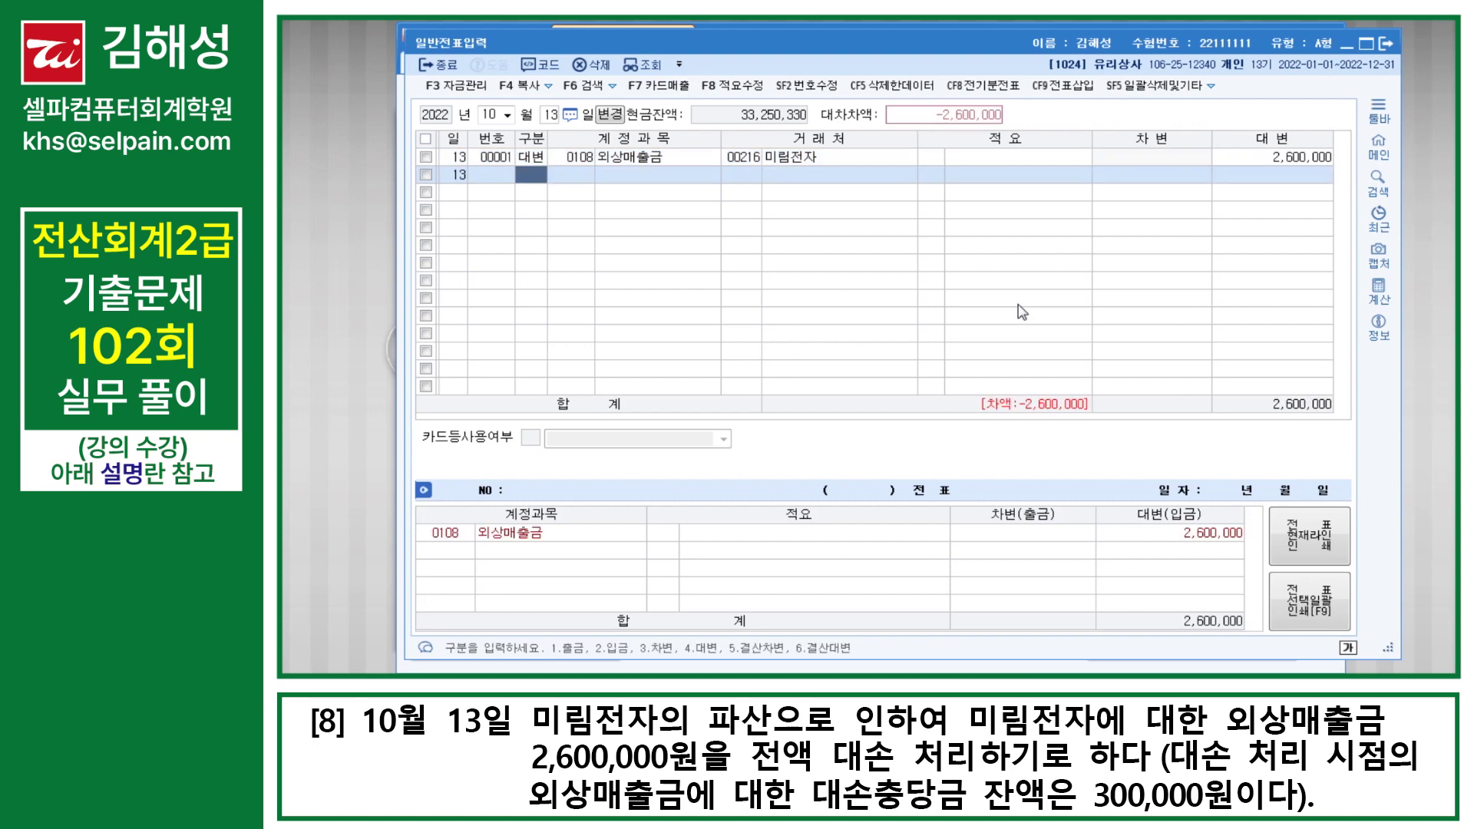
Add a debit line (차변) of 300,000 to the 0109 대손충당금 account
text(3)
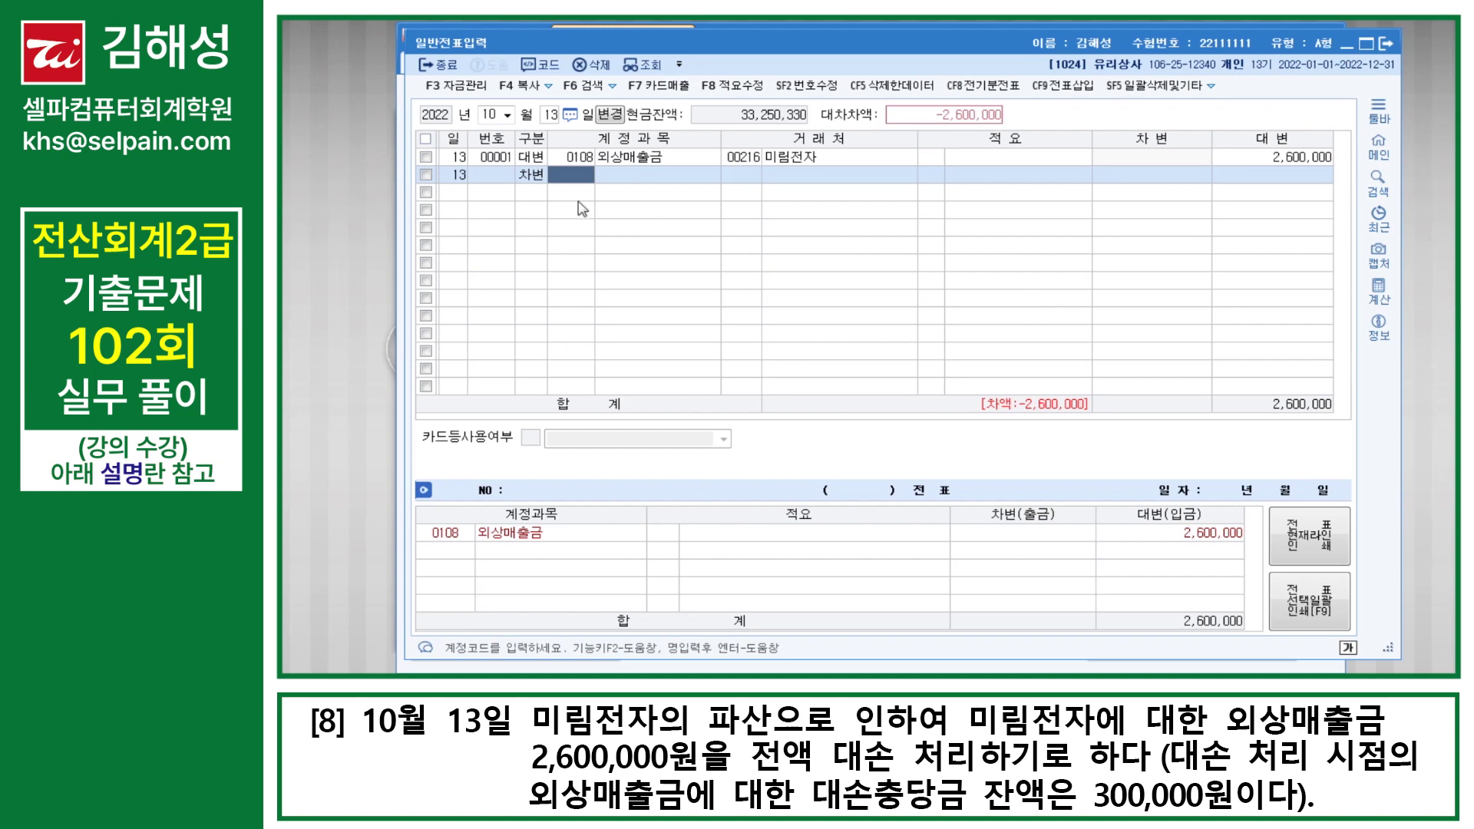
click(587, 173)
text(0109)
key(Return)
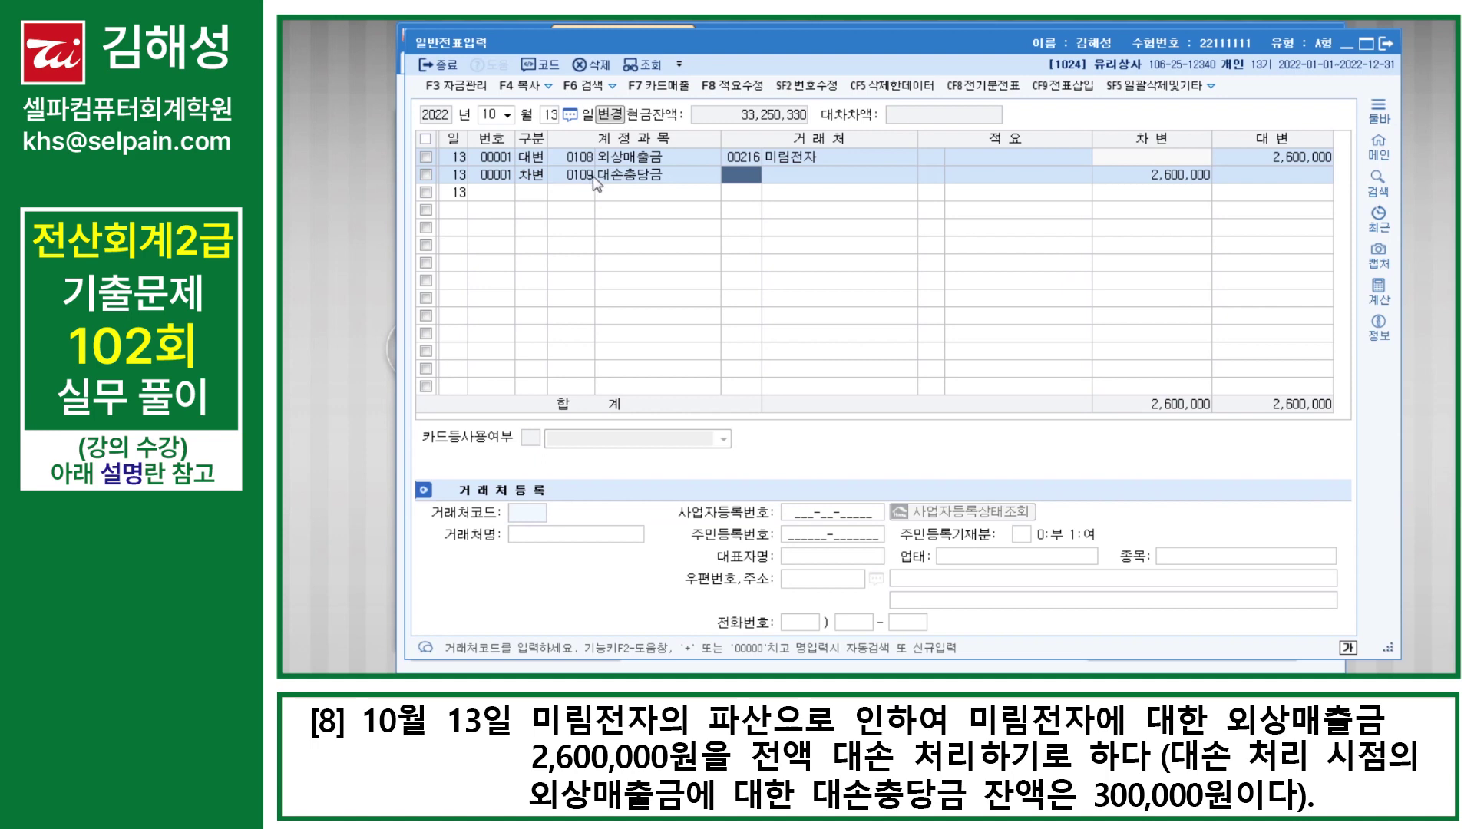
click(1177, 178)
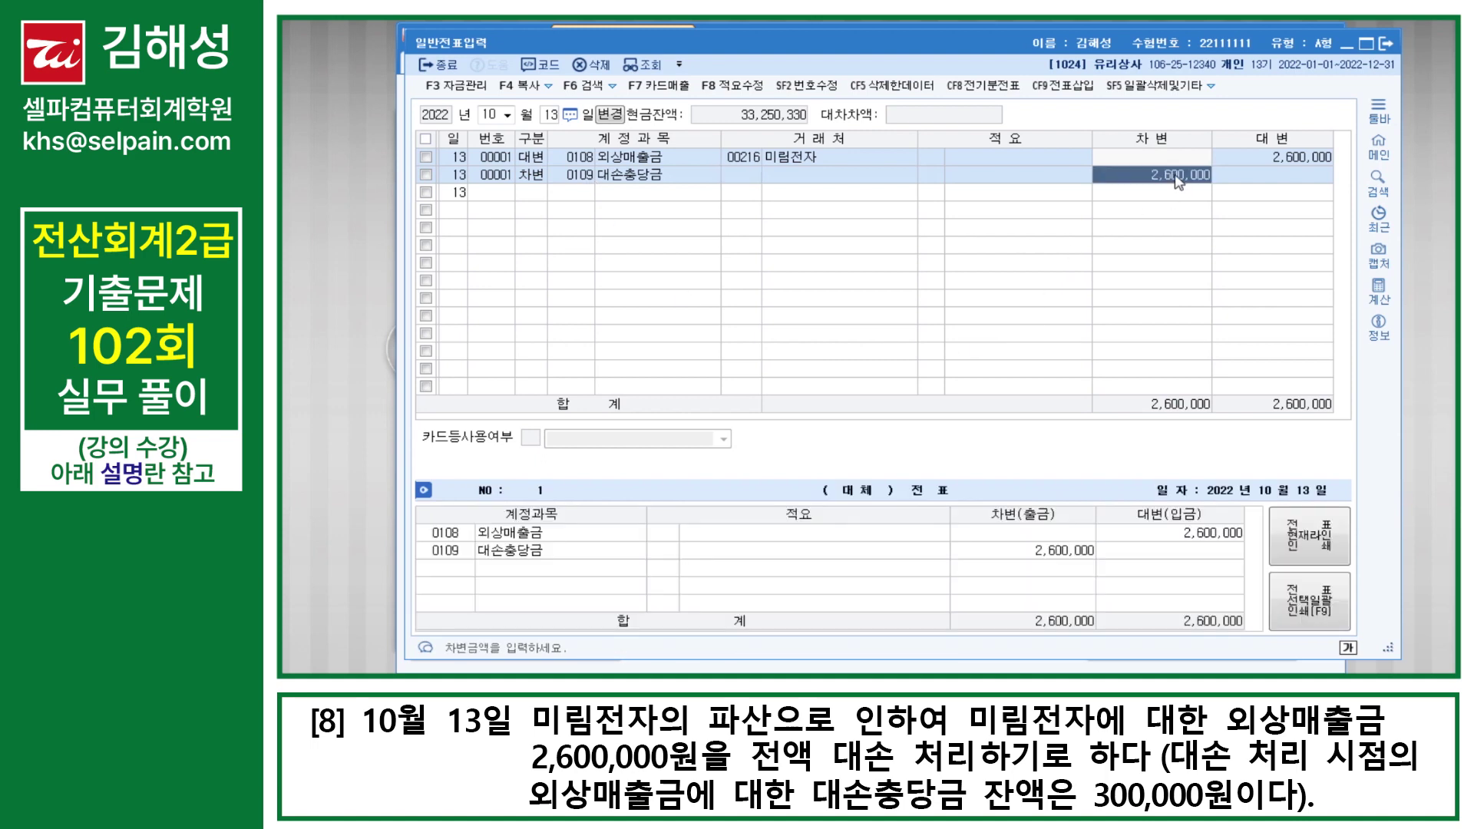
text(300000)
key(Return)
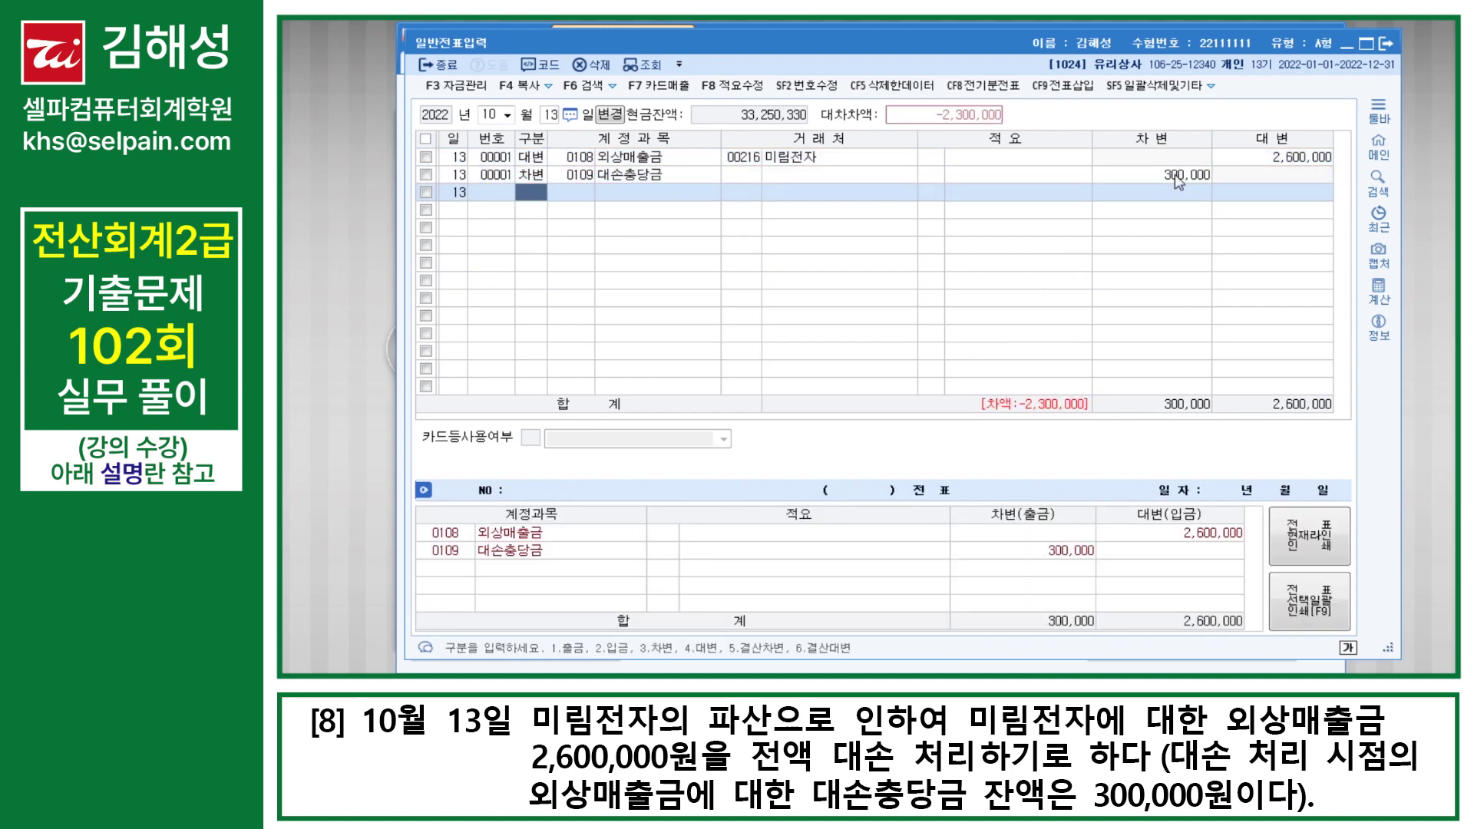
Add a debit line (차변) of 2,300,000 to 0835 대손상각비, leaving vendor and 적요 blank
text(3375)
key(Return)
key(Left)
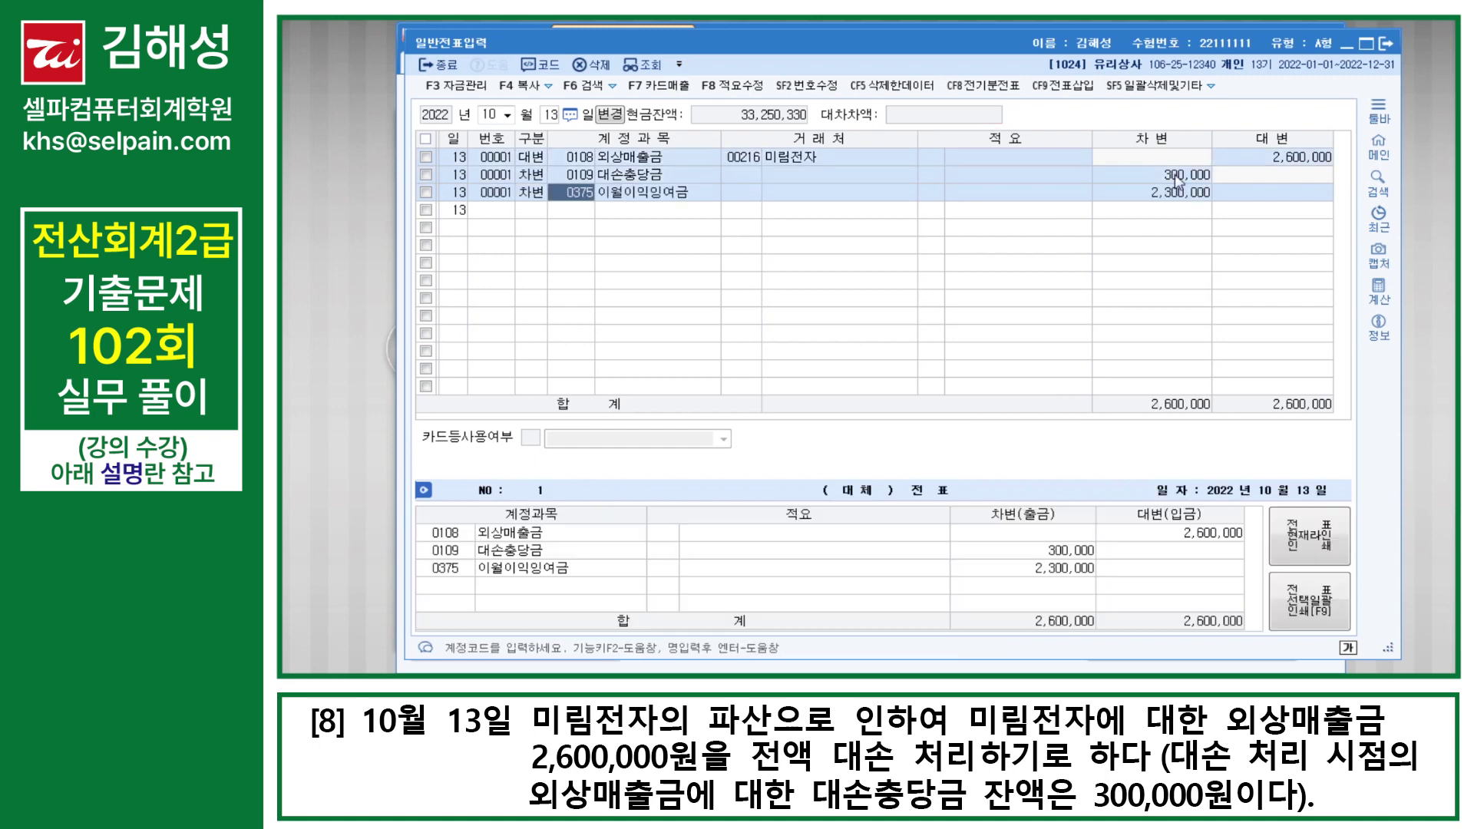
text(835)
key(Return)
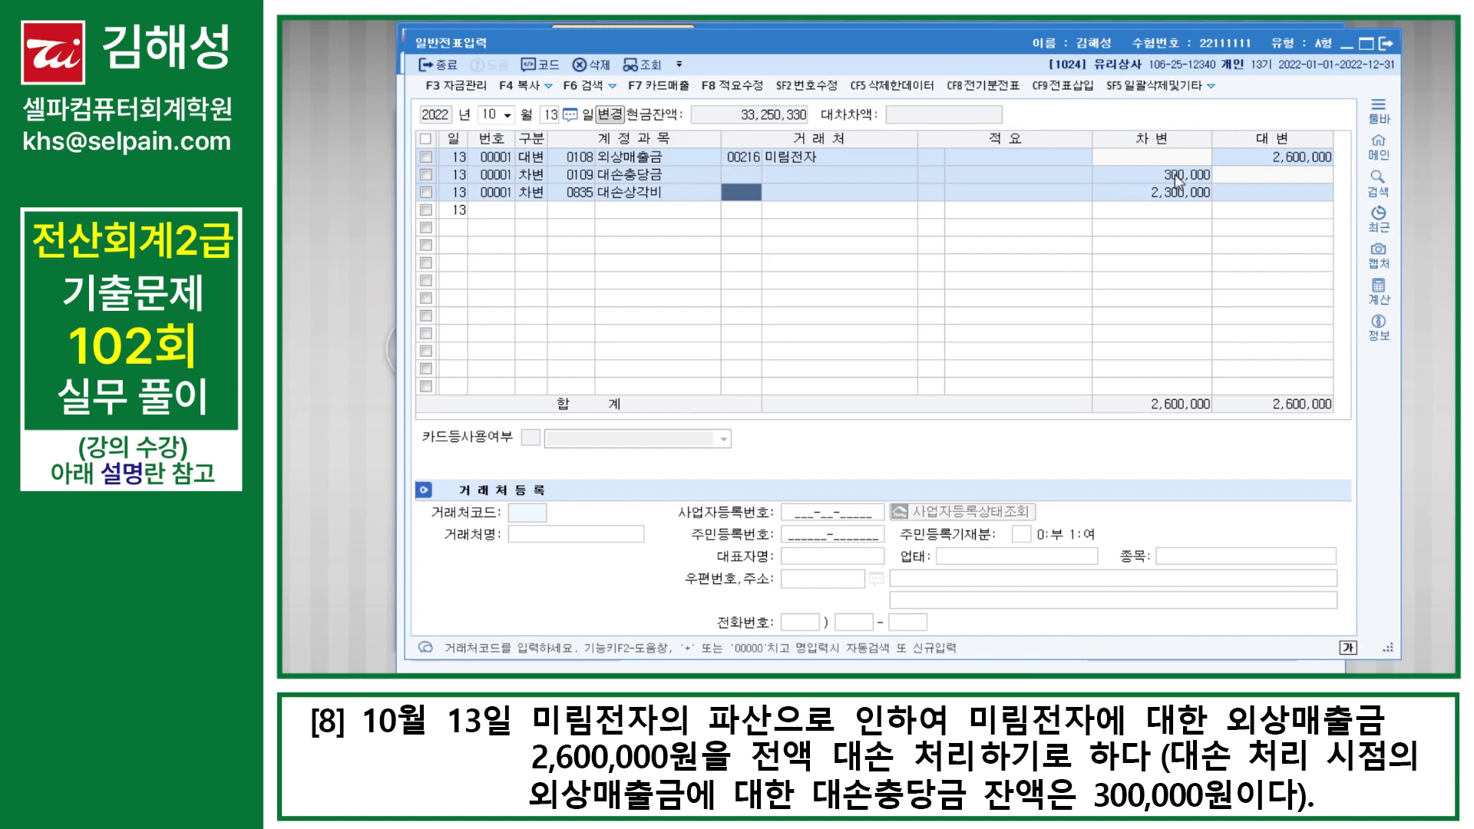
key(Return)
key(Return)
key(Return)
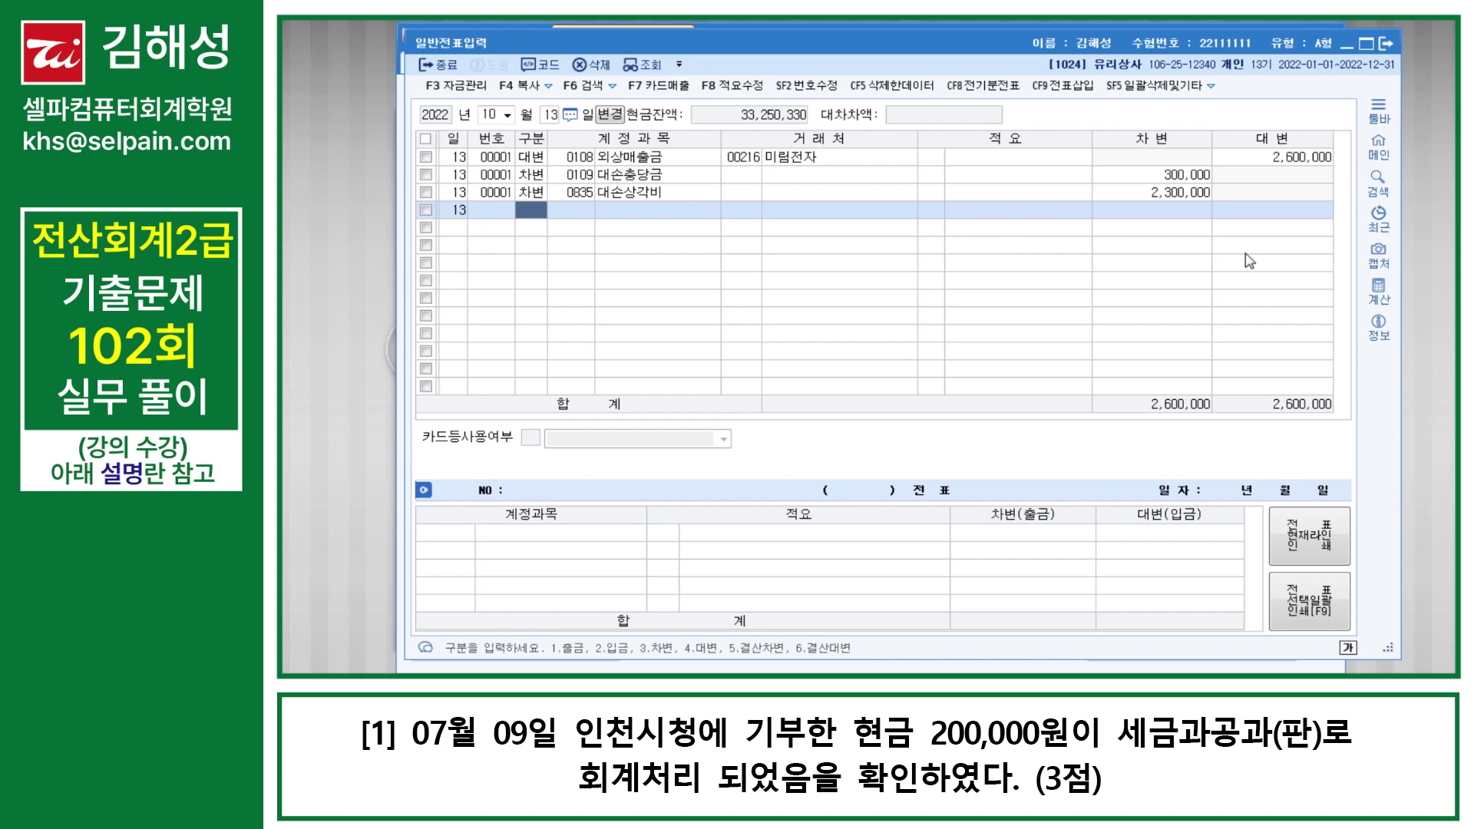
Switch the voucher date to month 07, day 9, to bring up the 인천시청 donation voucher
key(Escape)
key(Escape)
text(079)
key(Return)
Change the account of the 인천시청 debit line to 0953 기부금, keeping its vendor, 적요 and amount
click(580, 156)
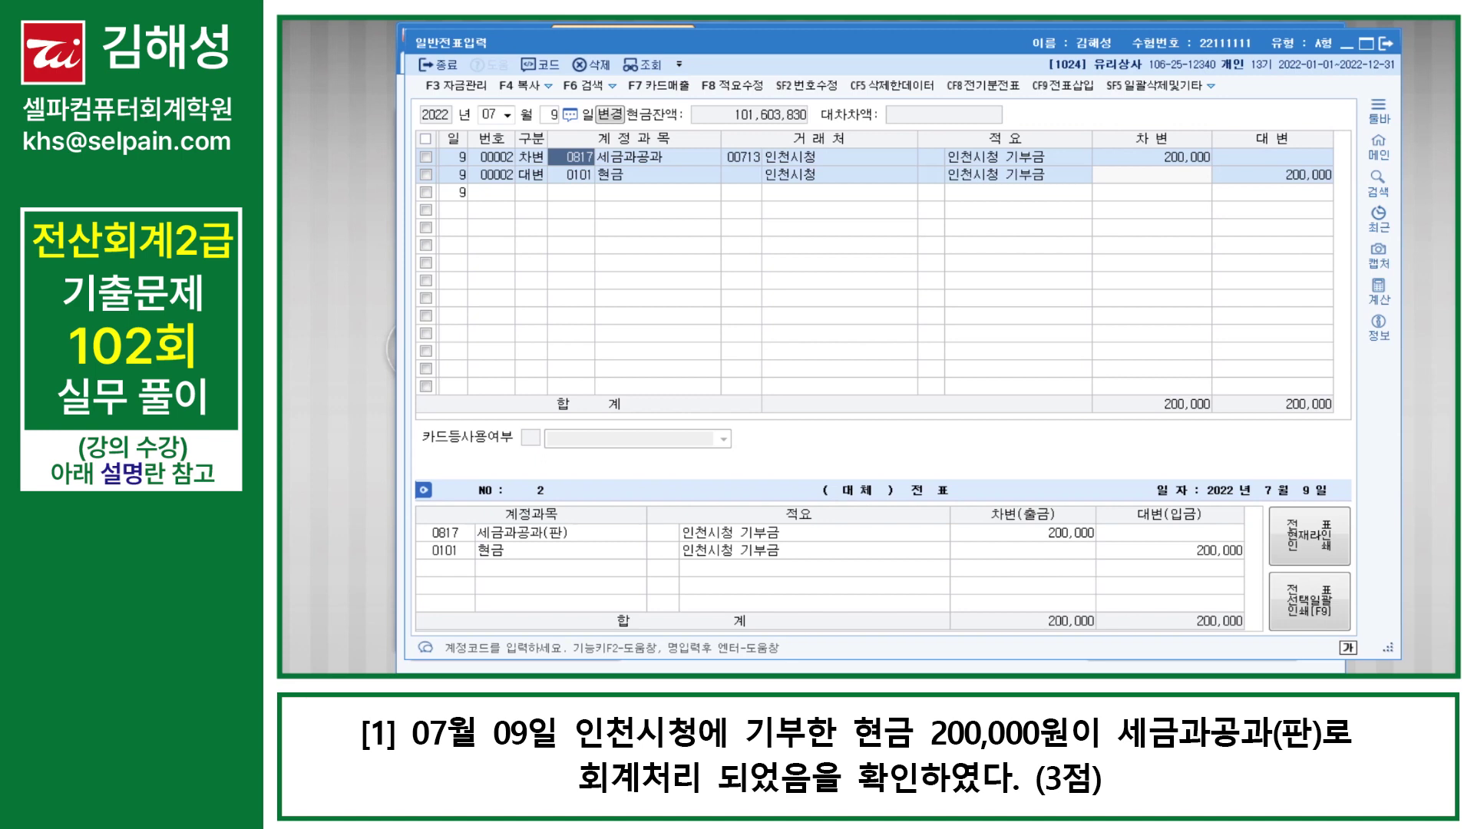
text(0953)
key(Return)
key(Return)
key(Return)
key(Return)
key(Return)
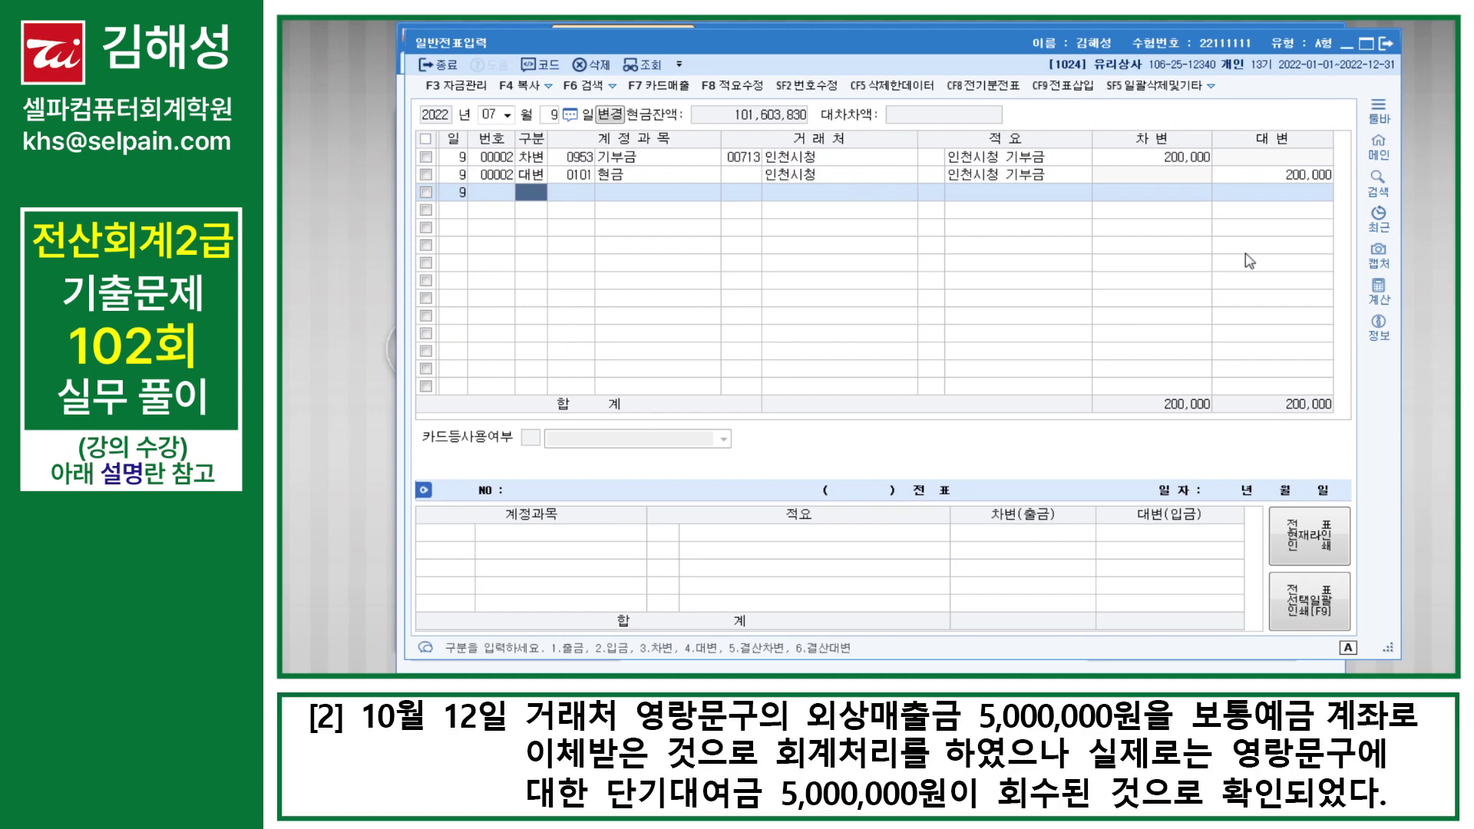
Switch the voucher date to month 10, day 12, to bring up the 영랑문구 receipt voucher
click(491, 114)
text(10)
key(Return)
text(1)
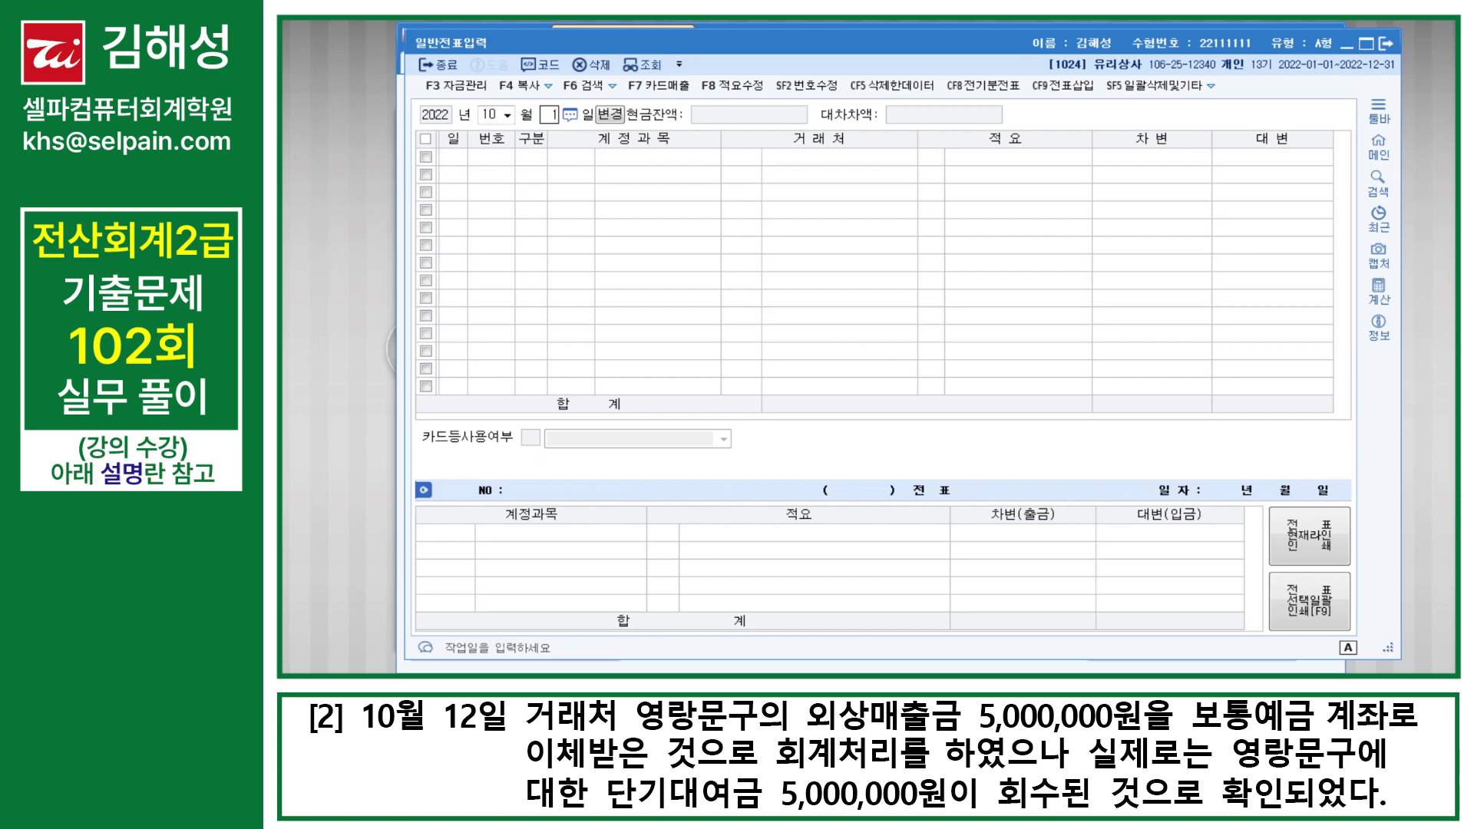
text(2)
key(Return)
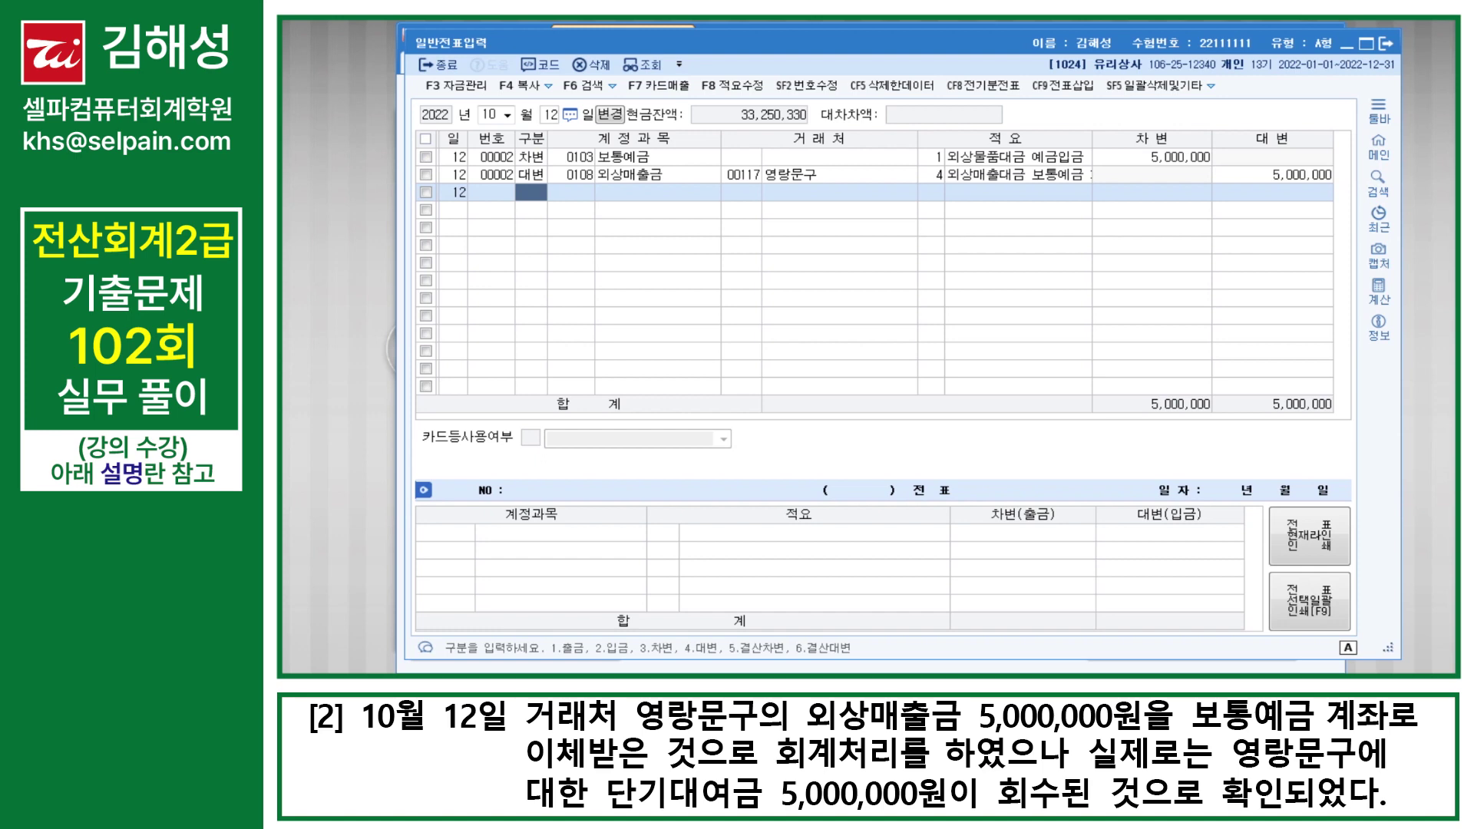
Change the account of the 영랑문구 credit line to 0114 단기대여금, keeping the vendor, 적요 and amount
key(Up)
key(Right)
key(Hangul)
text(단기대)
key(Return)
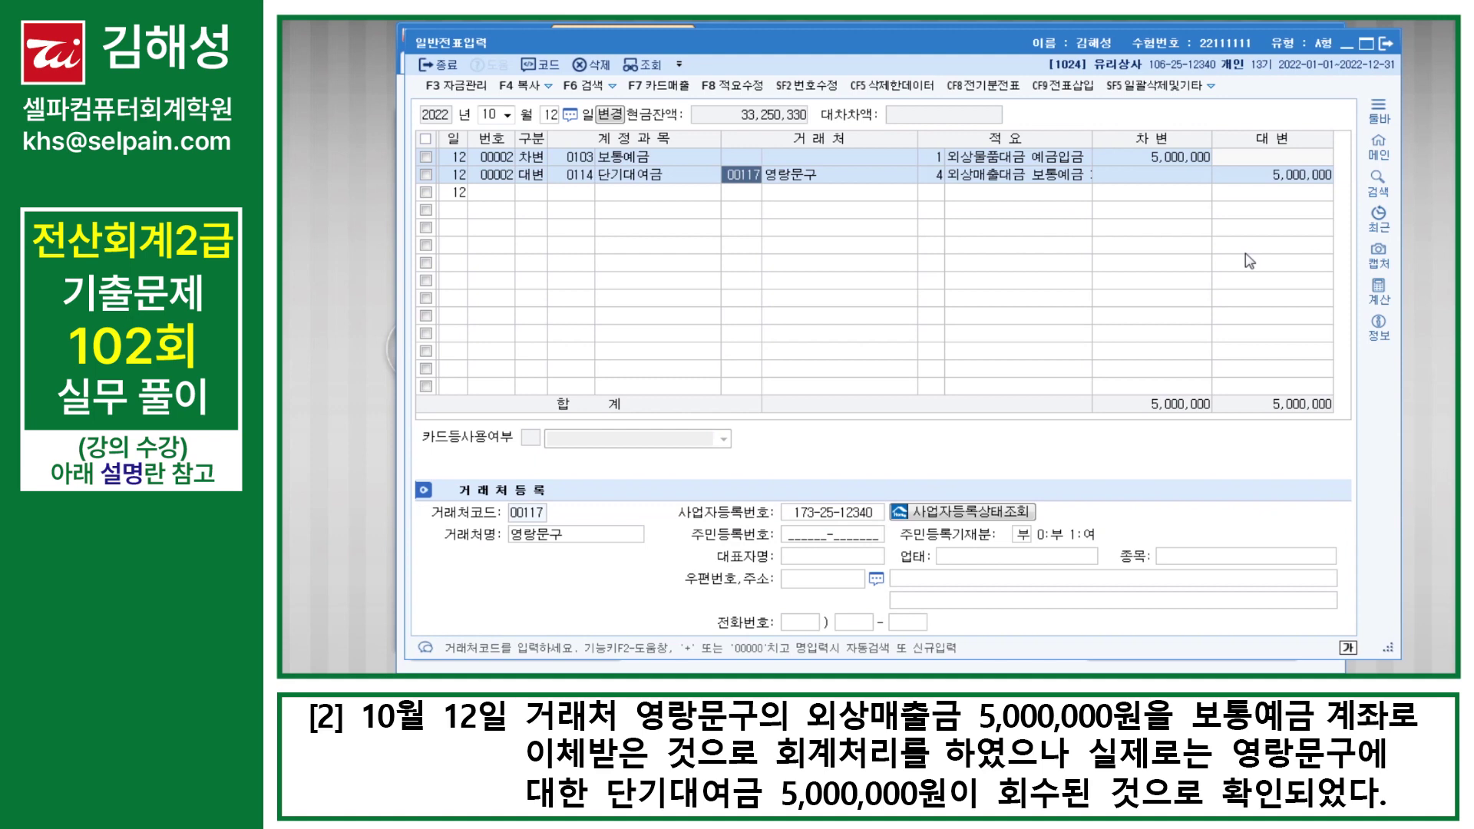
key(Return)
key(Return)
key(Return)
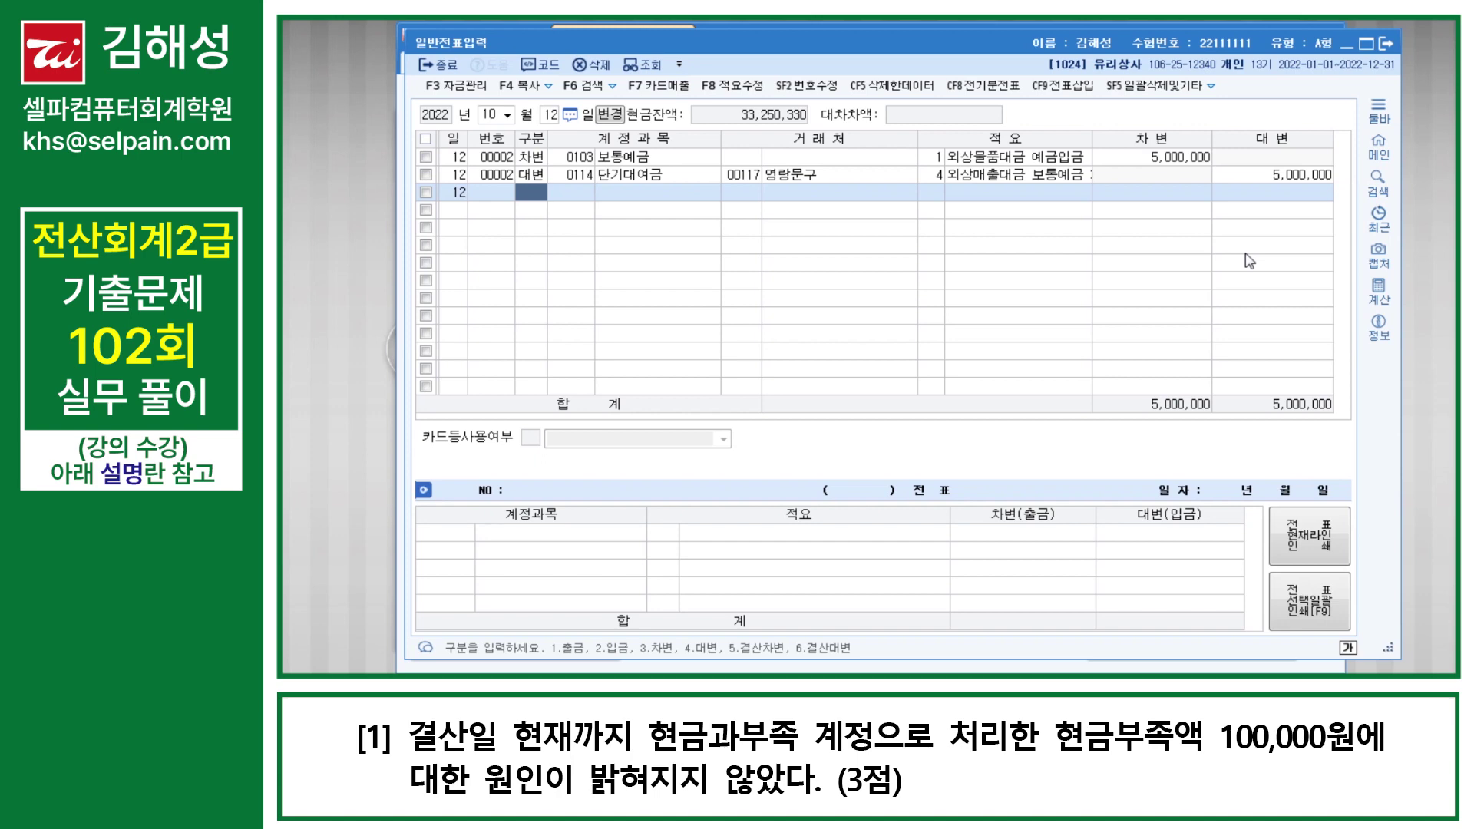
Set the voucher date to month 12, day 31, for the year-end adjustments
text(12)
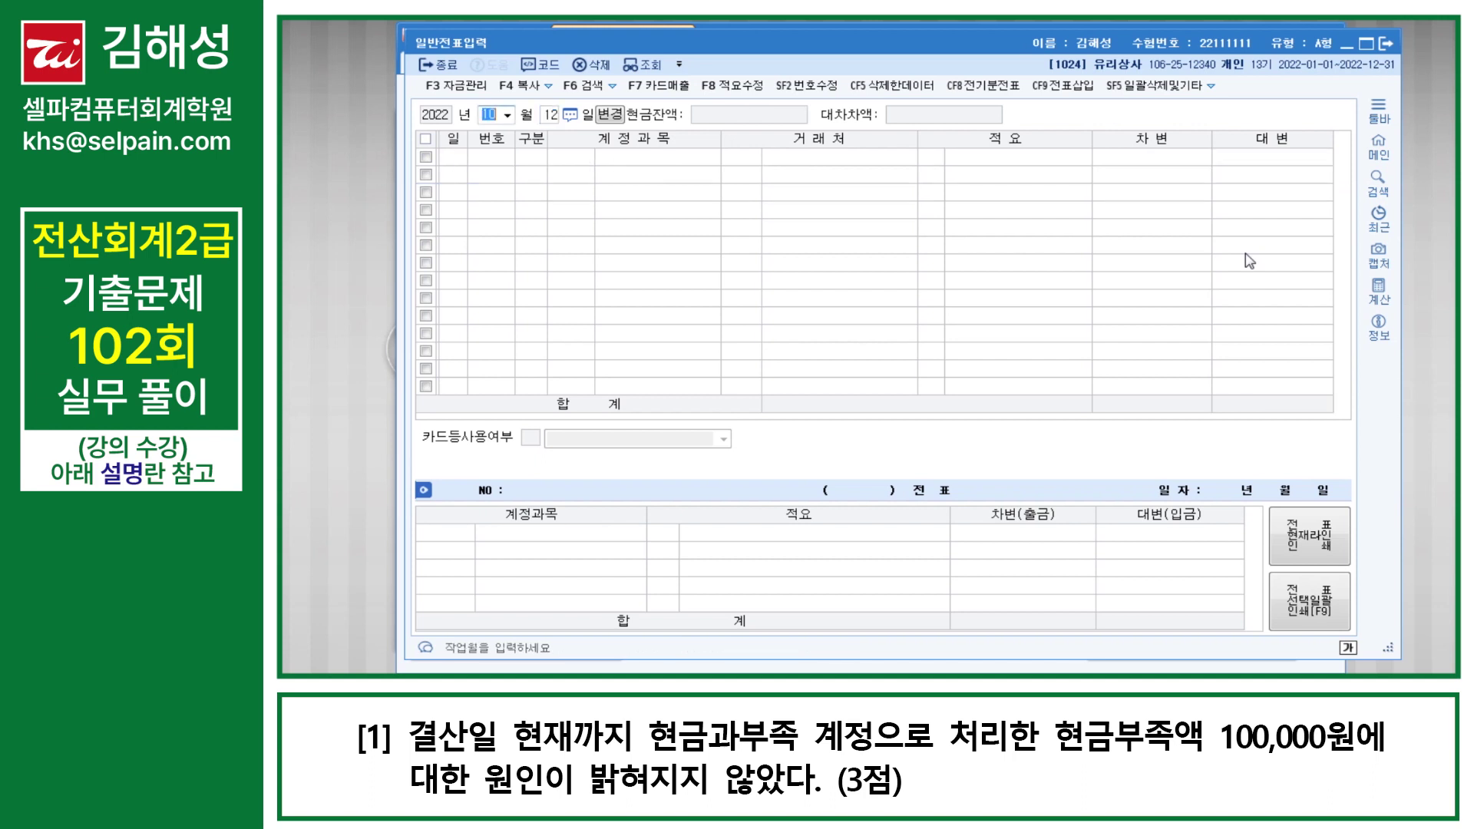
key(Return)
text(31)
key(Return)
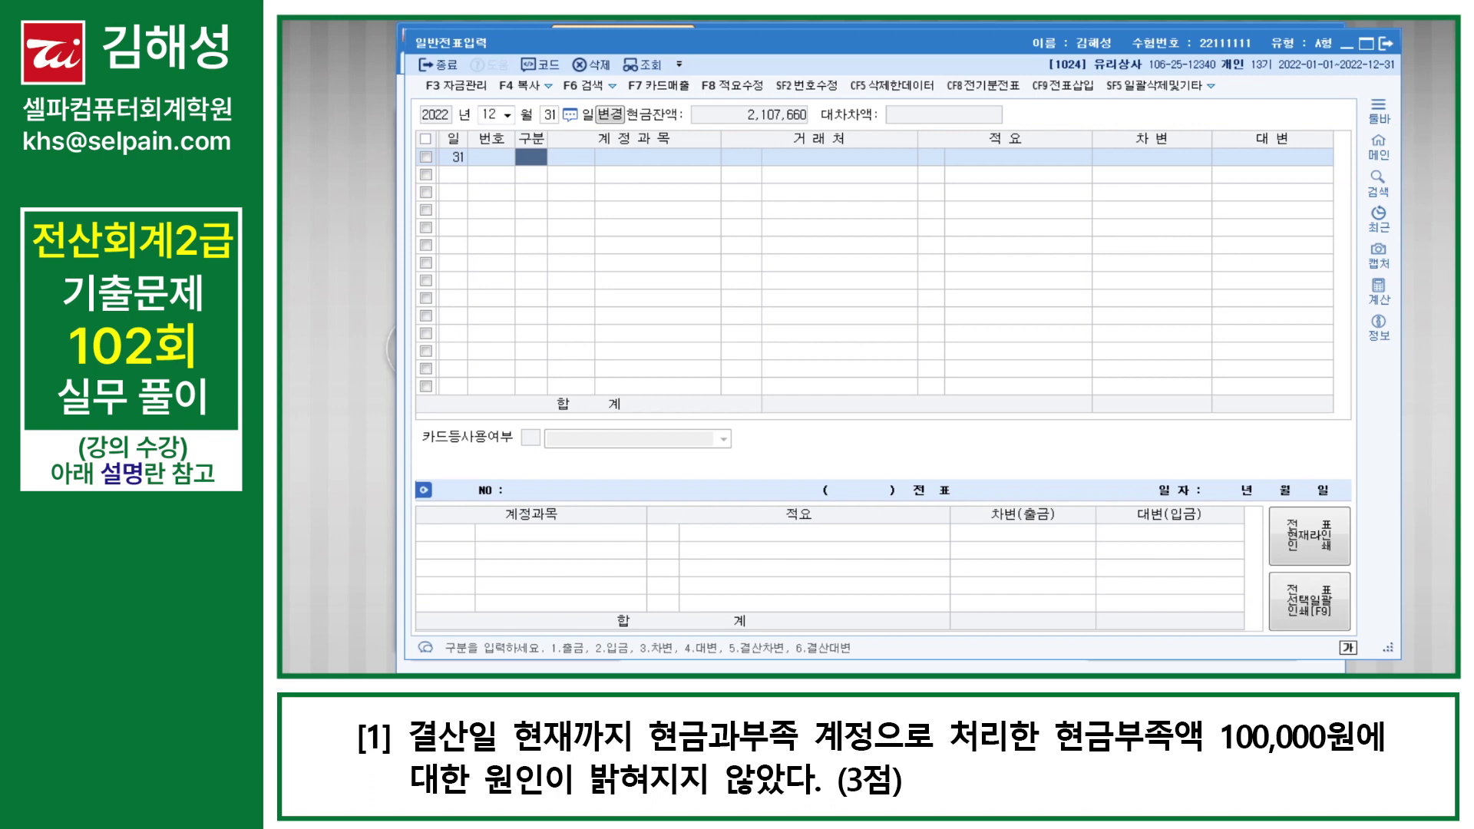
Open the 합계잔액시산표 for December 31 and check the 현금과부족 balance
key(ctrl+f)
text(ㅎㄱㅈ)
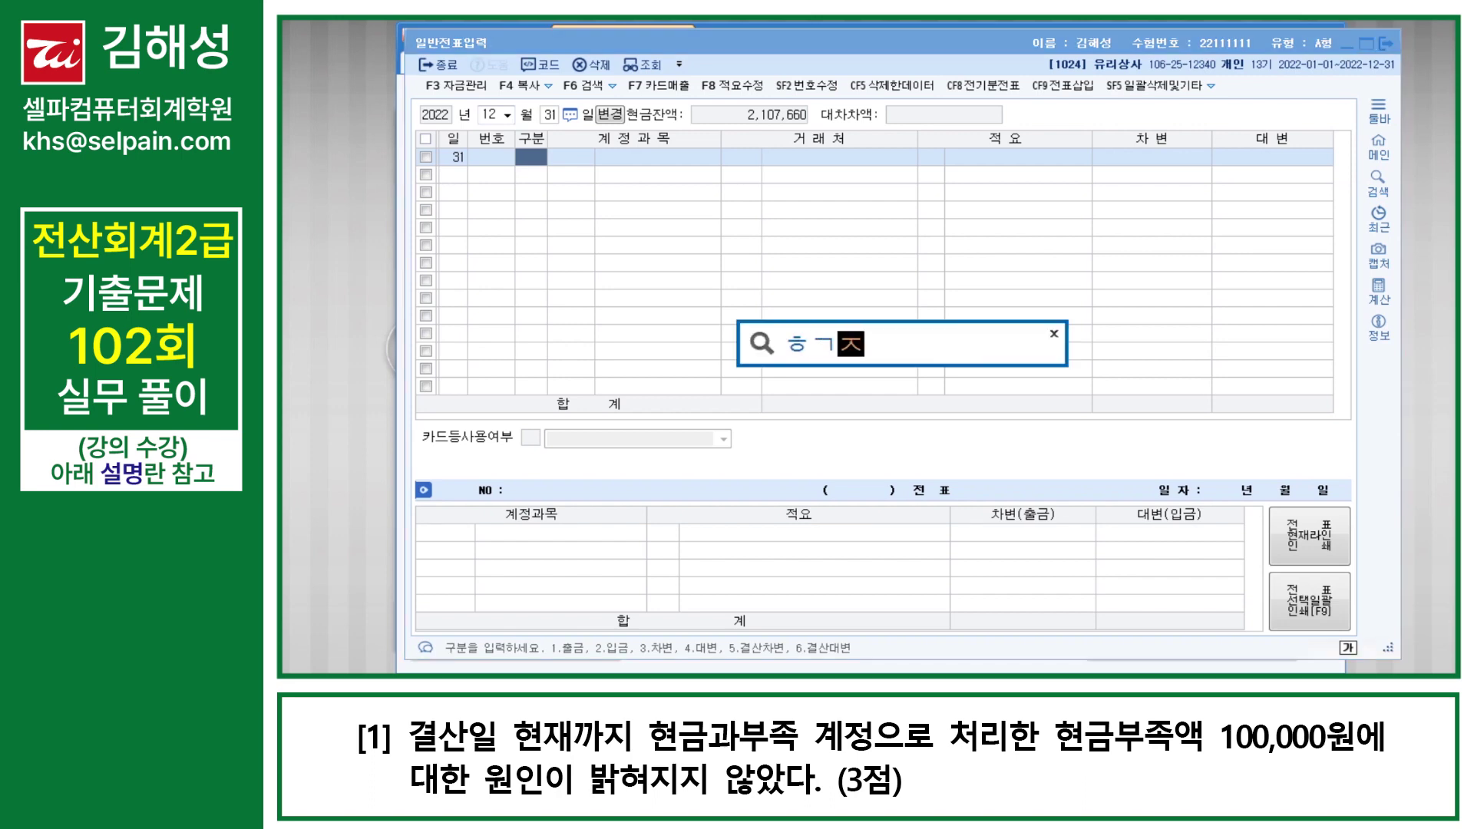
key(Return)
key(Return)
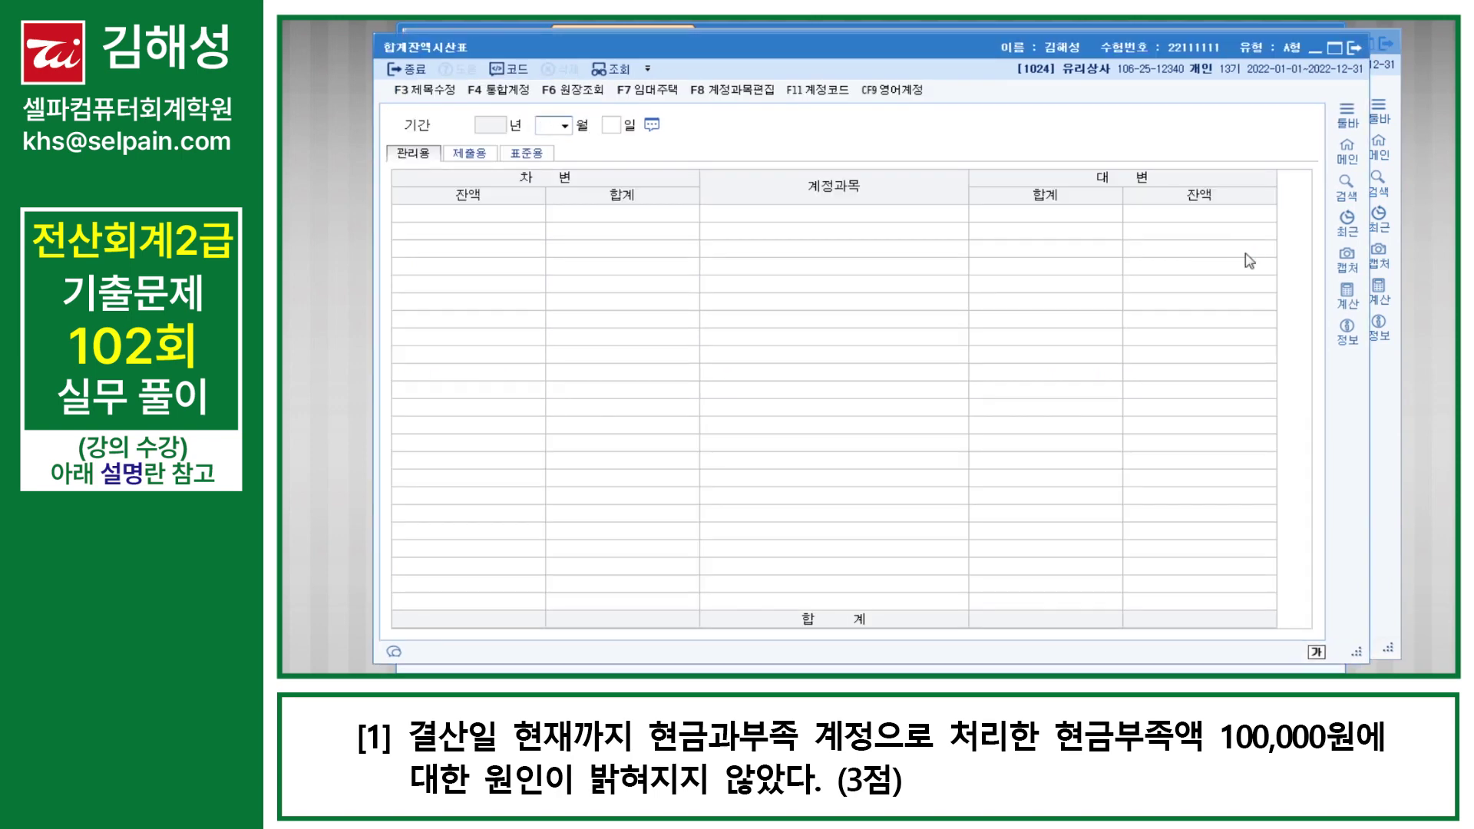
text(12)
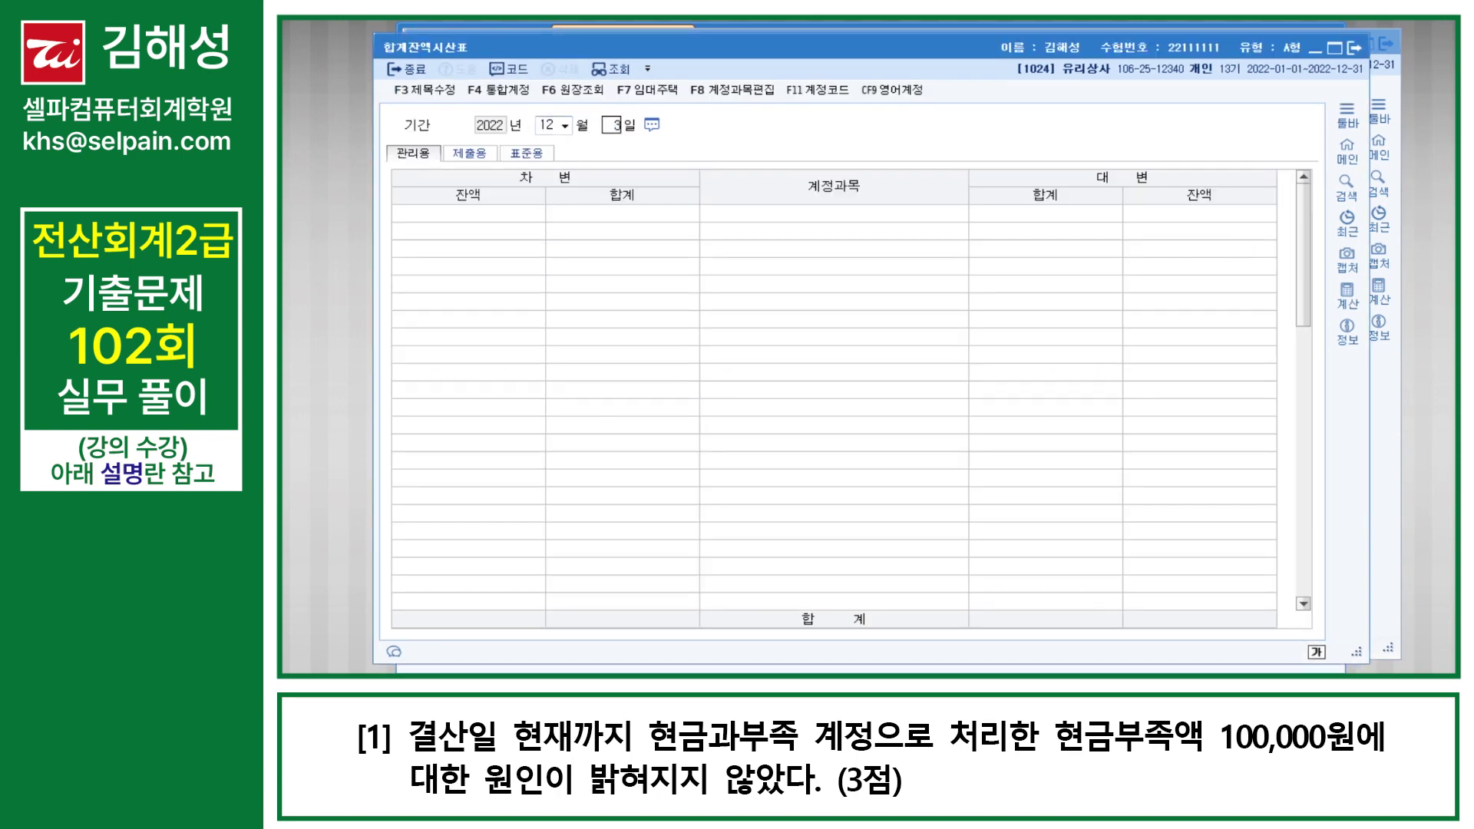
key(Return)
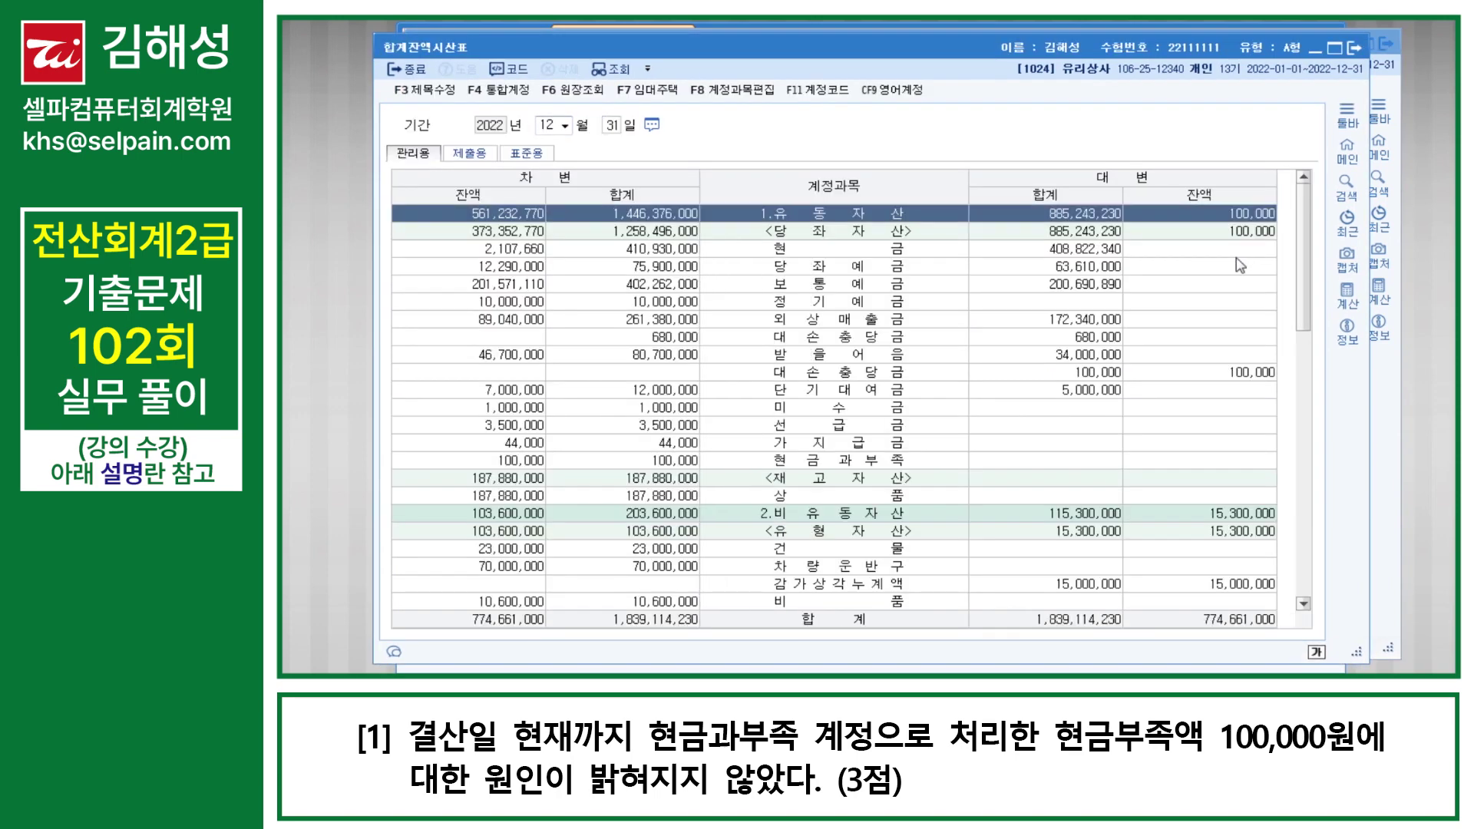
click(867, 462)
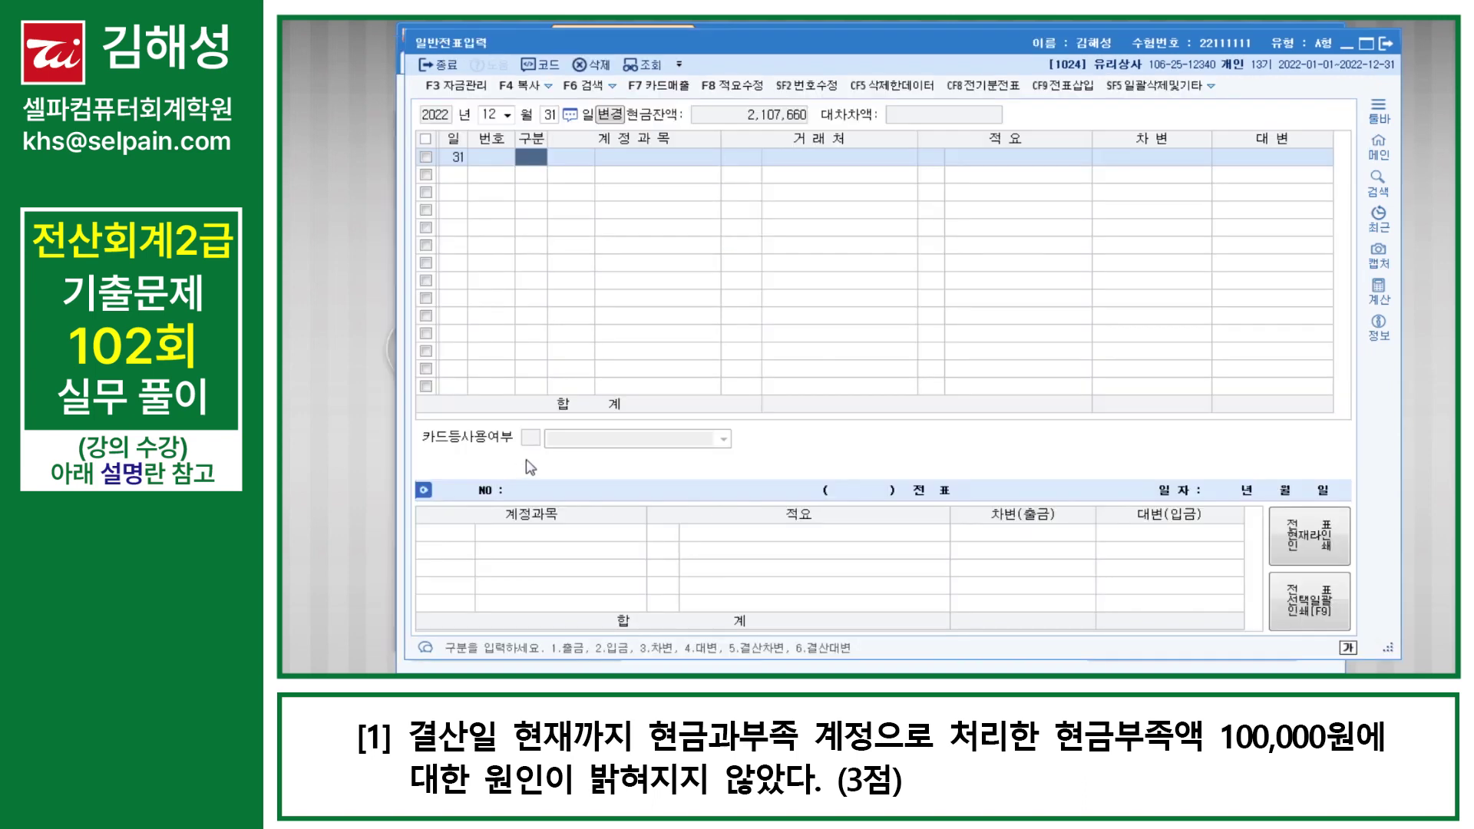
Enter a credit line (대변) of 100,000 to 0141 현금과부족, leaving vendor and 적요 blank
text(4)
key(Return)
text(금과)
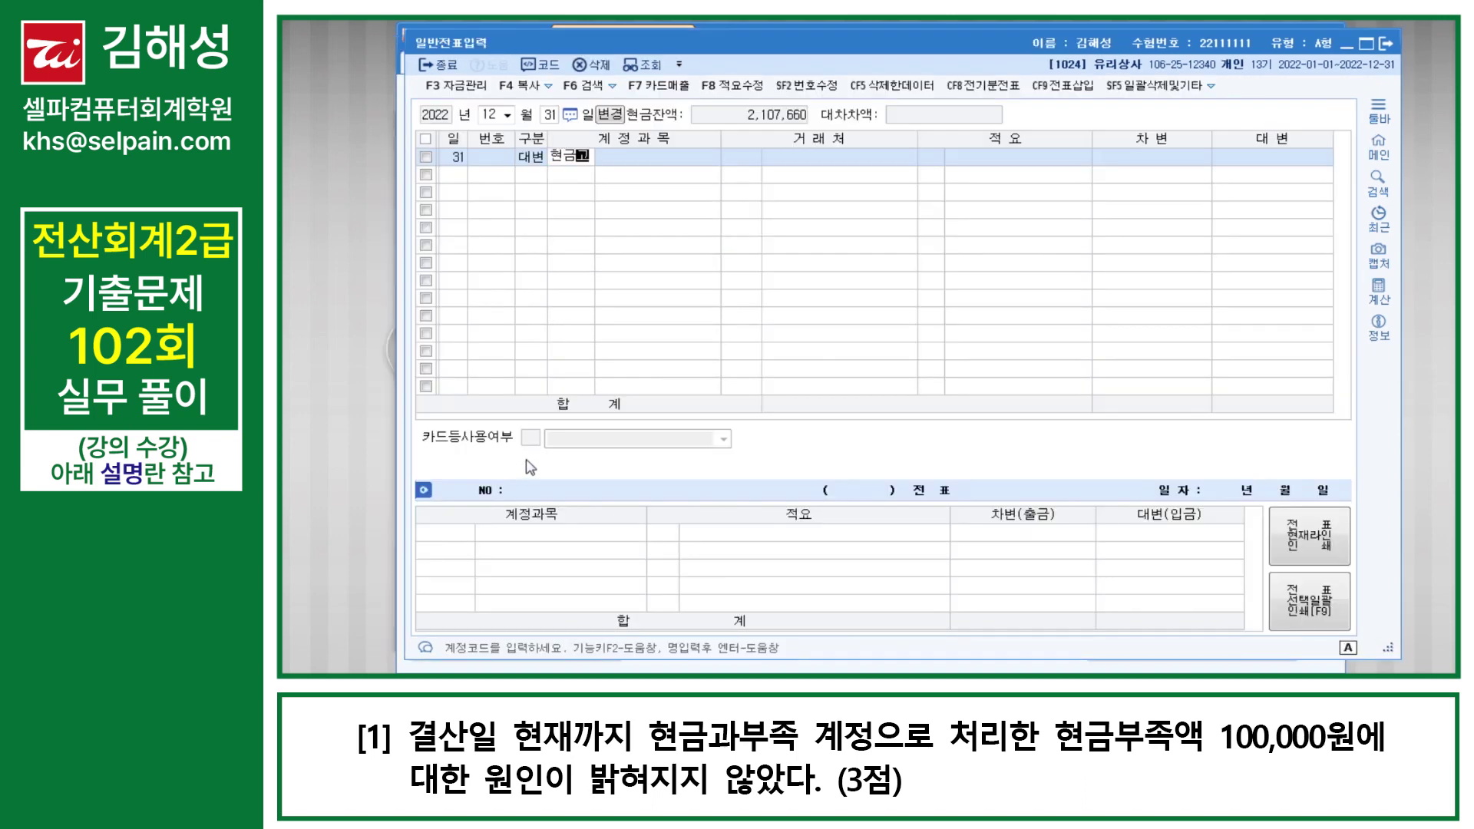
key(Return)
key(Return)
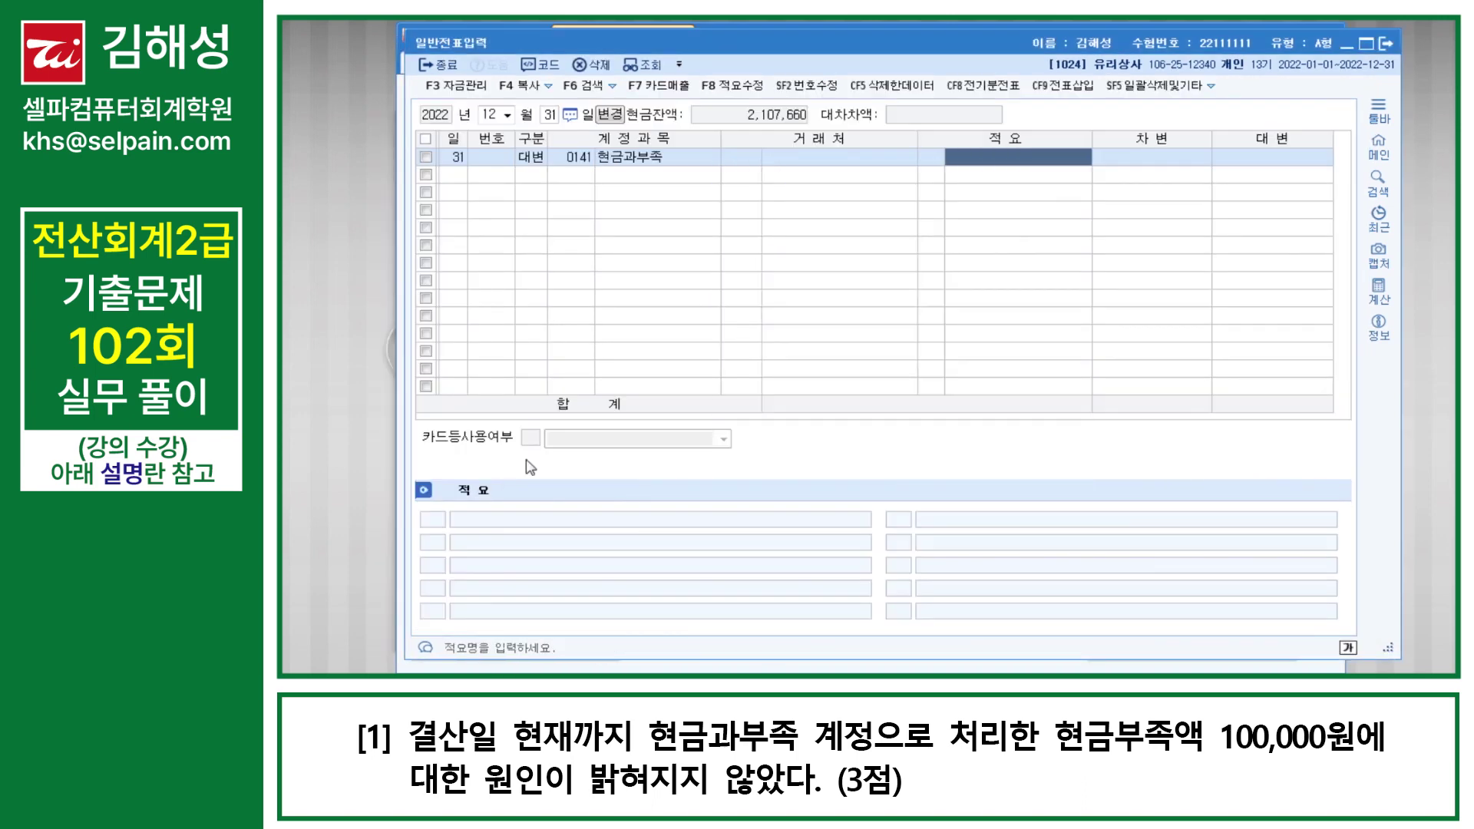
key(Return)
key(Return)
text(100,000)
key(Return)
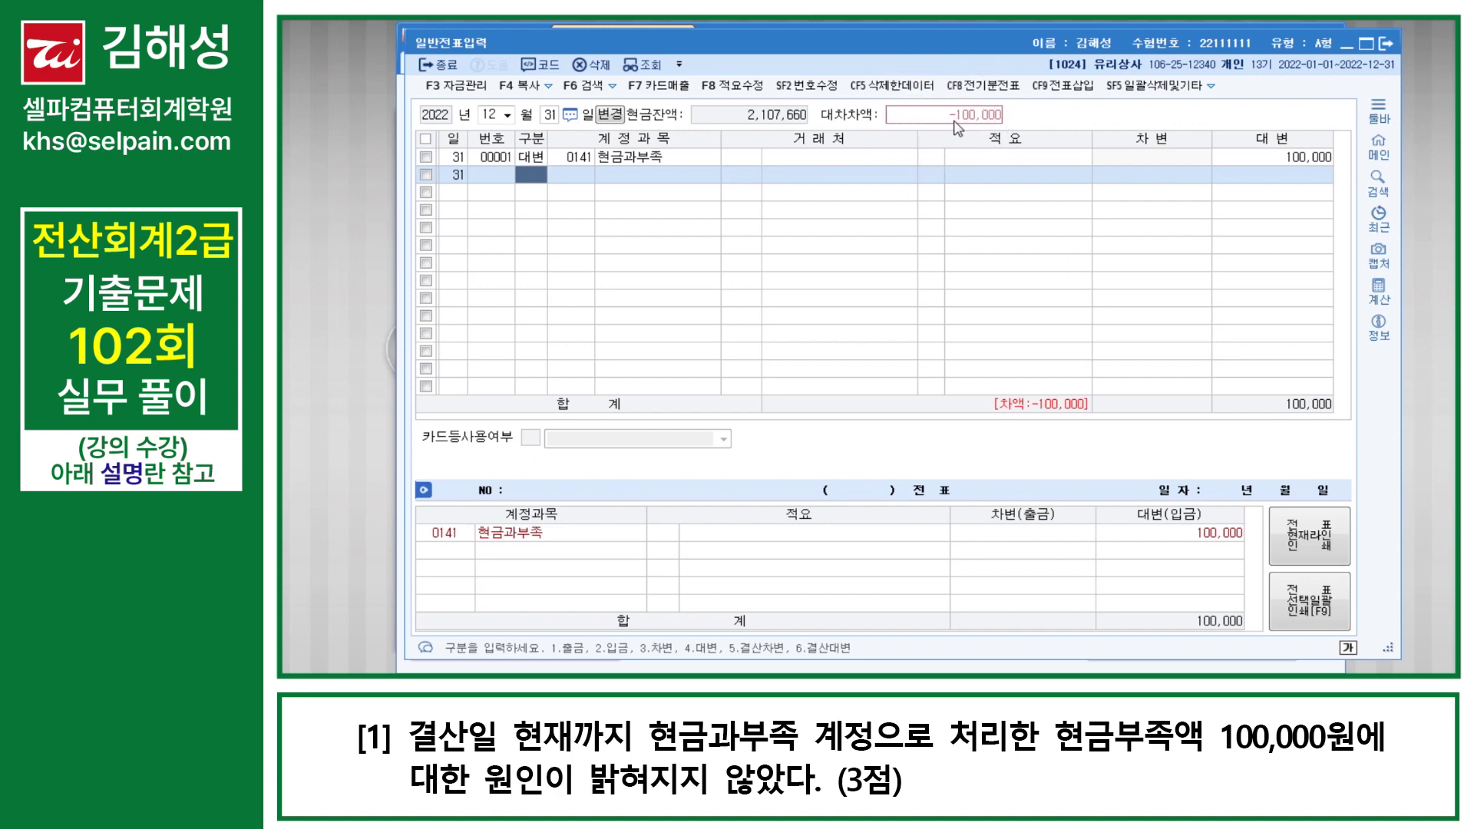
Add a debit line (차변) of 100,000 to 0980 잡손실, leaving vendor and 적요 blank
text(3)
key(Return)
text(잡손ㅅ)
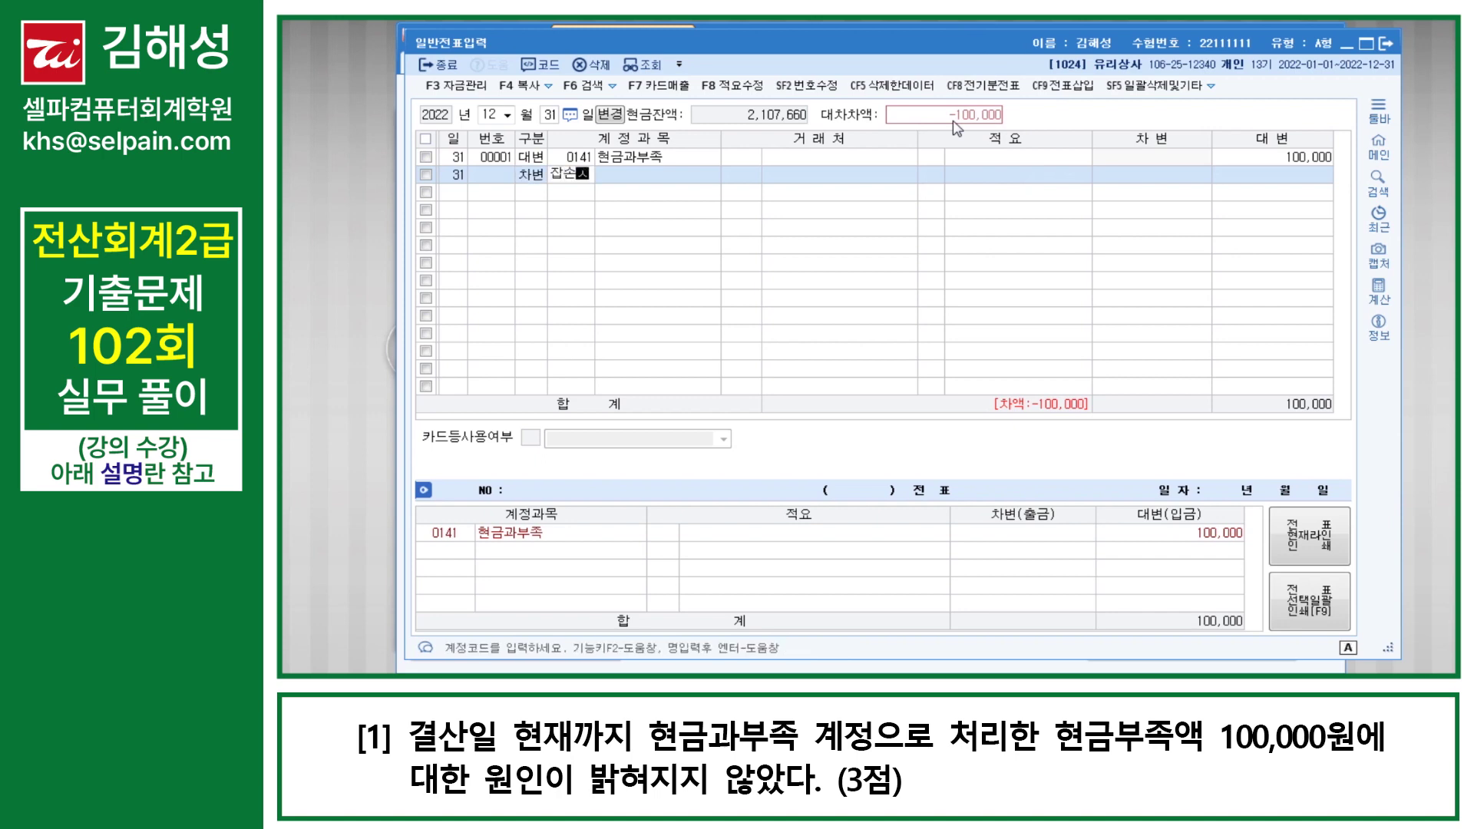
text(ㅣㄹ)
key(Return)
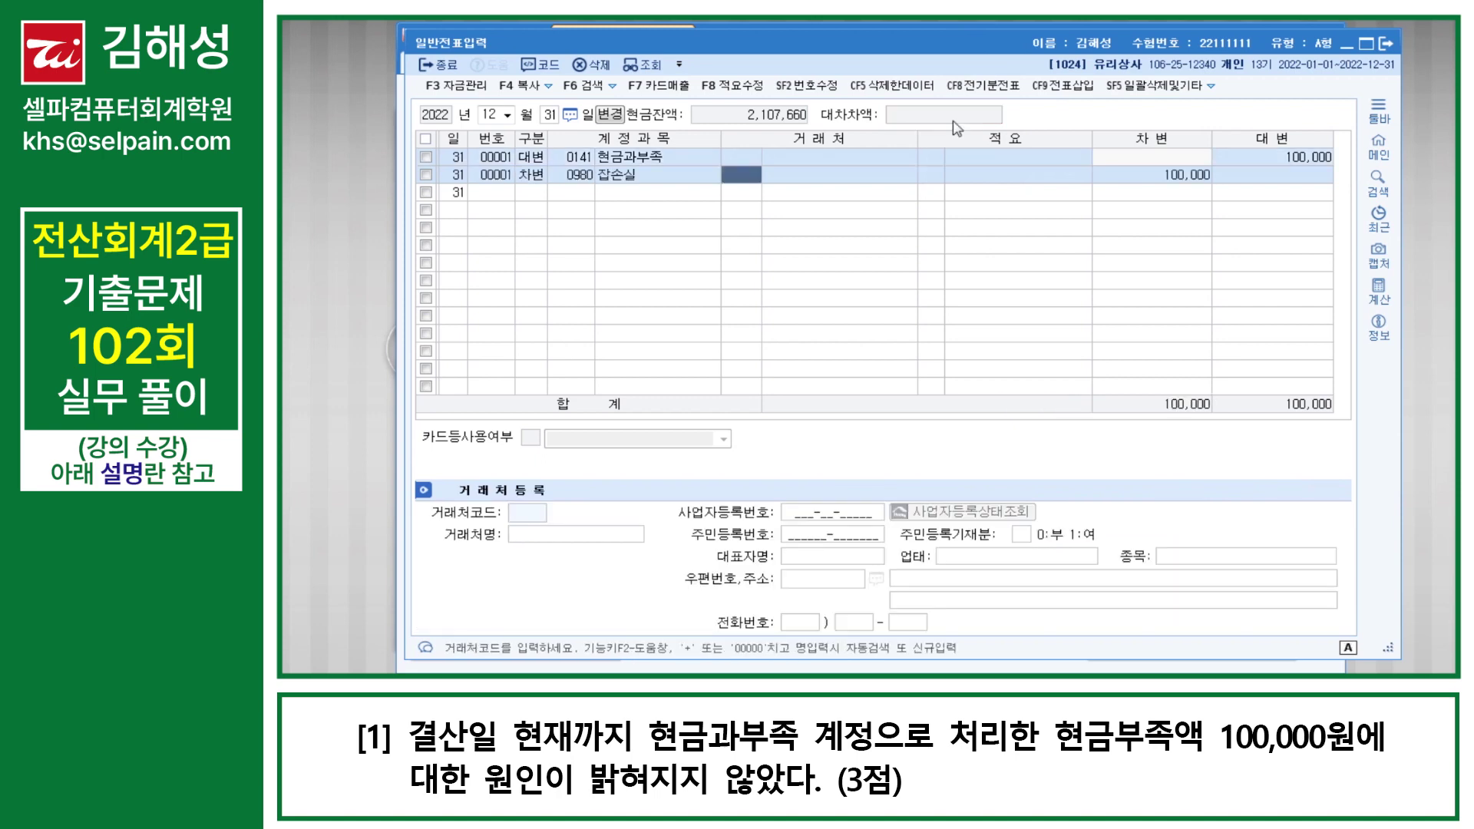
key(Return)
key(Return)
key(Return)
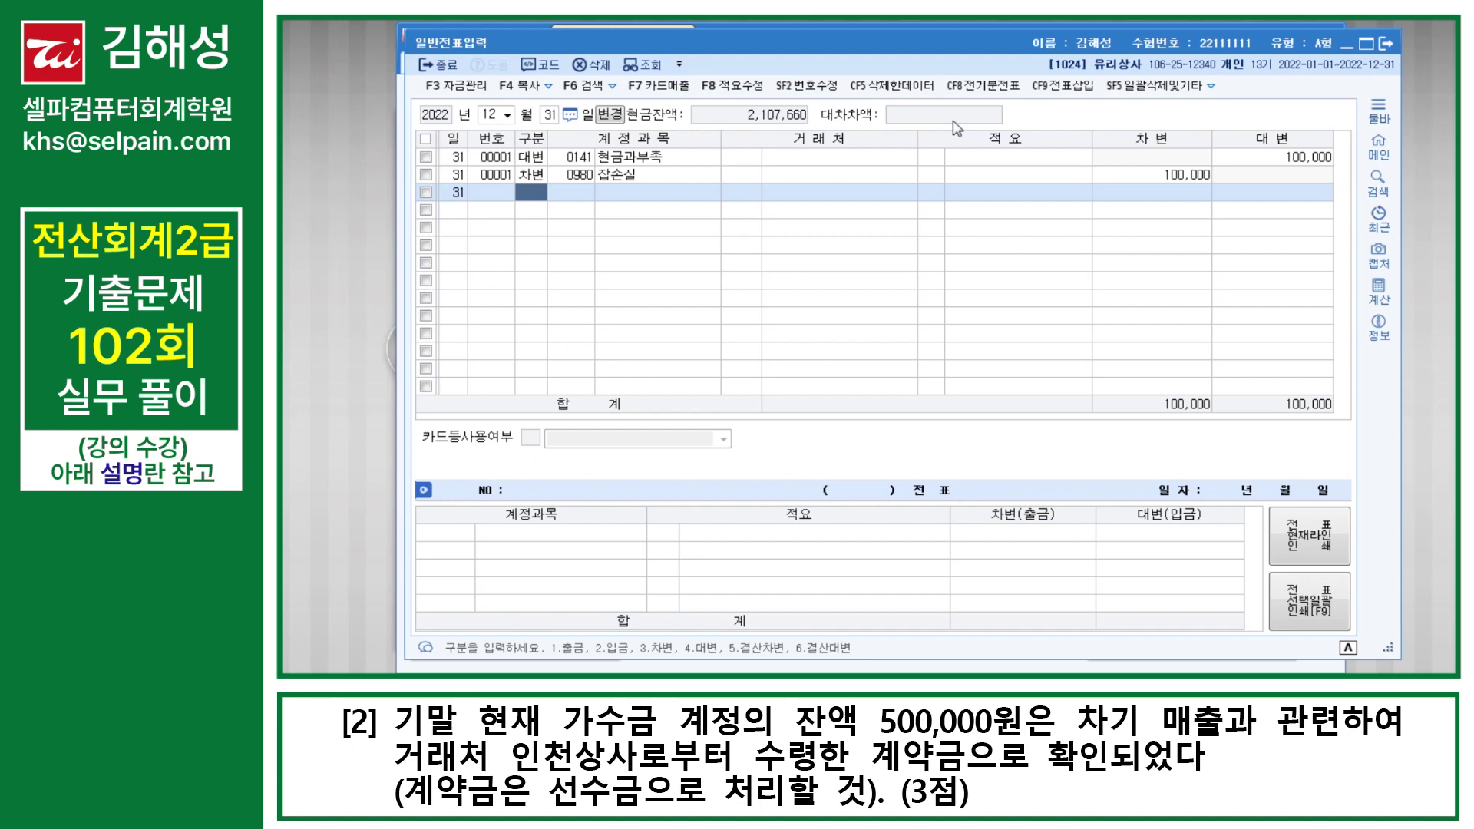
Check the 가수금 balance in the December 31 합계잔액시산표 and return to the voucher entry
key(ctrl+Return)
text(ㅎㄱㅈ)
key(Return)
key(Return)
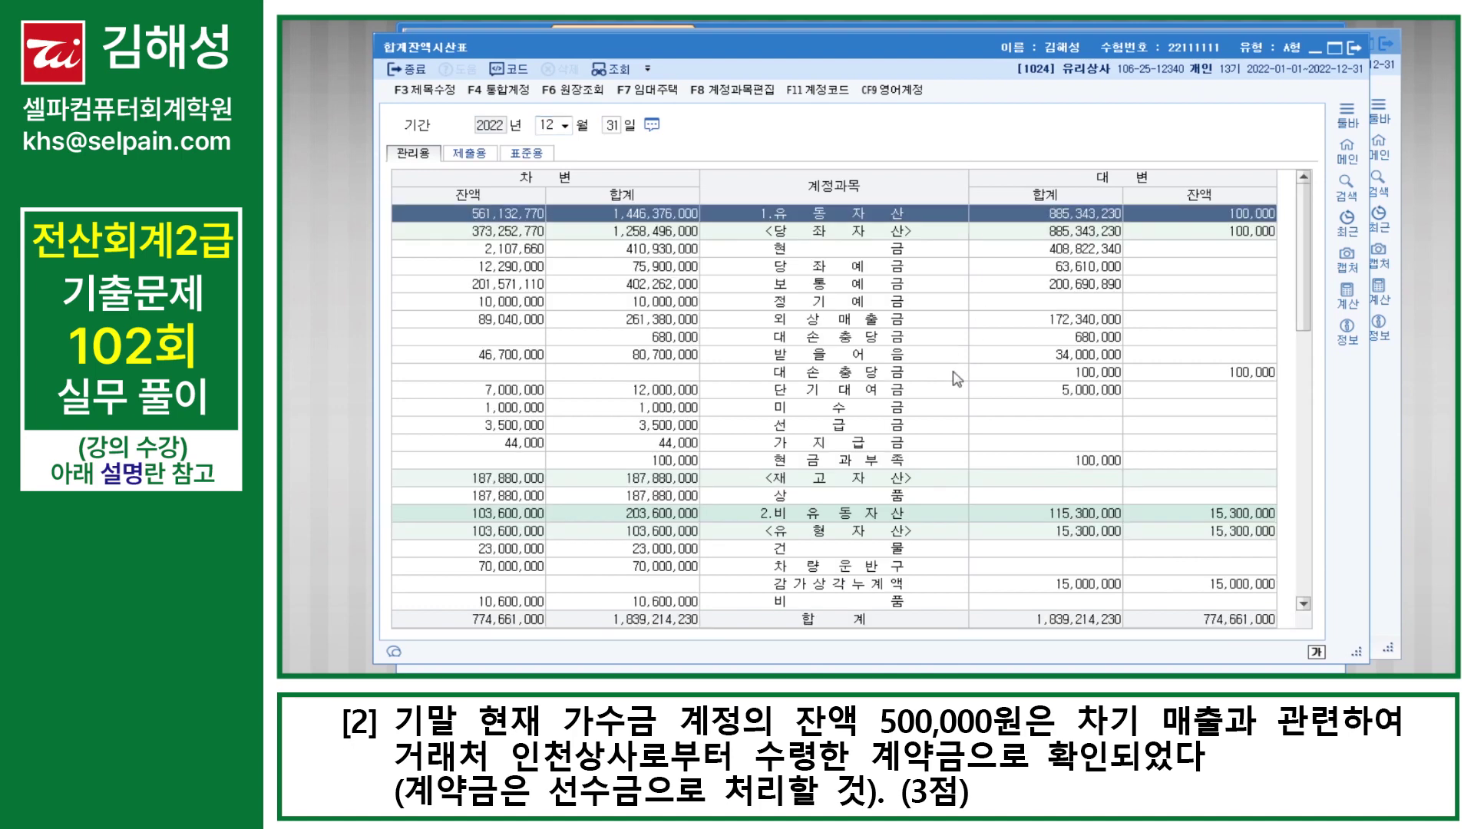
scroll(936, 414, down, 4)
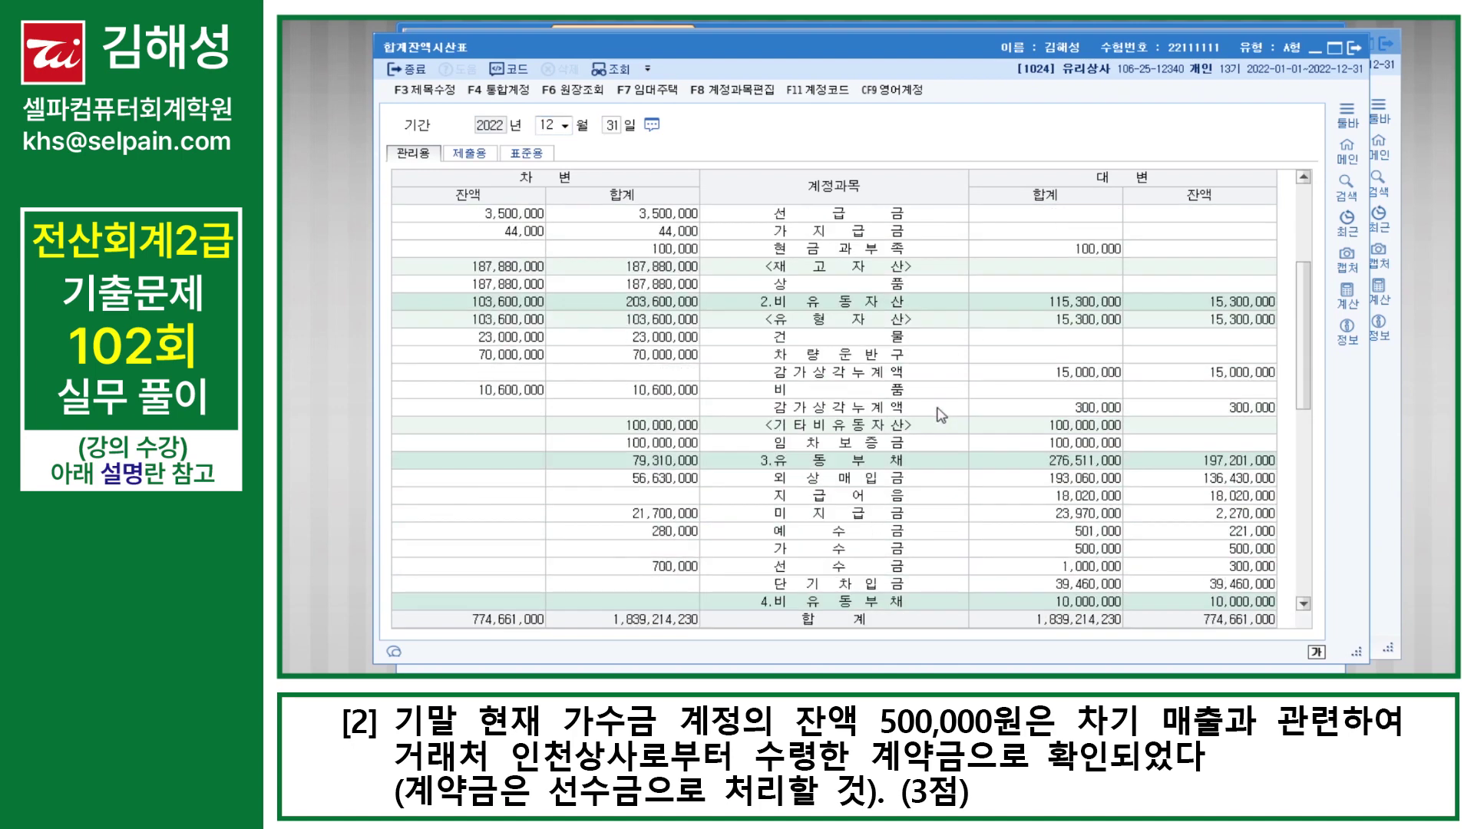
click(891, 554)
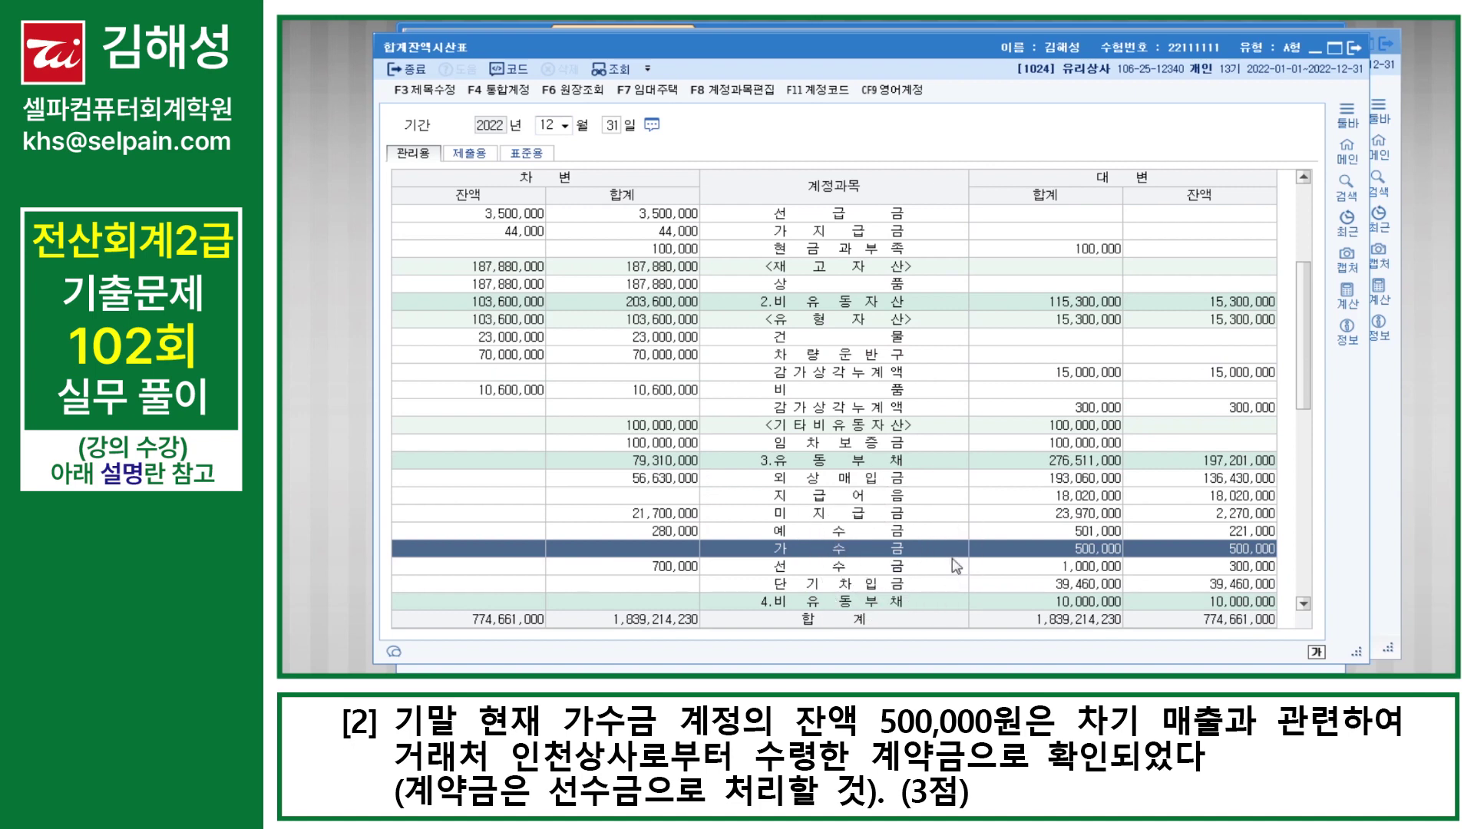
click(1227, 552)
key(Escape)
key(Escape)
Add a debit line (차변) of 500,000 to 0257 가수금, leaving vendor and 적요 blank
text(3)
key(Return)
text(257)
key(Return)
key(Return)
key(Return)
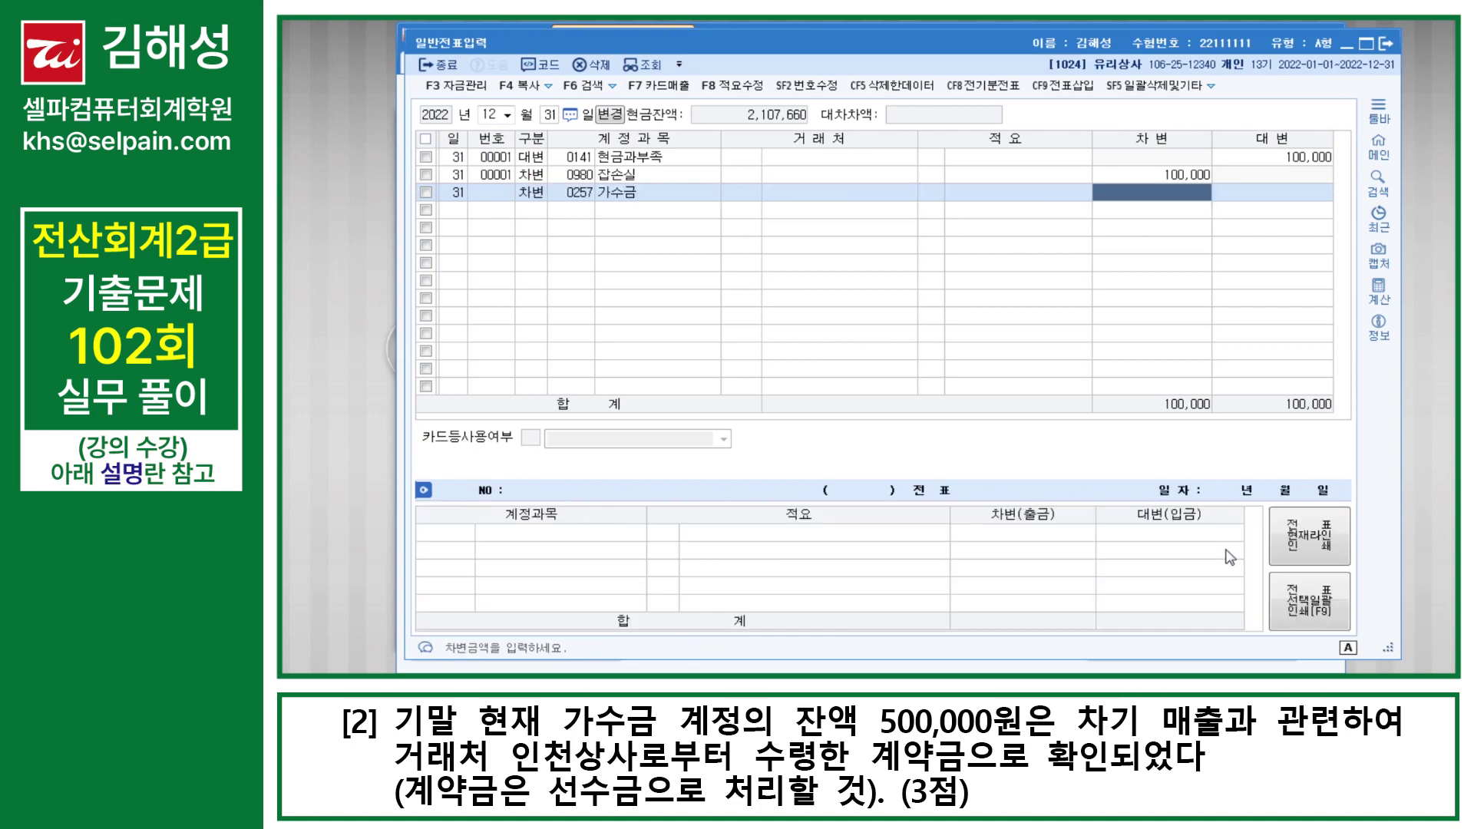
text(5000000)
key(Return)
Add the balancing 500,000 credit line (대변) to 0259 선수금 with vendor 인천상사 and no 적요
text(4)
key(Return)
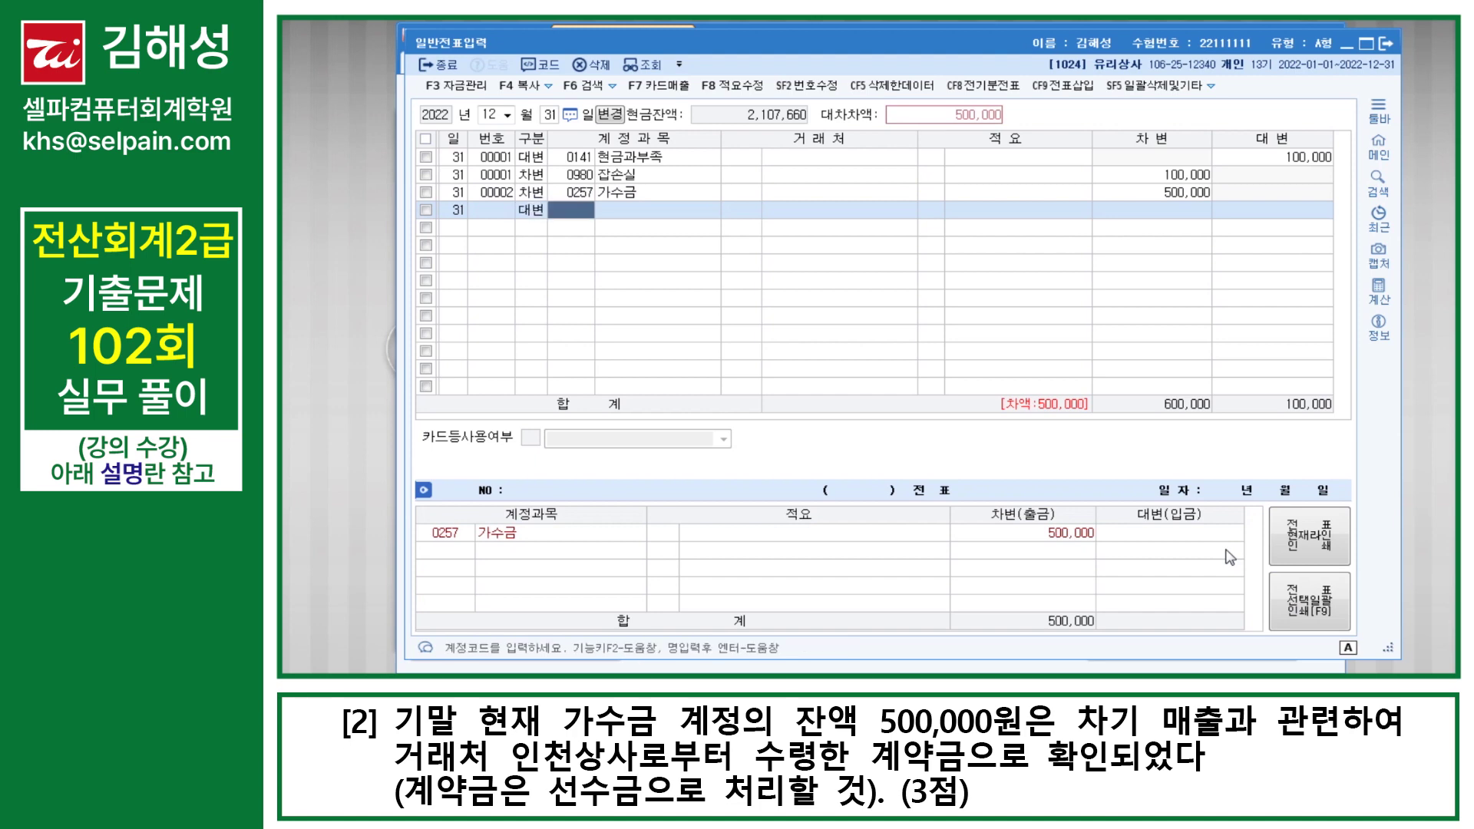
text(선수)
key(Return)
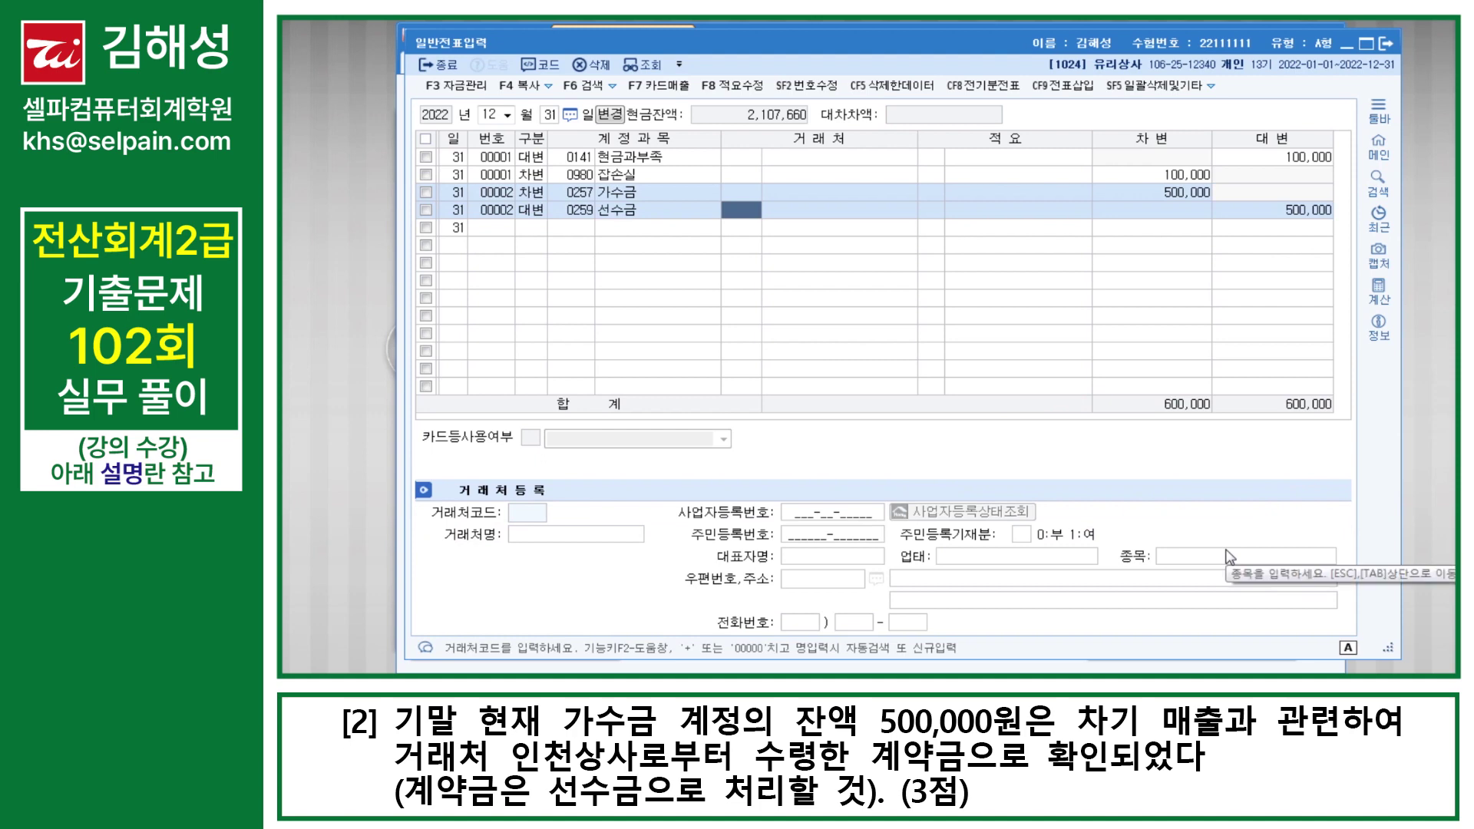
text(인천)
key(Return)
key(Down)
key(Return)
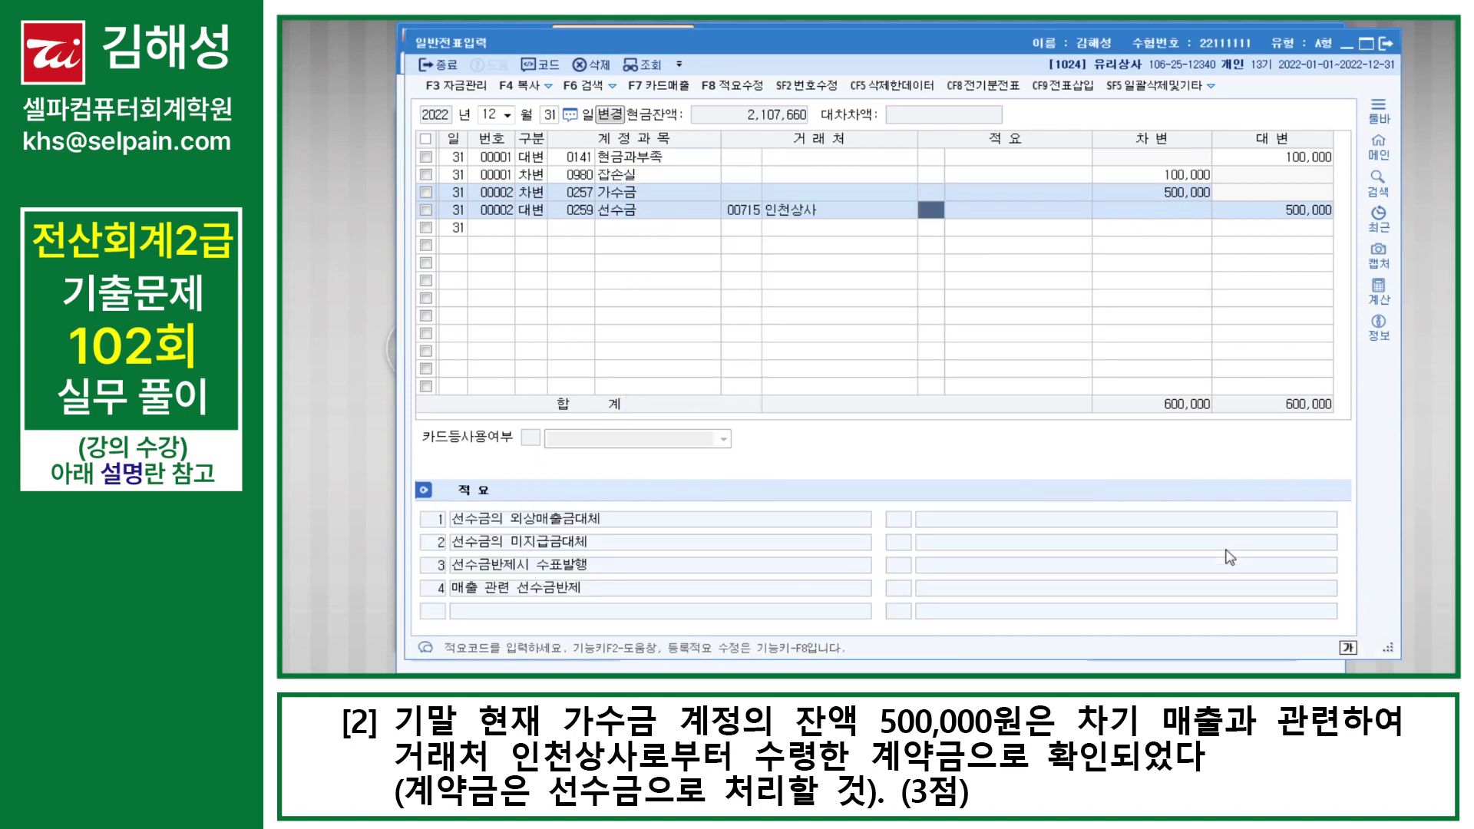
key(Return)
key(Return)
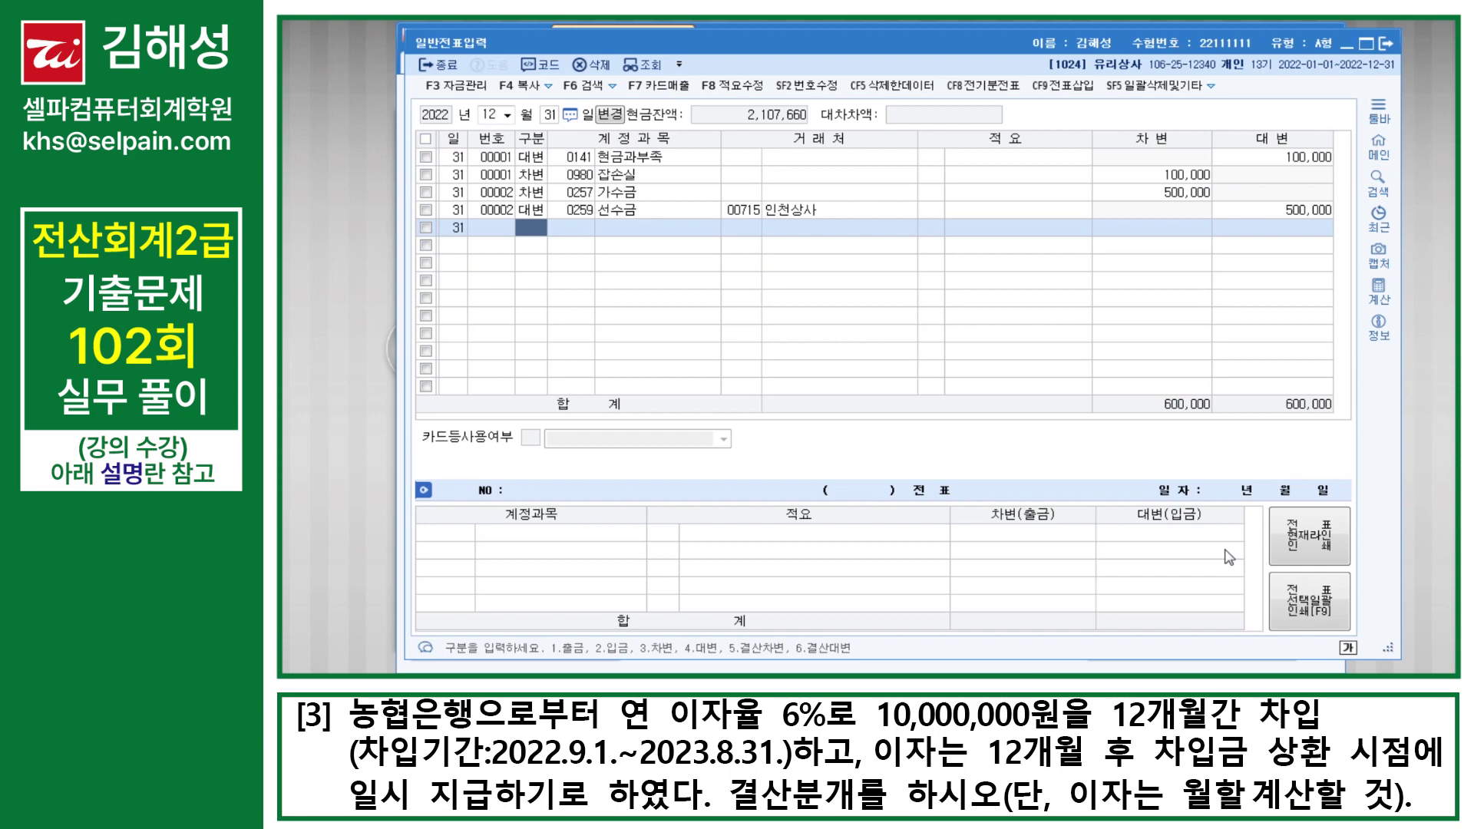
Open Notepad (메모장) and write the annual interest calculation "10,000,000 * 6% = 1년분 이자 600,000"
click(305, 692)
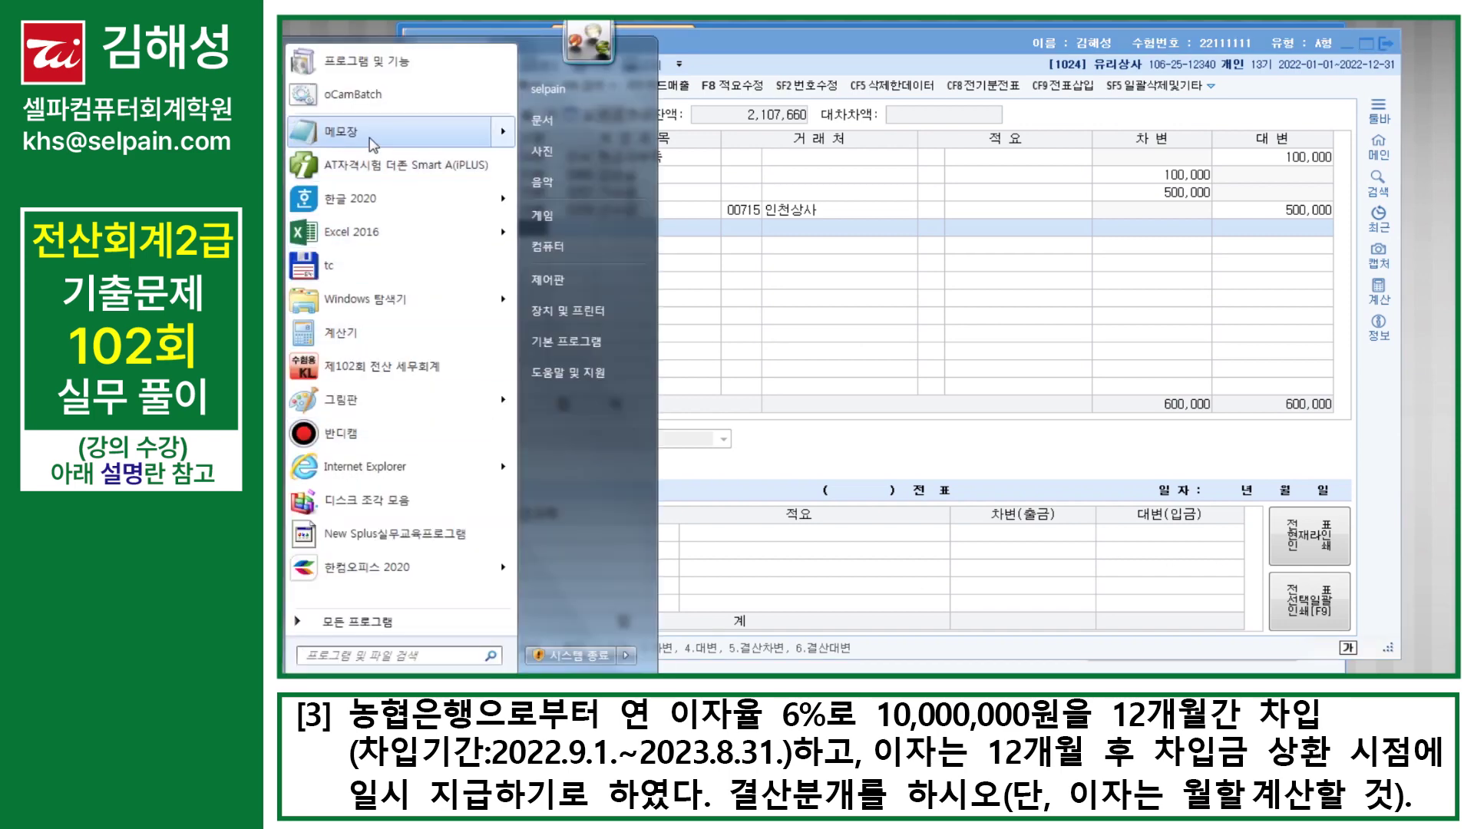
click(337, 132)
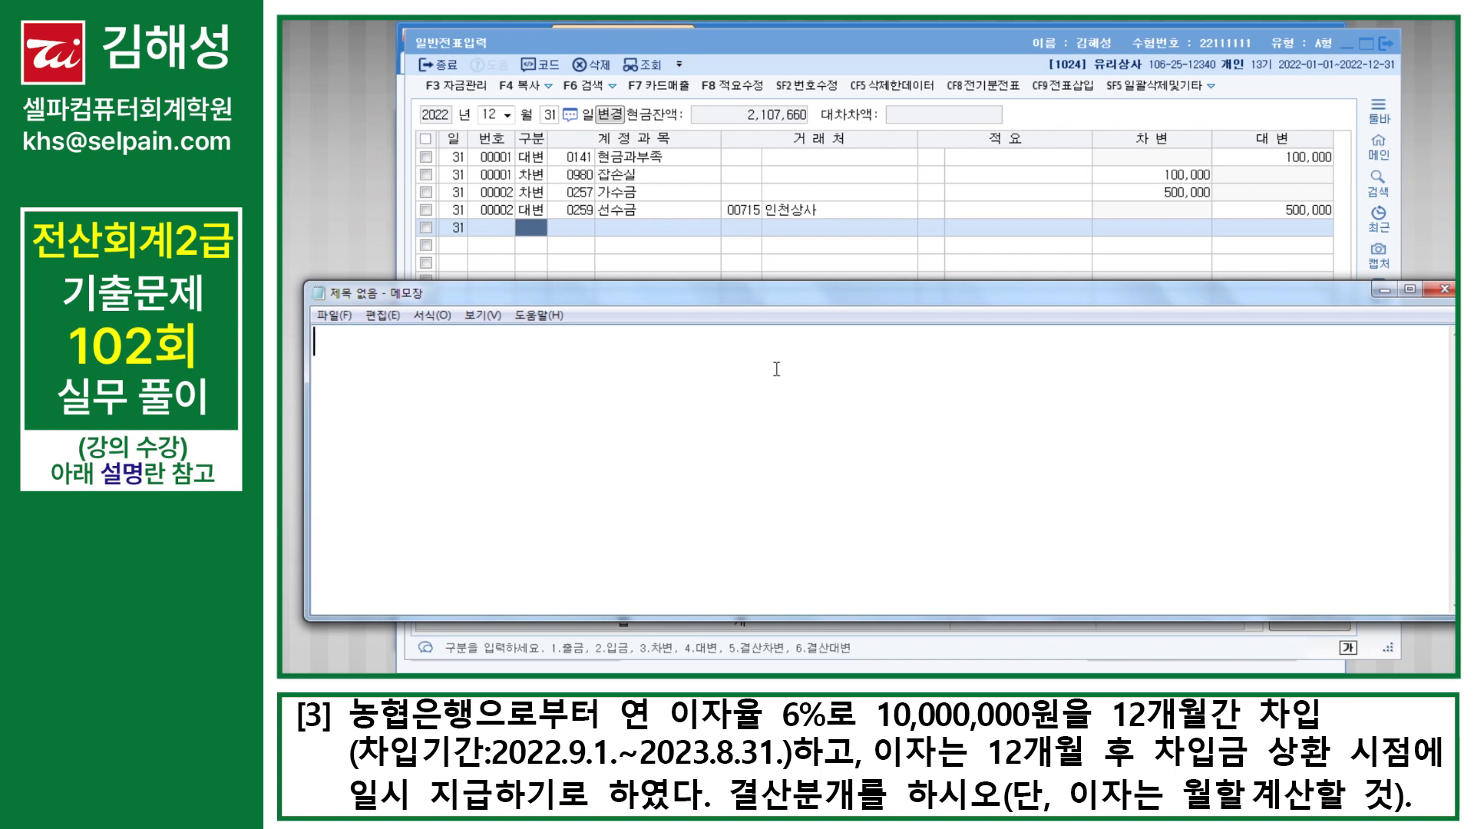
text(10,000,0)
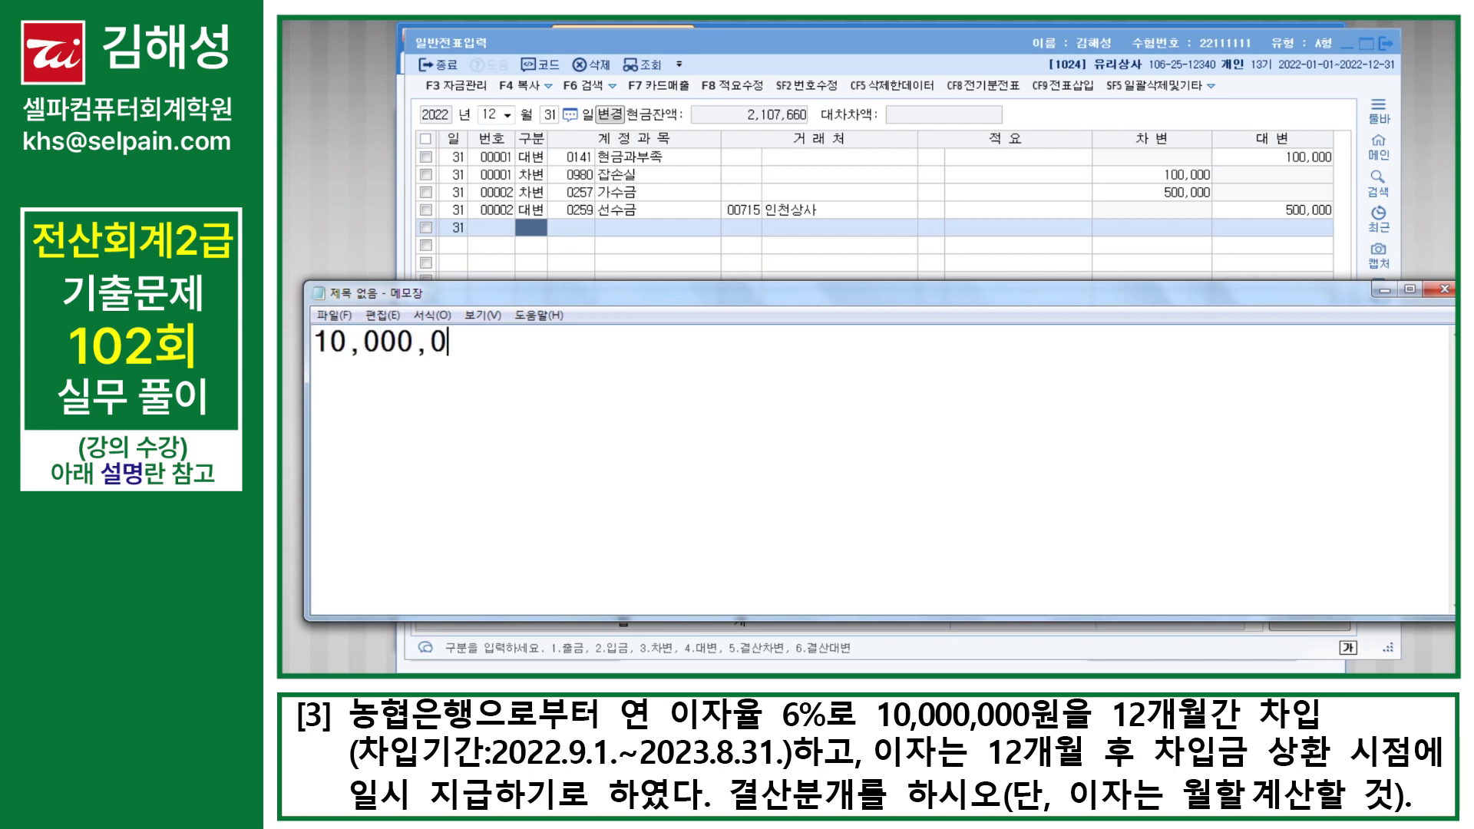
text(00  * 6)
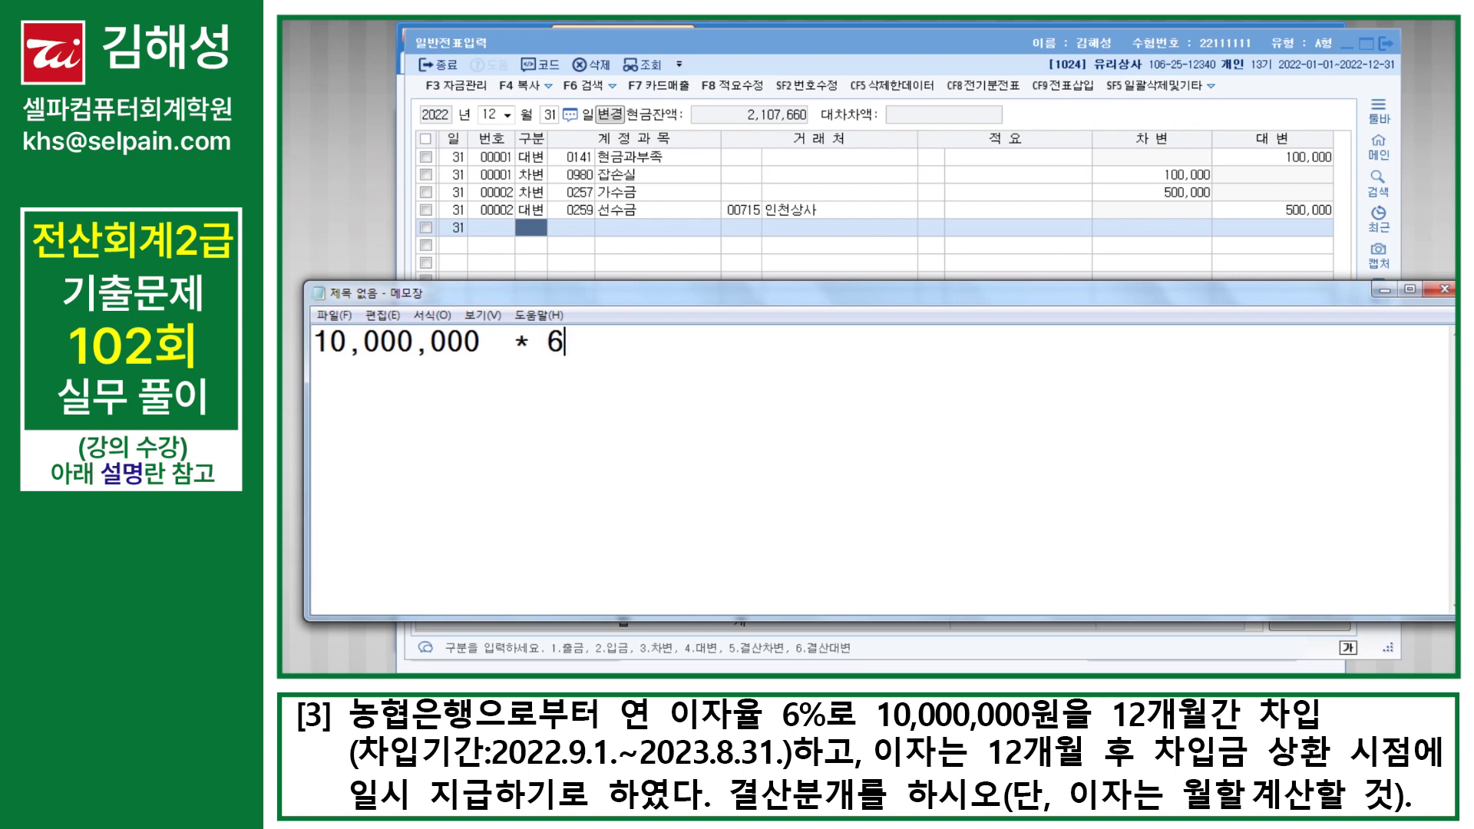
text(% = 1s)
key(BackSpace)
text(년분)
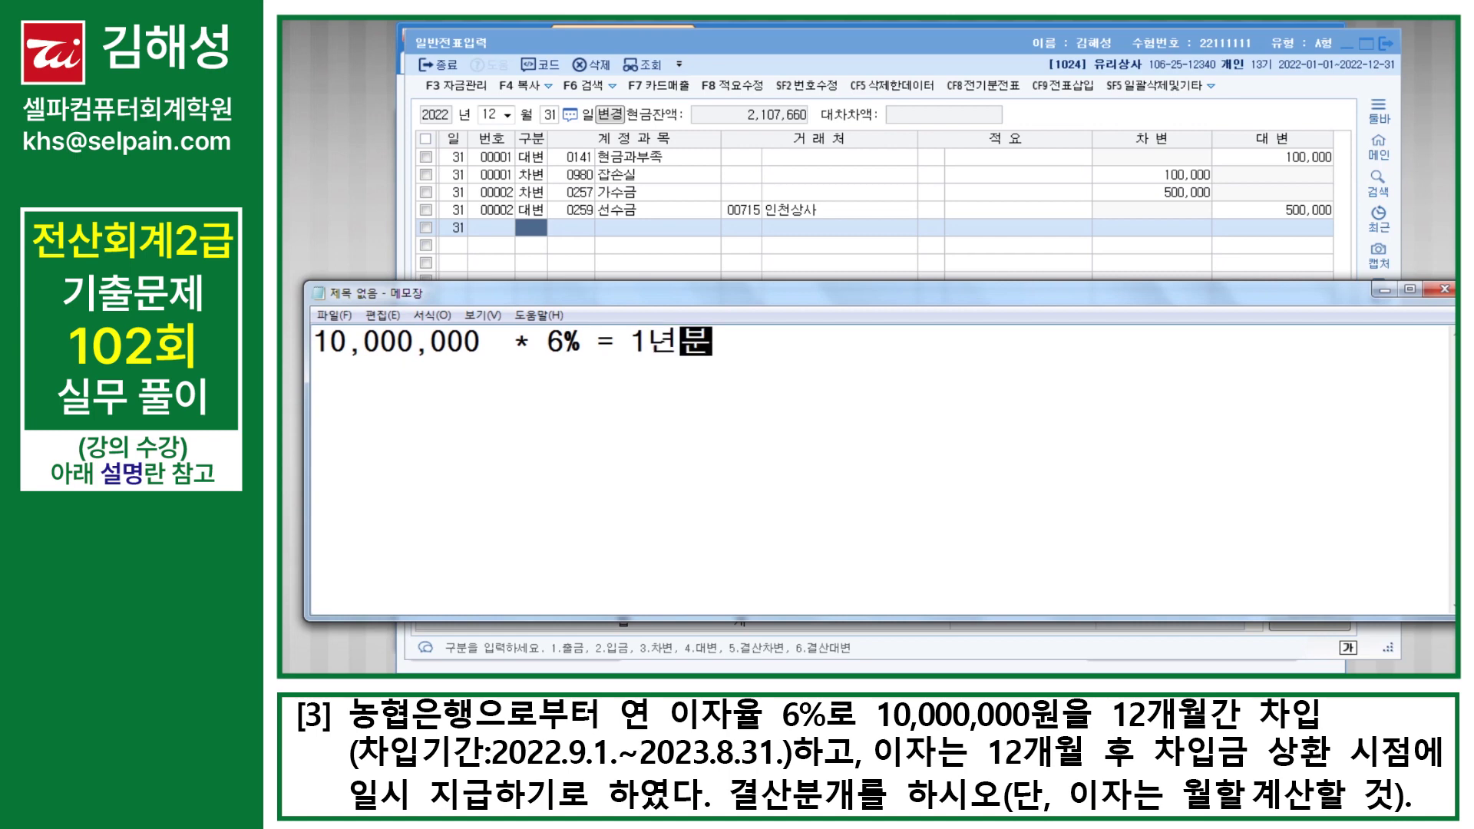
text(이자 600,000)
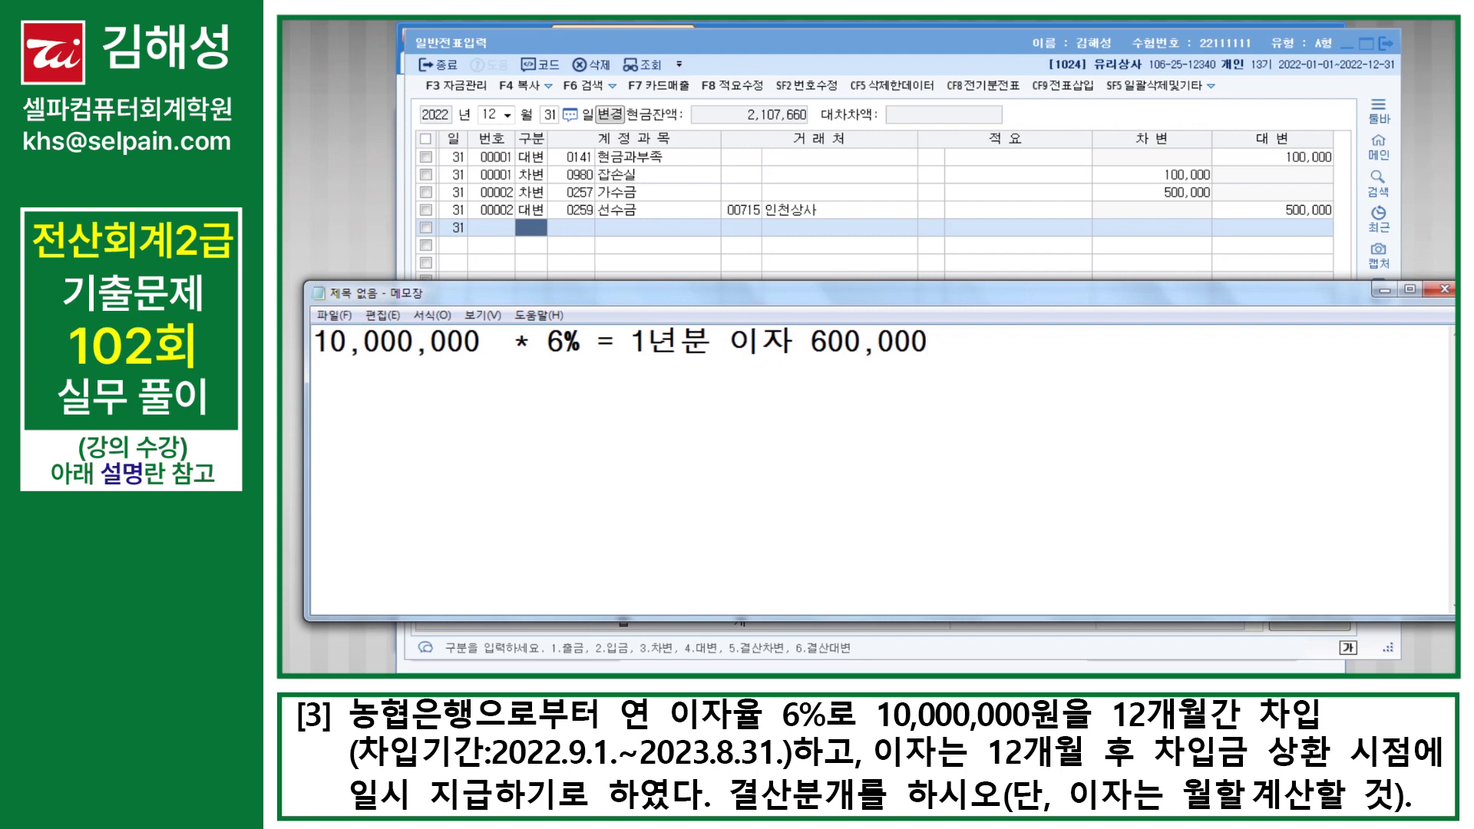
Extend the interest note with the monthly amount "/ 12 = 1개월에 50,000"
text(/ 1)
text(2 =)
text( 1갱)
text(월에 )
text(50,000)
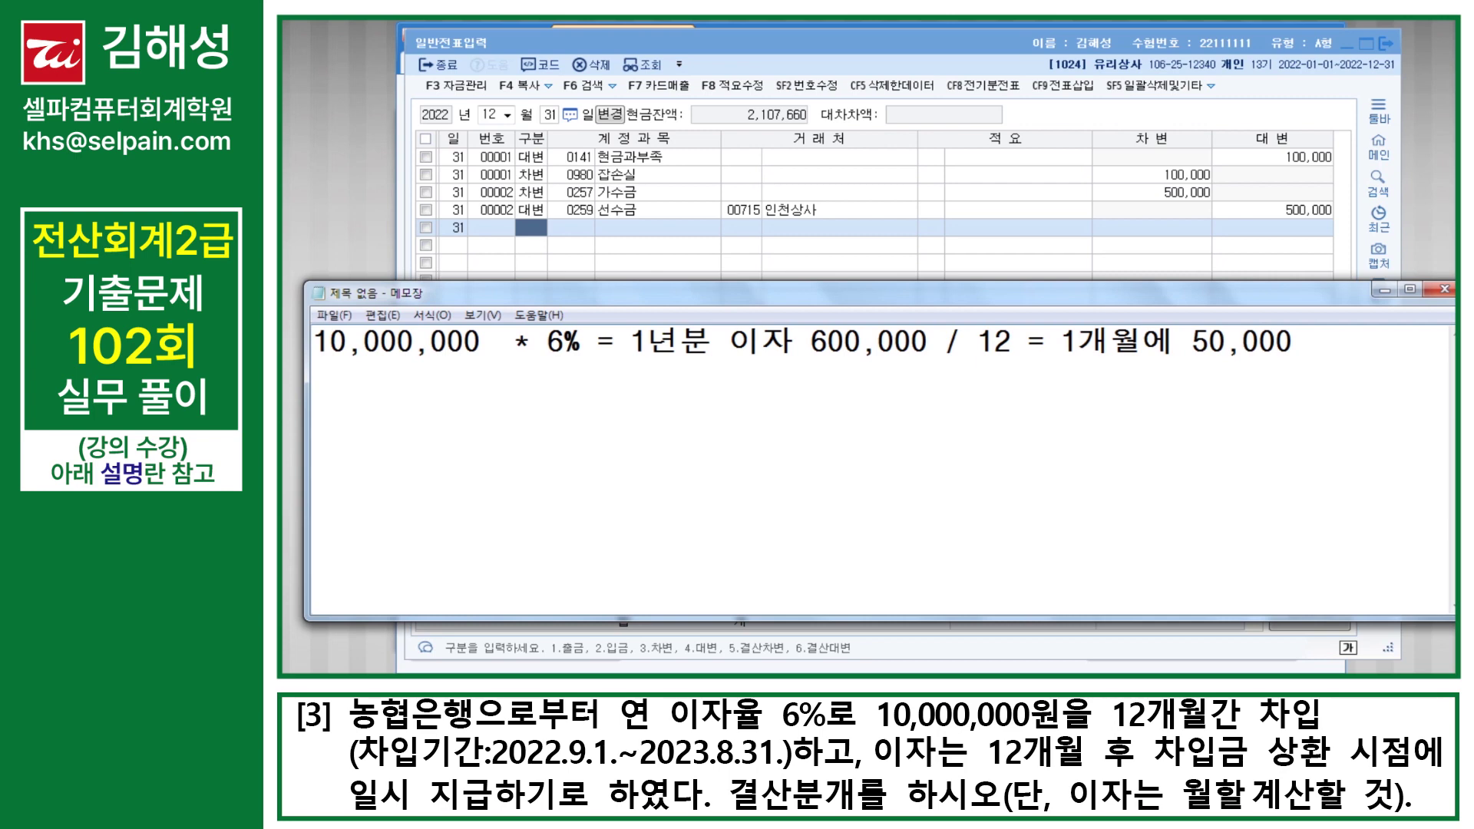
Below the interest calculation, note the accrual period "9월1일 ~ 12월31일 = 4개월분"
key(Return)
key(Return)
text(9월1일 ~ 12월)
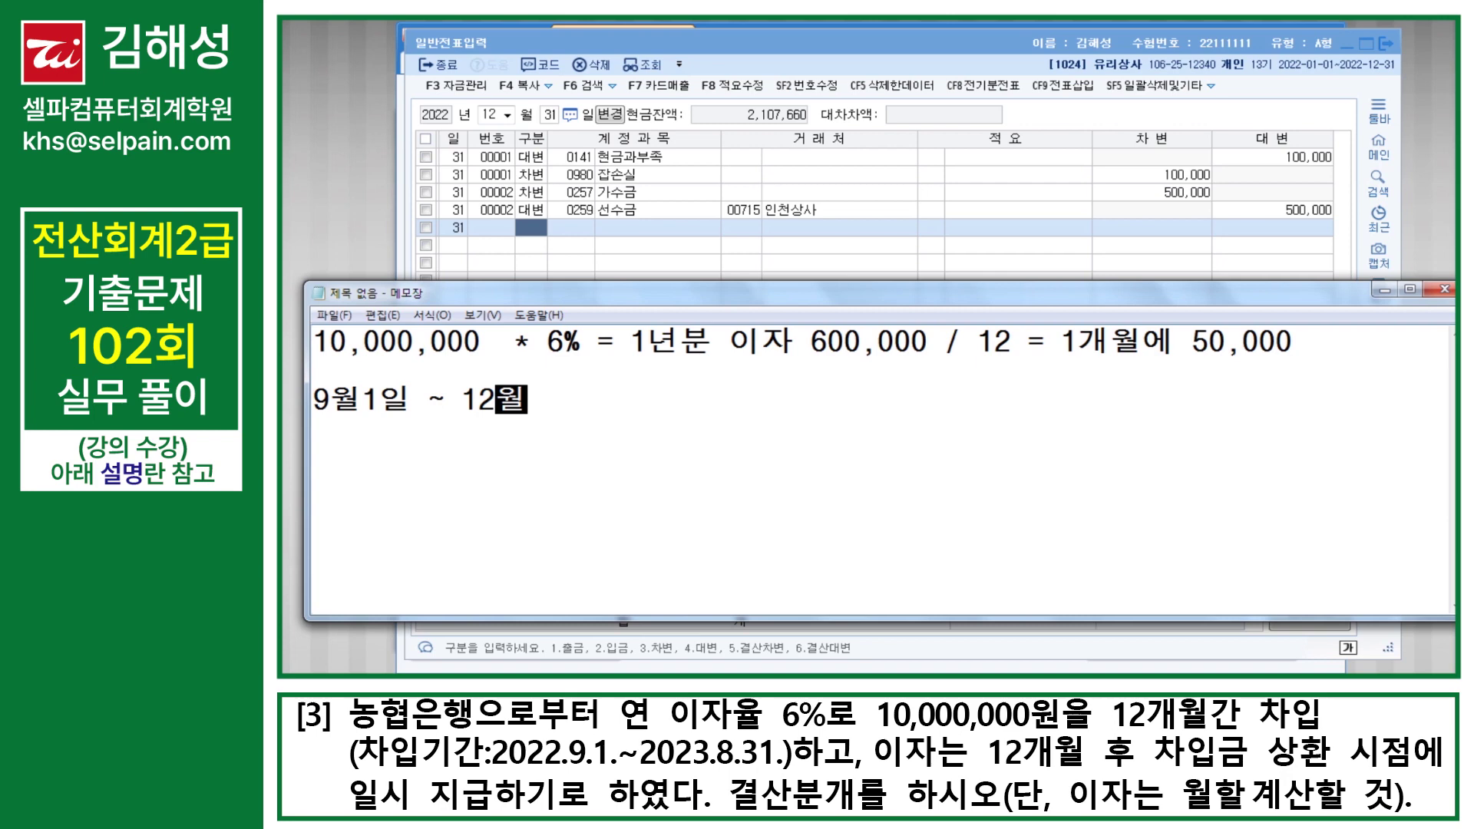
key(BackSpace)
text(31일)
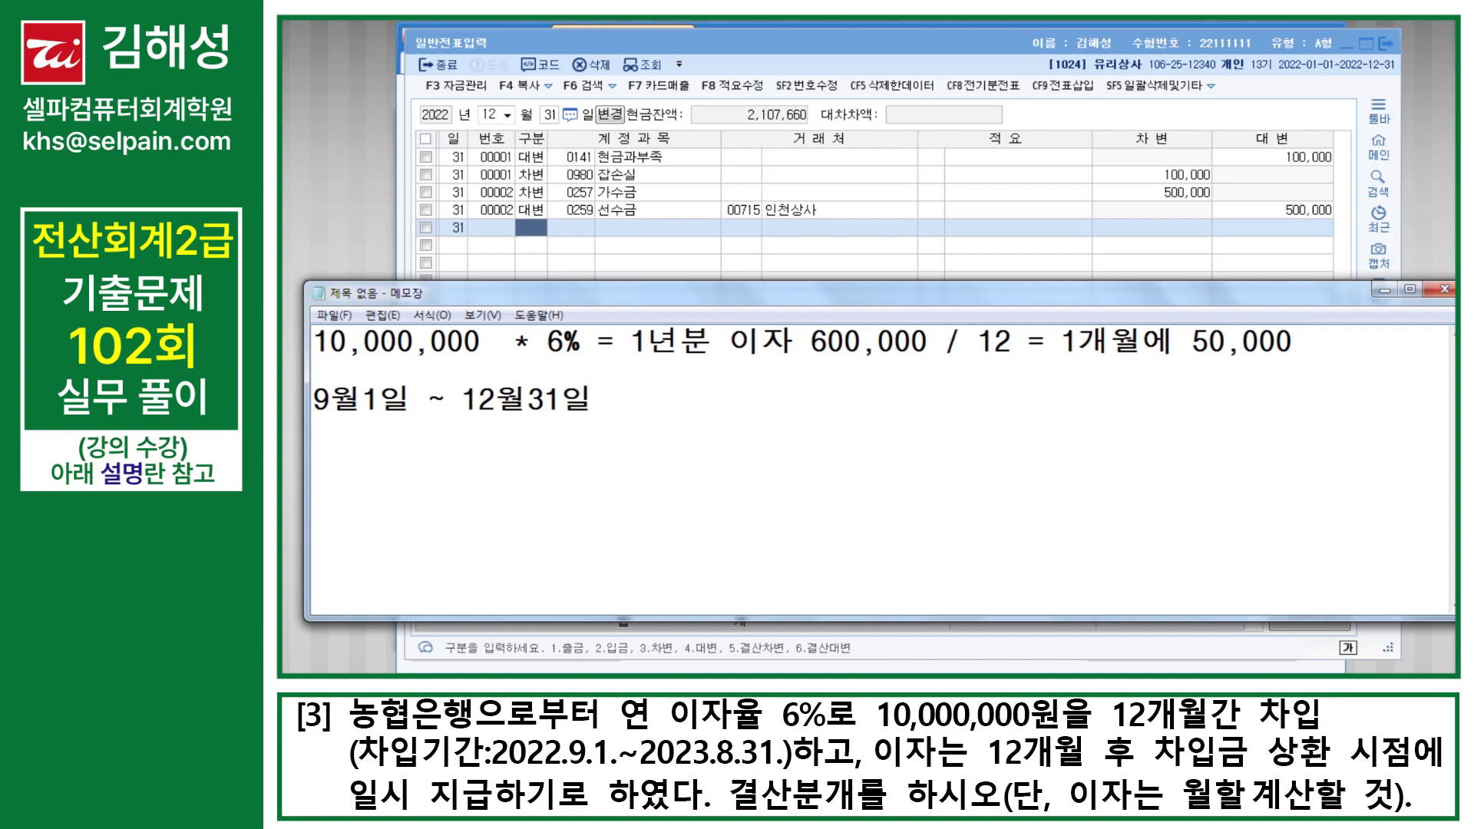
text(= 4개우월분 )
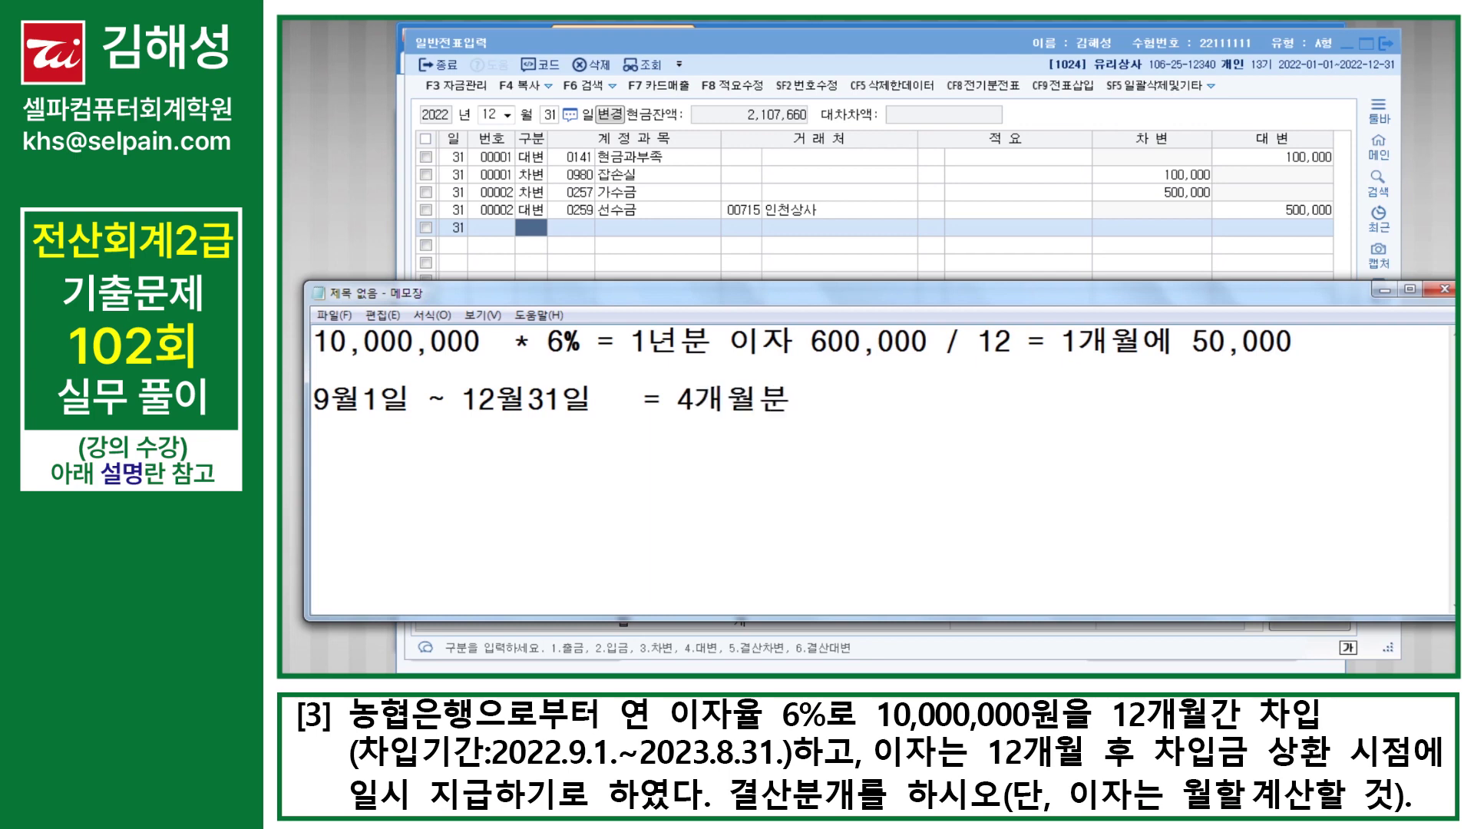
Complete the accrual period note with "50,000 * 4 = 200,000 미지급" and highlight that accrued amount
text(50,000 )
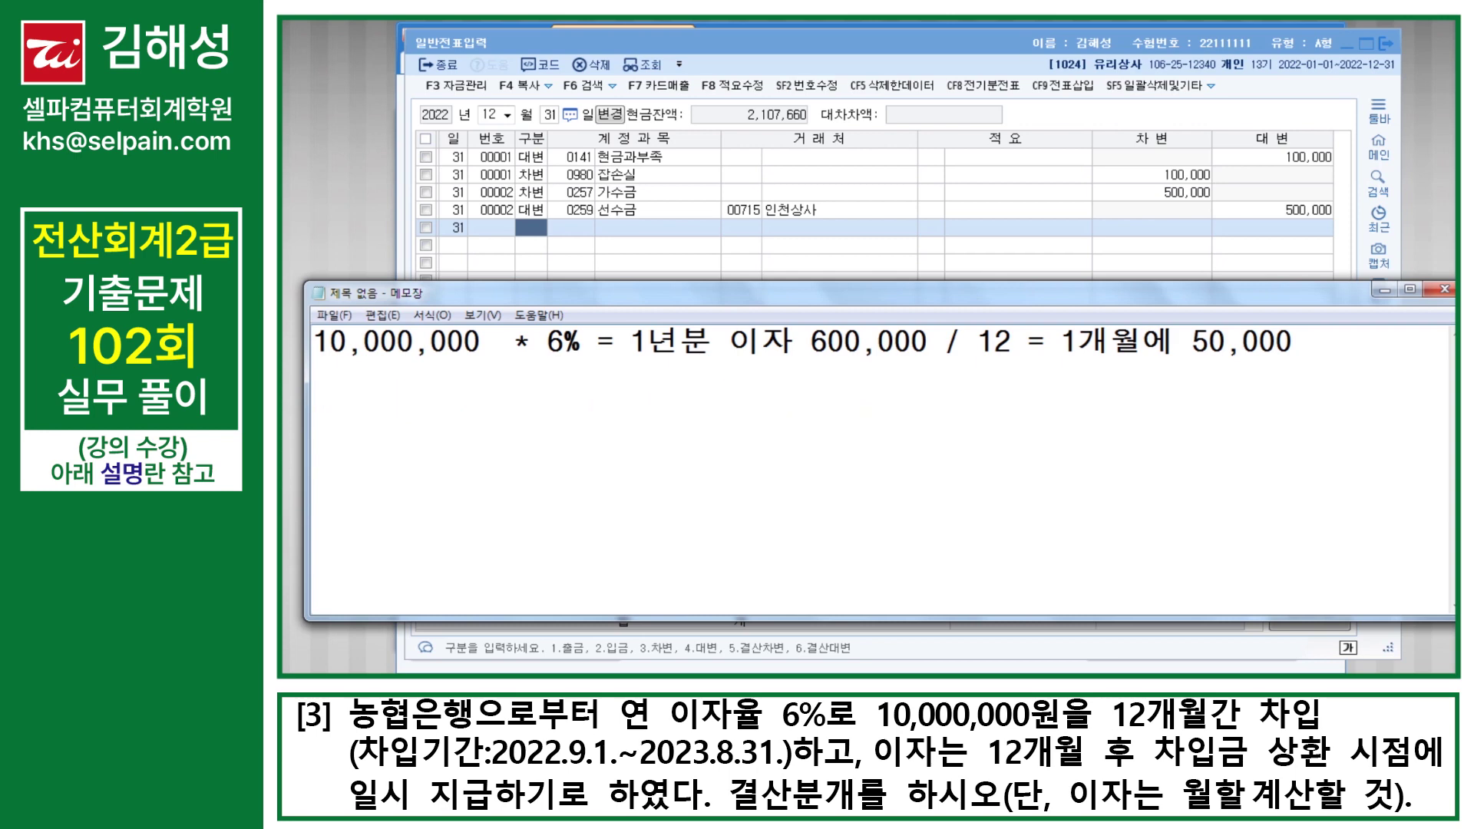
text(* )
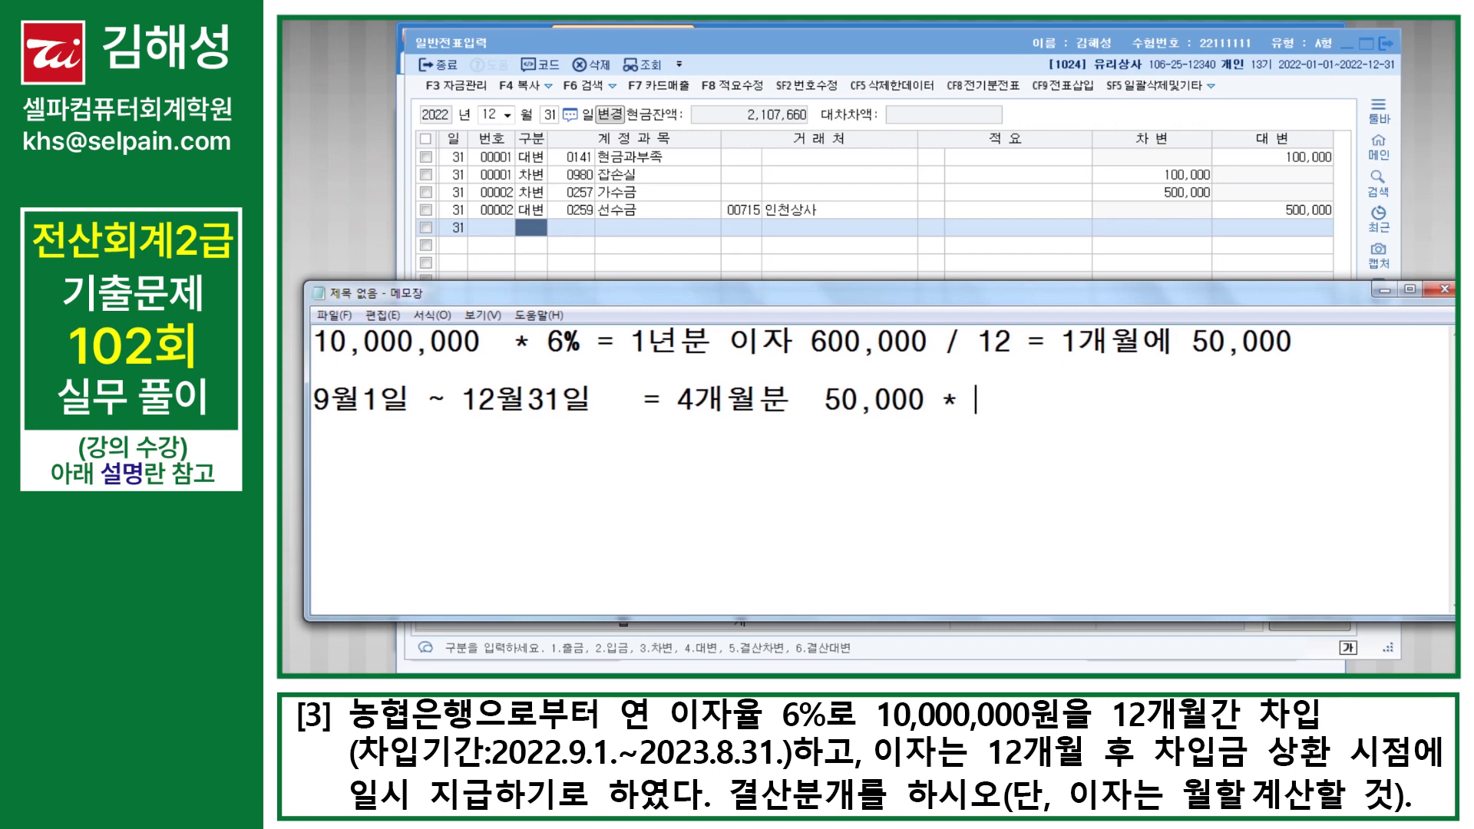
text(4 = 200,000)
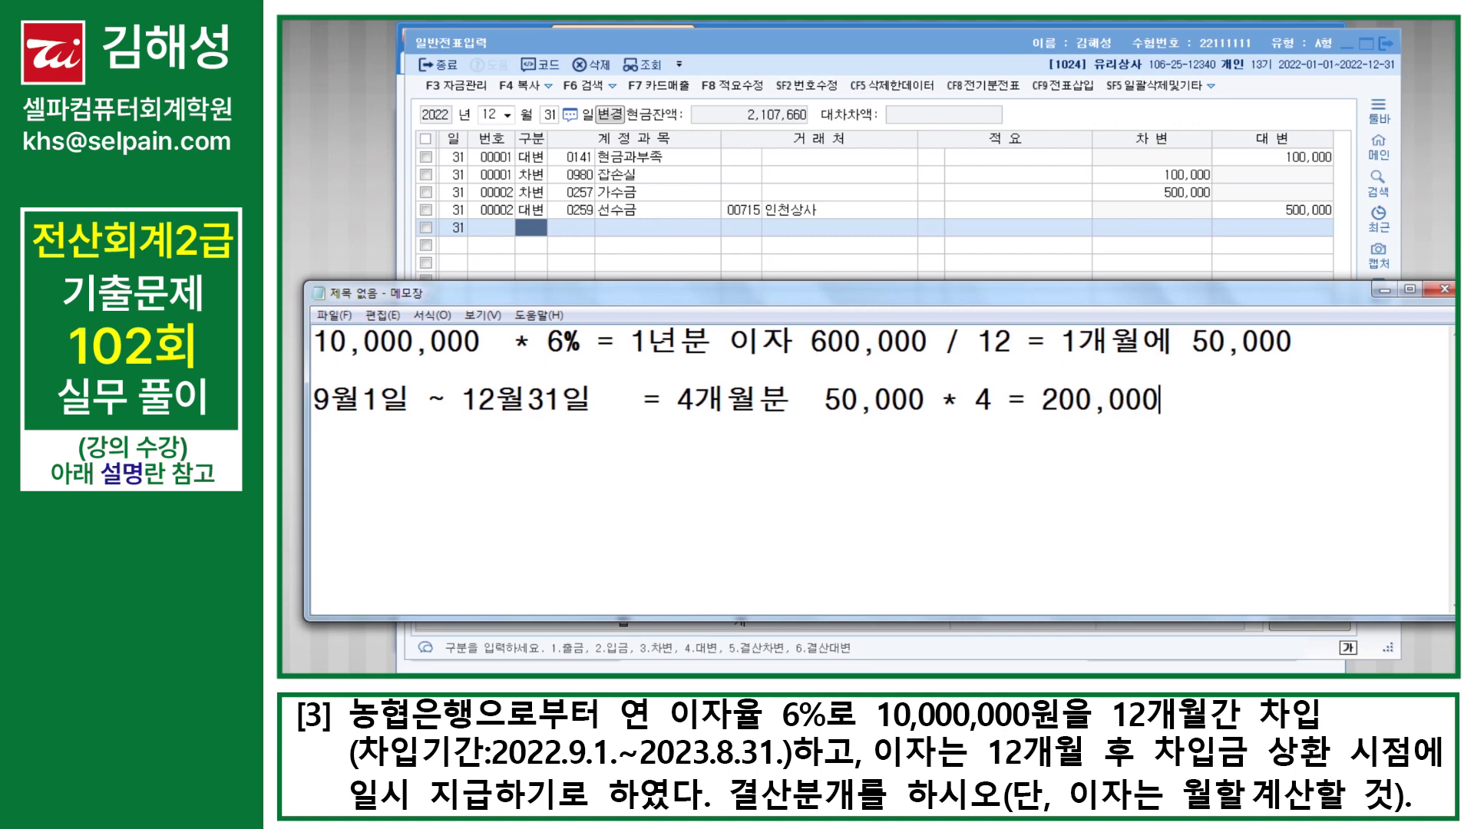
drag(1042, 400, 1164, 402)
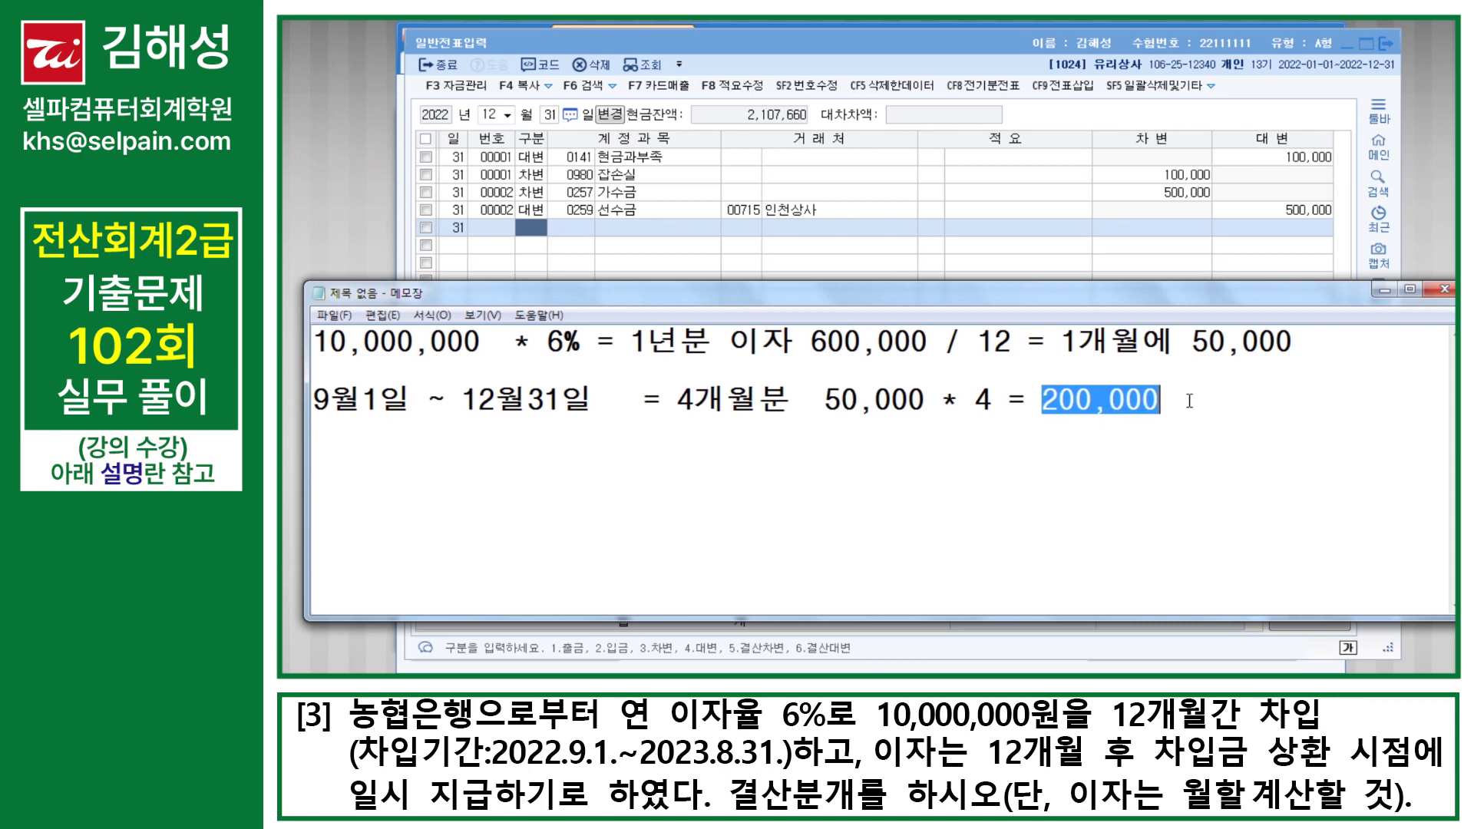
click(1179, 400)
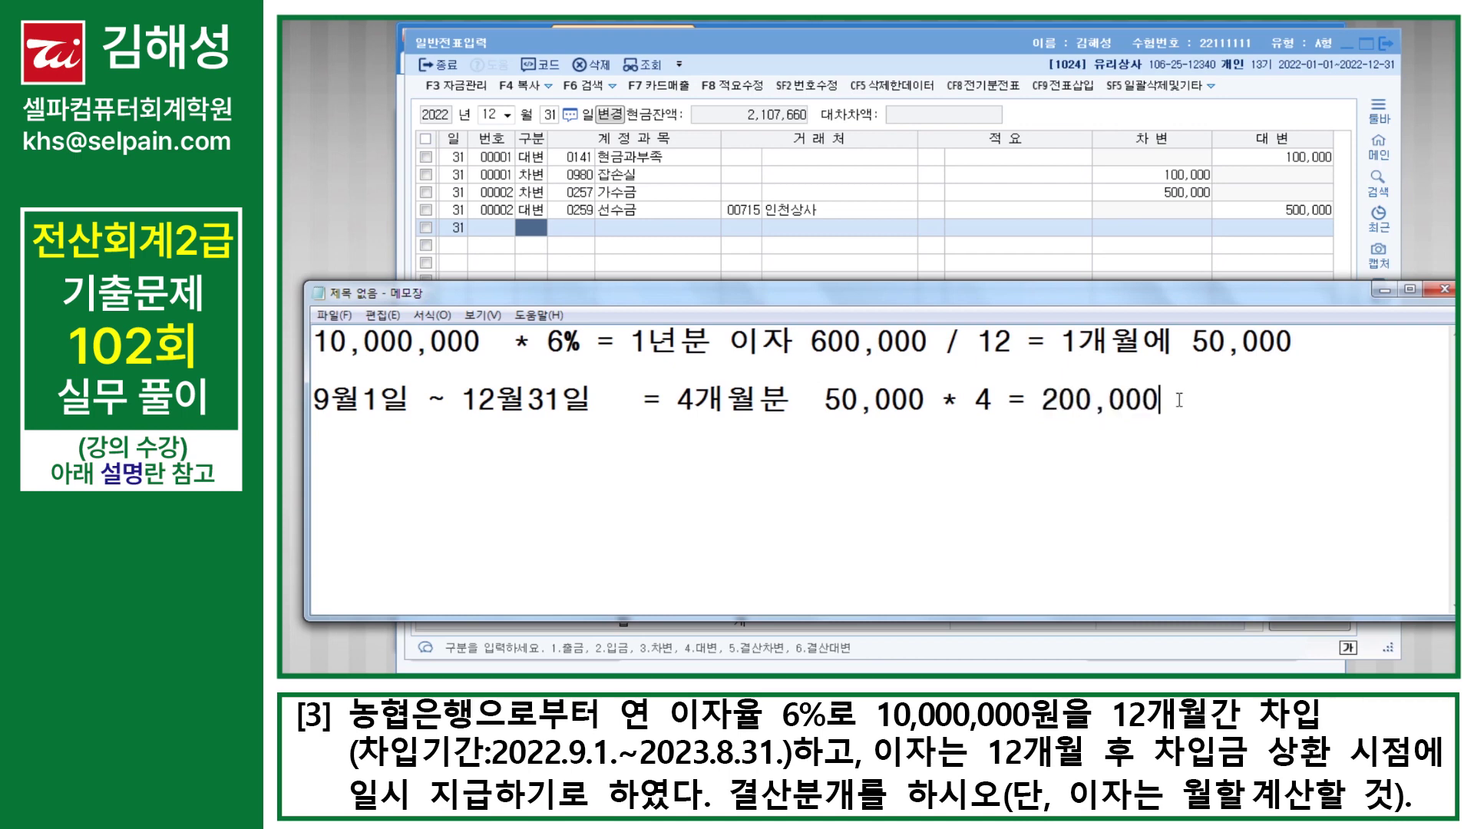
text(미지급)
drag(1042, 399, 1271, 407)
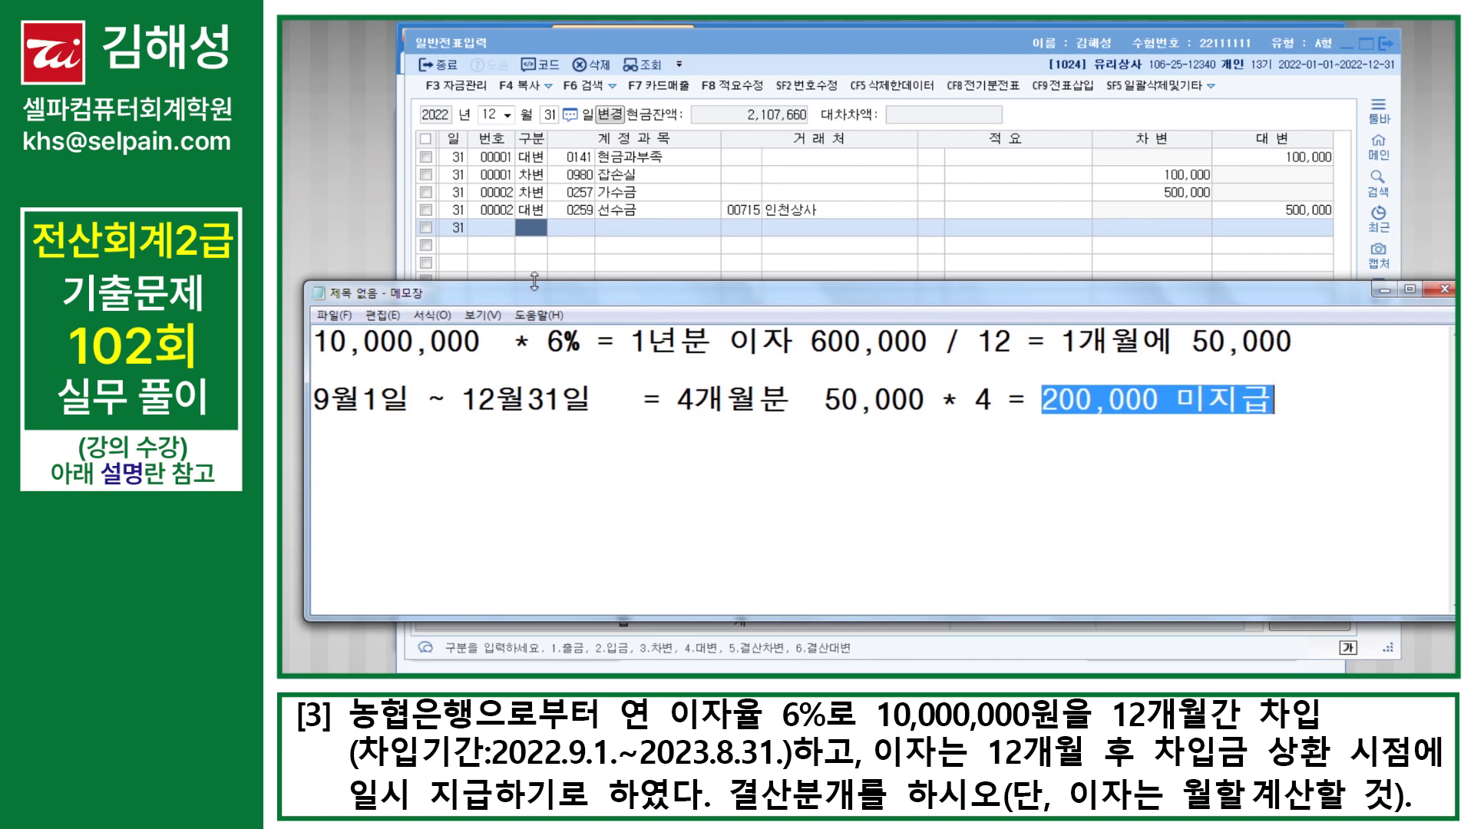
Back in 일반전표입력, add a credit line (대변) of 200,000 to 0262 미지급비용, leaving vendor and 적요 blank
click(539, 239)
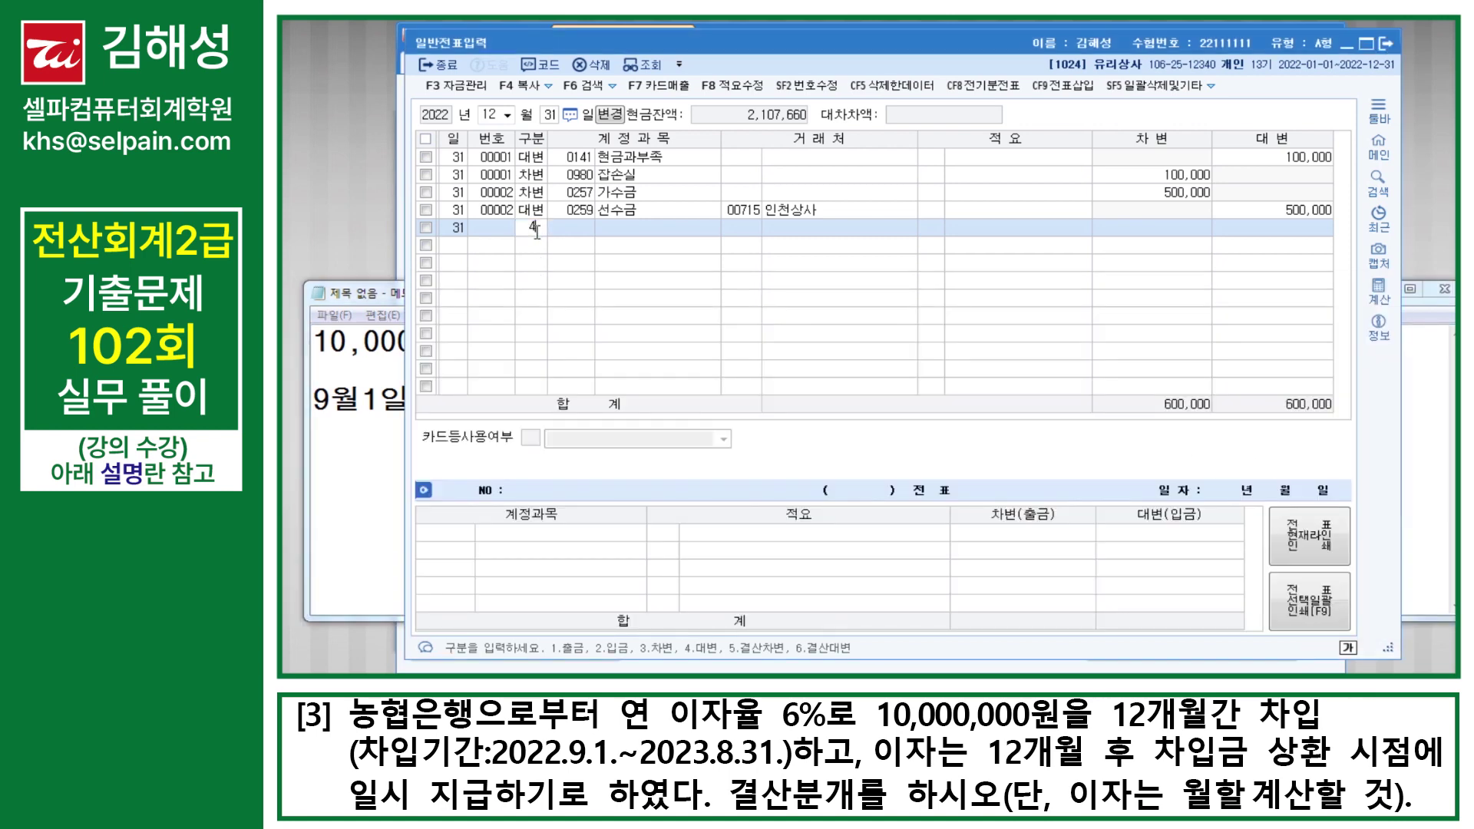
text(4)
key(Return)
text(미지급)
key(Return)
key(Down)
key(Down)
key(Return)
key(Return)
key(Return)
text(200000)
Add the balancing 200,000 debit line (차변) to 0951 이자비용, leaving vendor and 적요 blank
text(3)
key(Return)
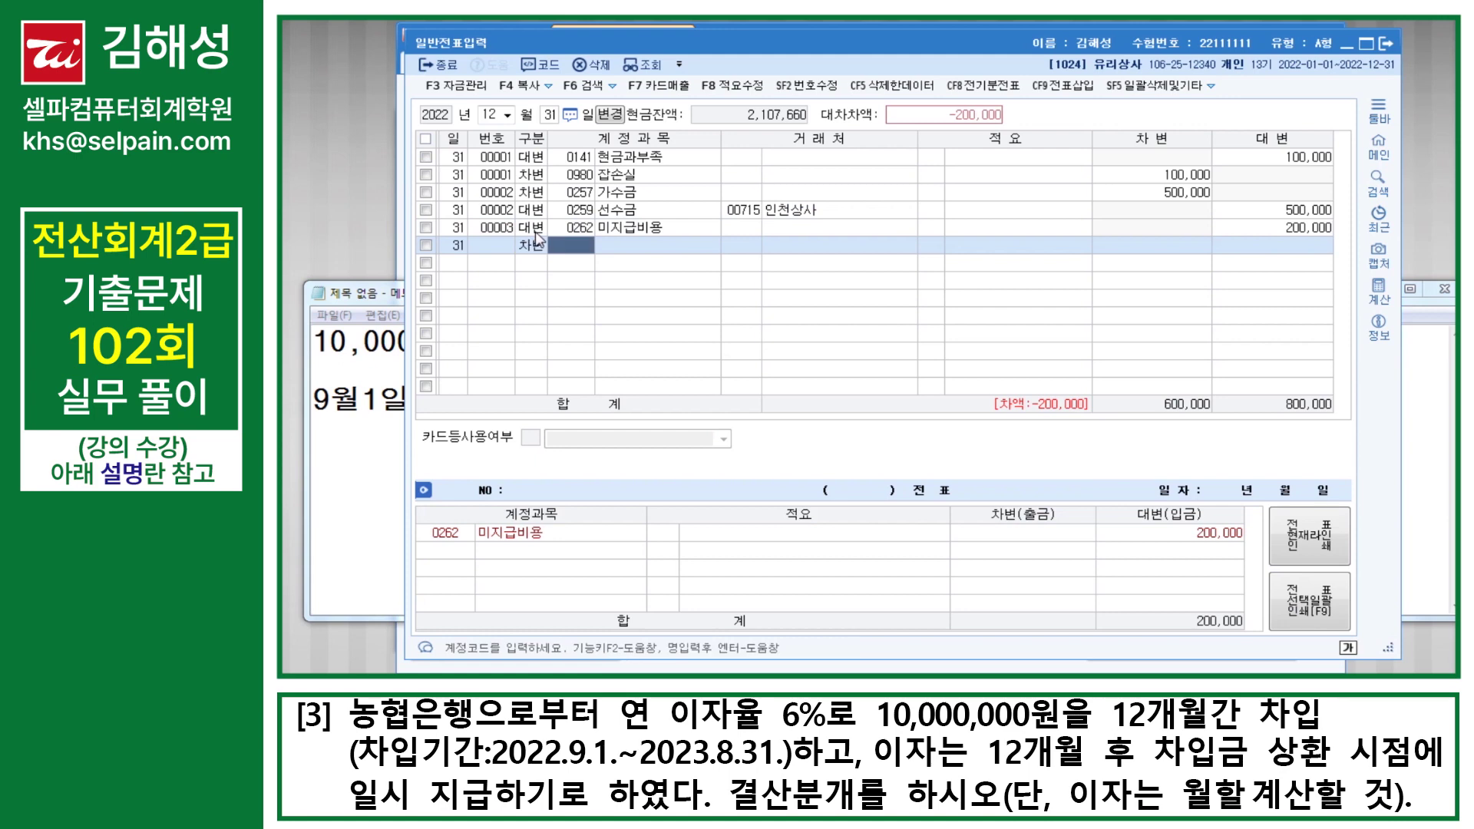
text(이자비)
key(Return)
key(Return)
key(Return)
key(Return)
key(Return)
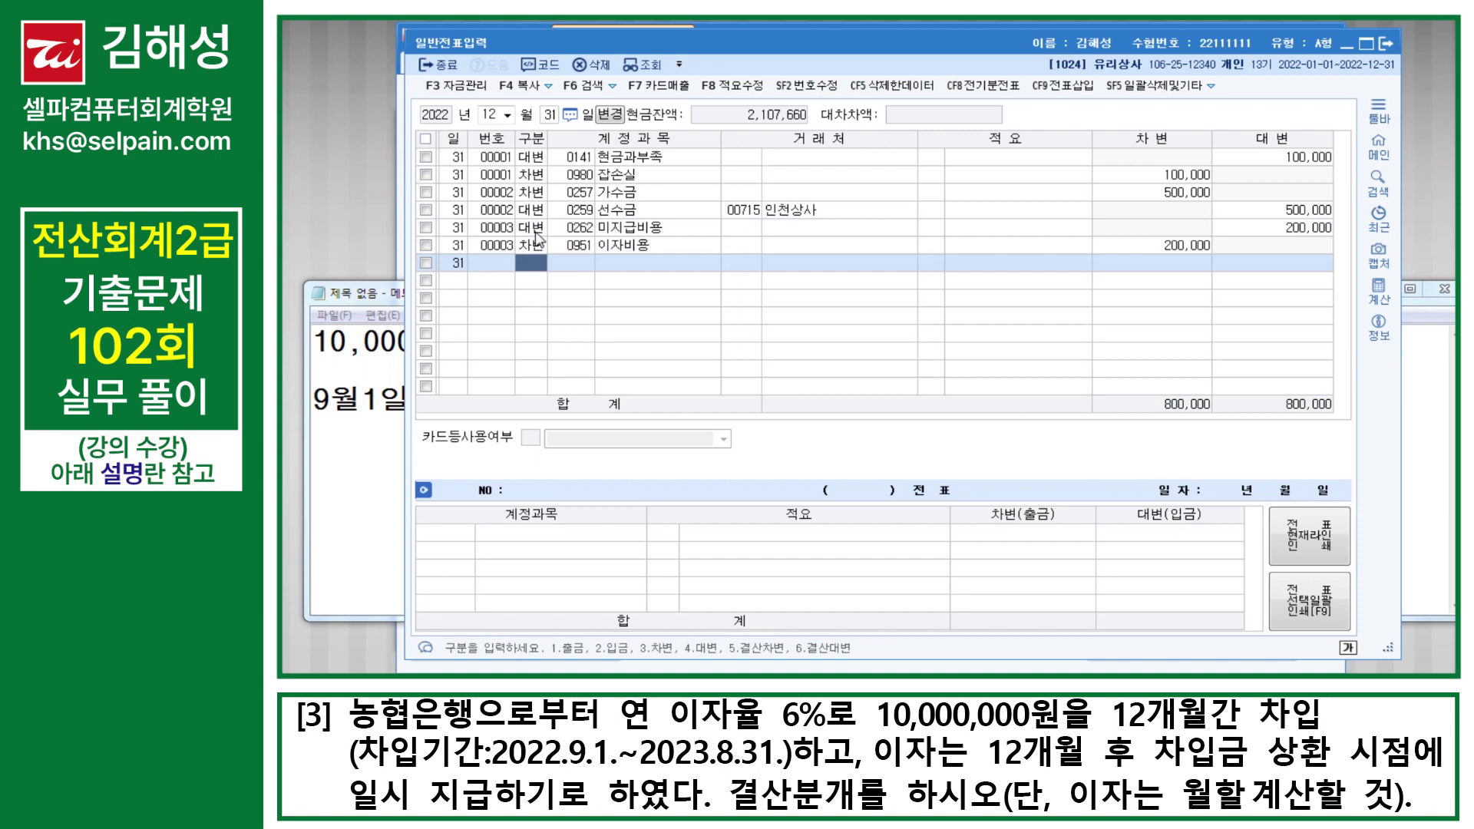
Review the annual and monthly interest amounts in the Notepad calculation, then return to the voucher entry
click(359, 371)
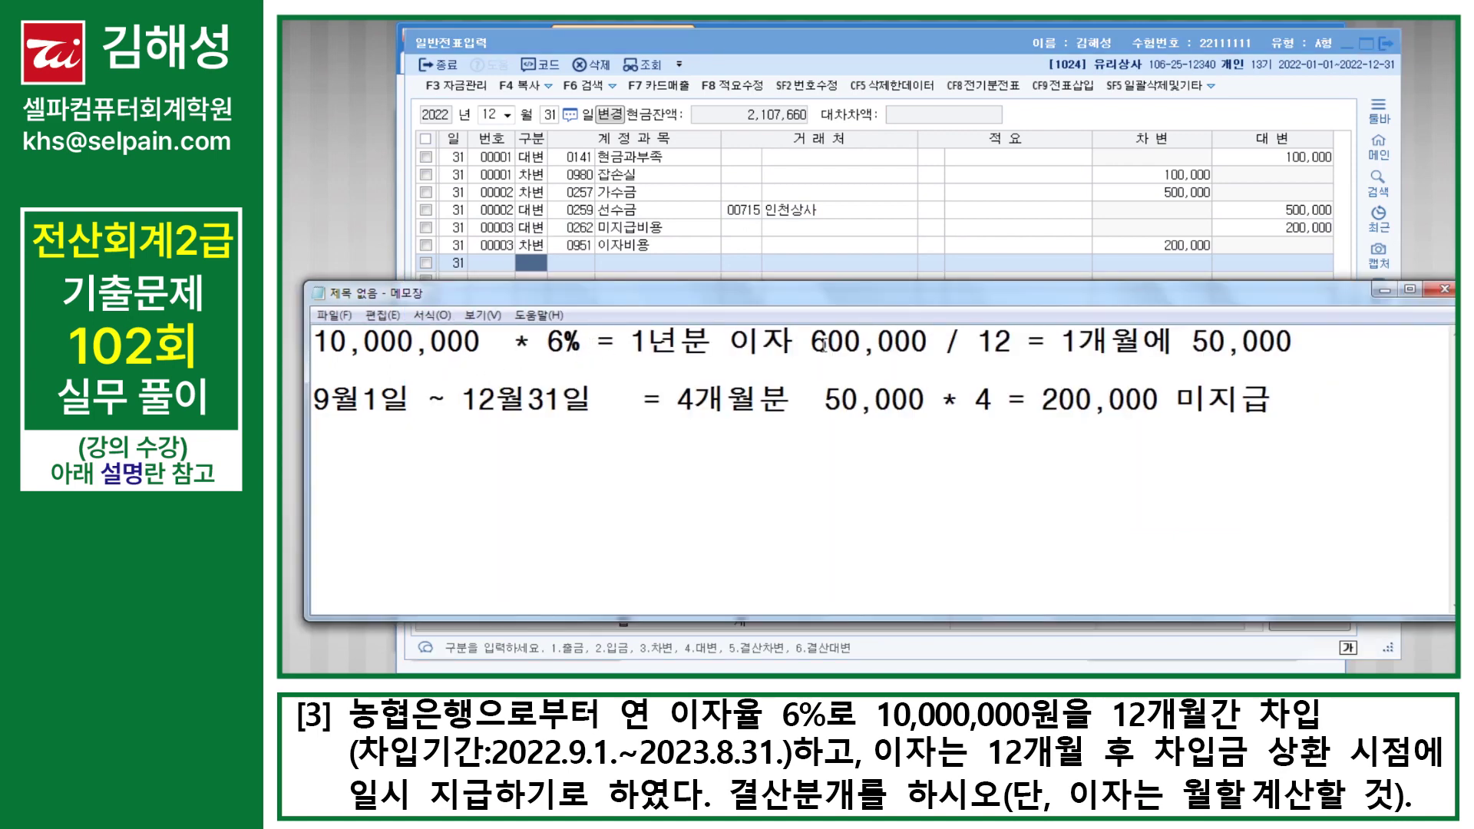
drag(812, 345, 931, 347)
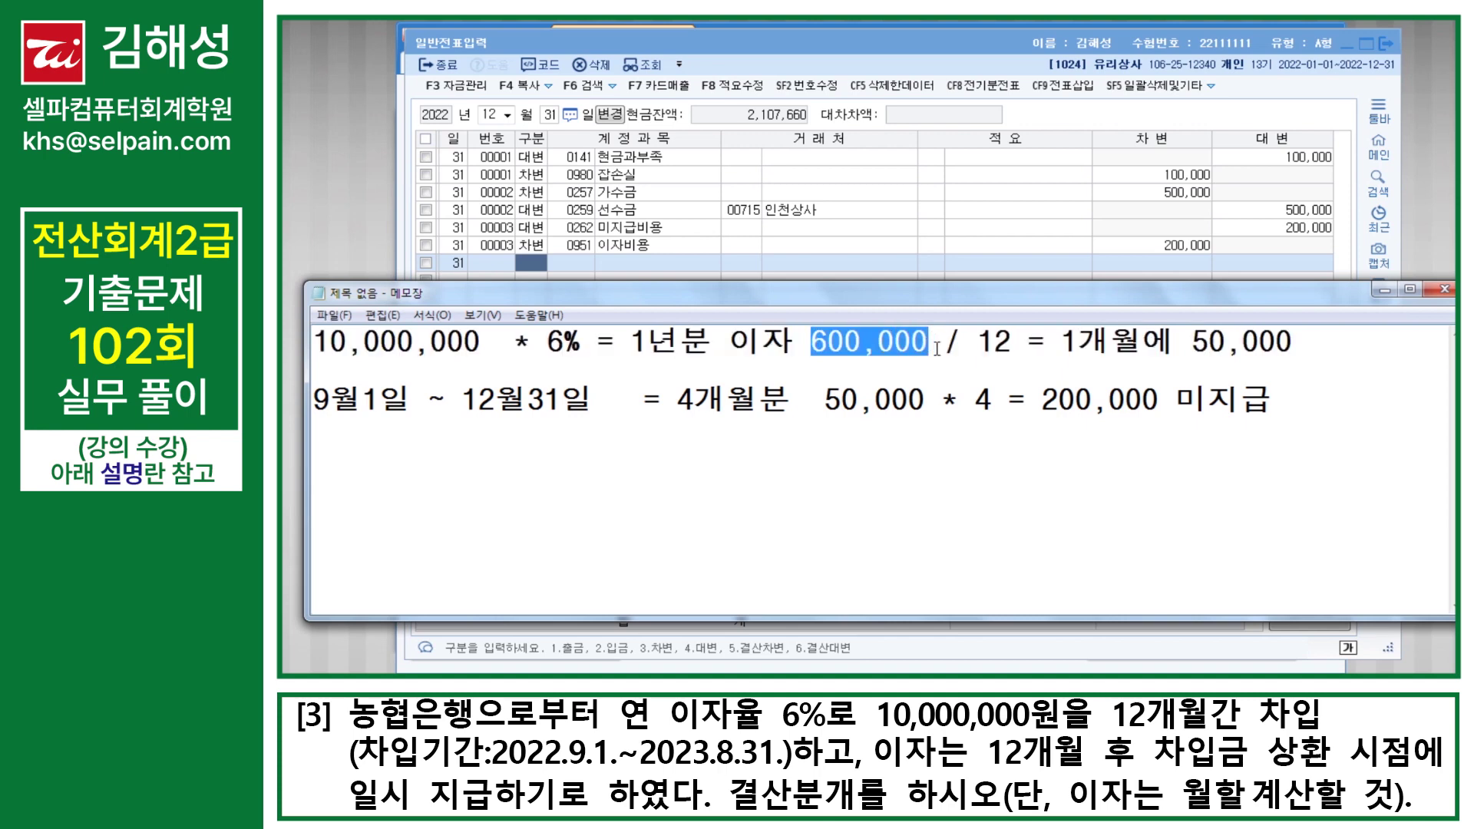
drag(1194, 344, 1290, 348)
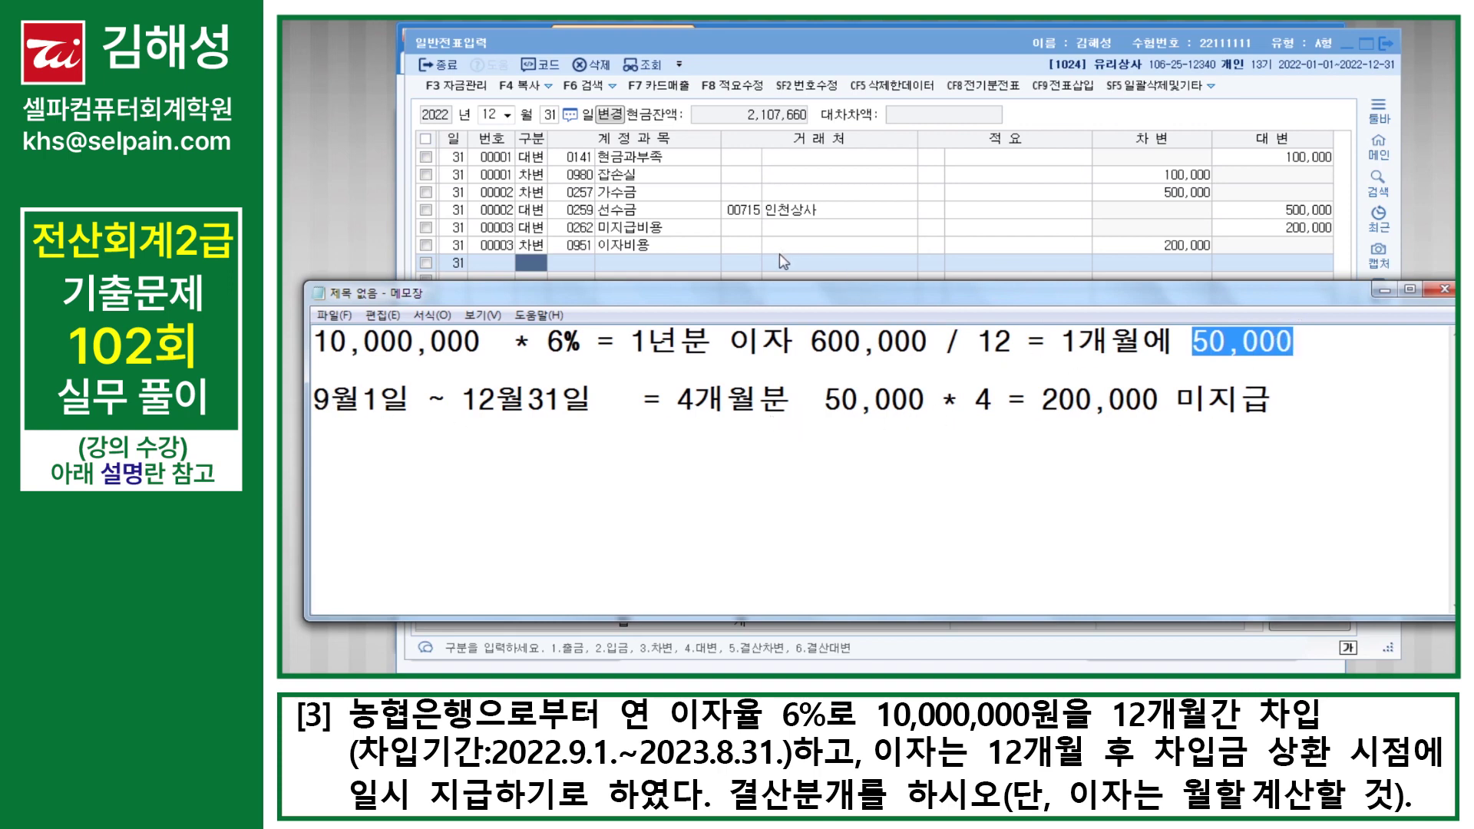
click(715, 259)
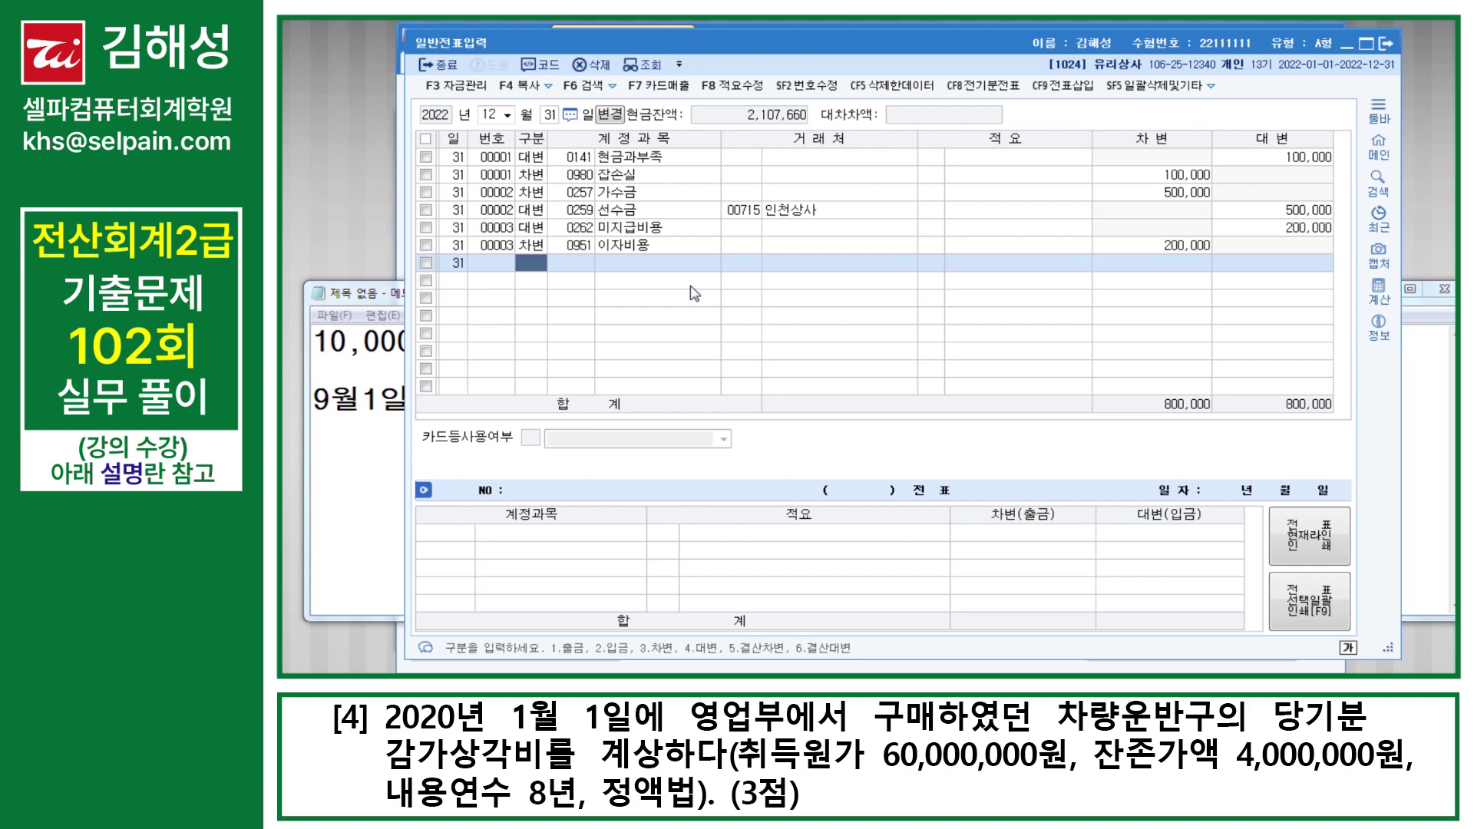
In Notepad, start a new line with the straight-line depreciation formula "(취득원가 - 잔존가치"
click(359, 468)
key(Return)
text()()
key(BackSpace)
key(BackSpace)
text(()
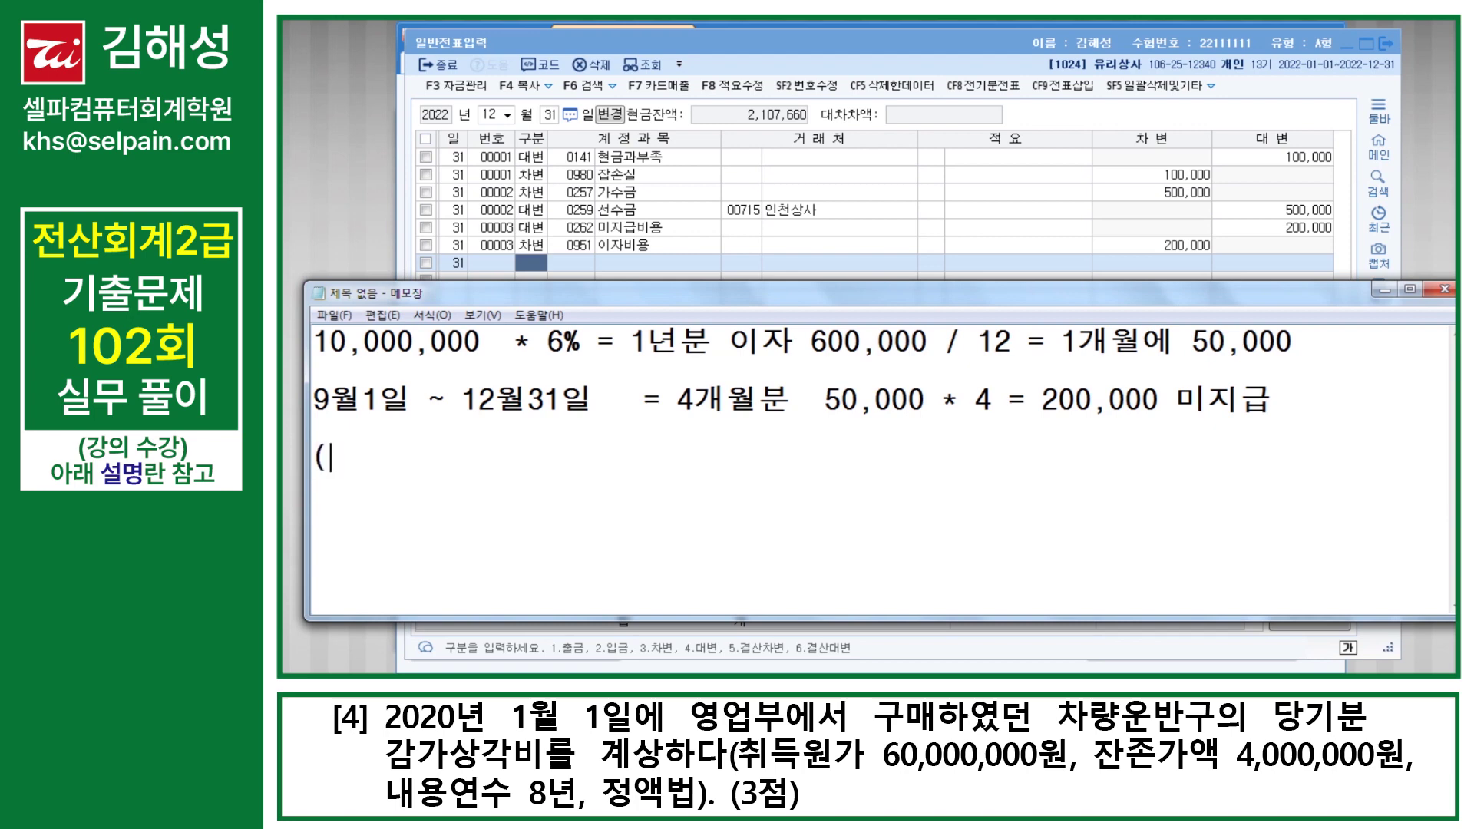
text(취득원가 )
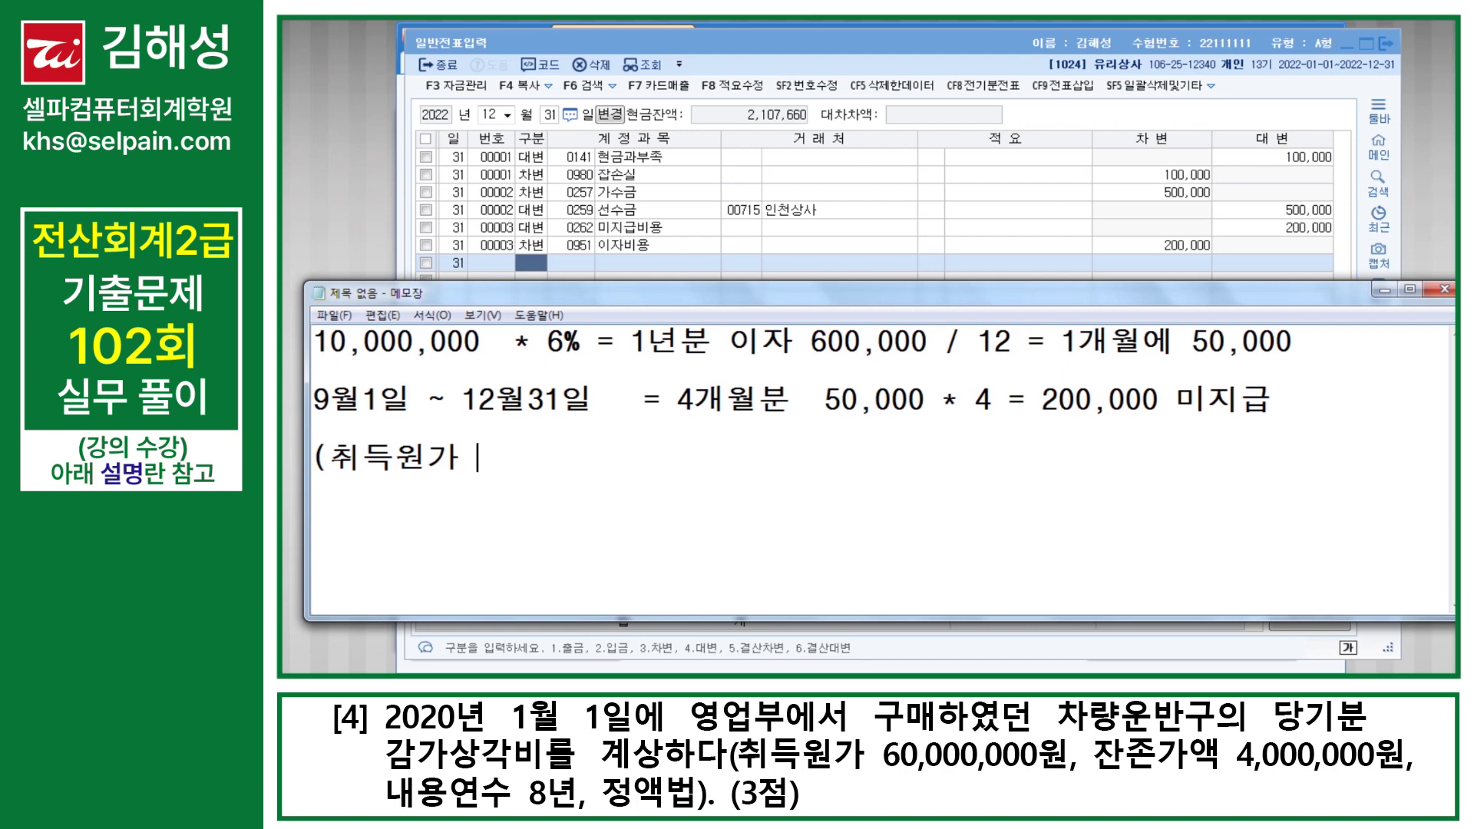
text(- 잔존가치)
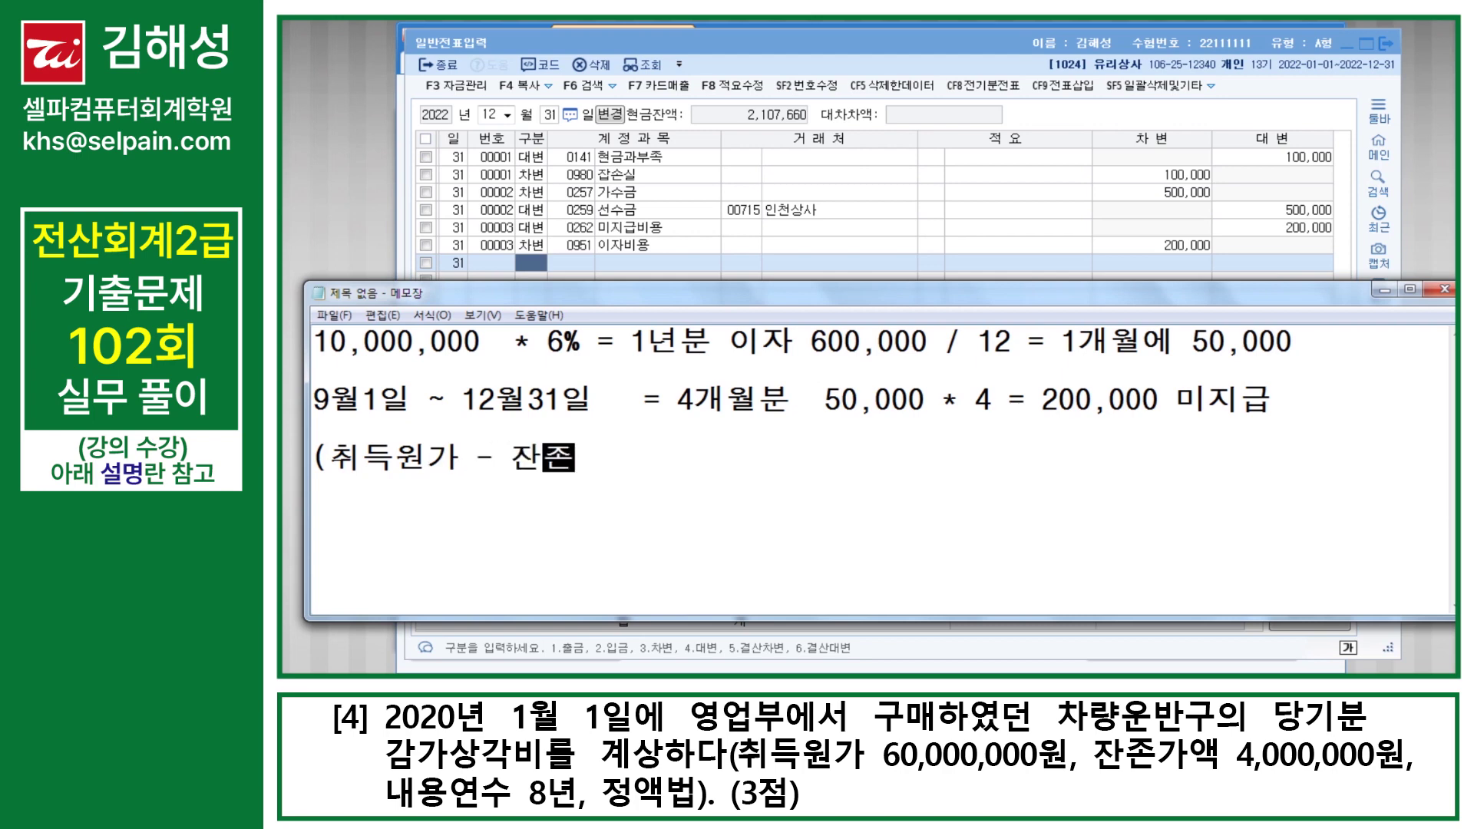
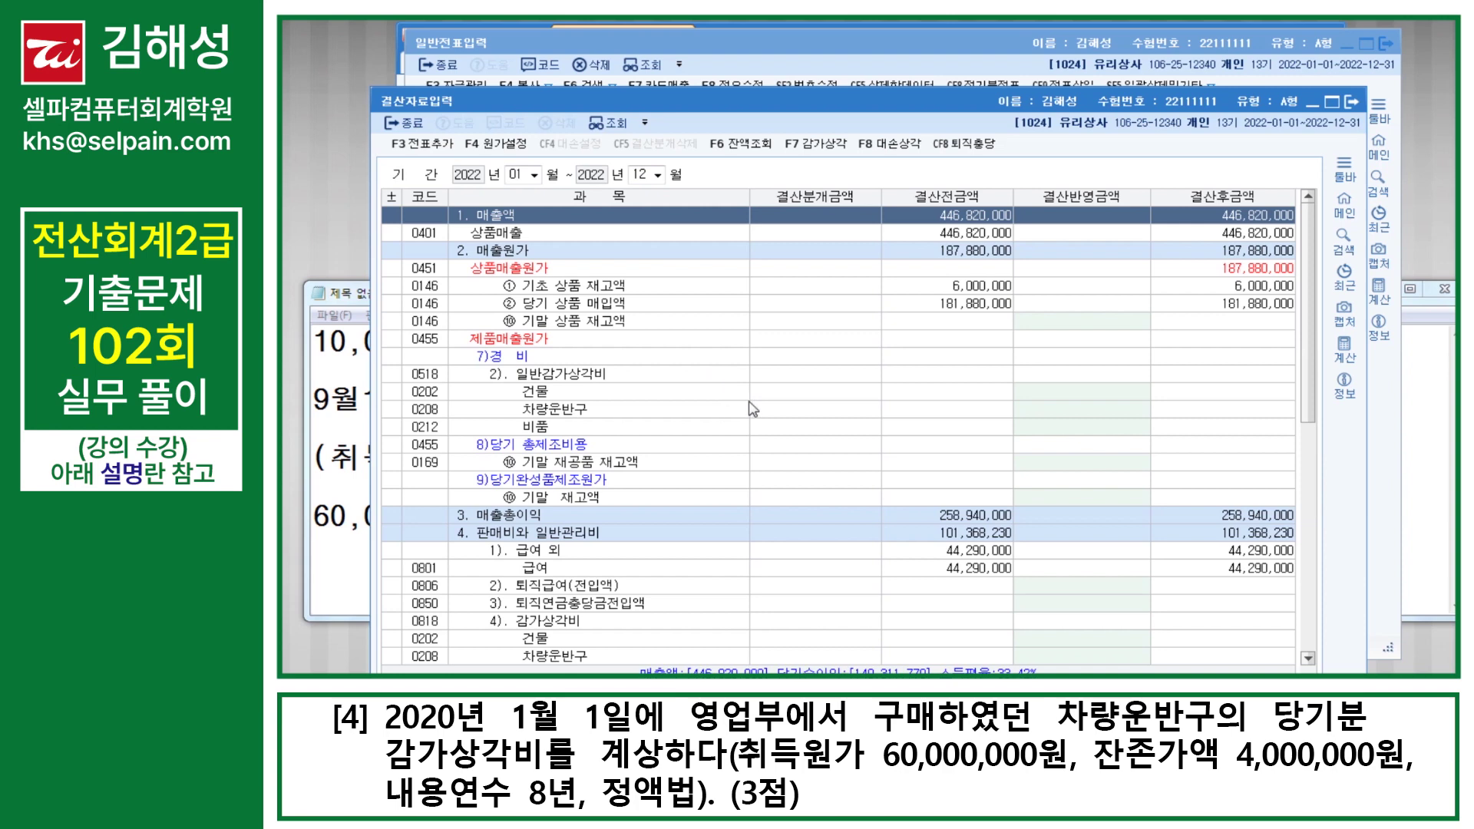
In 결산자료입력, enter 7,000,000 as the 결산반영금액 for 0208 차량운반구 depreciation under 판매비와 일반관리비
click(604, 410)
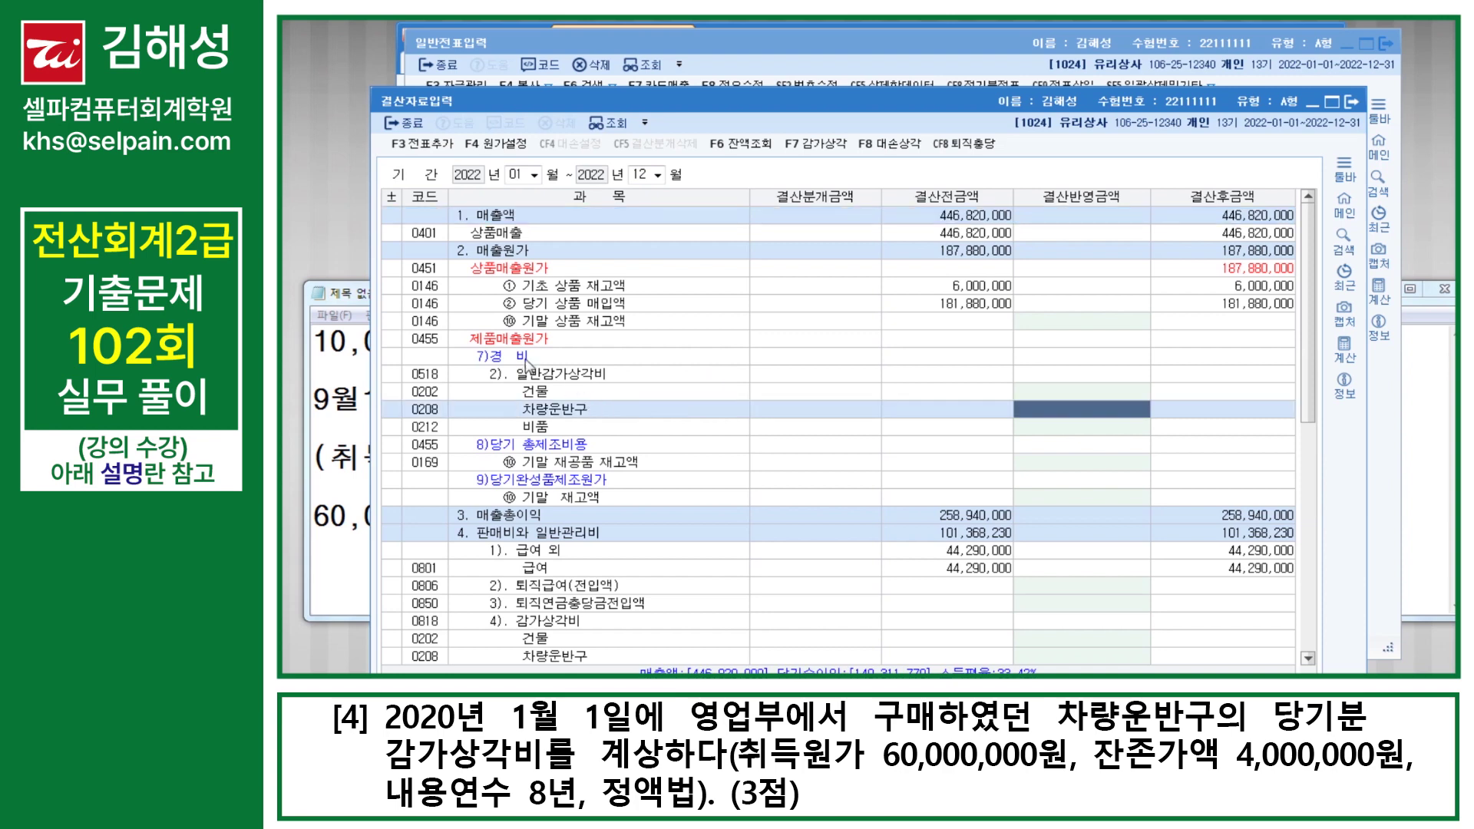
scroll(852, 433, down, 7)
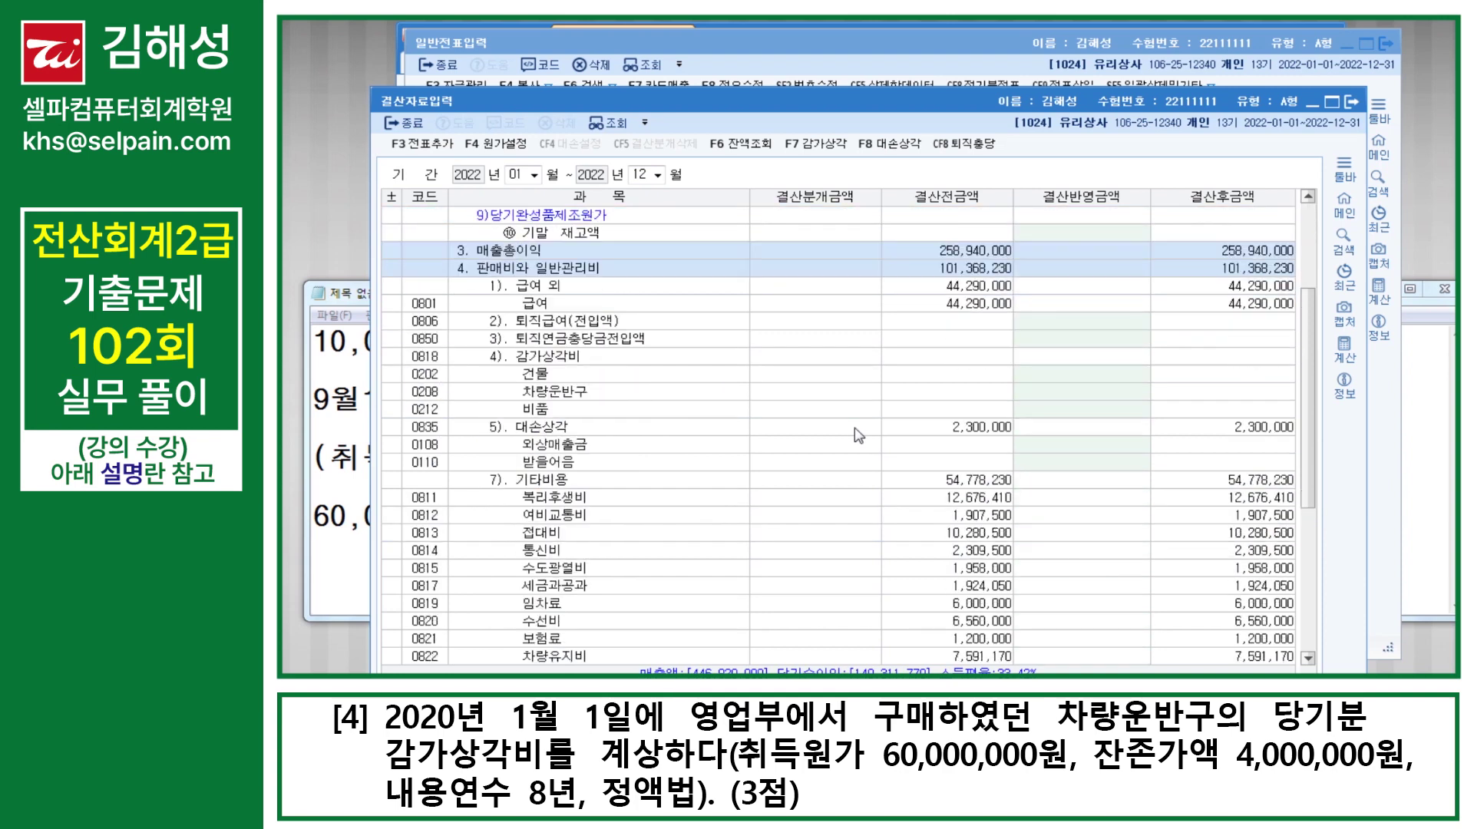
click(573, 287)
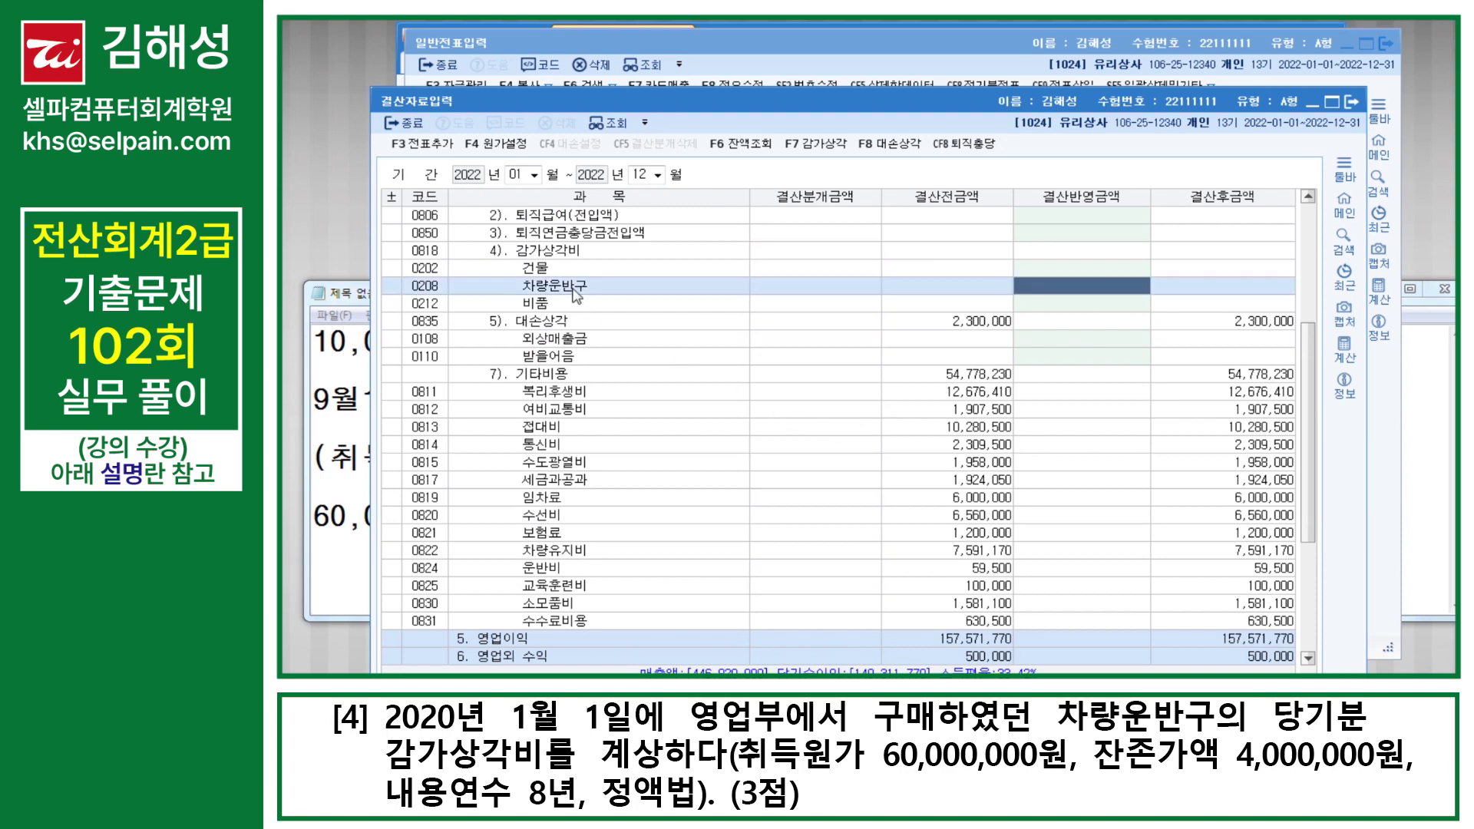
click(530, 249)
click(561, 289)
text(7000000)
key(Return)
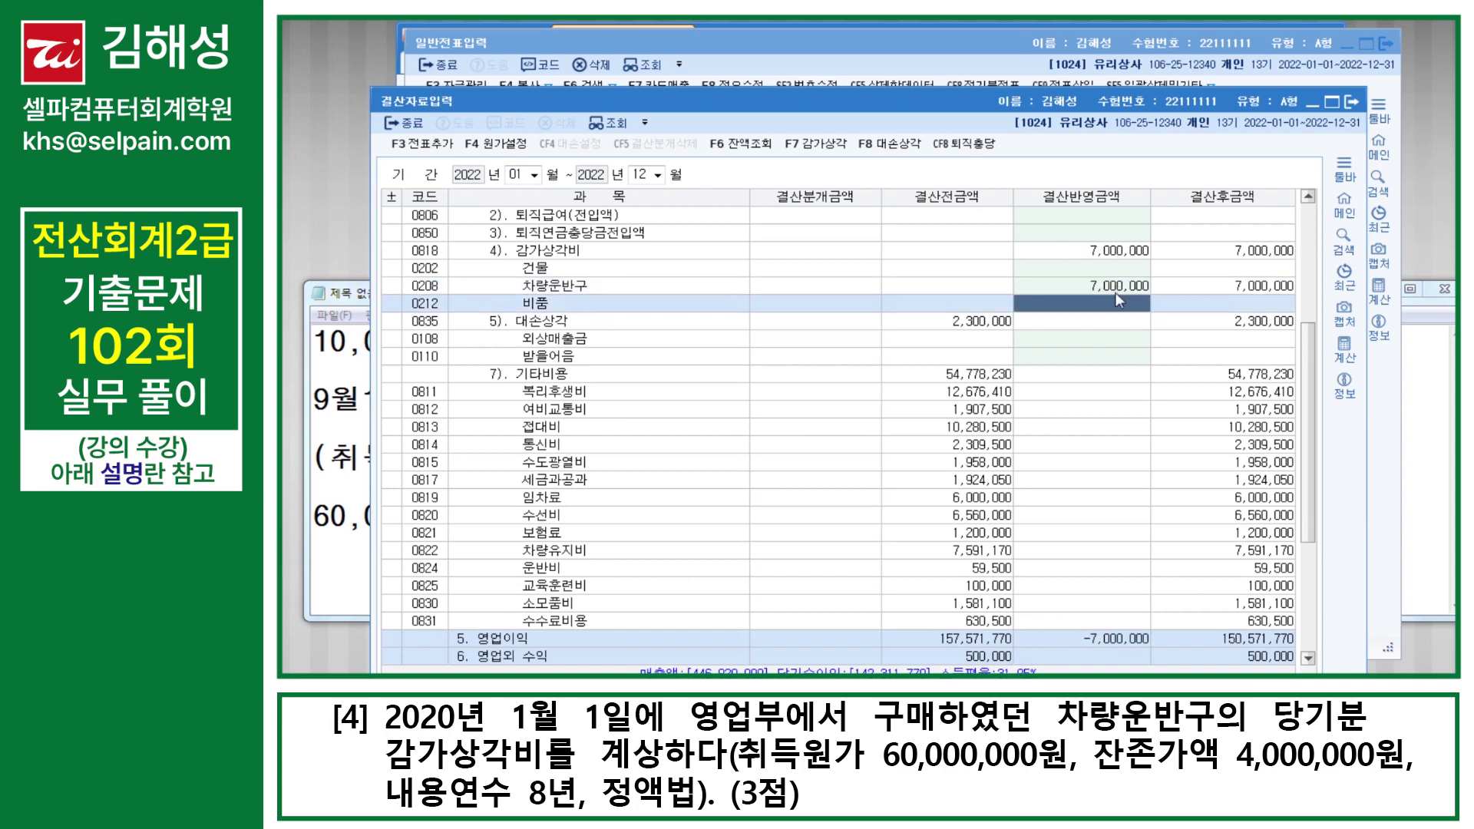
Add the closing entries to the general vouchers, close 결산자료입력, and reload the December 31 vouchers in 일반전표입력
click(434, 147)
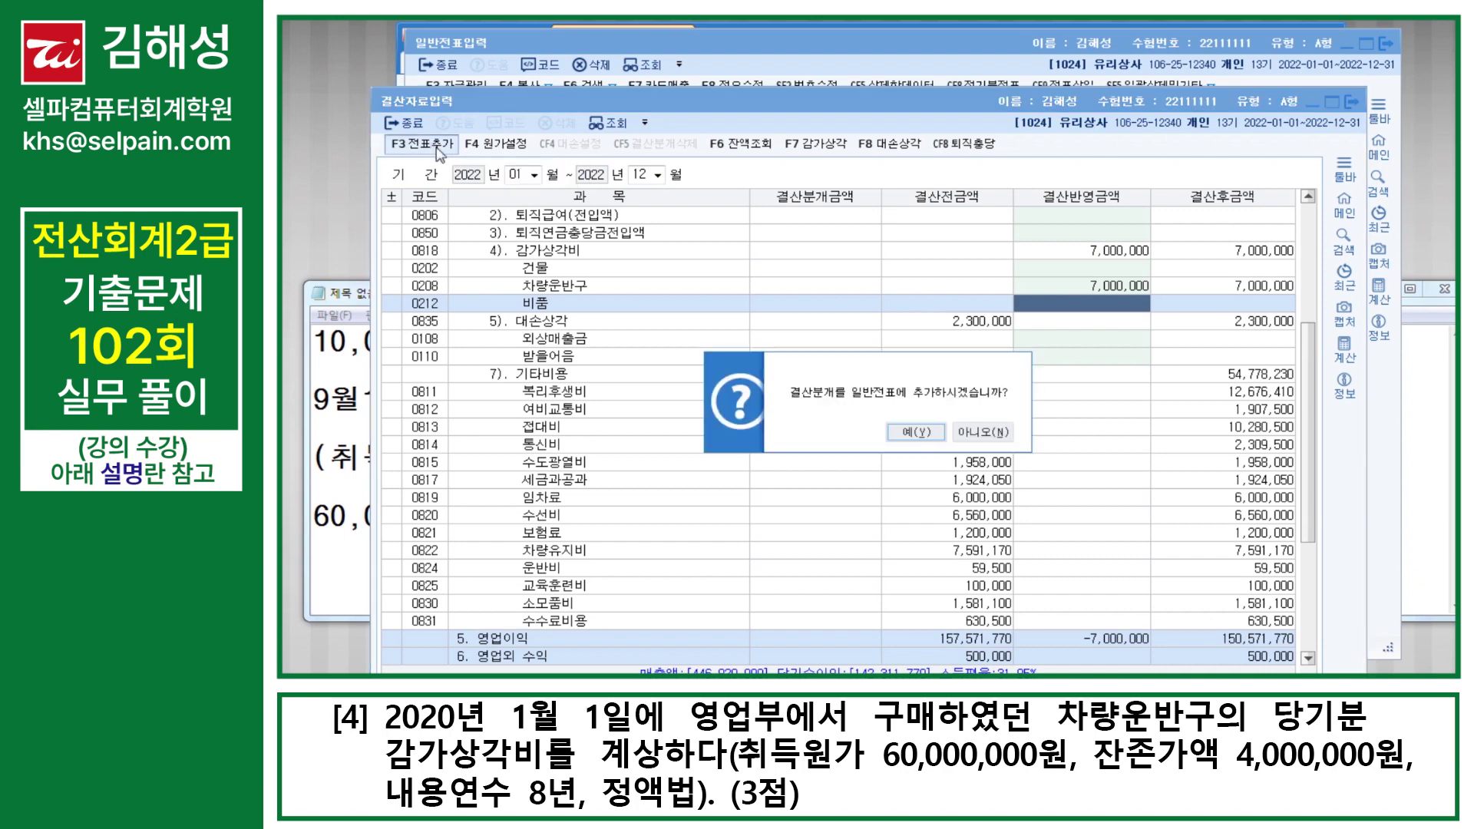
click(908, 434)
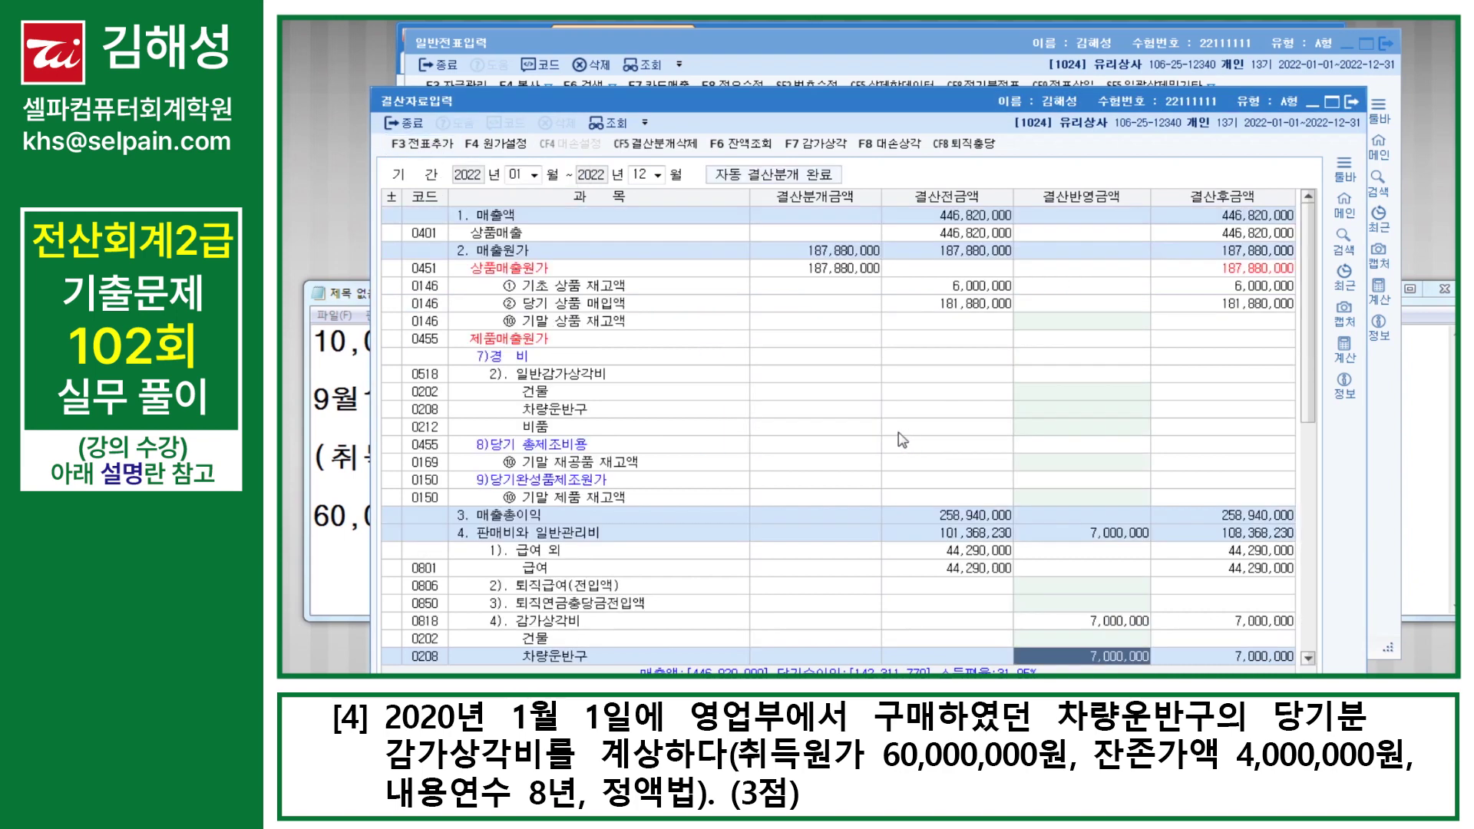
click(1354, 108)
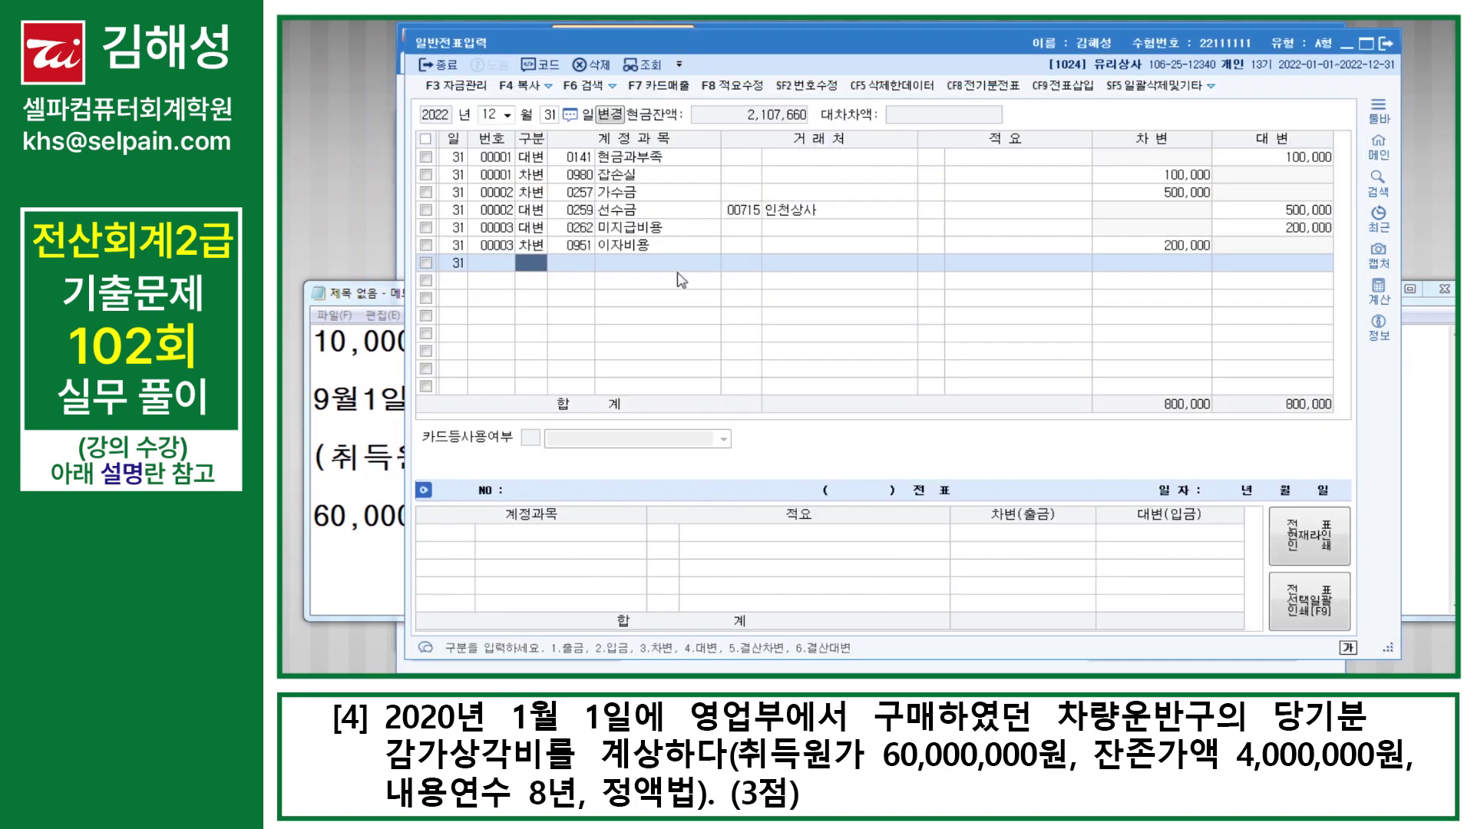
click(653, 66)
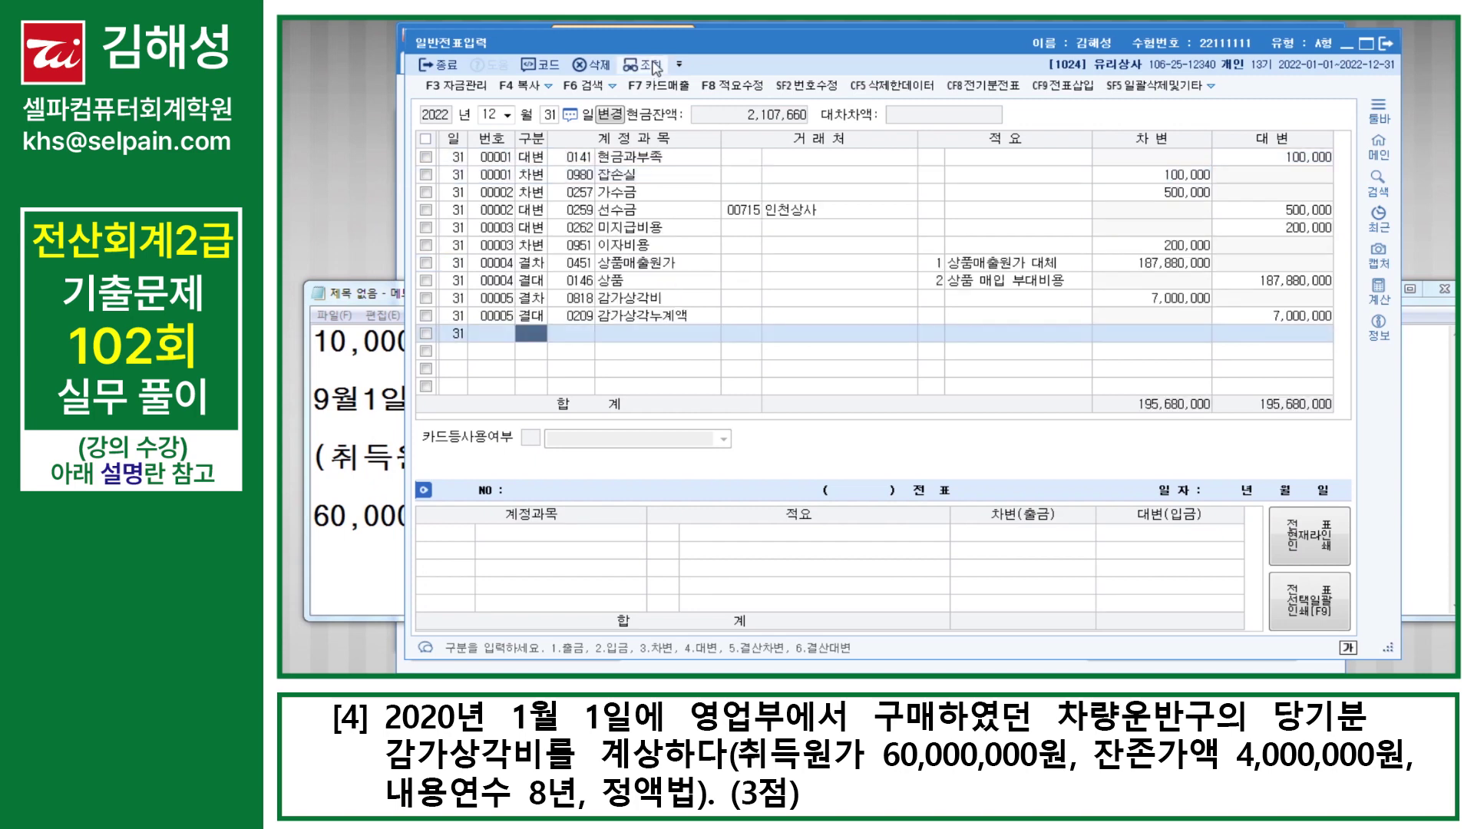
Examine the 감가상각비 debit and 감가상각누계액 credit lines of the generated depreciation voucher
click(641, 296)
click(642, 316)
click(649, 297)
click(647, 318)
click(649, 318)
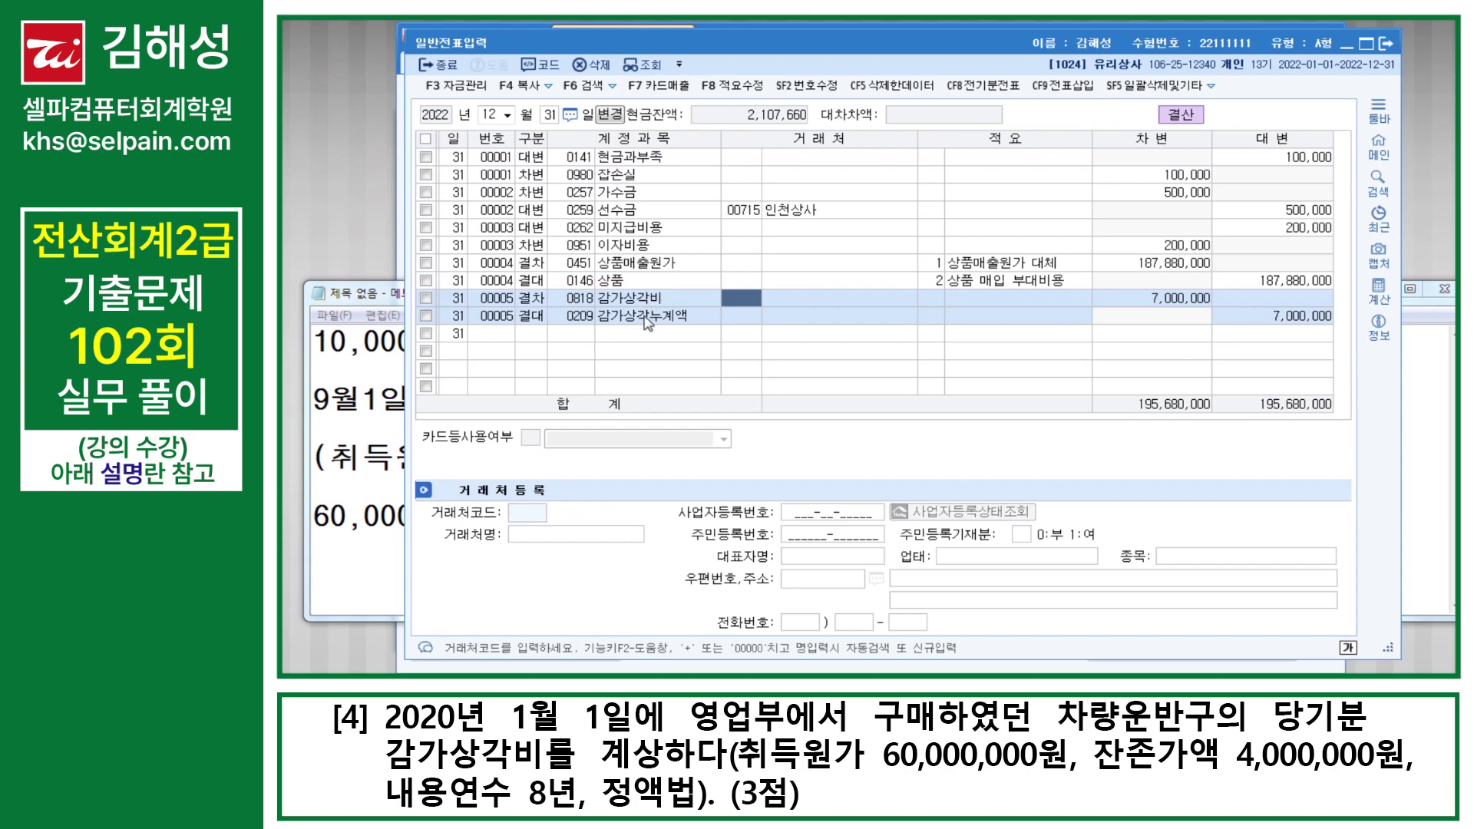
click(649, 316)
click(589, 301)
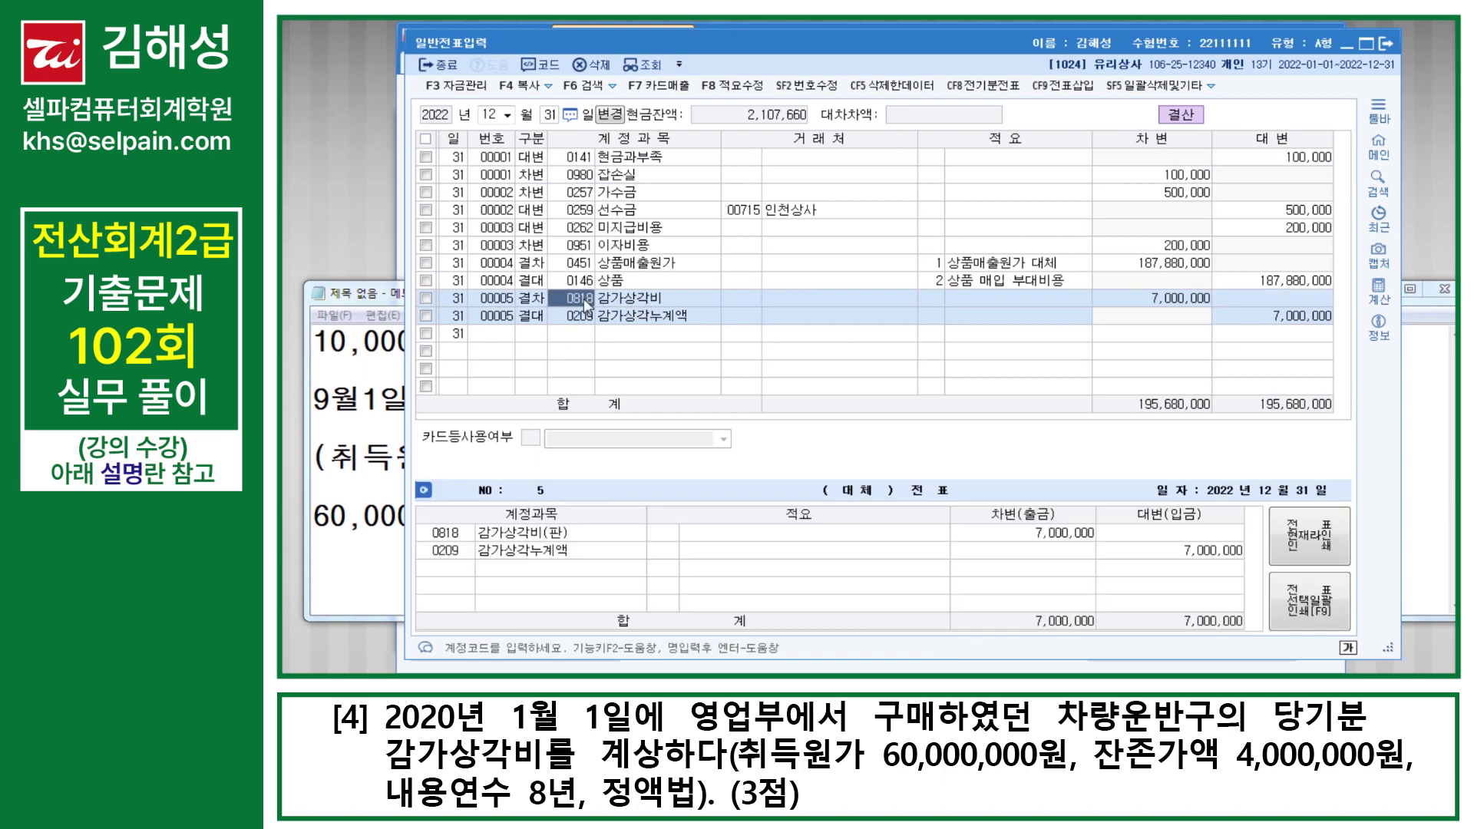
Change the credit account of the depreciation voucher to 0208 차량운반구
click(588, 320)
click(628, 325)
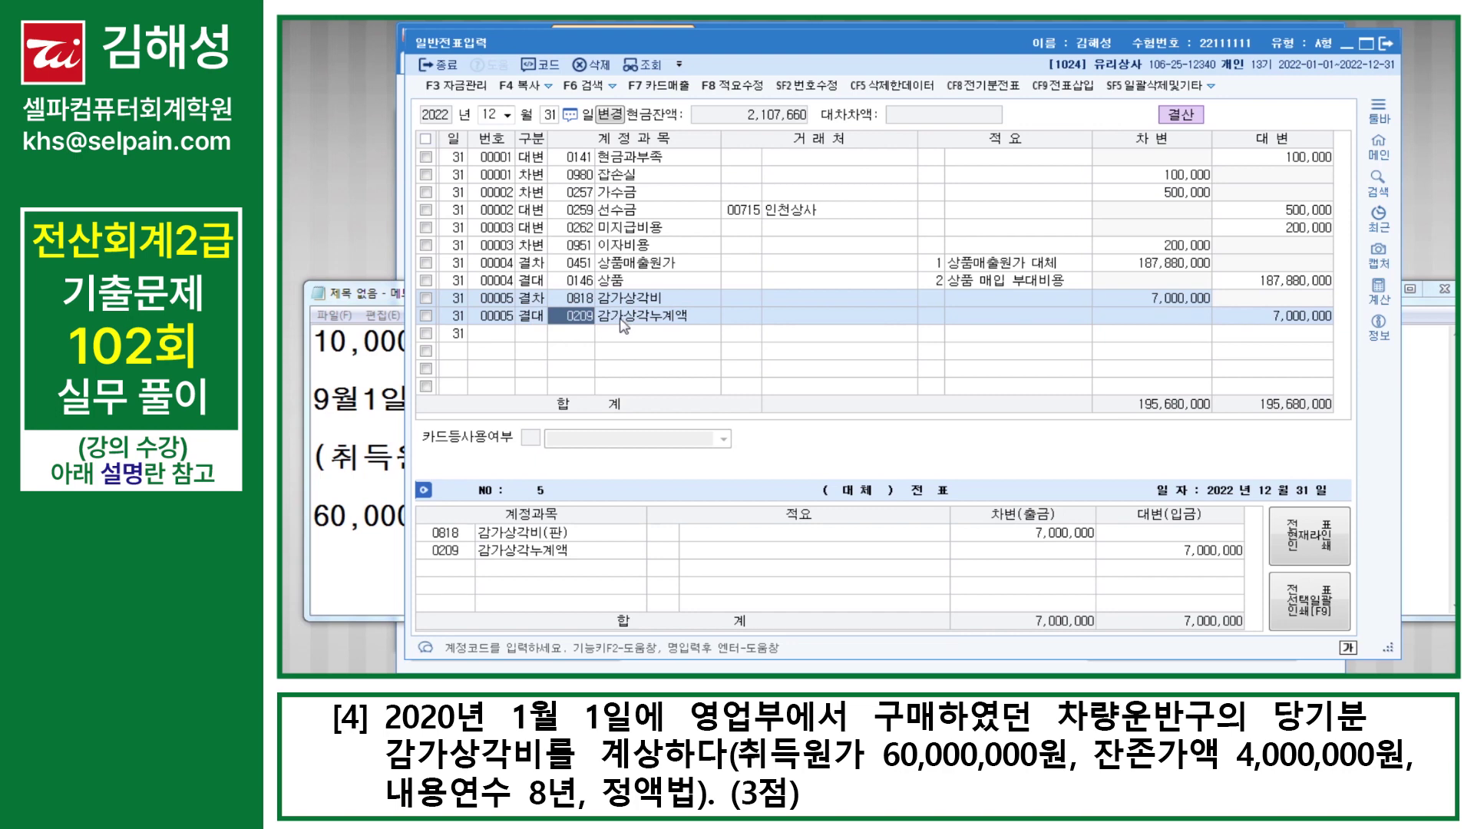
click(624, 325)
text(0208)
key(Return)
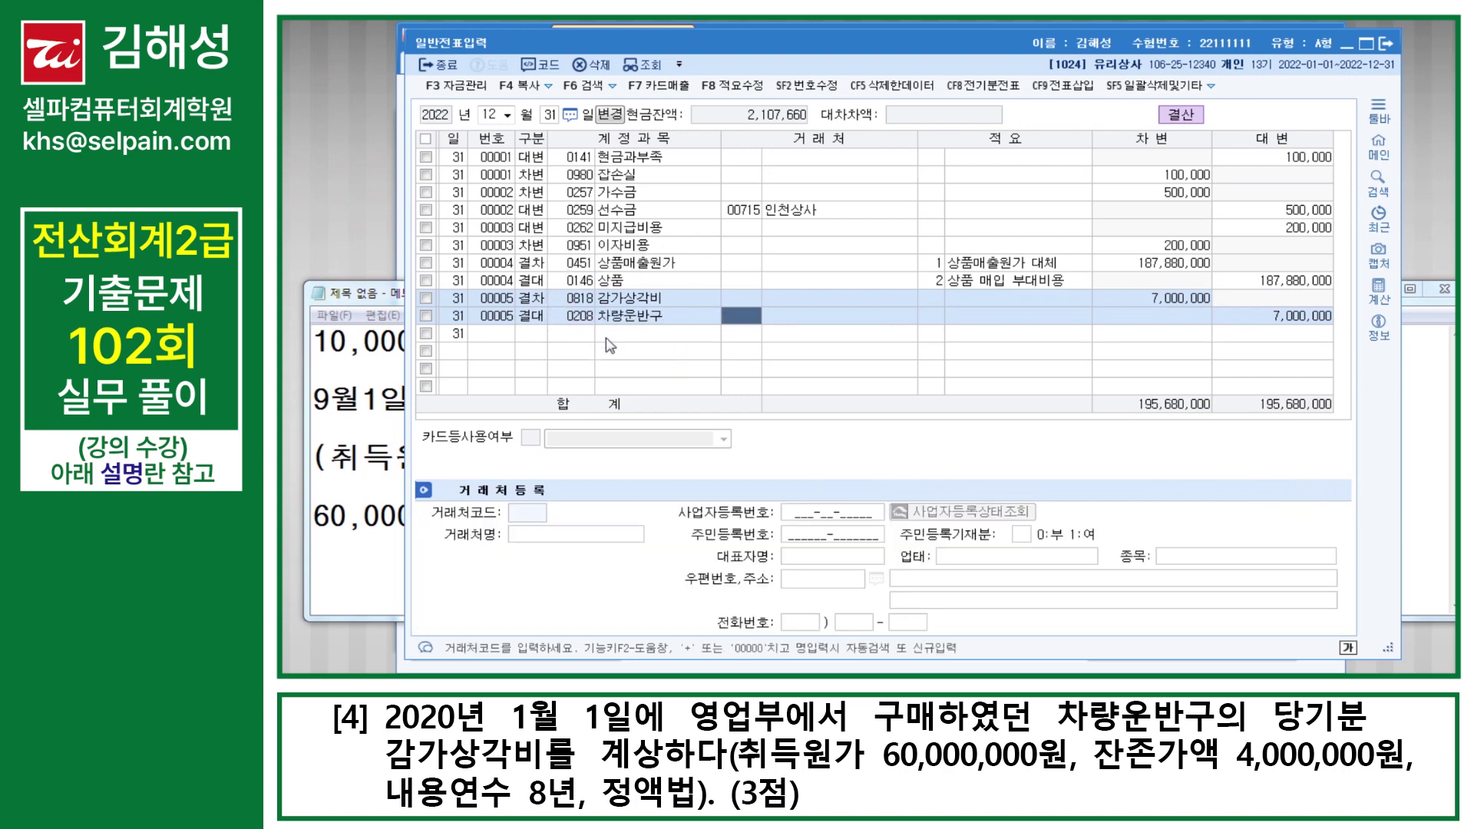
Set the depreciation voucher's credit account back to 0209 감가상각누계액 and leave the line
click(578, 320)
text(0209)
key(Return)
click(621, 326)
click(538, 321)
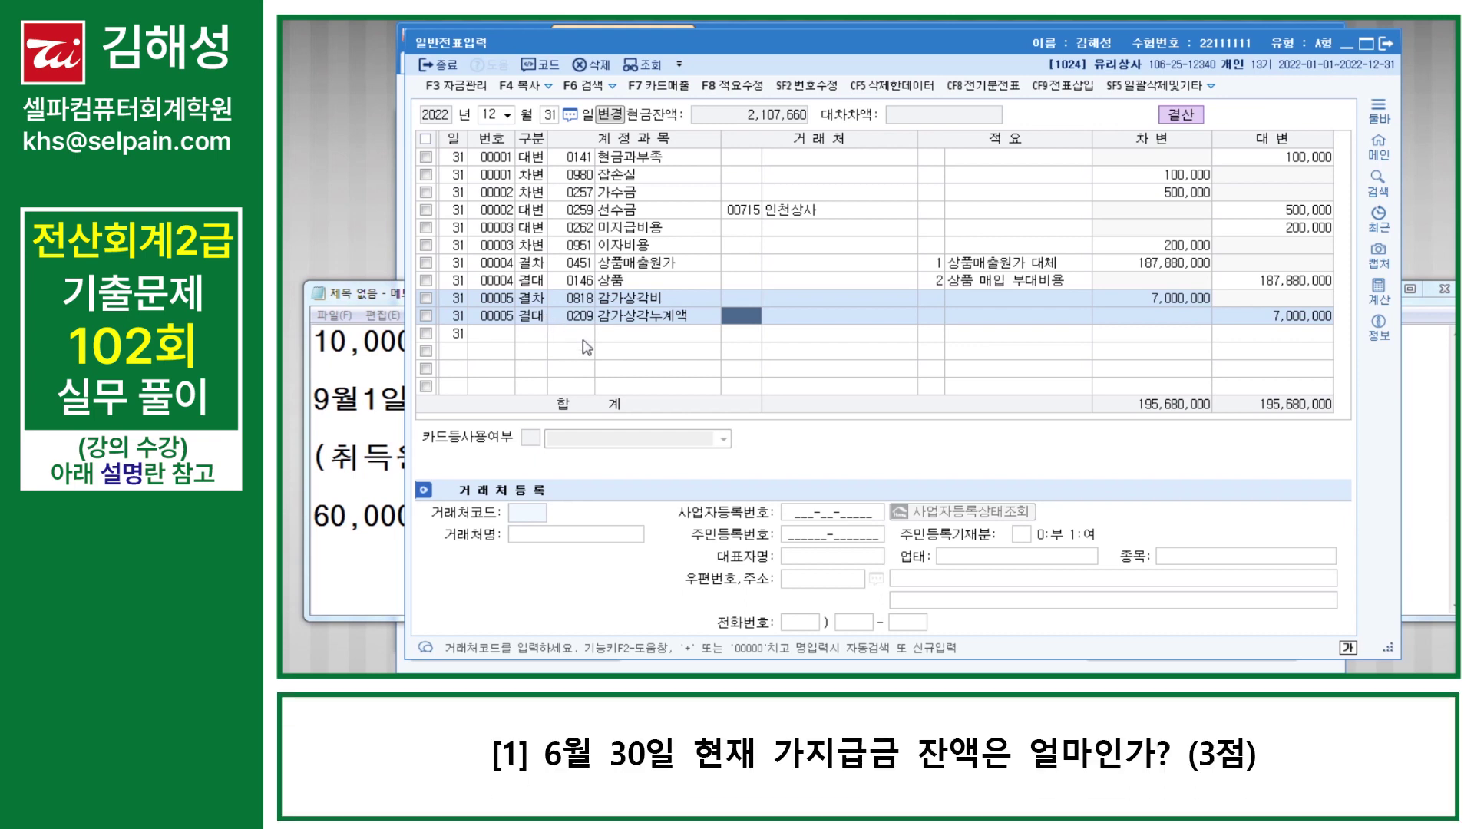
click(593, 336)
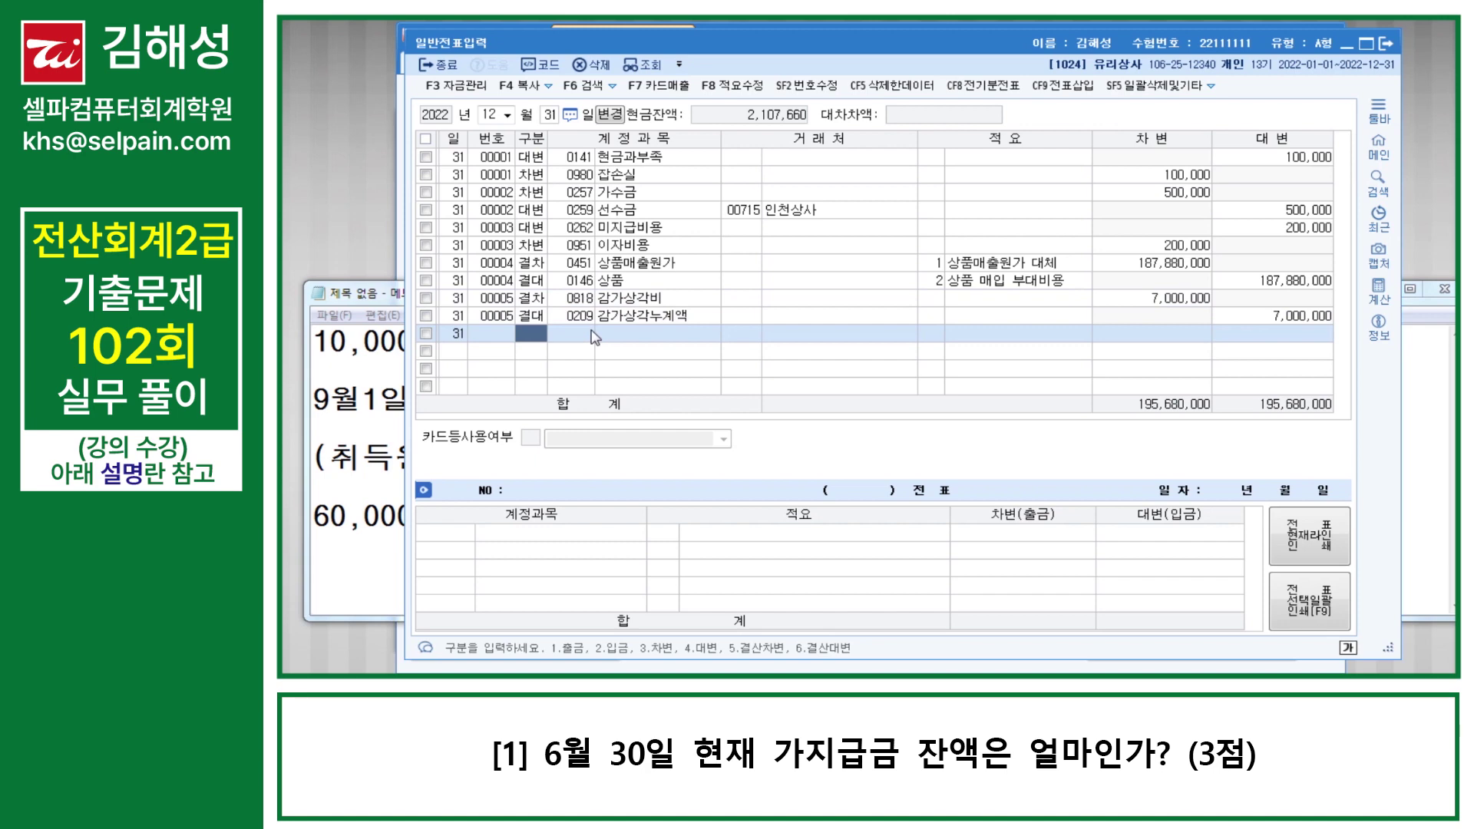
Open 합계잔액시산표 as of June 30 and check the 가지급금 balance
key(ctrl+f)
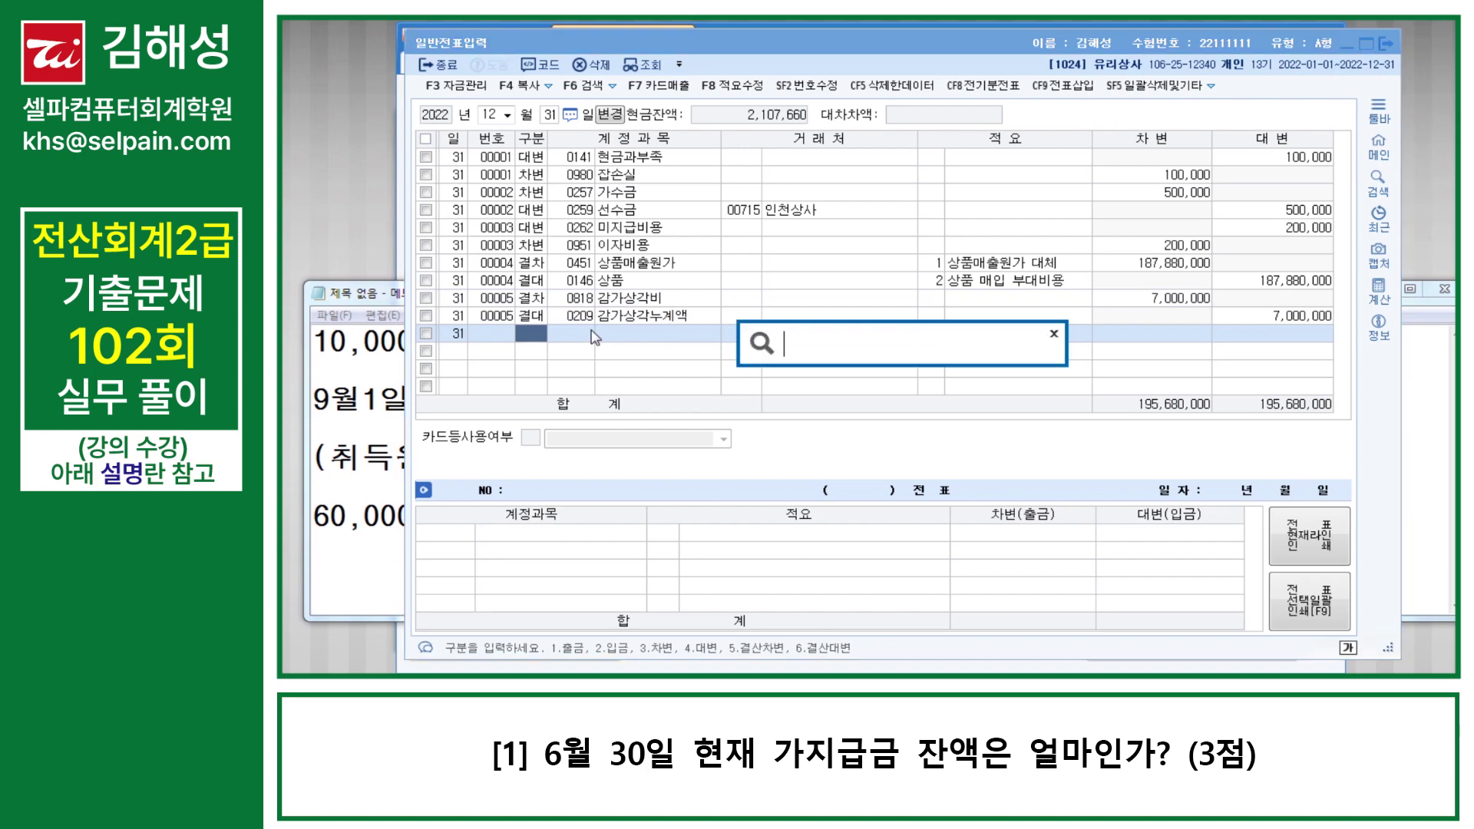
text(ㅎㄱㅈ)
key(Return)
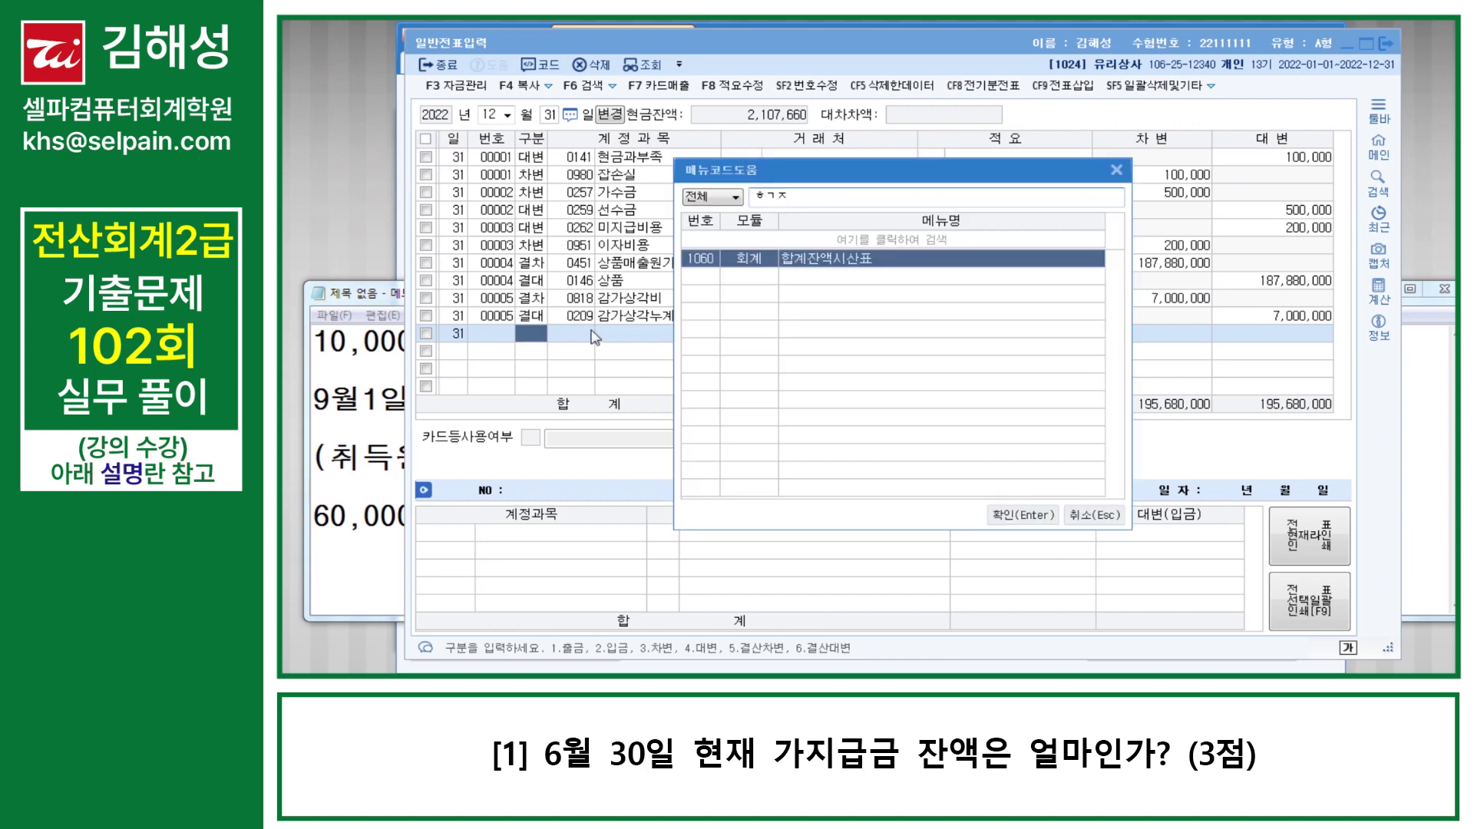
key(Return)
text(06)
key(Return)
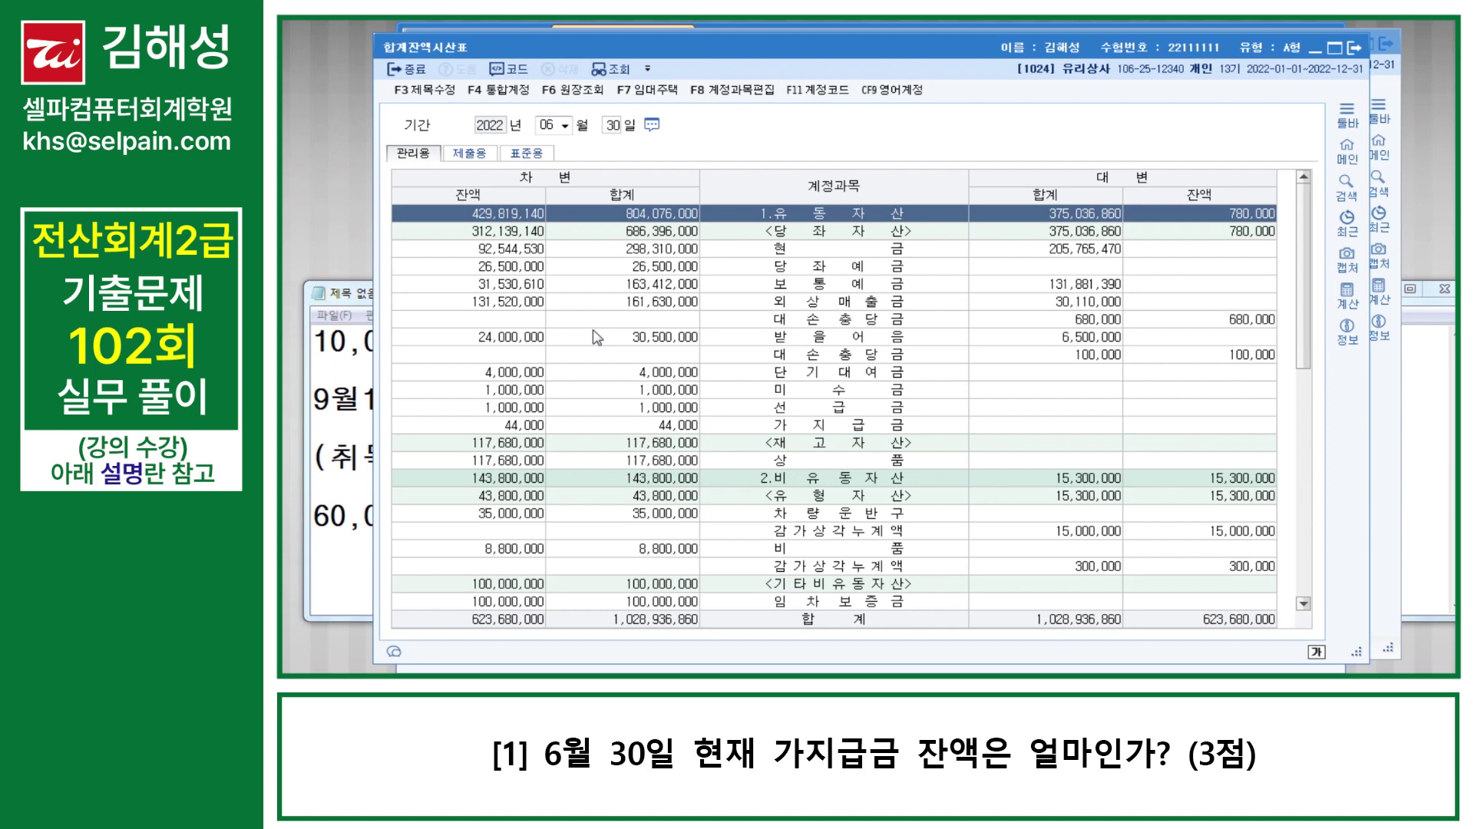
click(841, 427)
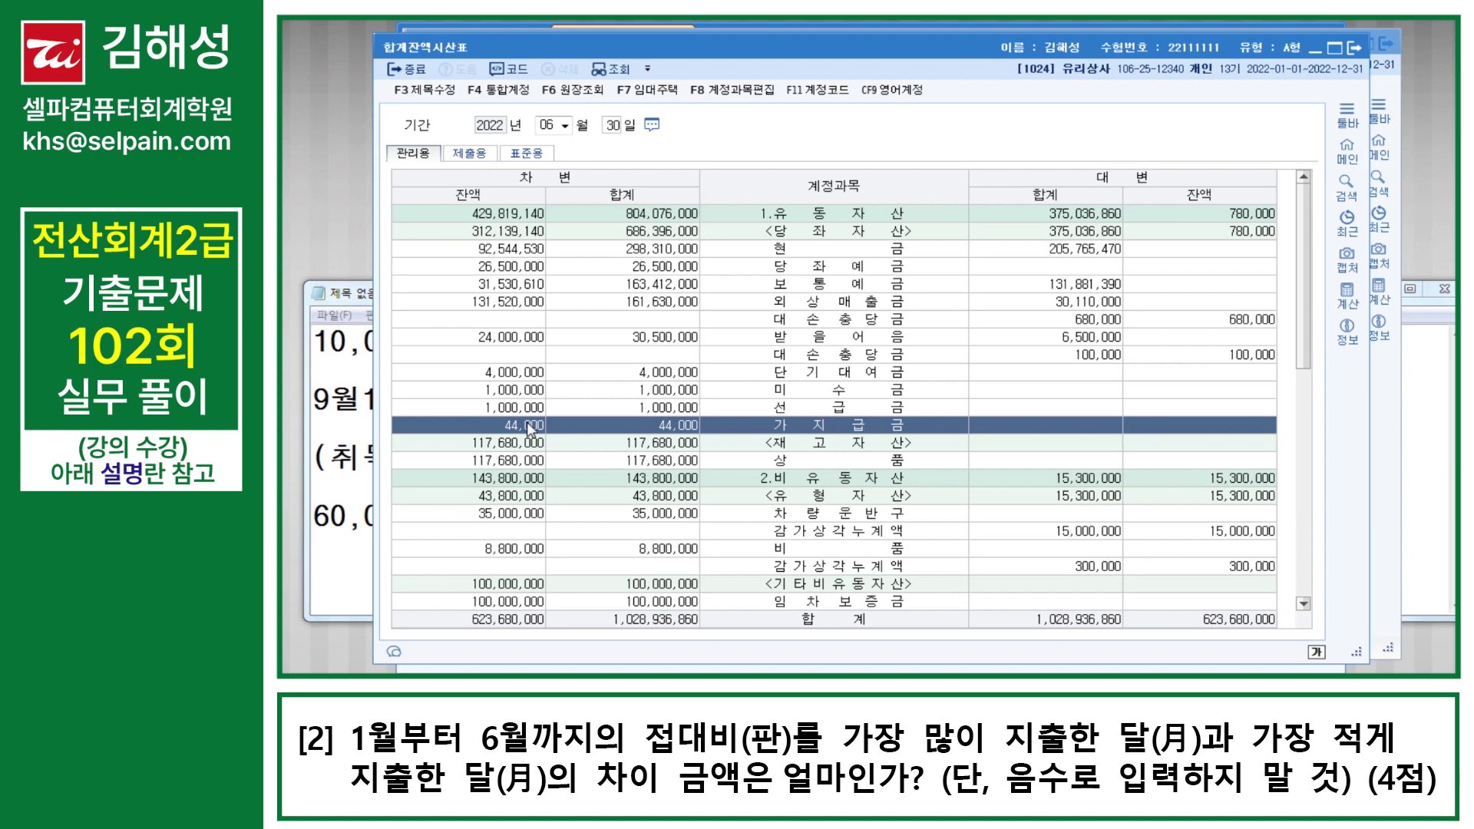
Find the 총계정원장 report through the menu search and open it
key(ctrl+f)
text(ㄱ)
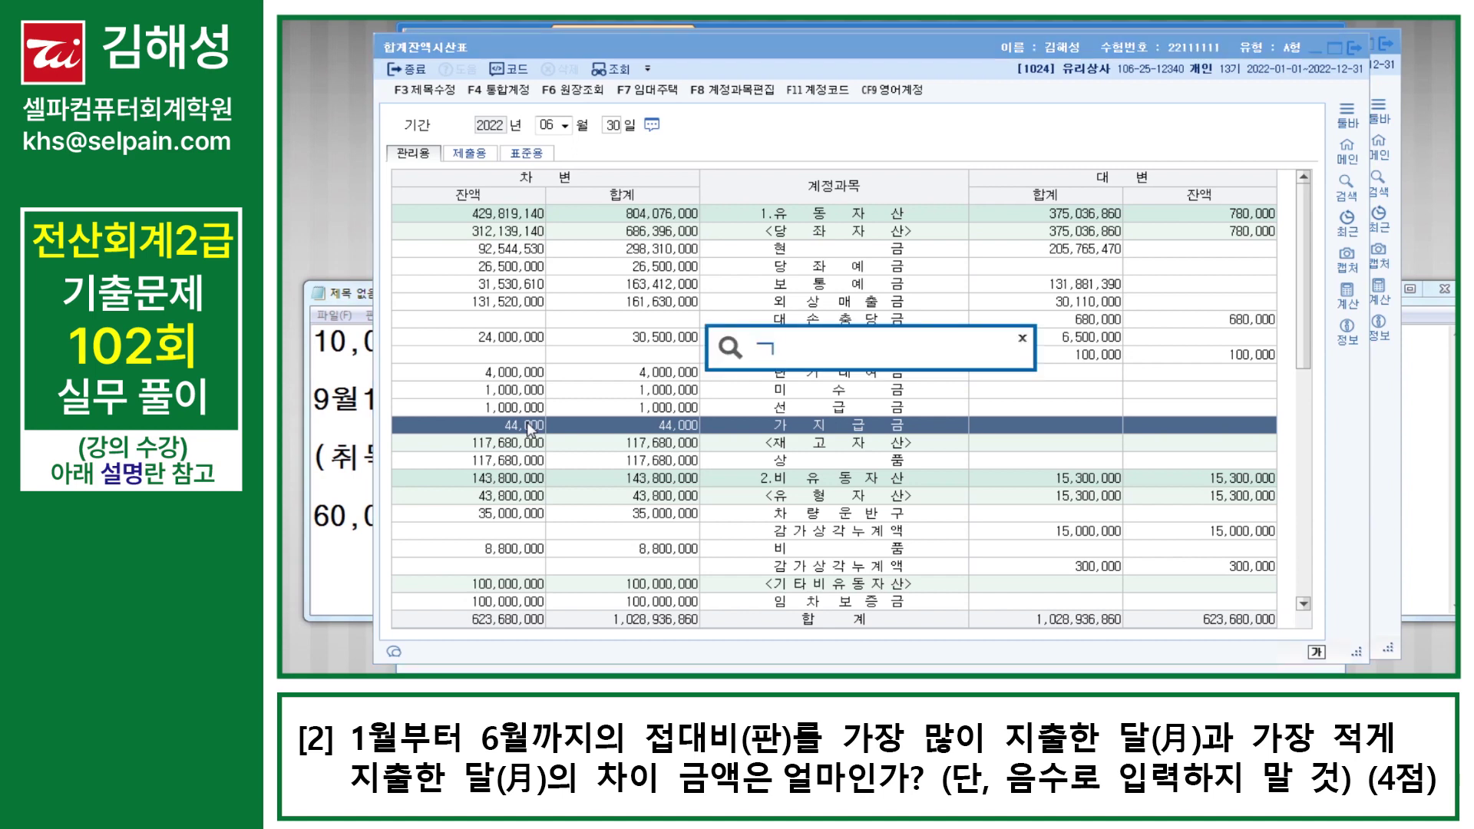
key(BackSpace)
text(ㅊㄱㅈ)
key(Return)
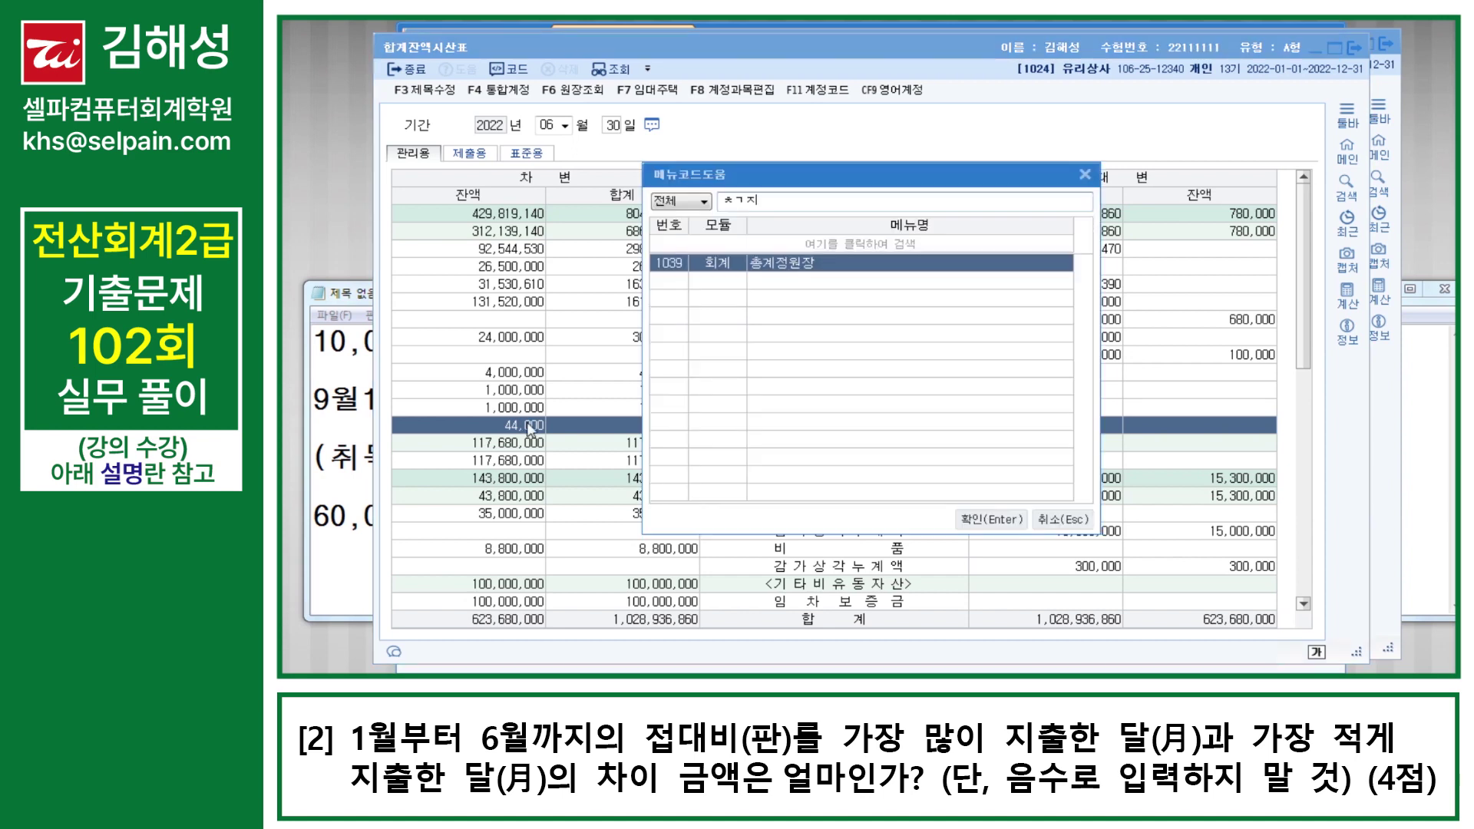
key(Return)
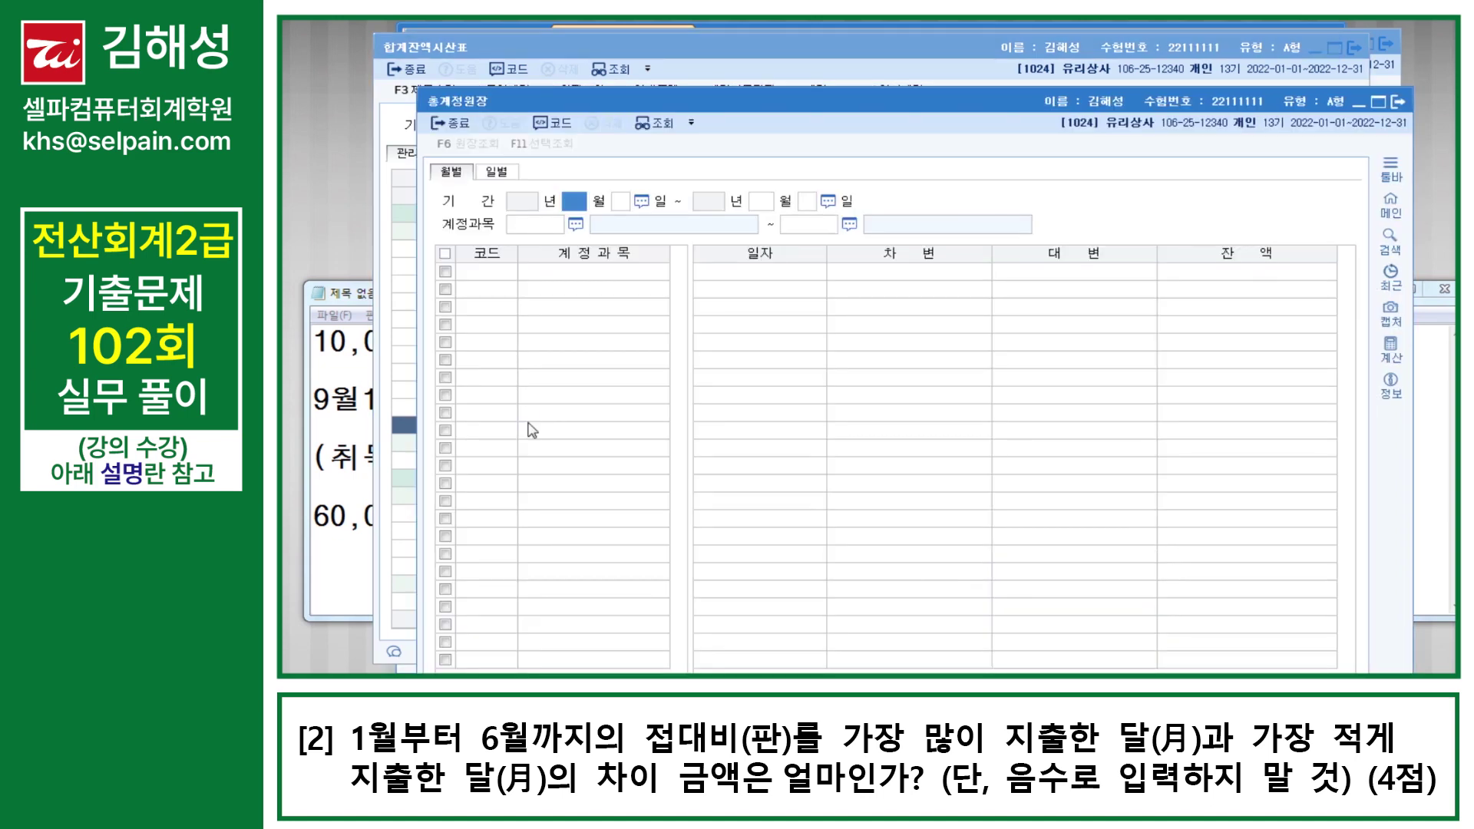
Query the monthly ledger from January 1 to June 30, 2022 for account 0813 접대비
text(1)
key(Return)
key(Return)
text(6)
key(Return)
key(Return)
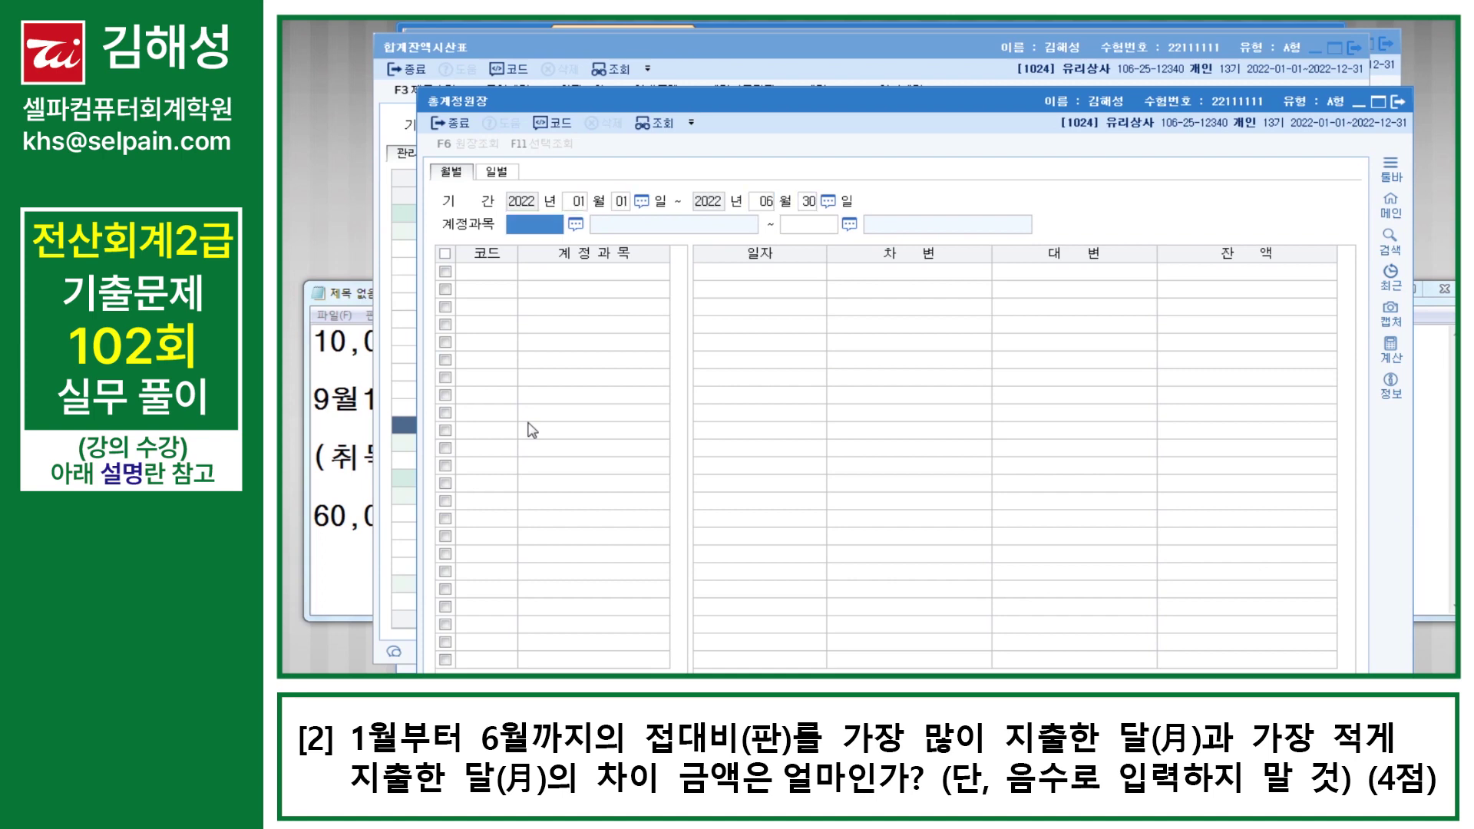
text(813)
key(Return)
key(Return)
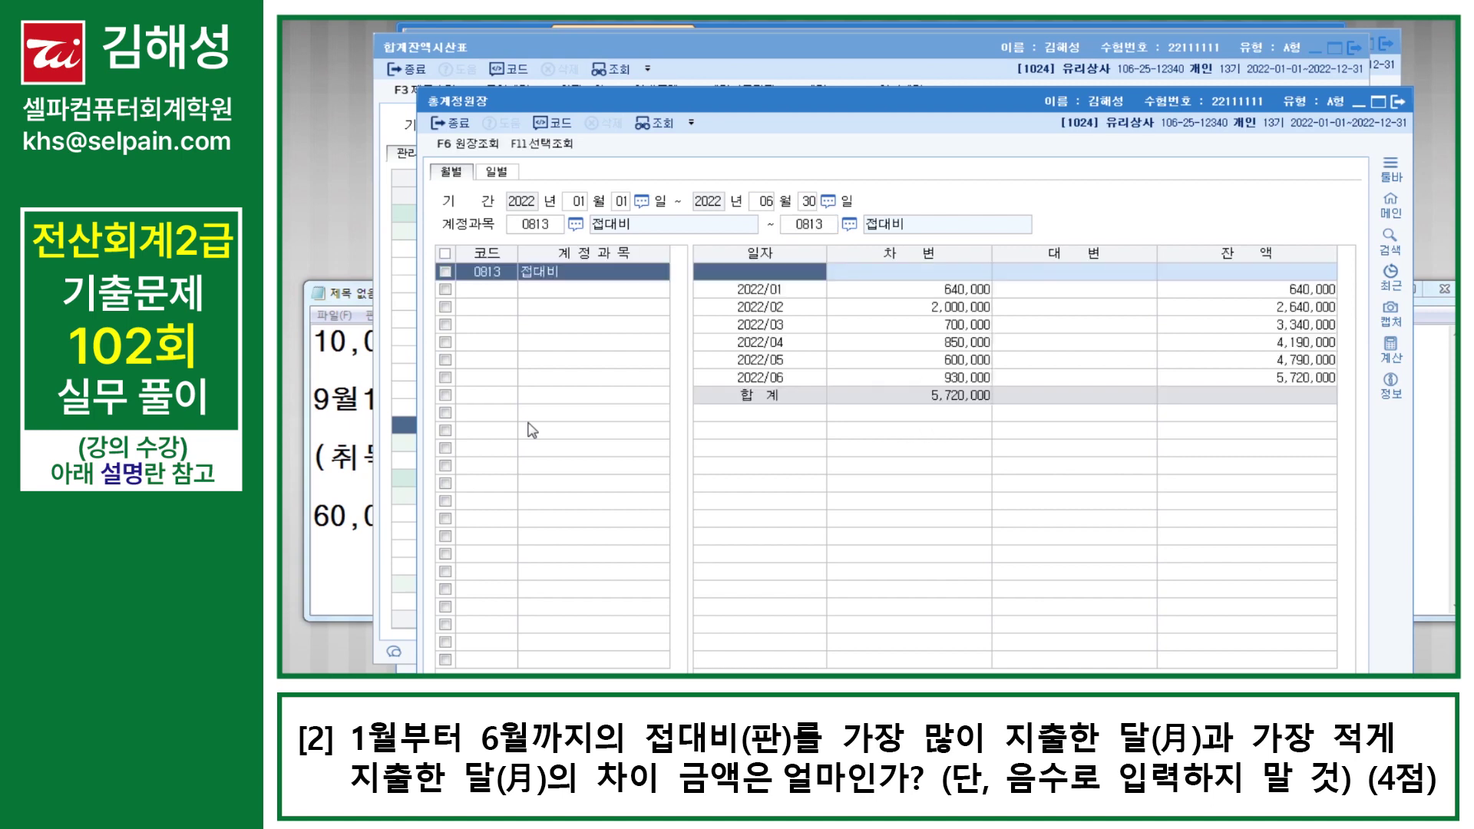
Compare the monthly 접대비 debit amounts from January to June to identify the highest and lowest spending months
click(930, 292)
click(924, 377)
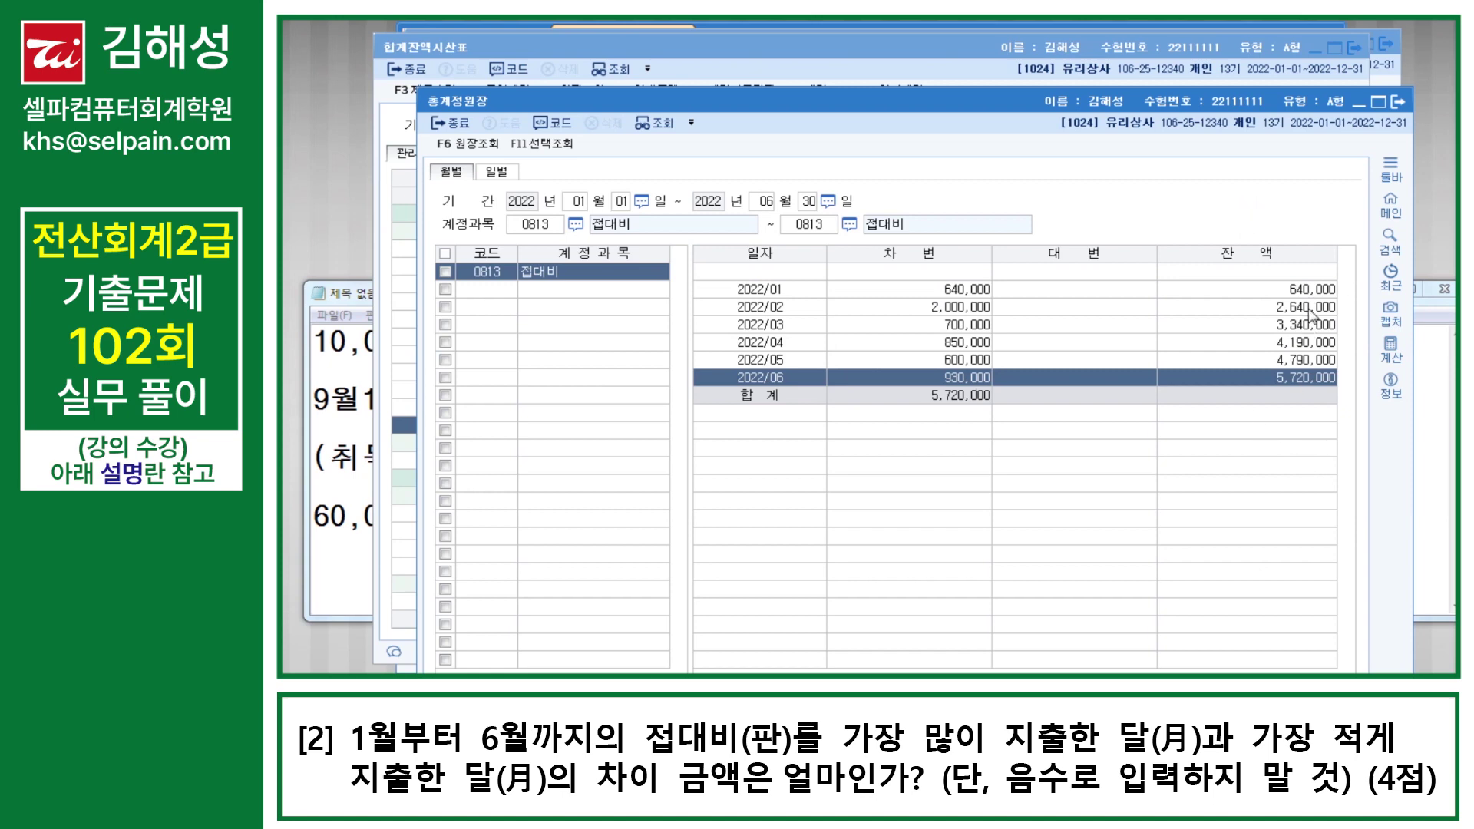
click(933, 290)
click(949, 308)
click(950, 326)
click(952, 342)
click(951, 360)
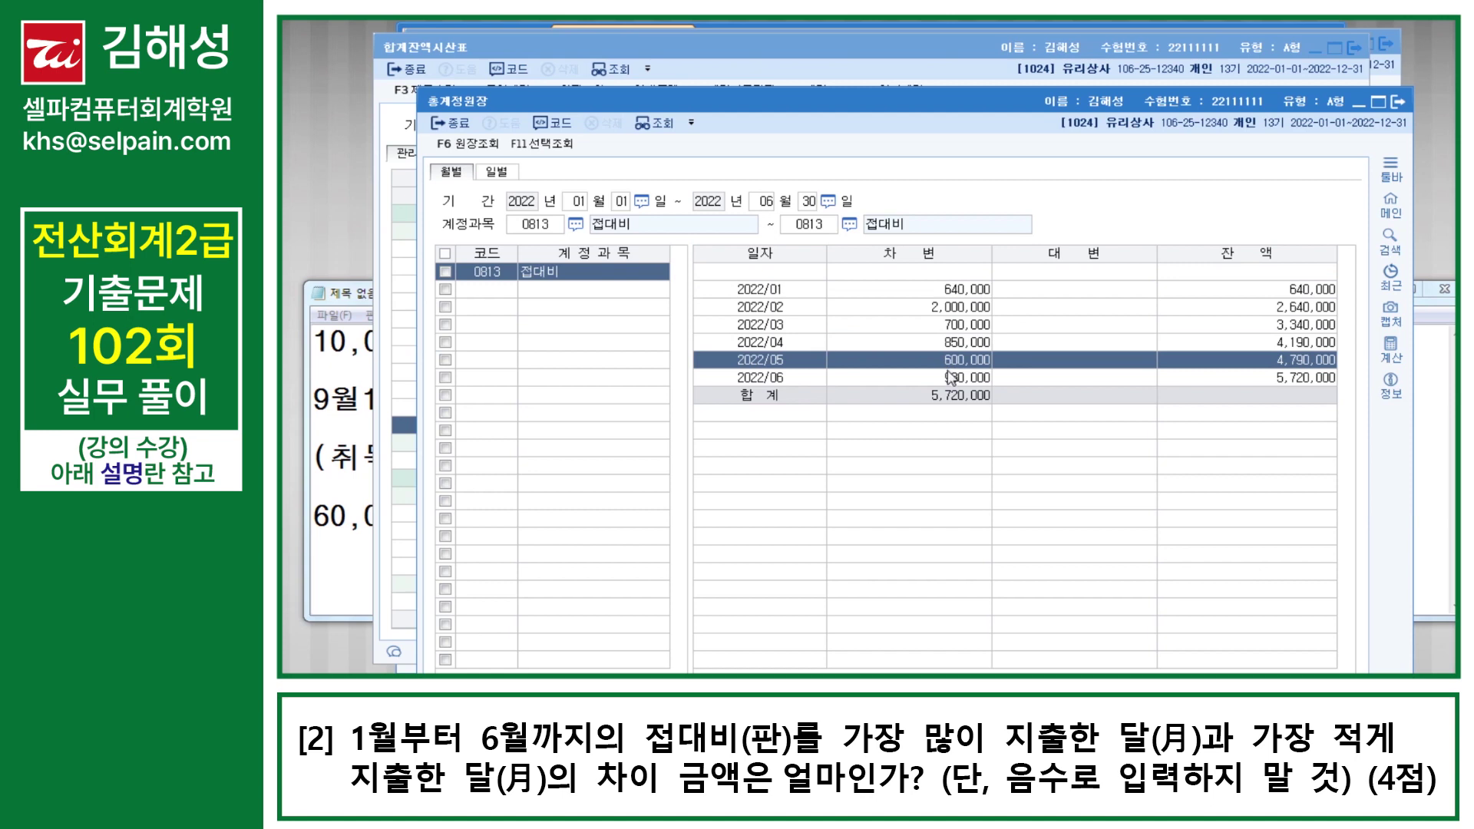
click(950, 377)
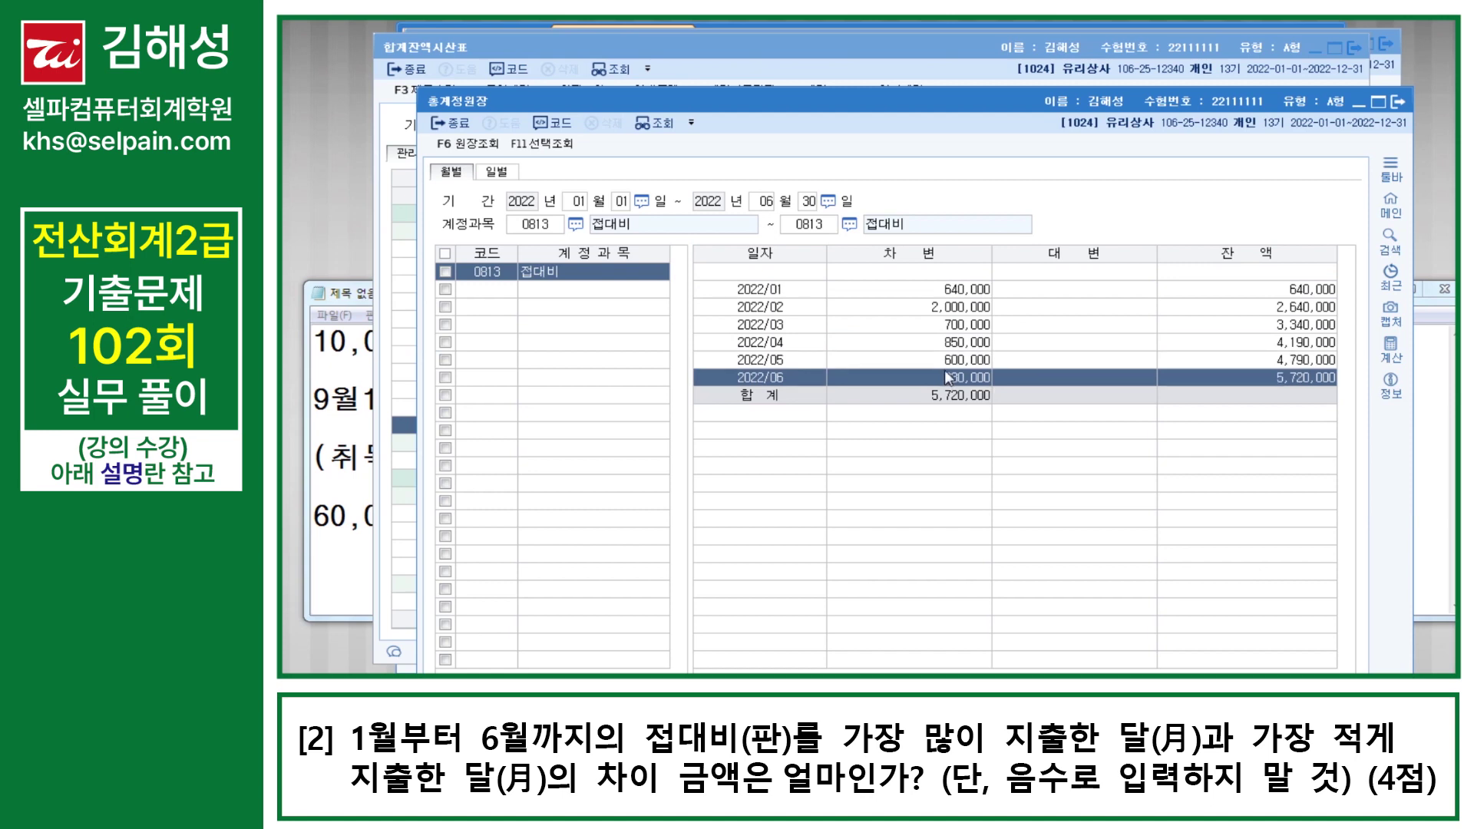
click(960, 309)
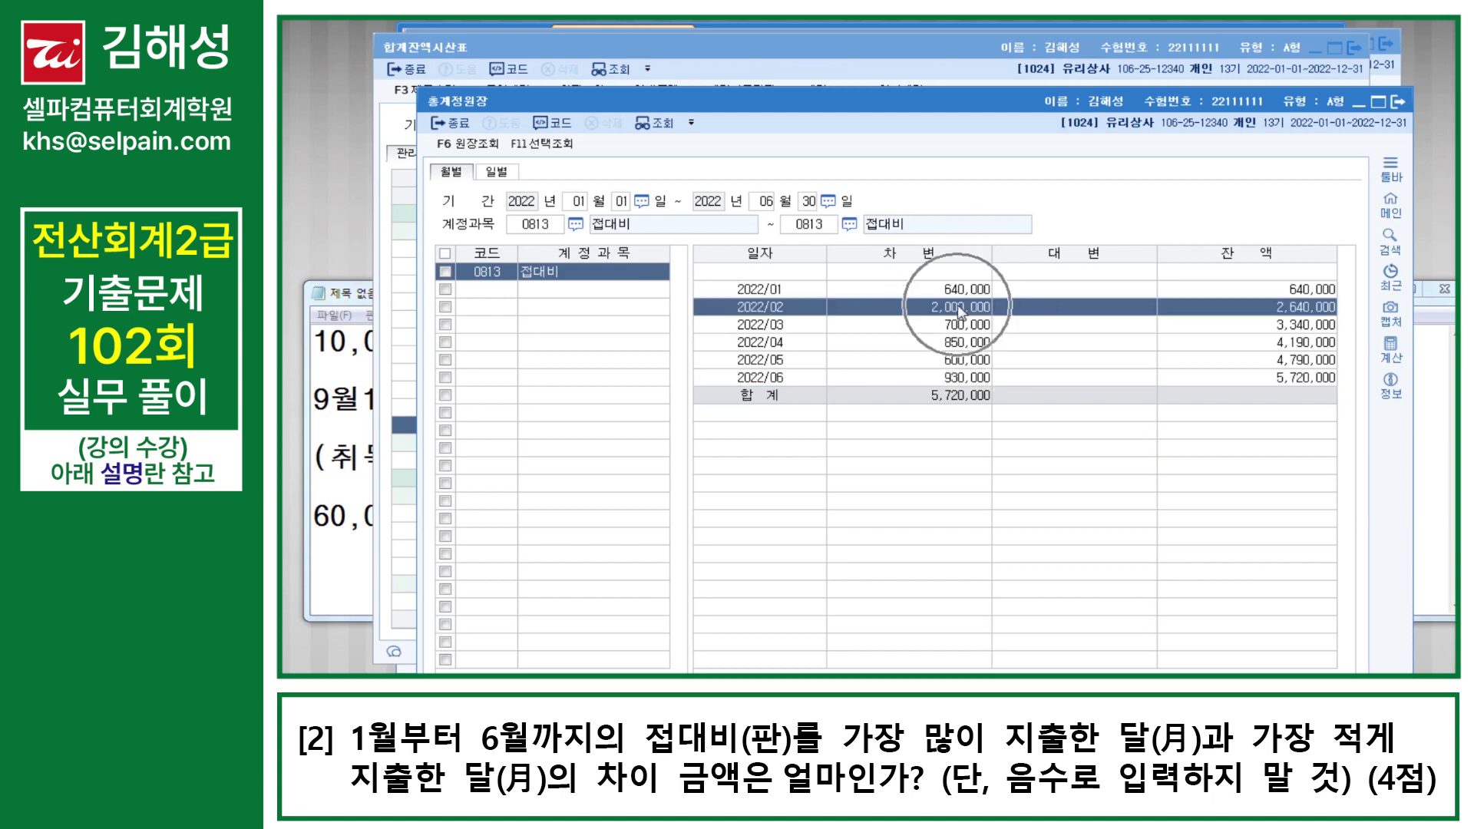
click(966, 364)
click(967, 364)
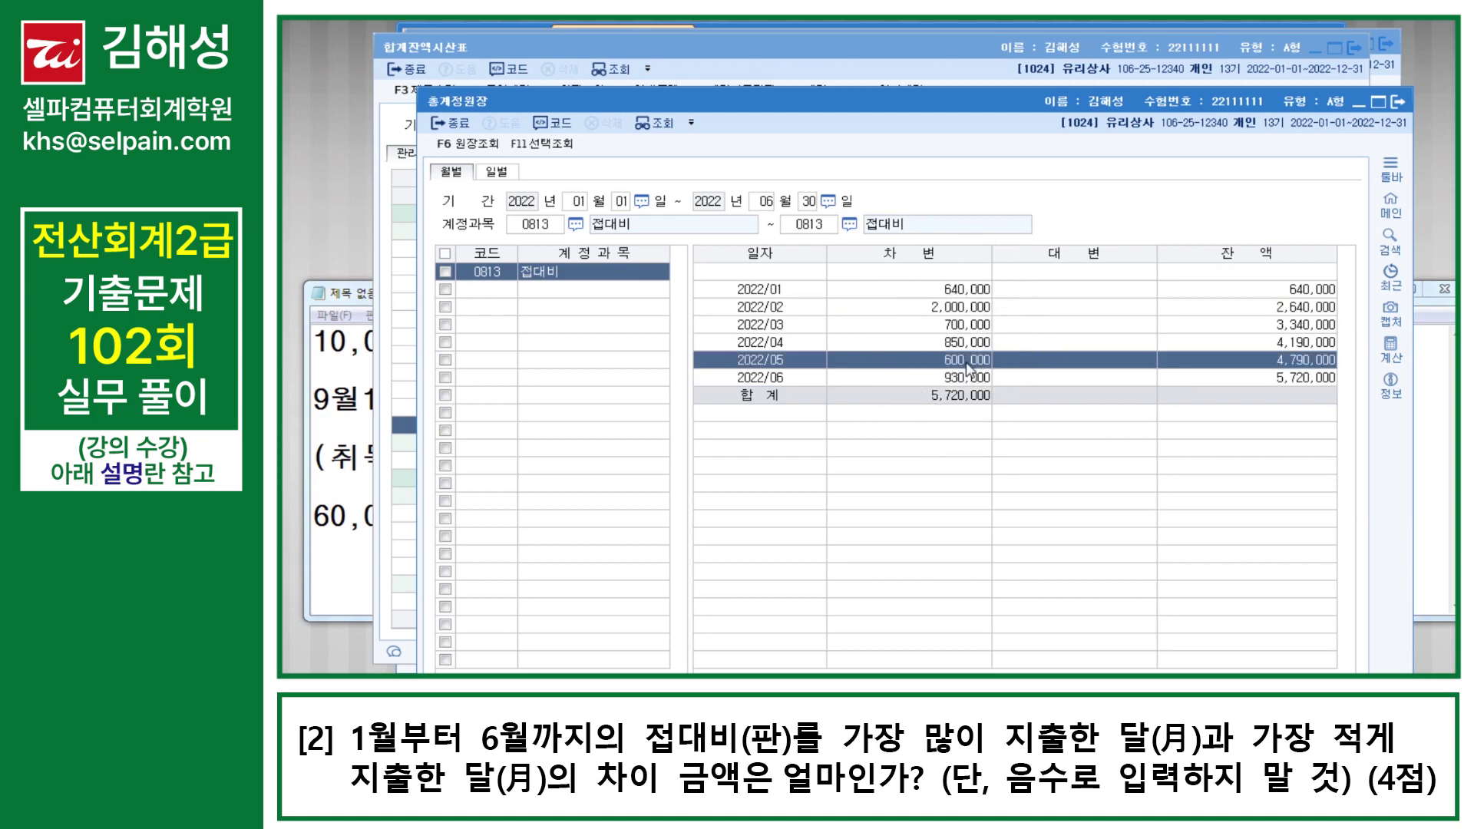
click(961, 308)
click(962, 360)
click(962, 362)
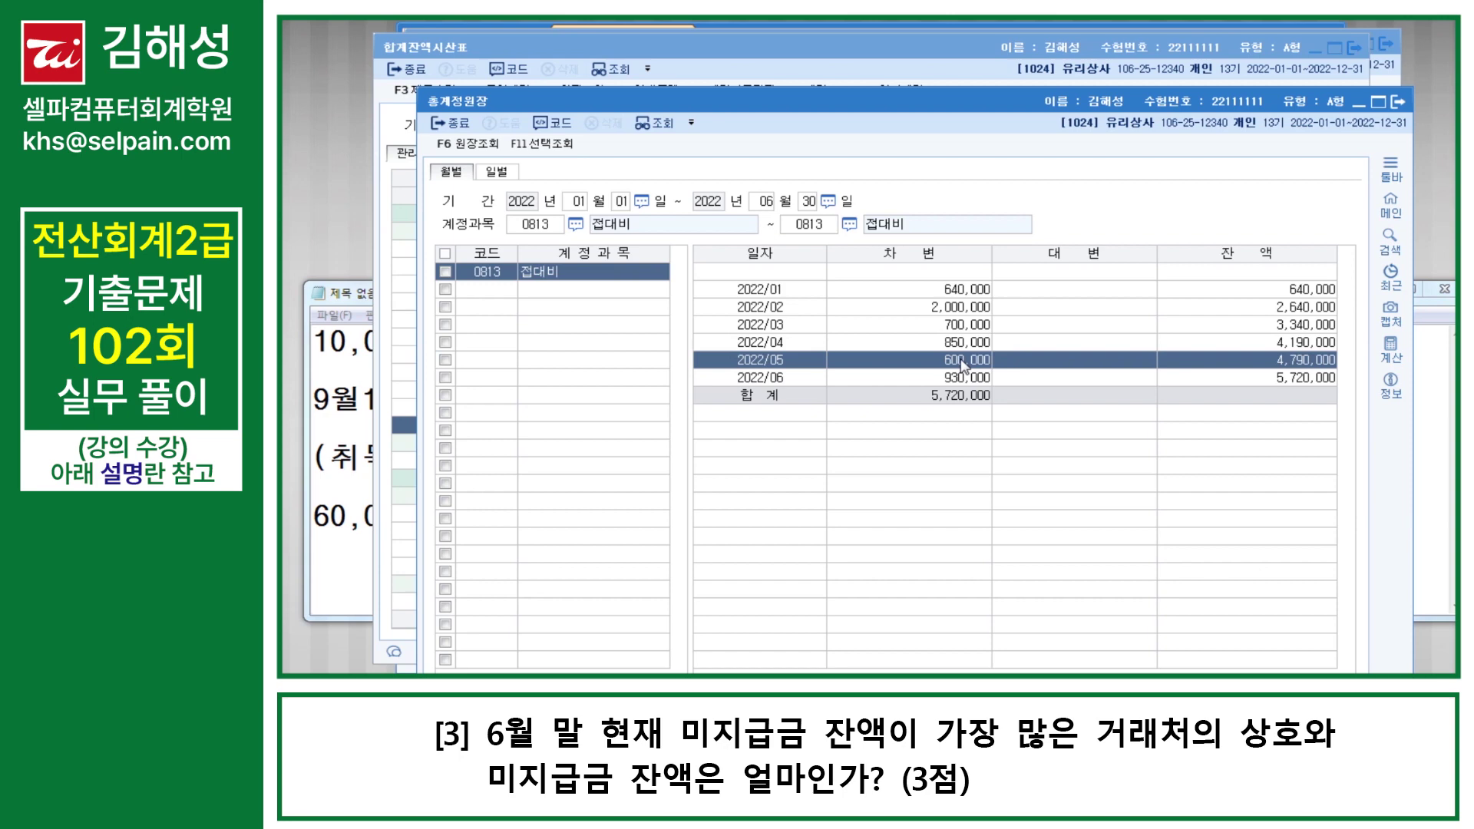
Find the 거래처원장 report through the menu search and open it
key(ctrl+f)
text(ㄱㄹㅊ)
key(Return)
text(ㅣ)
key(Down)
key(Down)
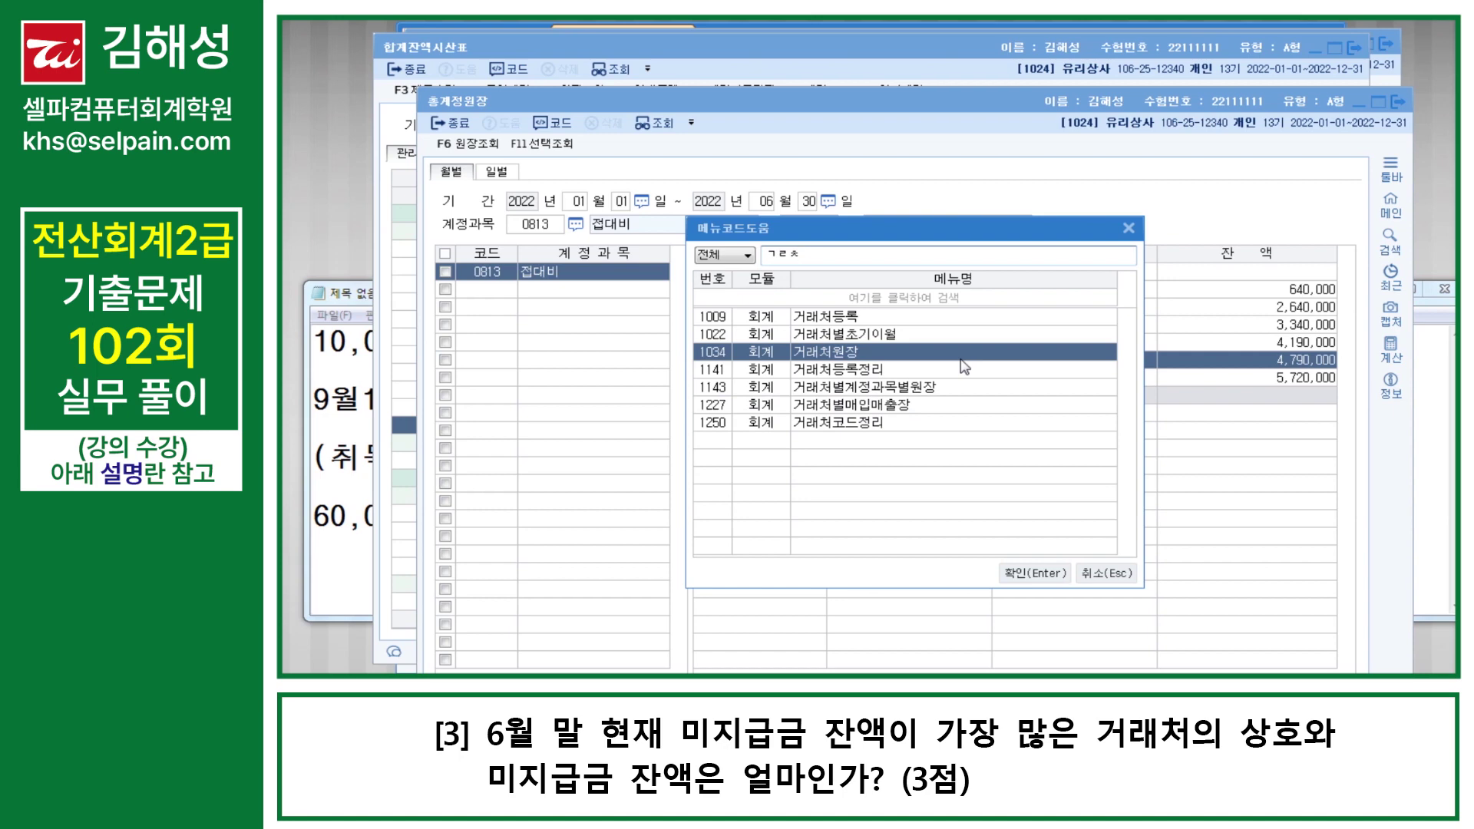
key(Return)
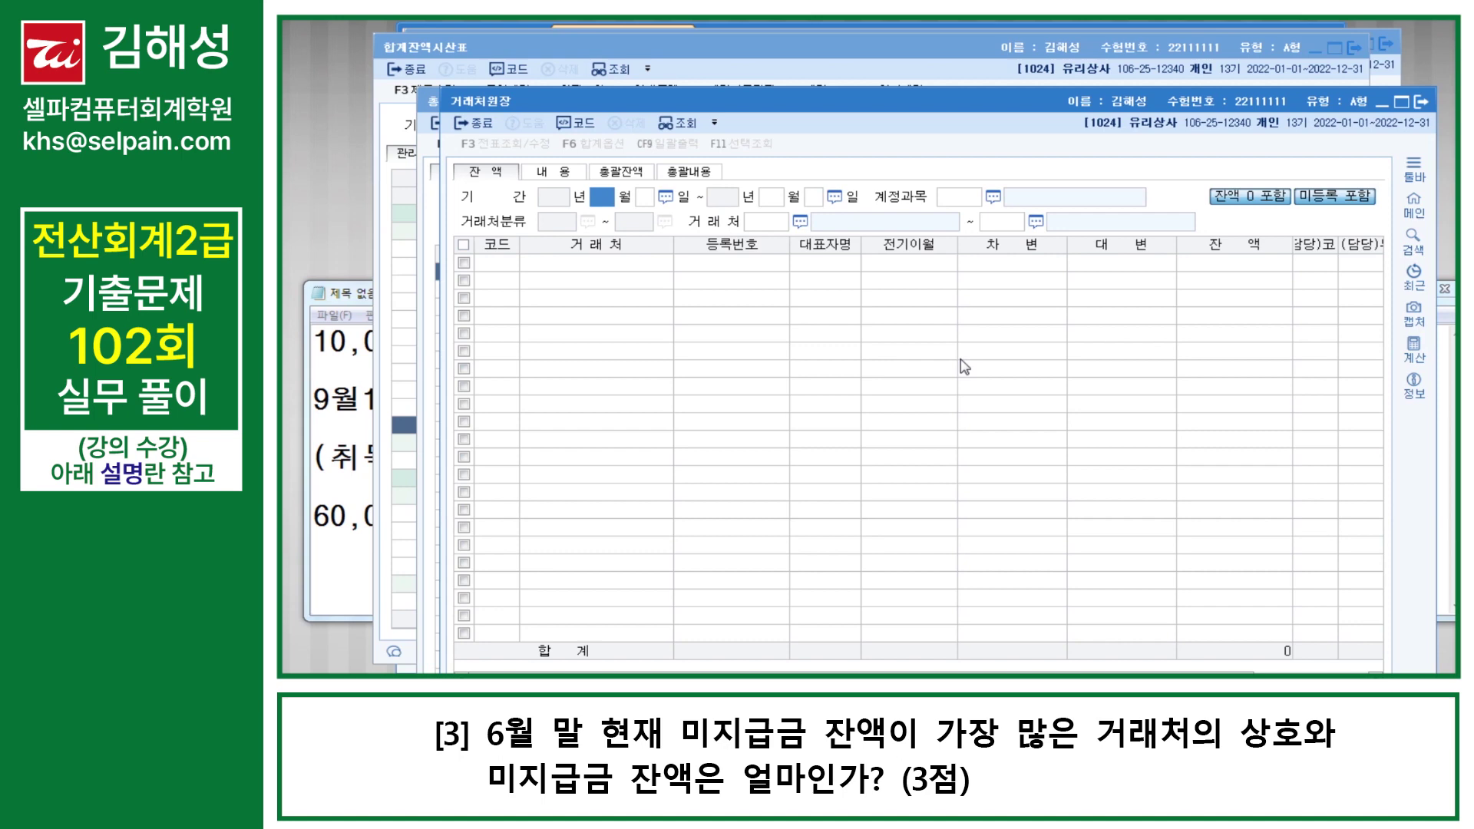
Query the vendor ledger balances for June 30, 2022 on account 0253 미지급금, covering all vendors from 00101 to 99601
text(6)
key(Return)
text(30)
key(Return)
text(6)
key(Return)
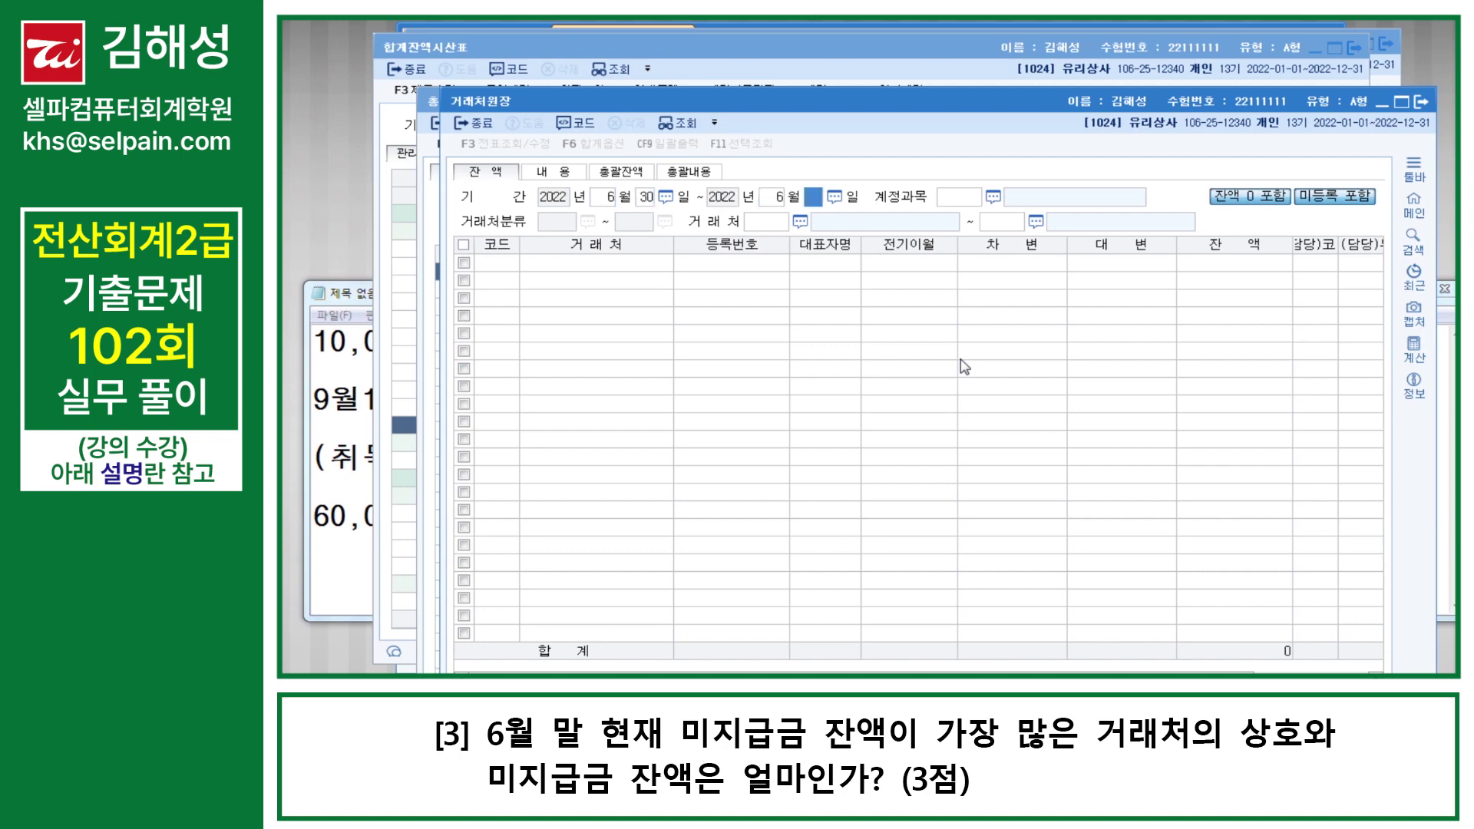
text(30)
key(Return)
text(253)
key(Return)
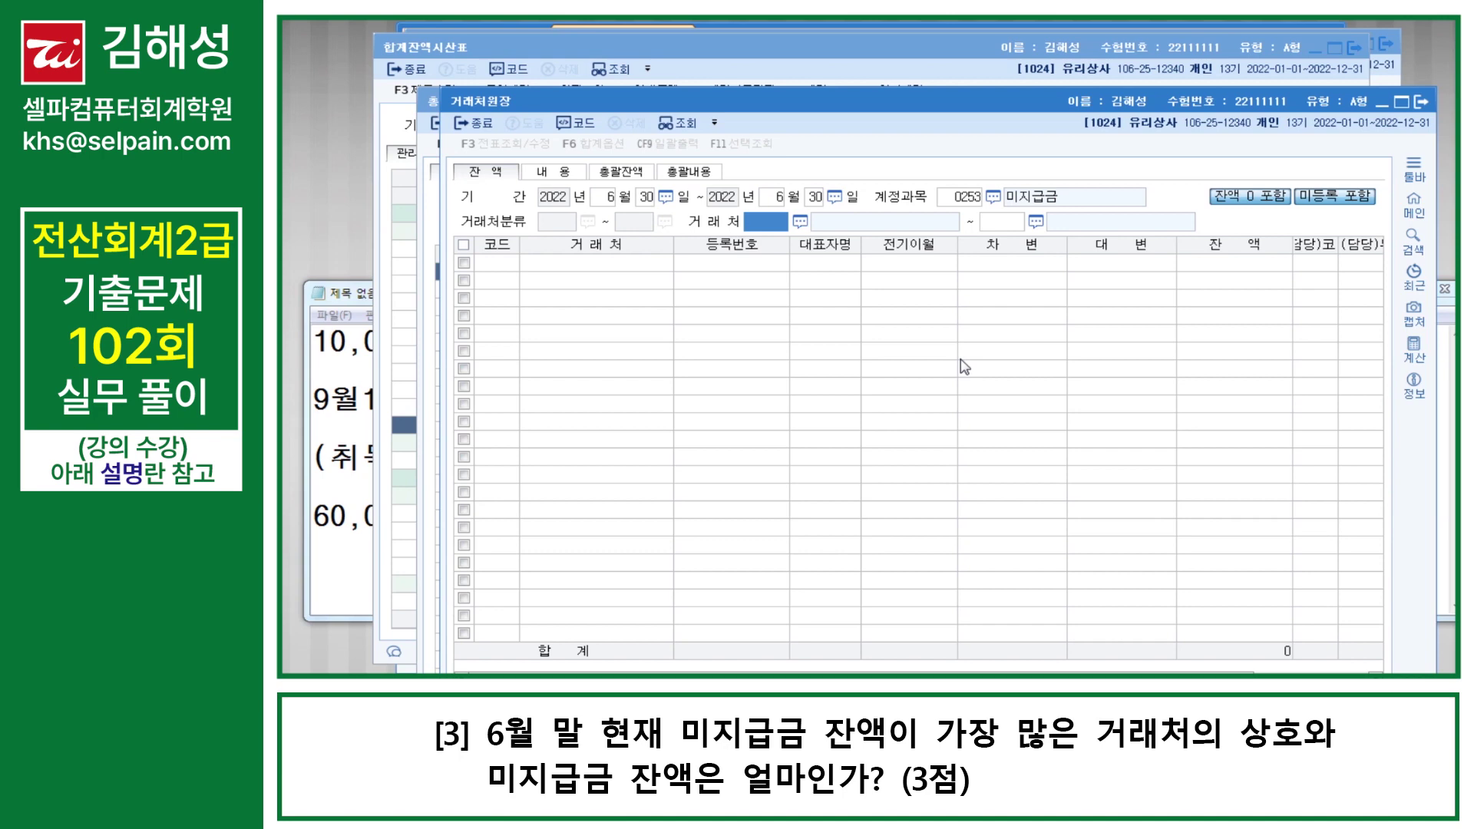
key(Return)
key(Return)
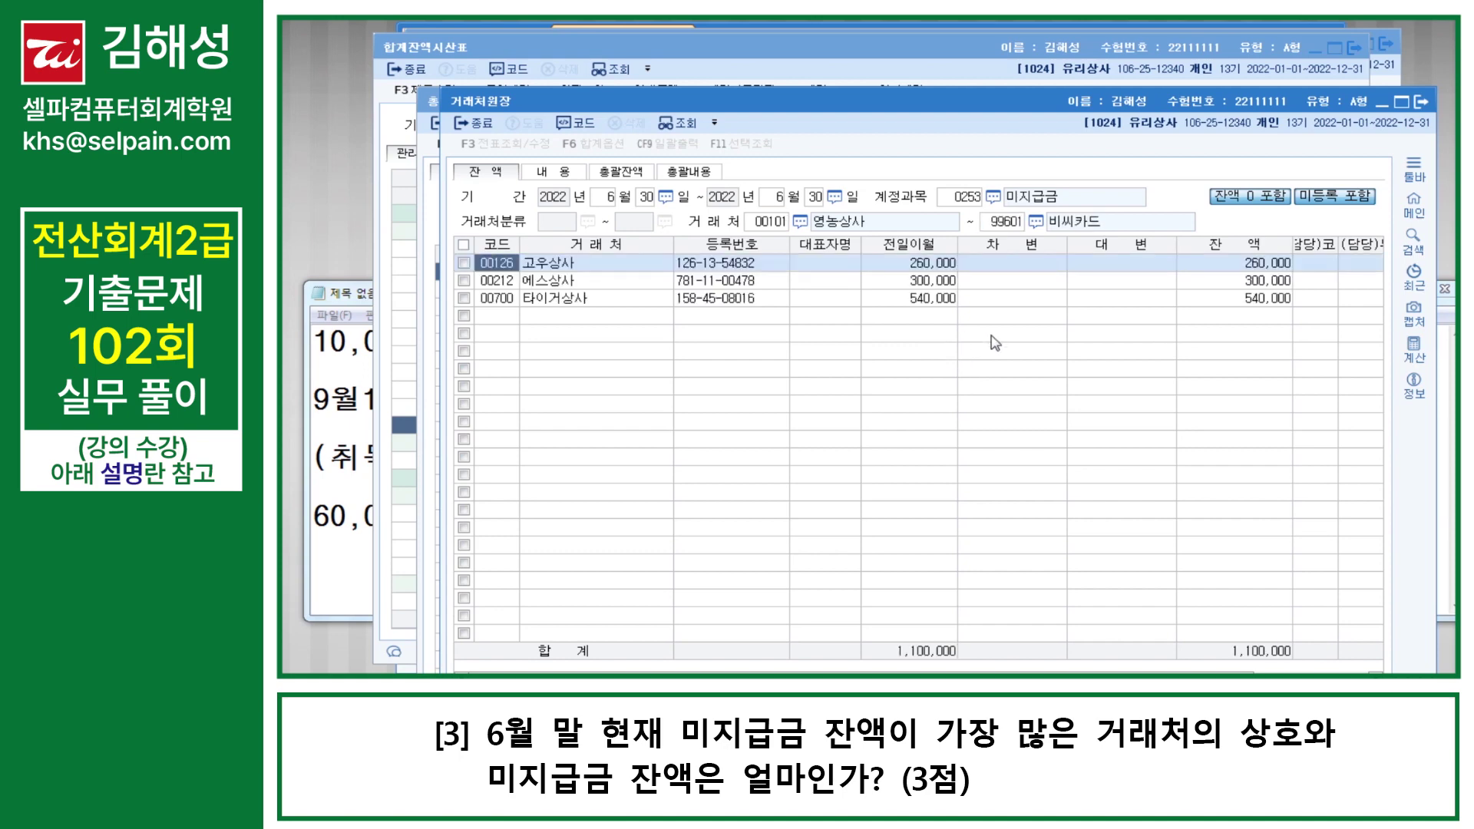
Sort the vendors by balance in descending order and check the name and amount of the largest 미지급금 balance
click(1268, 299)
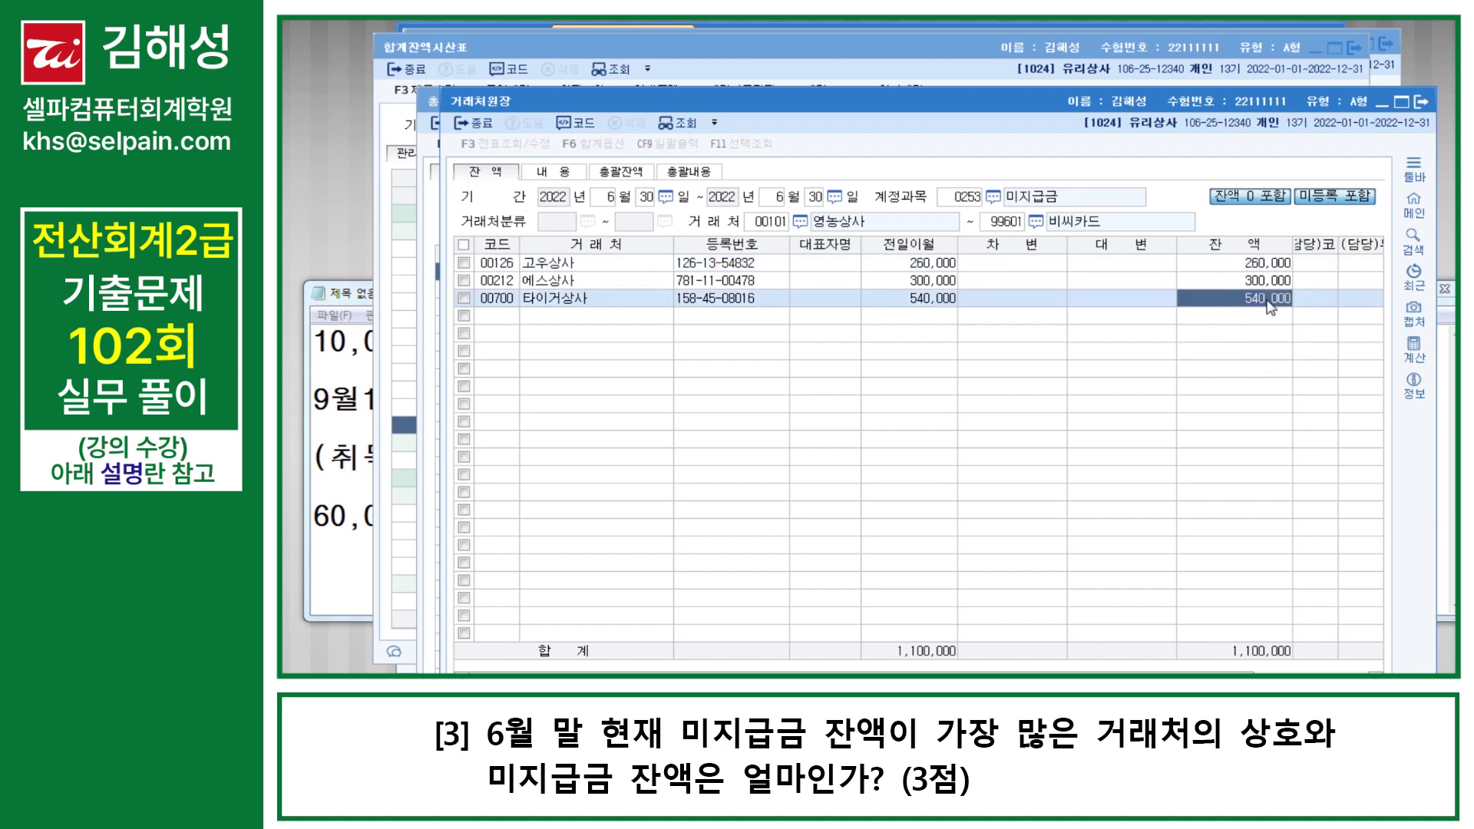
click(1268, 252)
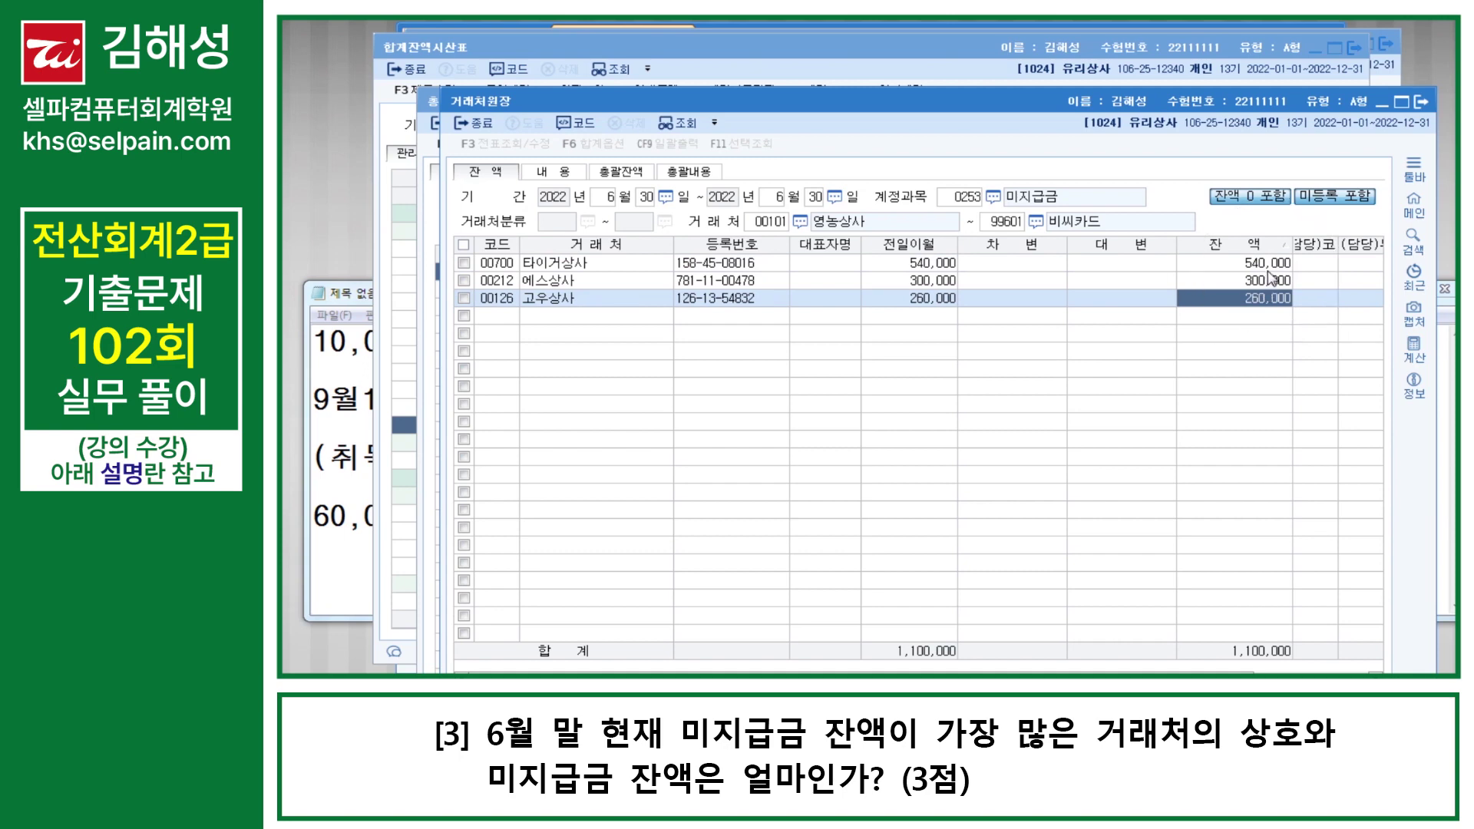
click(1268, 250)
click(1268, 250)
click(1268, 269)
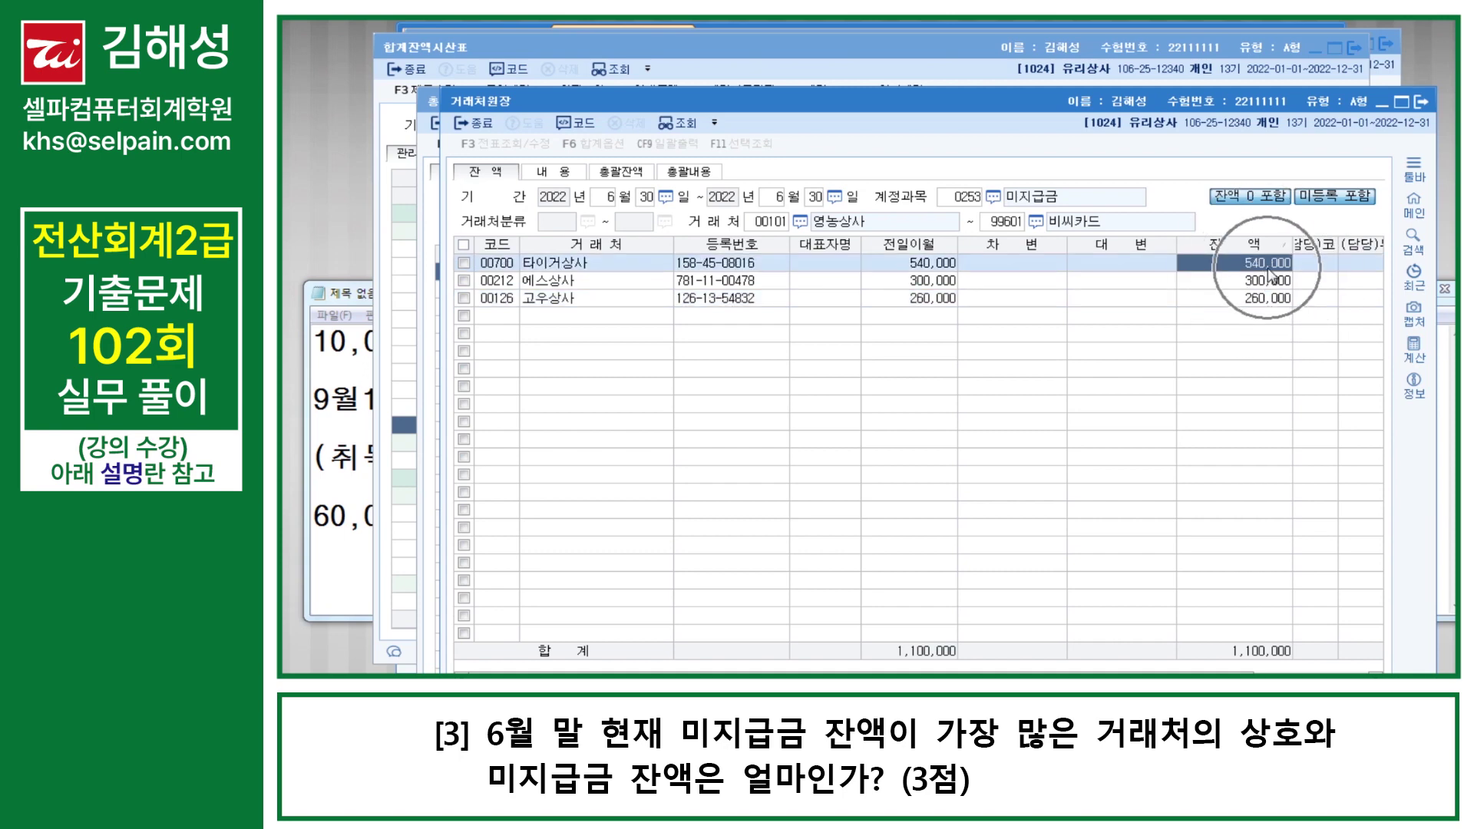
click(563, 266)
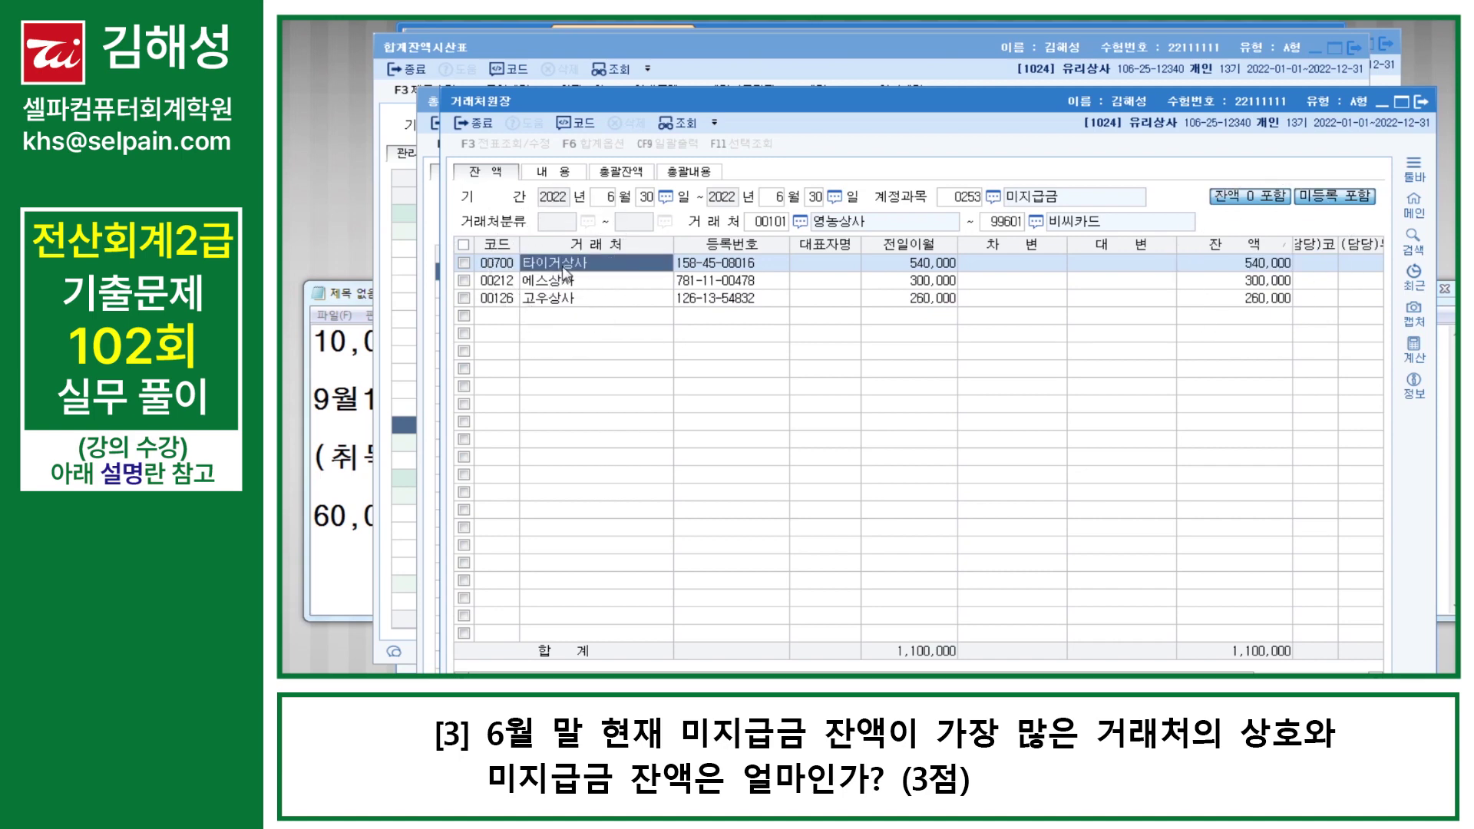
click(1255, 270)
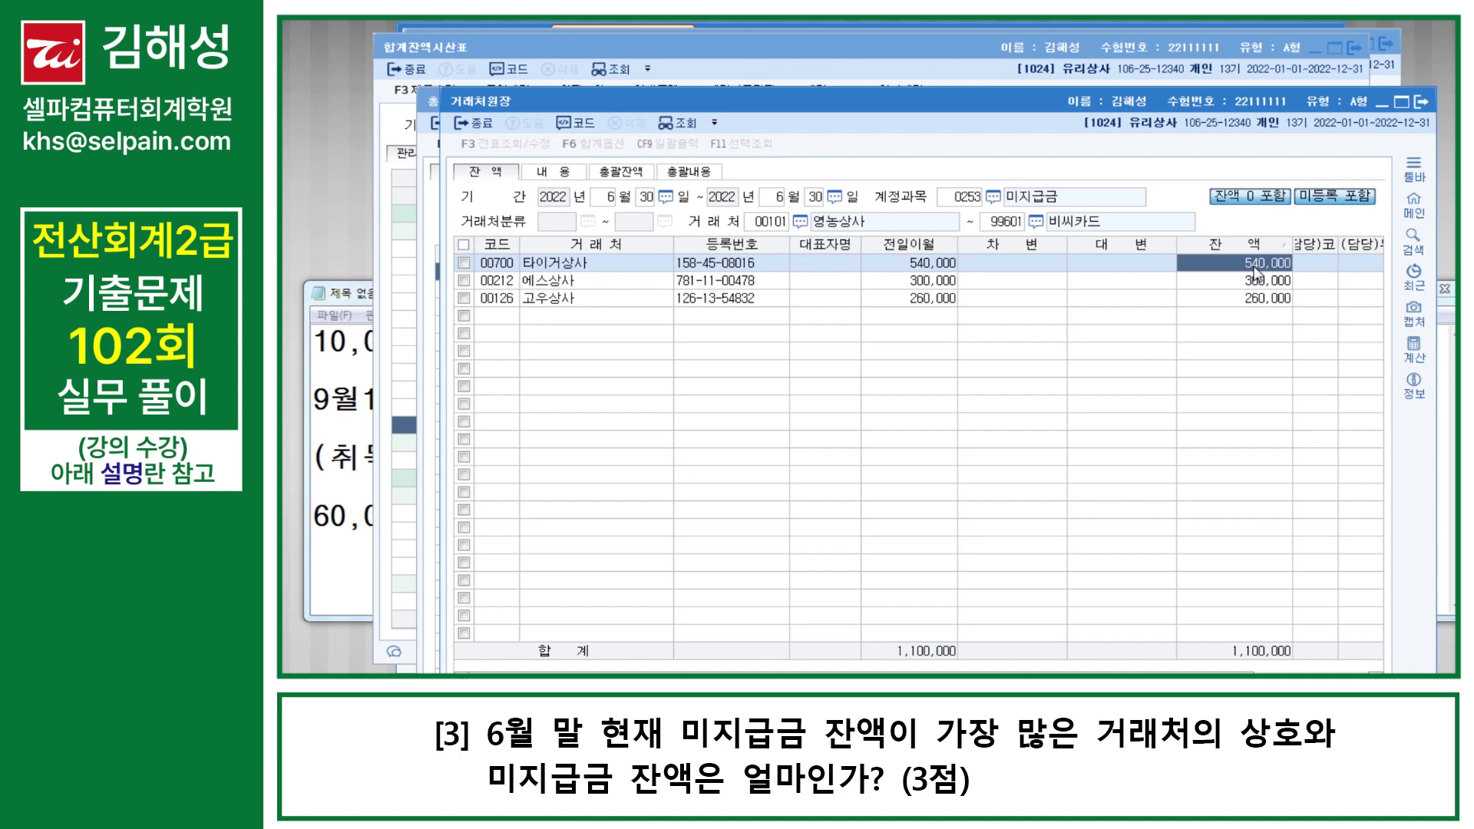